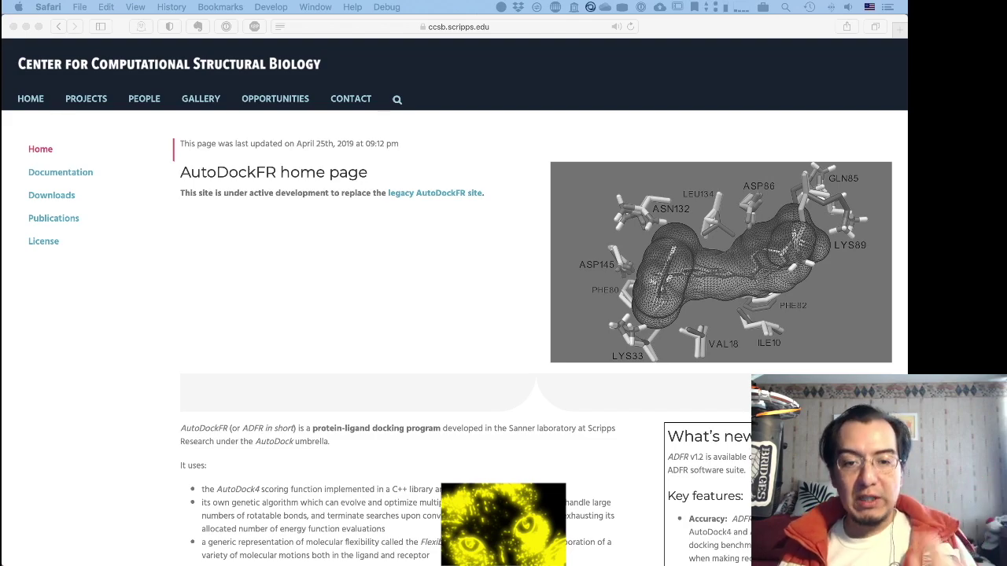
Step: Search the web for 6LU7 in a new Safari tab and open its RCSB PDB entry
left_click(349, 249)
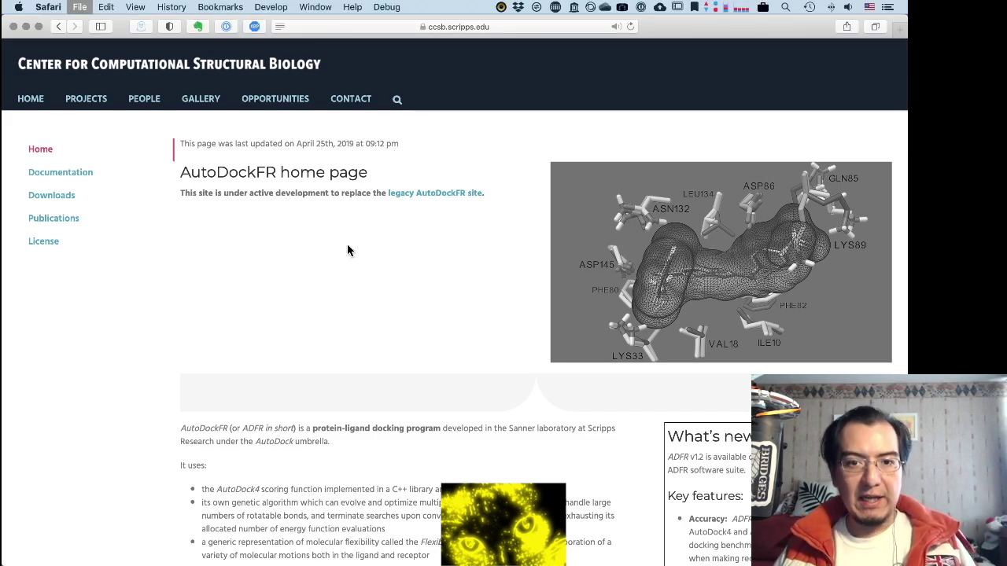
key("super+t")
type("6L")
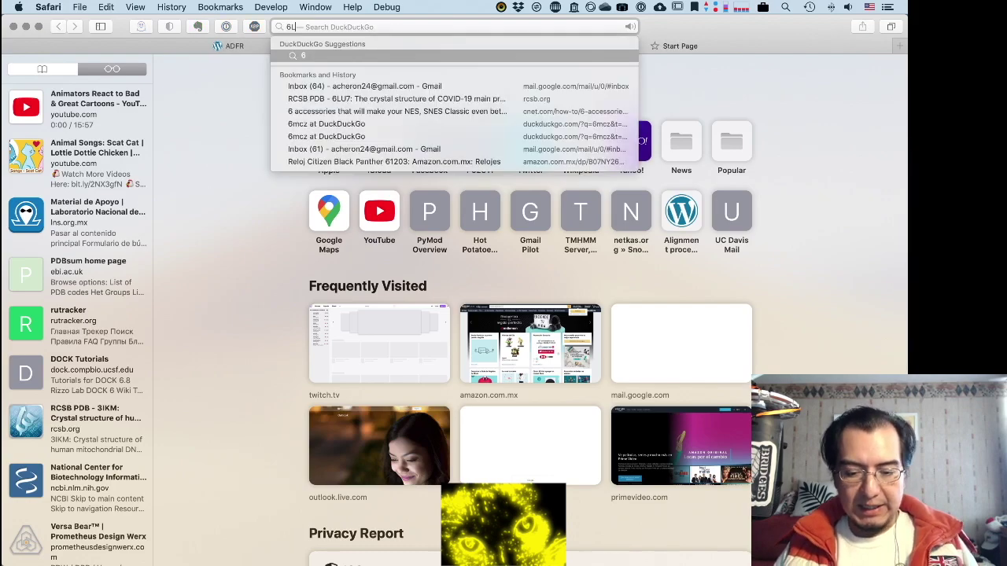
type("U")
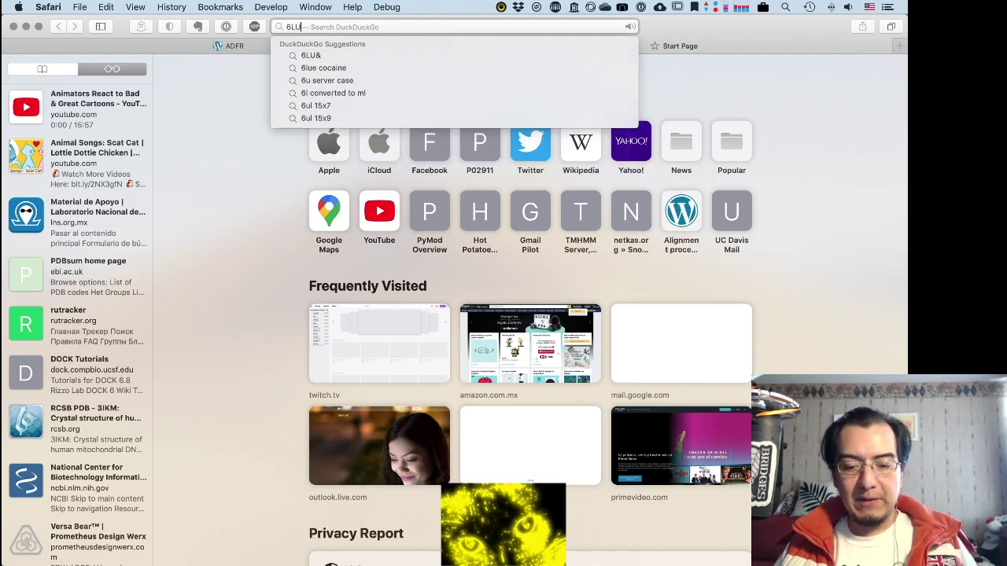
key("Return")
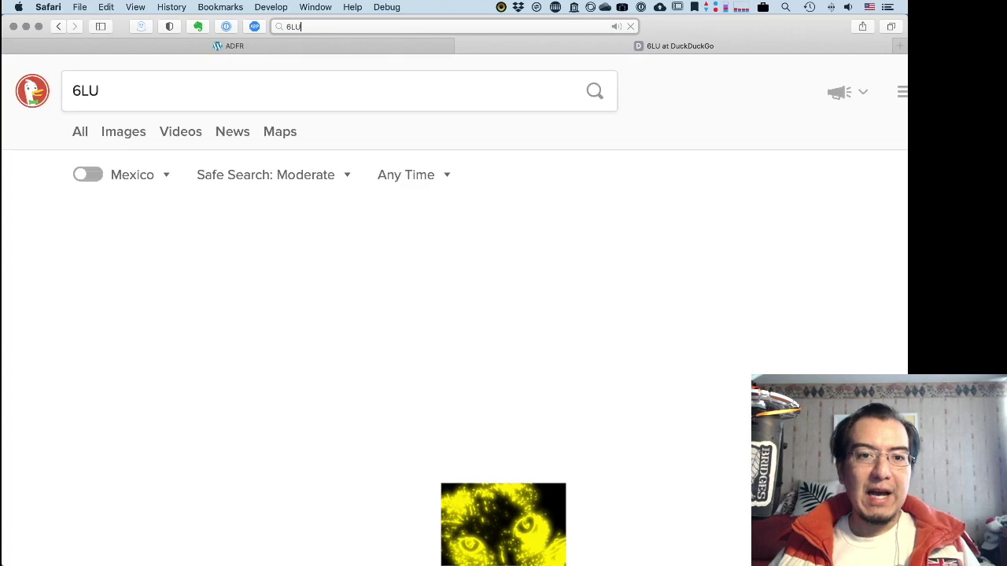
type("7")
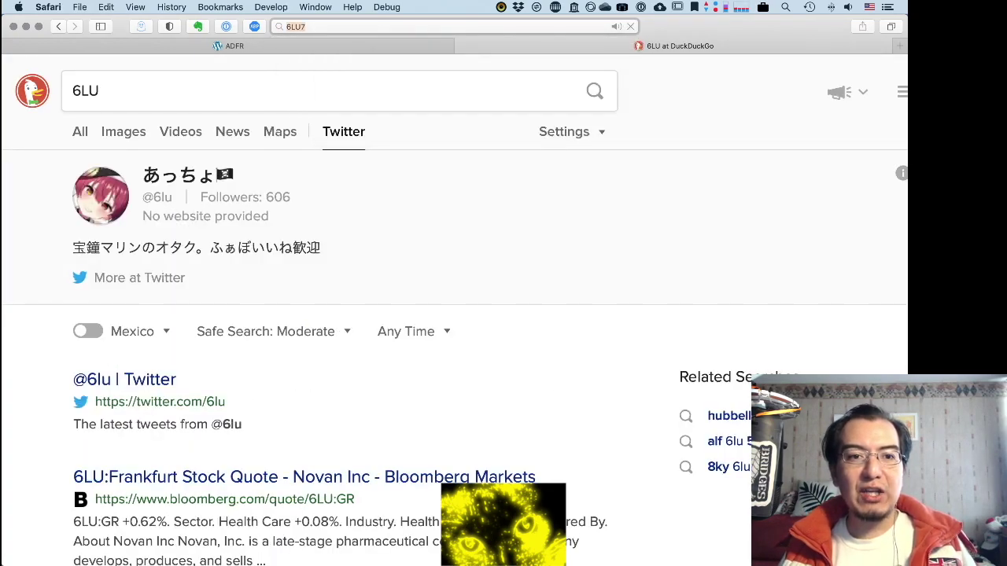
key("Return")
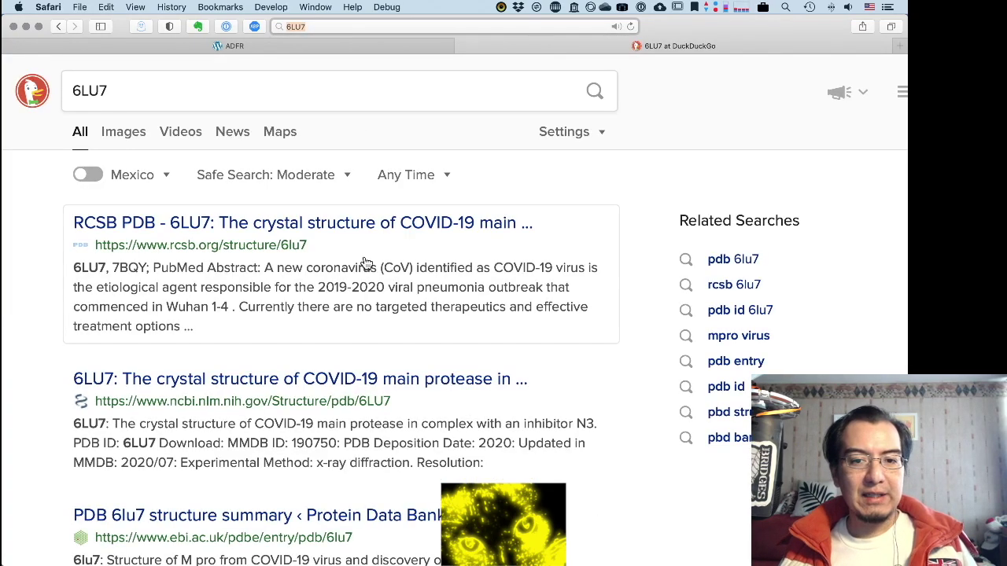
left_click(372, 233)
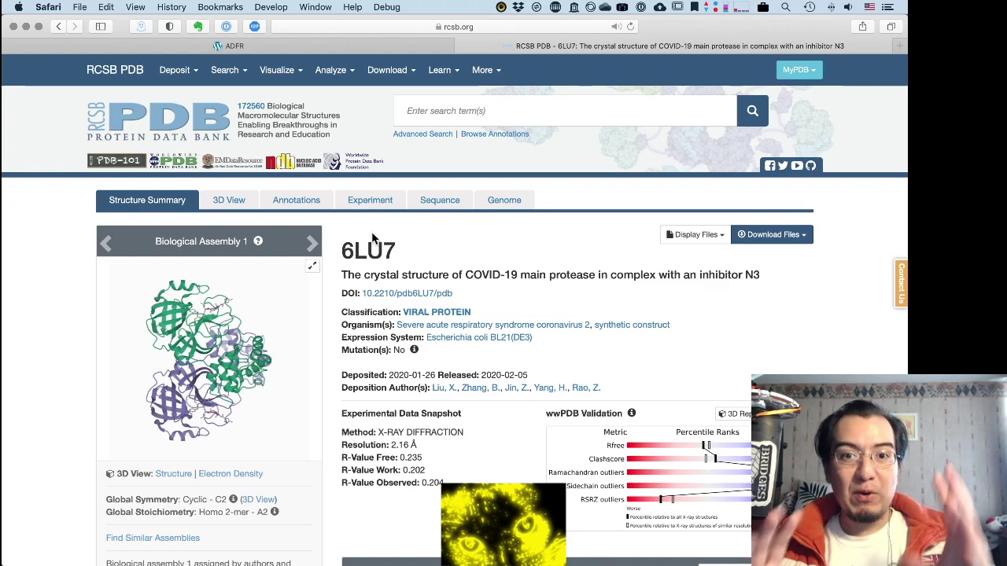
Step: Open both 6LU7lig.pdb and 6LU7d.pdb from the TEST folder in Chimera
key("super+Tab")
key("super+Tab")
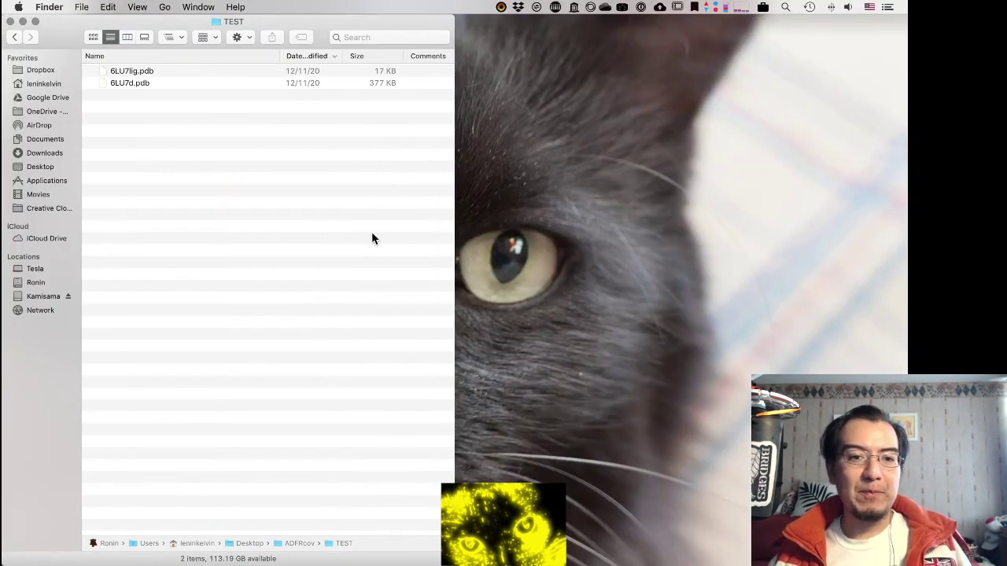
left_click(170, 71)
left_click(154, 84, "shift")
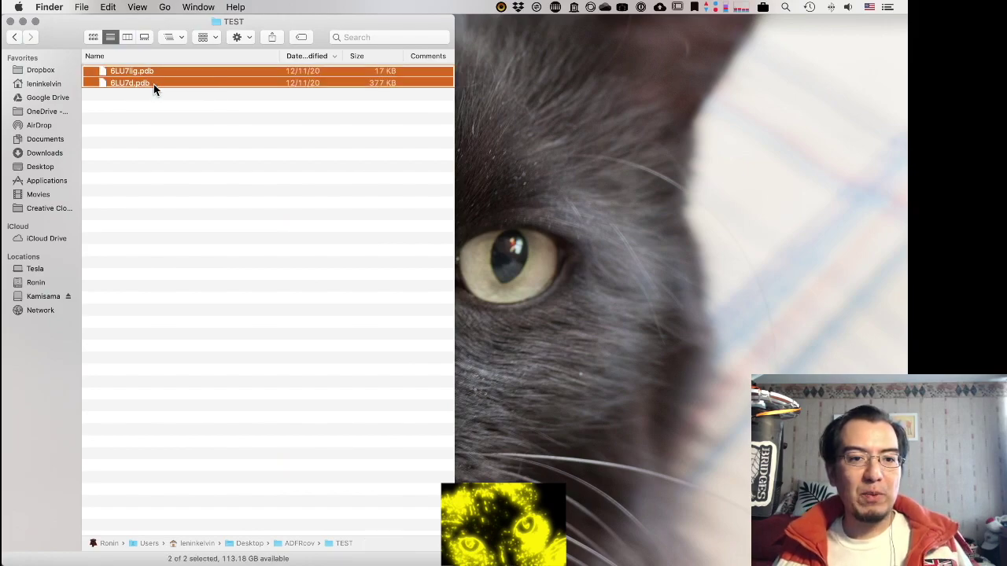
right_click(154, 84)
mouse_move(232, 124)
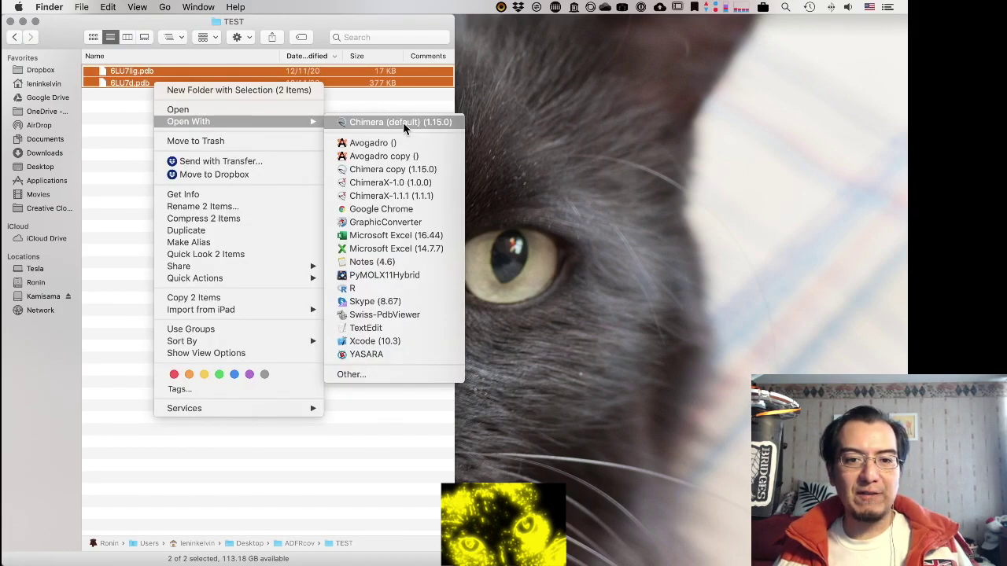
left_click(403, 121)
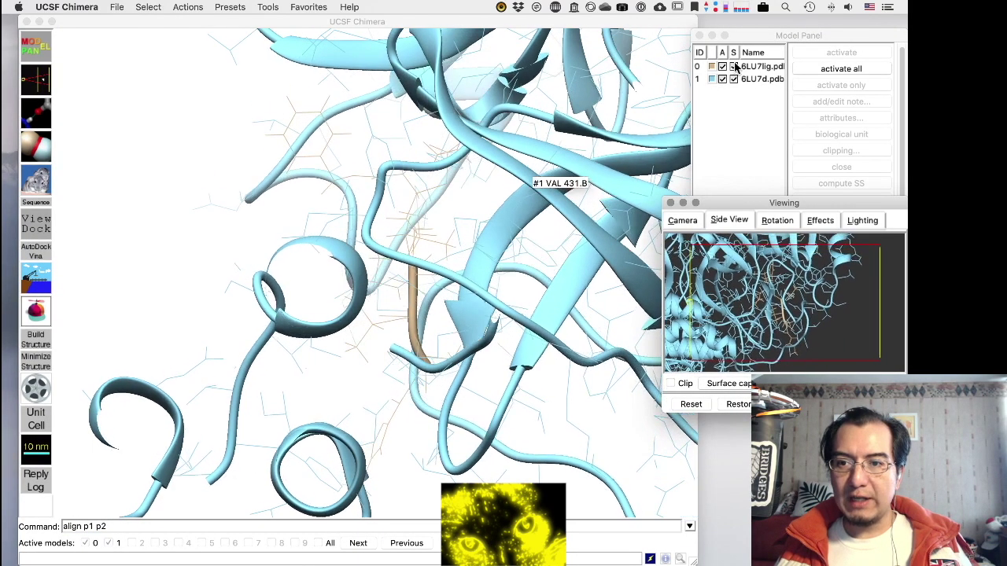
Step: Hide and reshow the 6LU7lig ligand and 6LU7d protein models in the Model Panel
left_click(735, 68)
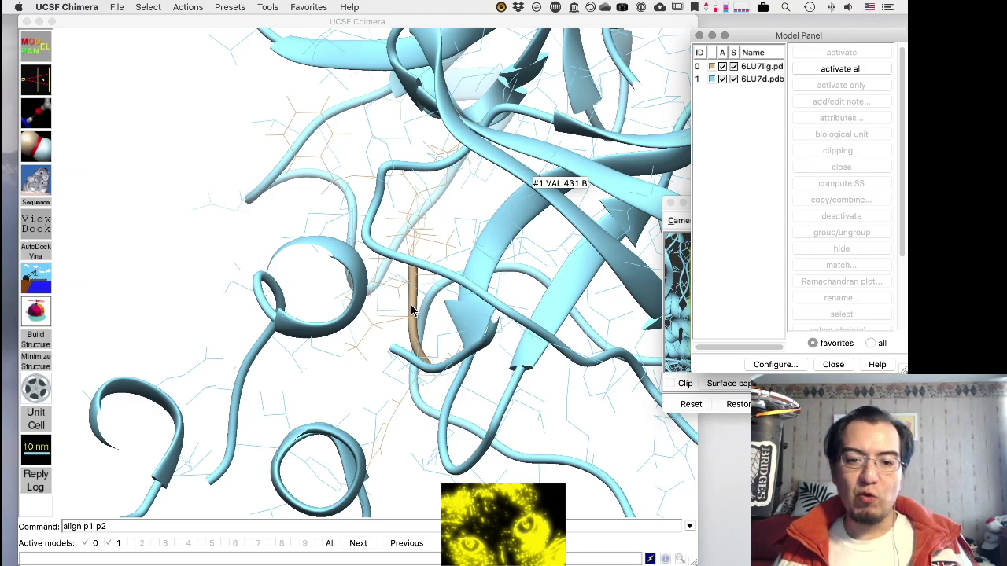
left_click(733, 68)
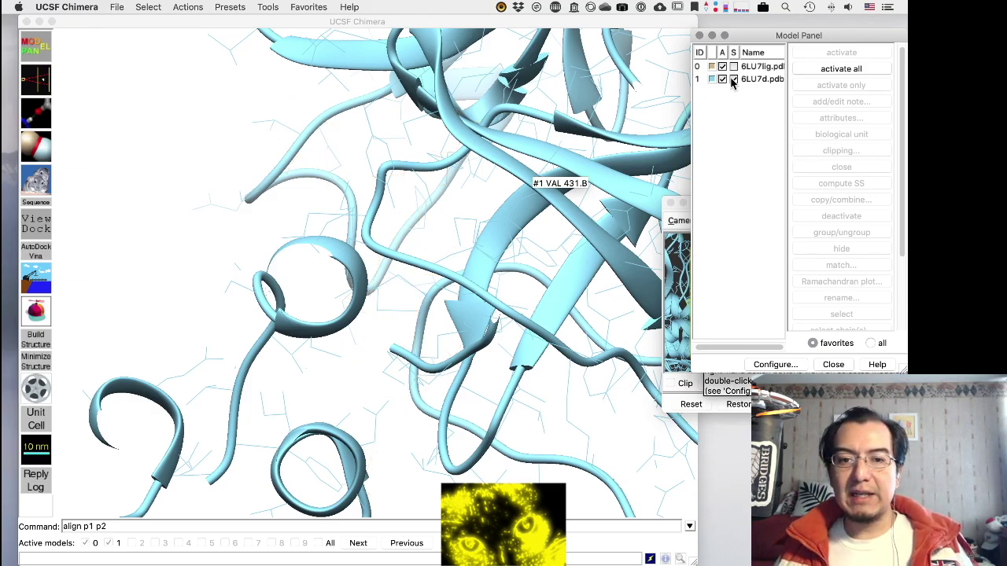
left_click(733, 79)
left_click(733, 79)
left_click(733, 67)
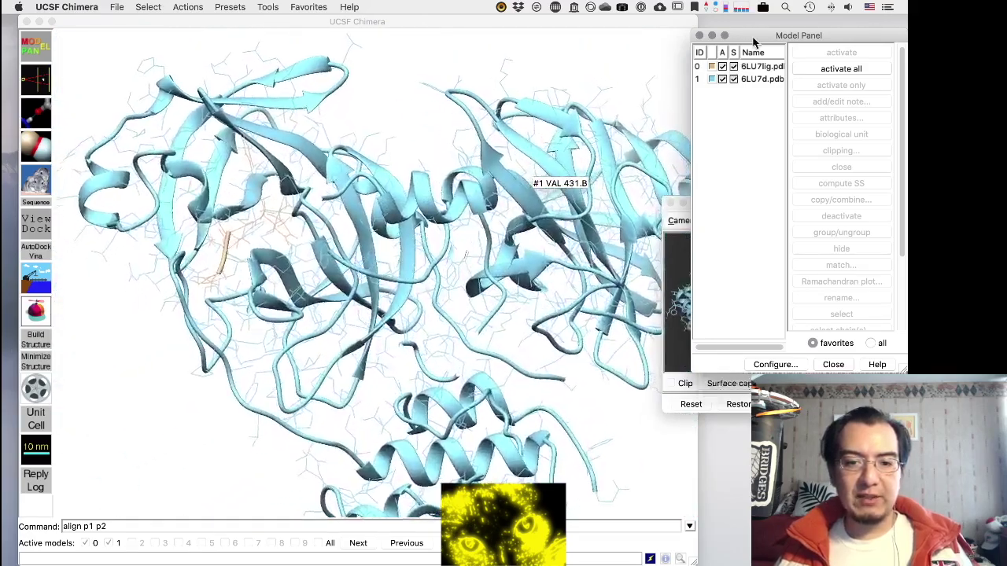
left_click(162, 464)
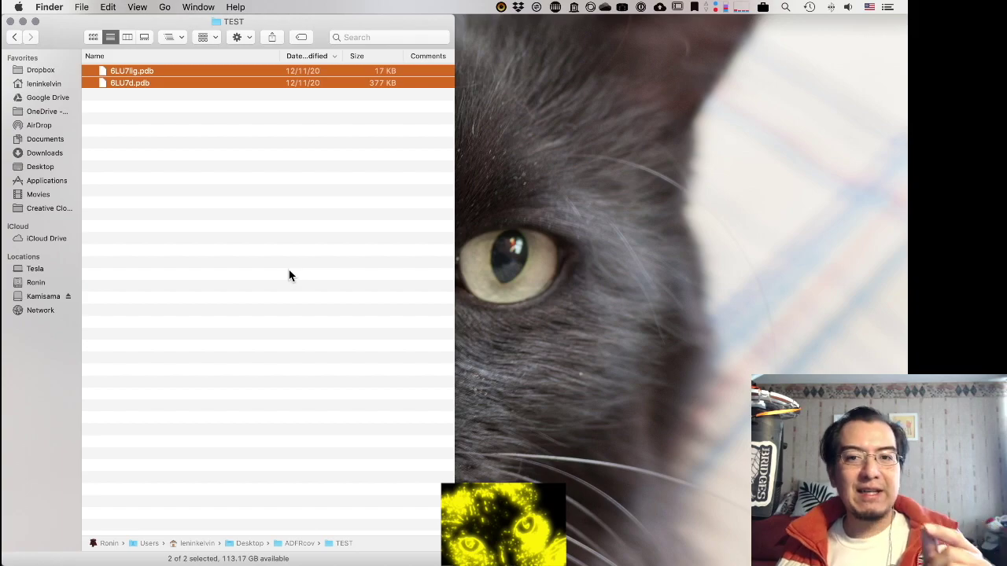
Step: Open a new iTerm2 window and fit it to the left half of the screen
mouse_move(472, 563)
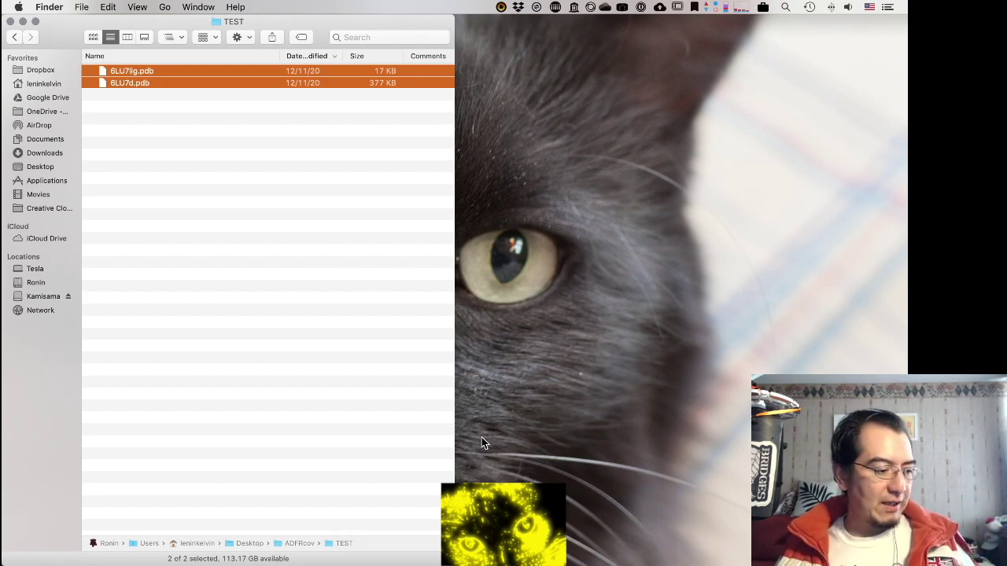
key("ctrl+Right")
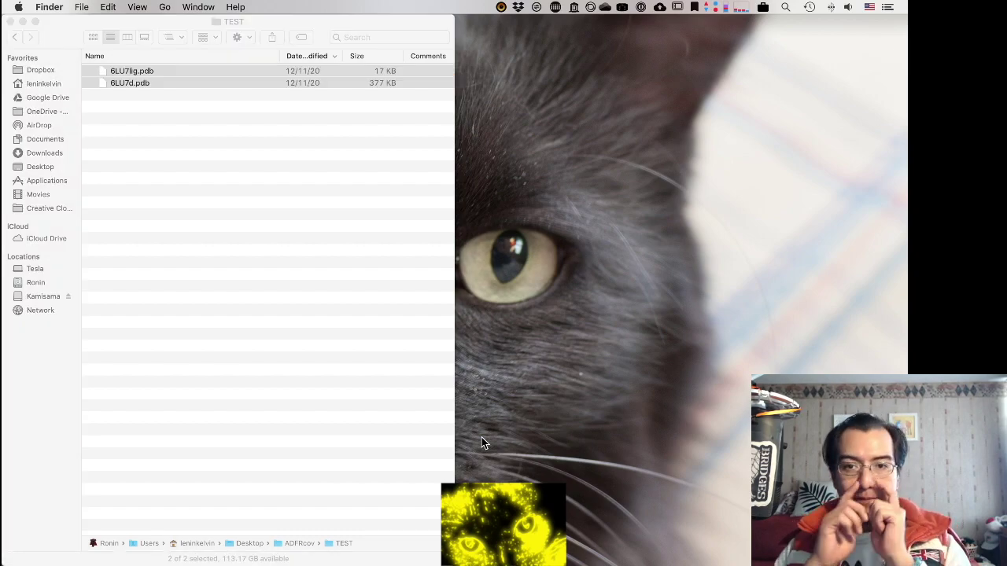
key("super+n")
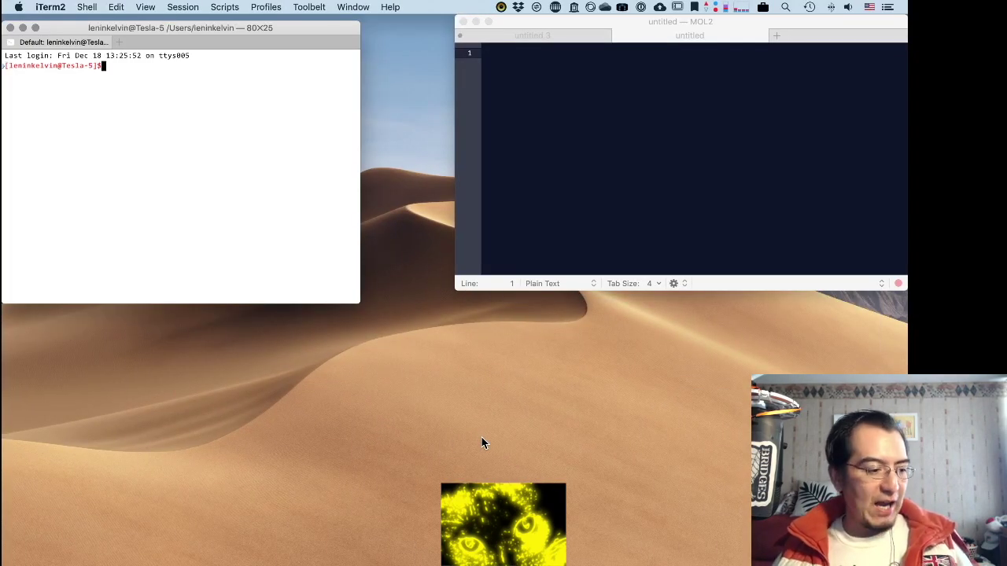
key("ctrl+alt+space")
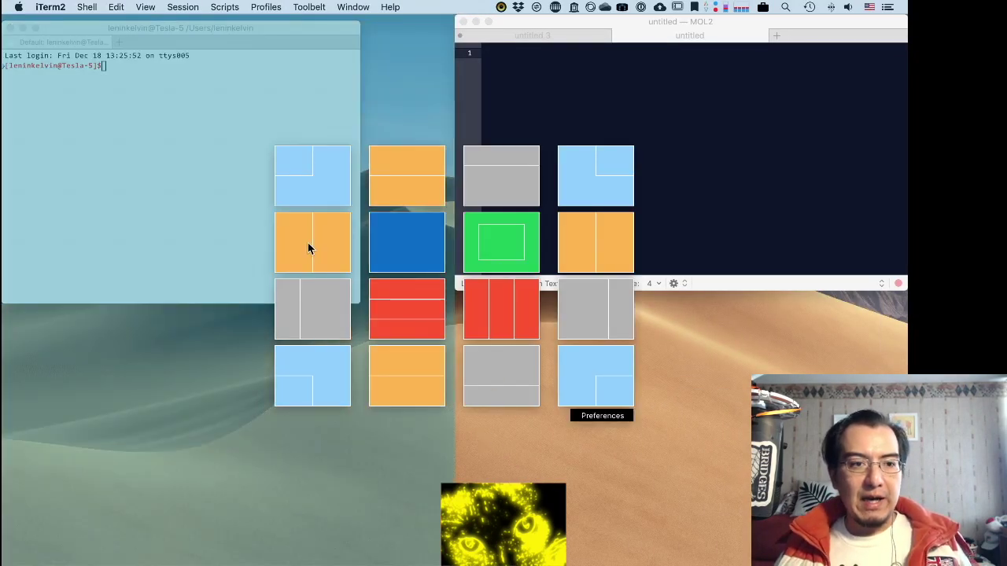
left_click(308, 245)
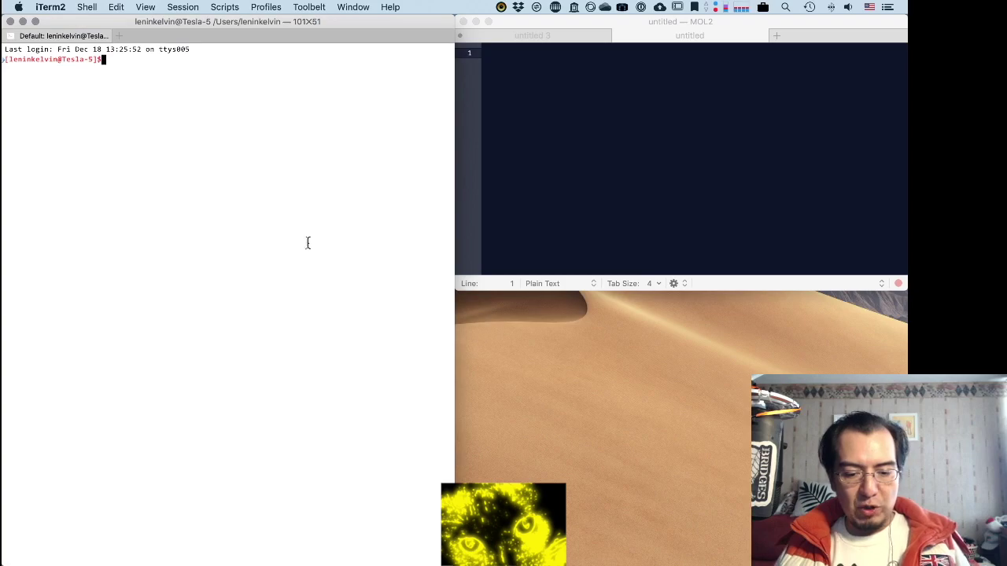
Step: Rerun the recalled 'source' command that loads the Amber and ADFR environment and PATH
key("ctrl+r")
type("sour")
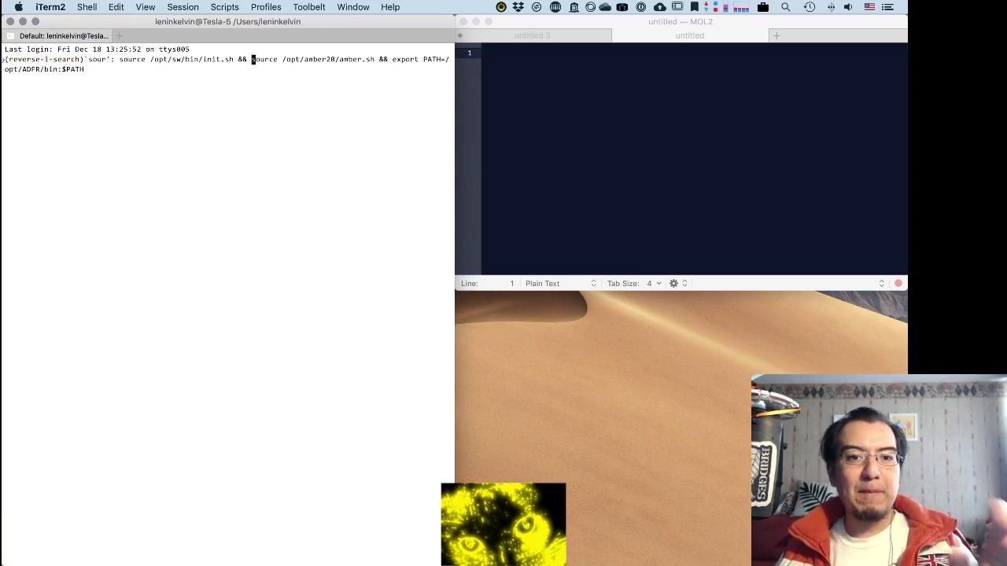
left_click_drag(393, 56, 387, 73)
key("Return")
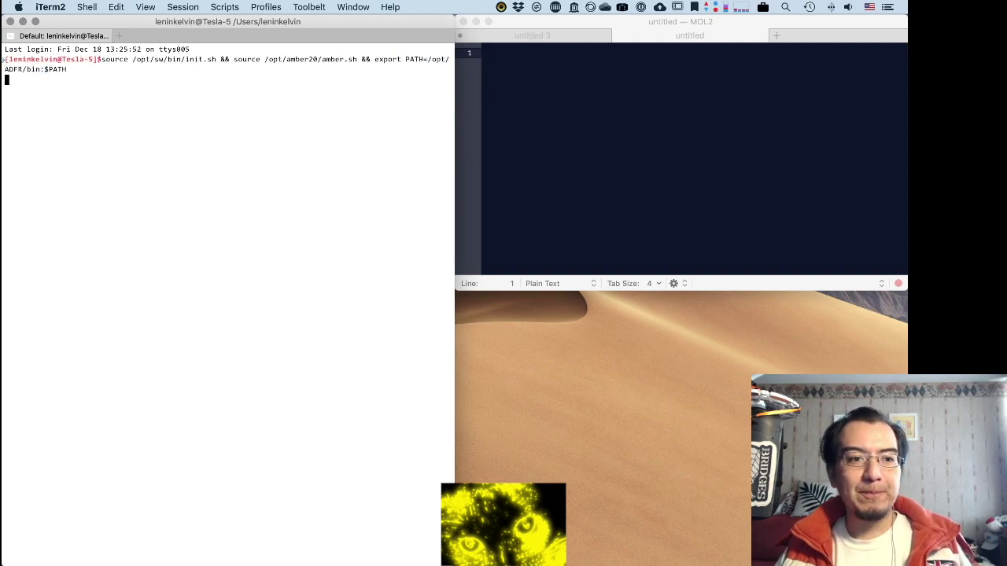
Step: Change directory into the TEST folder using the dragged-in 6LU7d.pdb path
type("cd")
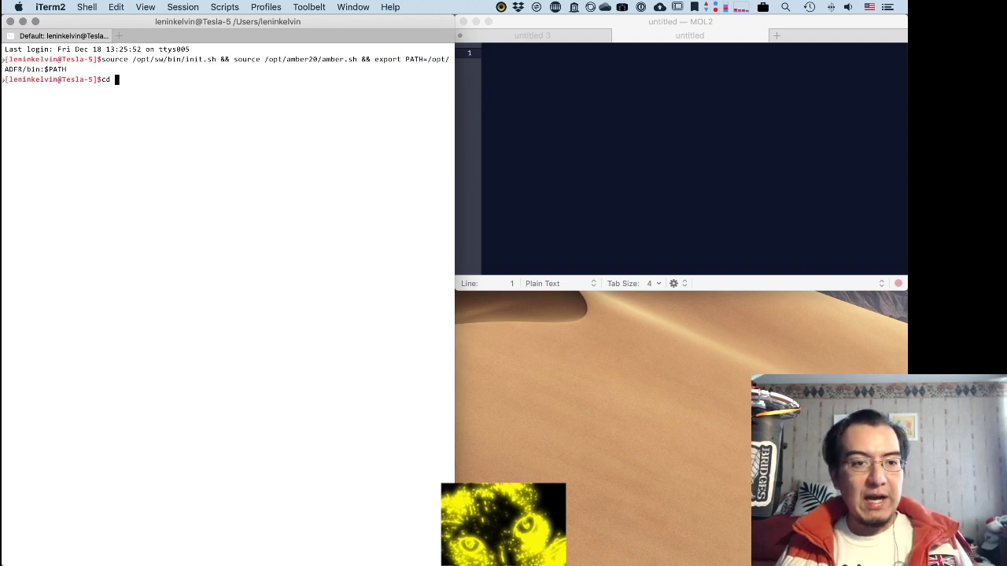
key("ctrl+Left")
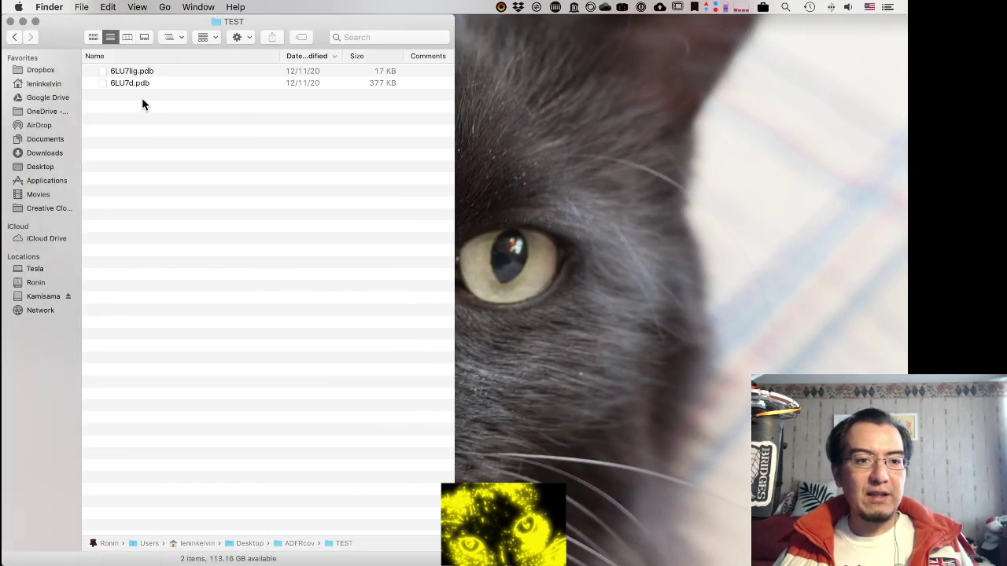
left_click_drag(137, 86, 315, 202)
key("ctrl+Right")
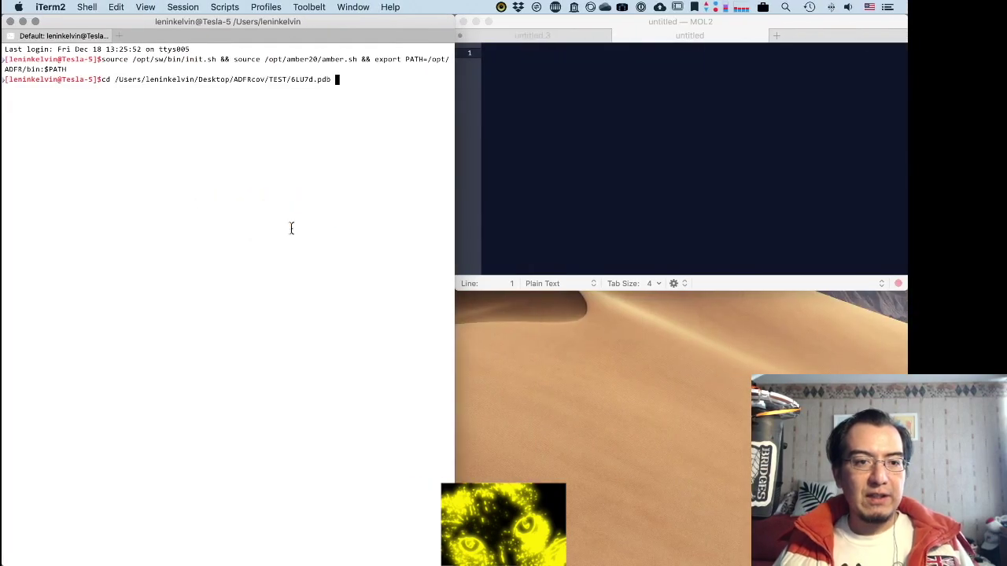
key("BackSpace")
key("BackSpace")
key("BackSpace")
key("BackSpace")
key("BackSpace")
key("BackSpace")
key("BackSpace")
key("BackSpace")
key("BackSpace")
key("BackSpace")
key("Return")
type("ls")
key("Return")
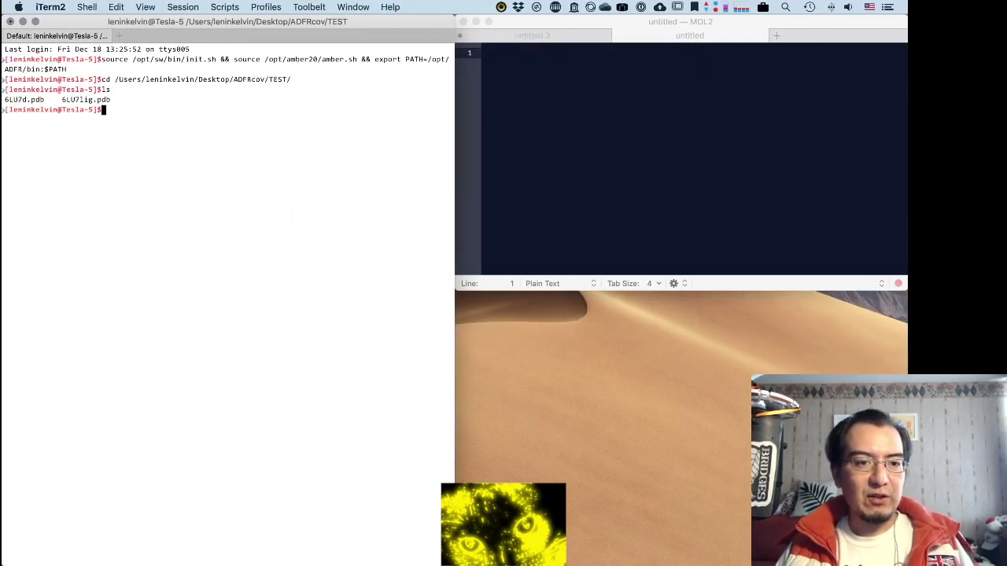
Step: List the TEST folder's two PDB files in detail with ls -lasht
key("ctrl+l")
type("ls")
key("Return")
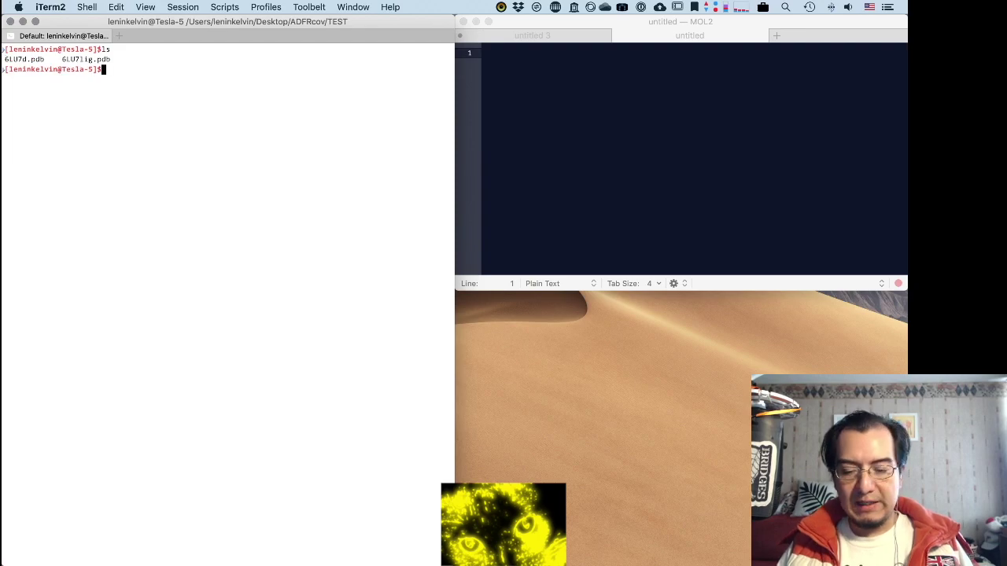
key("ctrl+l")
type("ls -lasht")
key("Return")
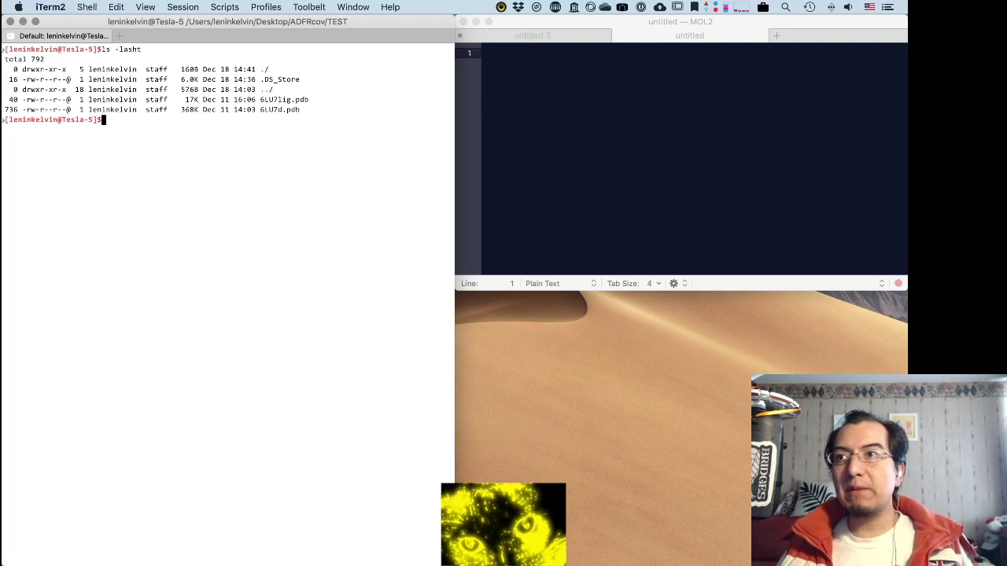
left_click(670, 162)
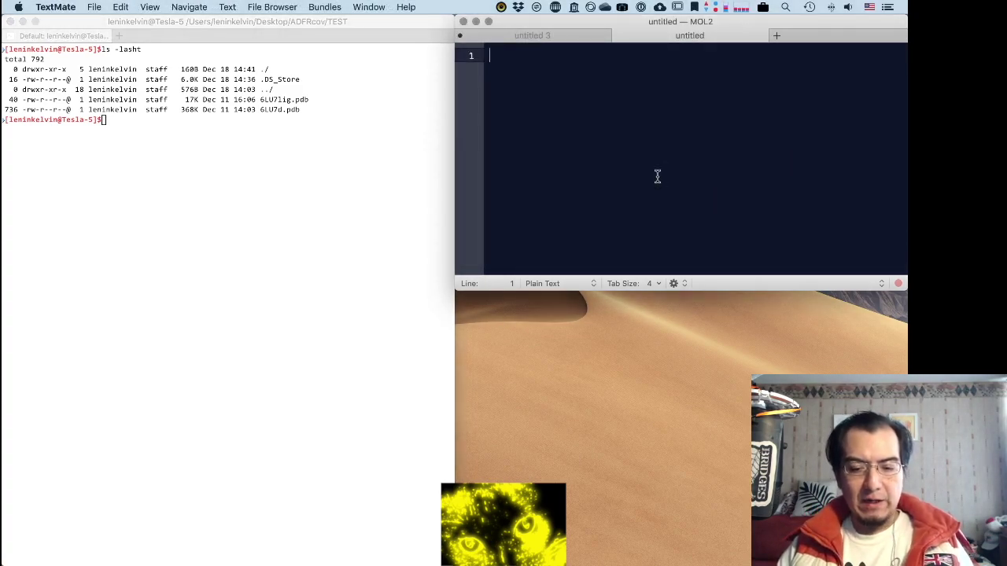
Step: Write plan step '1) Prepare the receptor.' in the TextMate document
type("1(")
key("BackSpace")
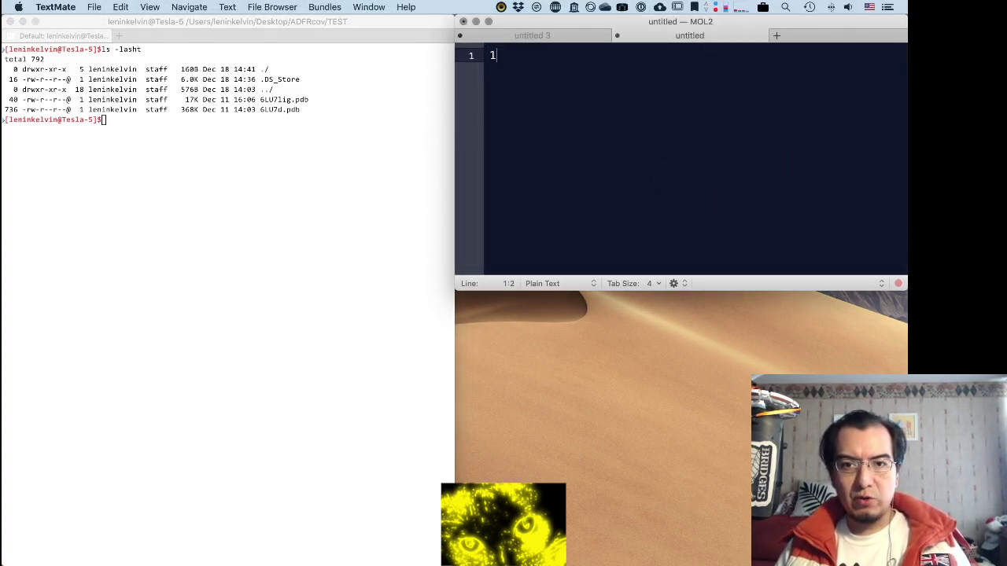
type(") ")
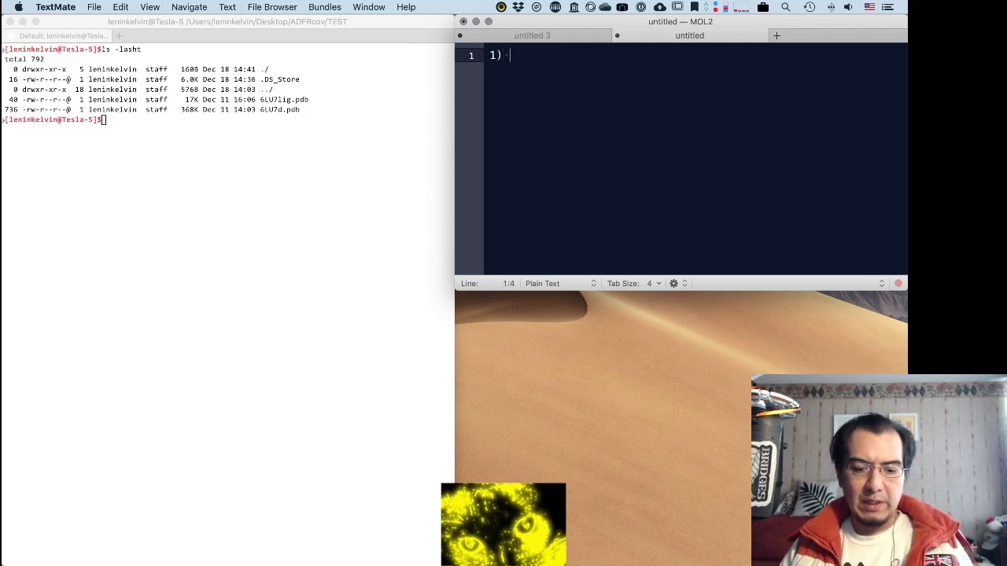
type("pe")
key("BackSpace")
key("BackSpace")
type("P")
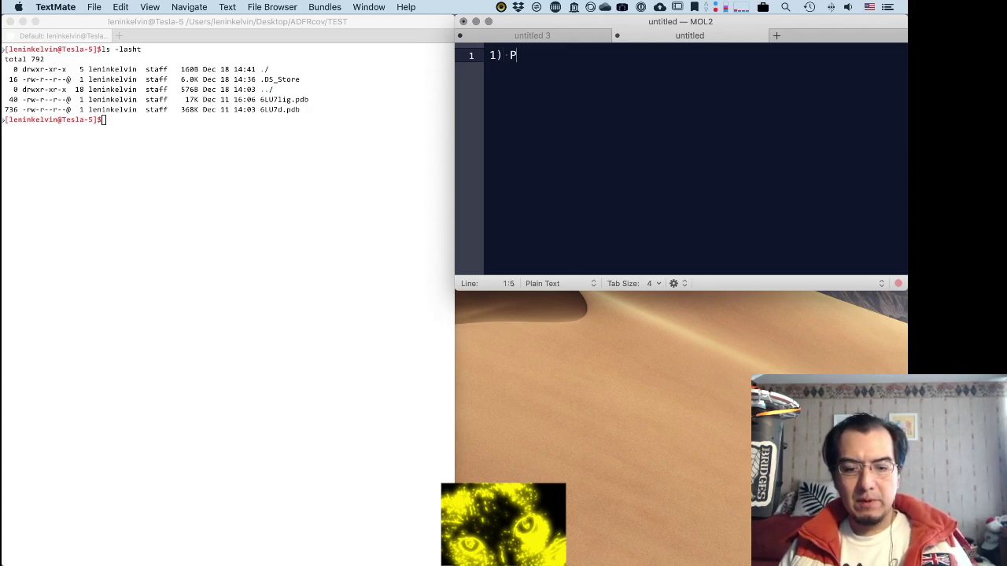
type("erpare th")
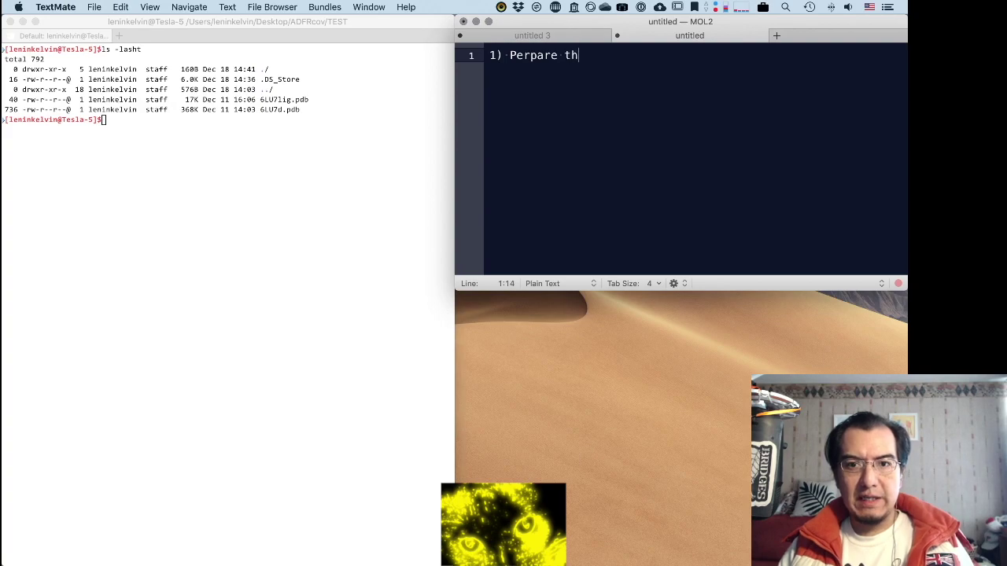
key("BackSpace")
key("BackSpace")
key("BackSpace")
key("BackSpace")
key("BackSpace")
key("BackSpace")
key("BackSpace")
key("BackSpace")
key("BackSpace")
type("rep")
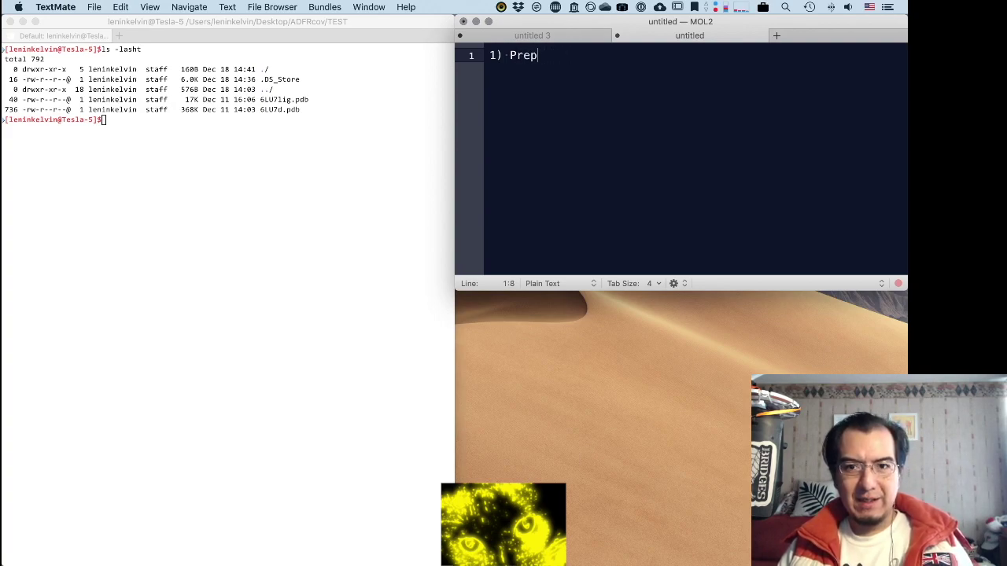
type("are the re")
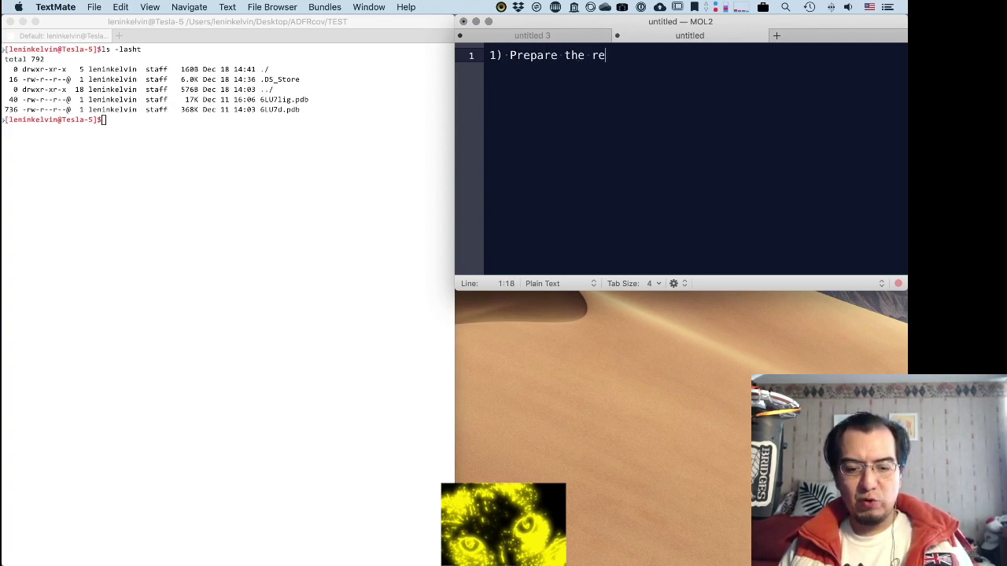
type("ceptor.")
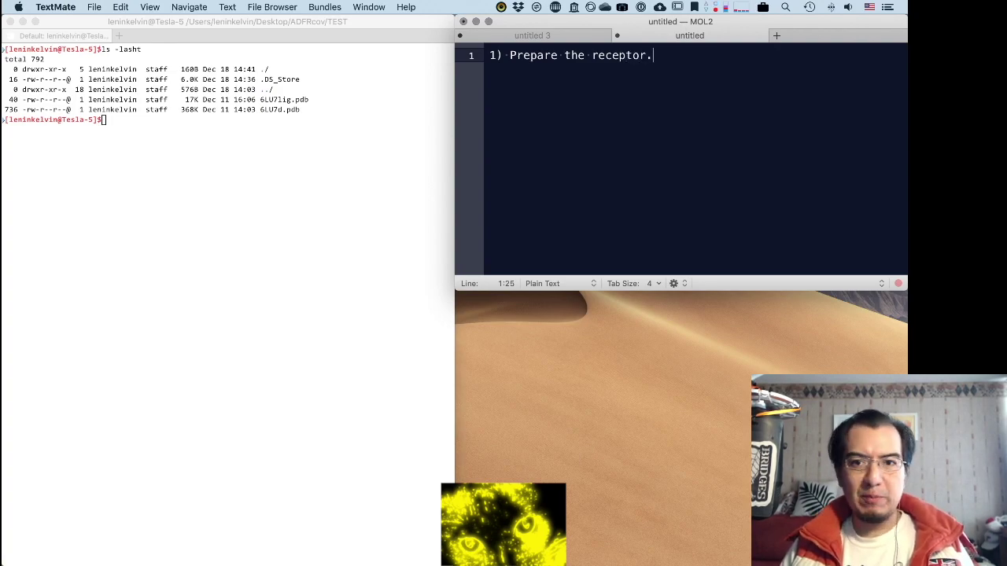
key("Return")
Step: Add step '2) Prepare the ligand.'
type("2) pr")
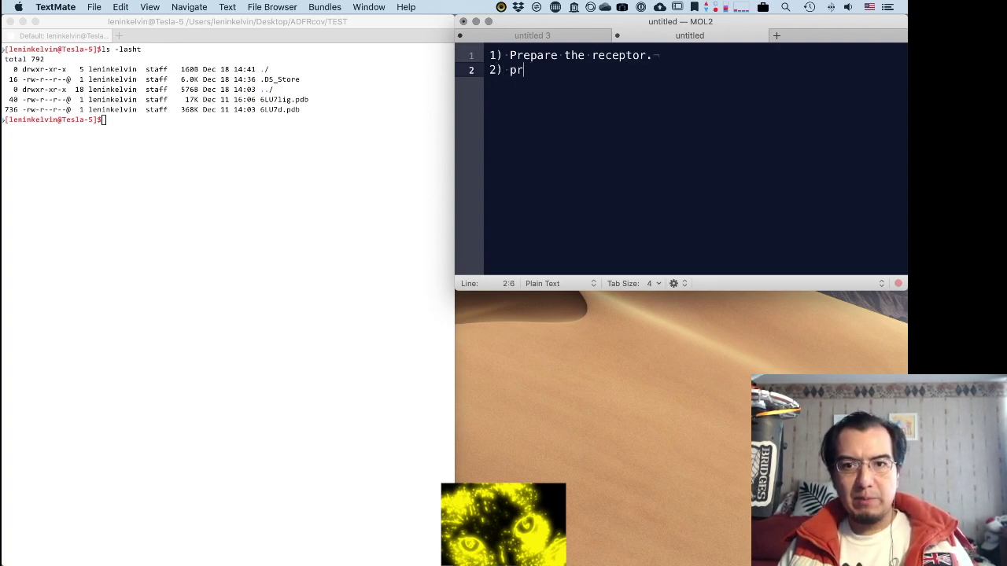
key("BackSpace")
key("BackSpace")
type("Pe")
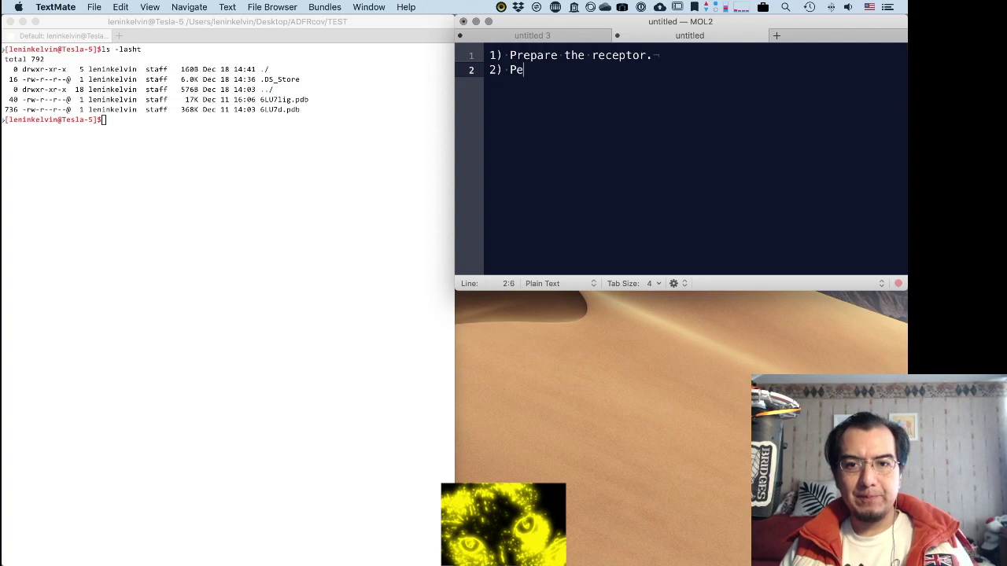
key("BackSpace")
type("repare the l")
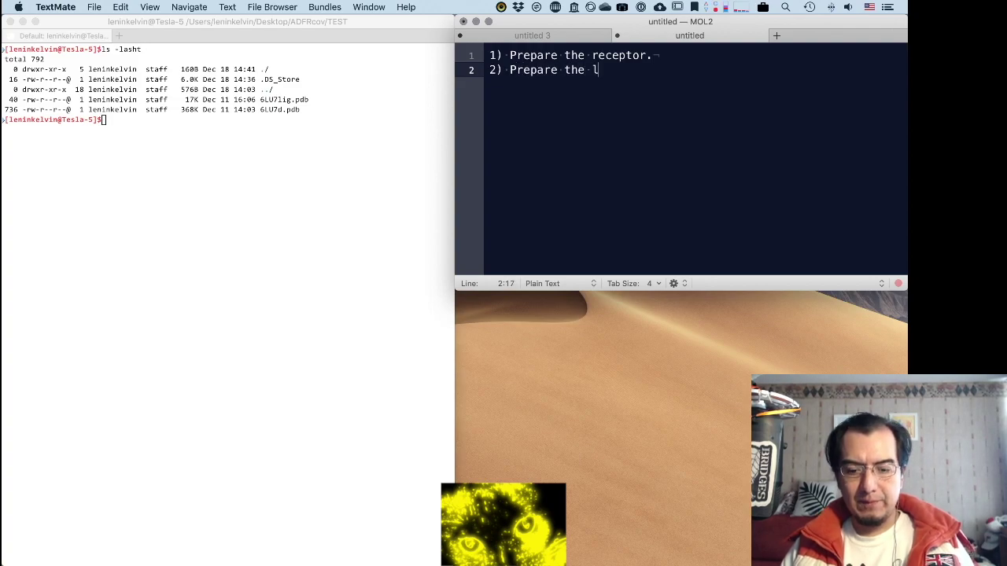
type("igand.")
key("Return")
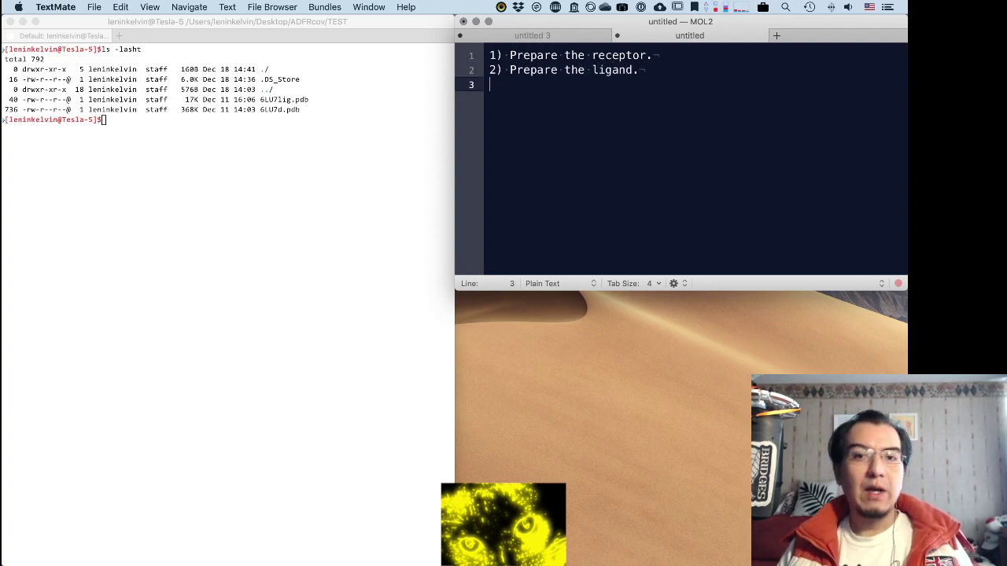
Step: Add step '3) Find a putative binding site and generate the grids.'
type("3)")
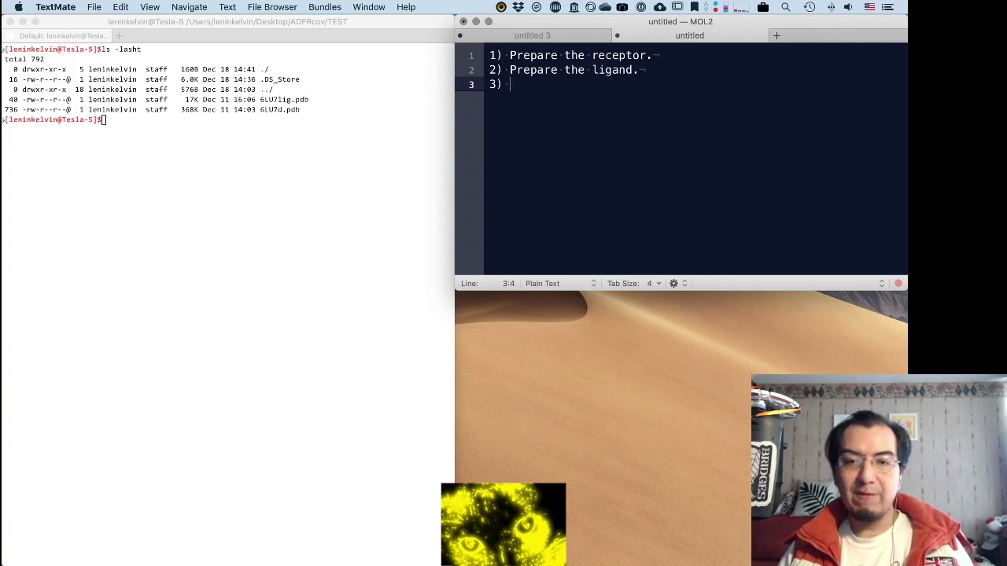
type("Find the")
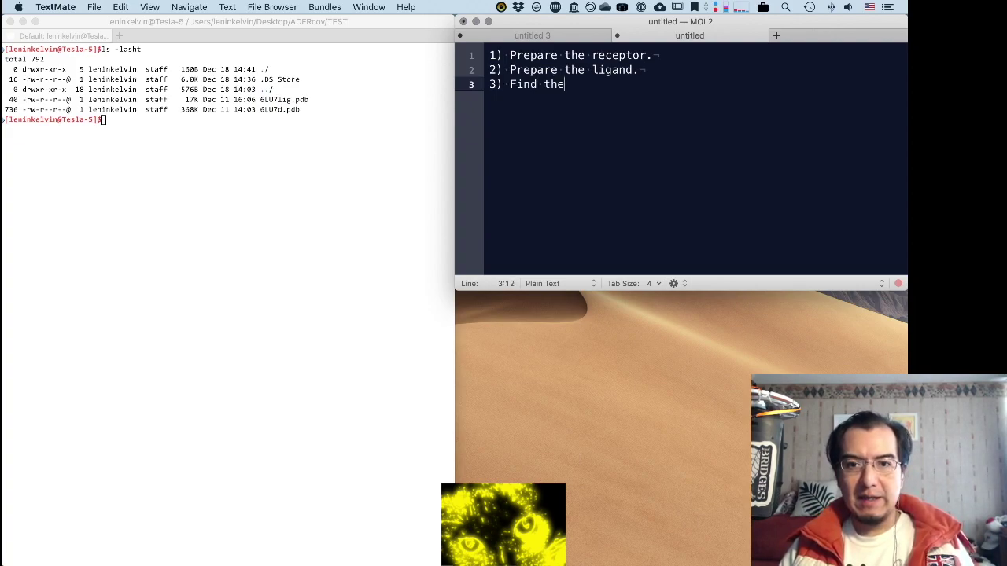
key("BackSpace")
key("BackSpace")
key("BackSpace")
type("a putati")
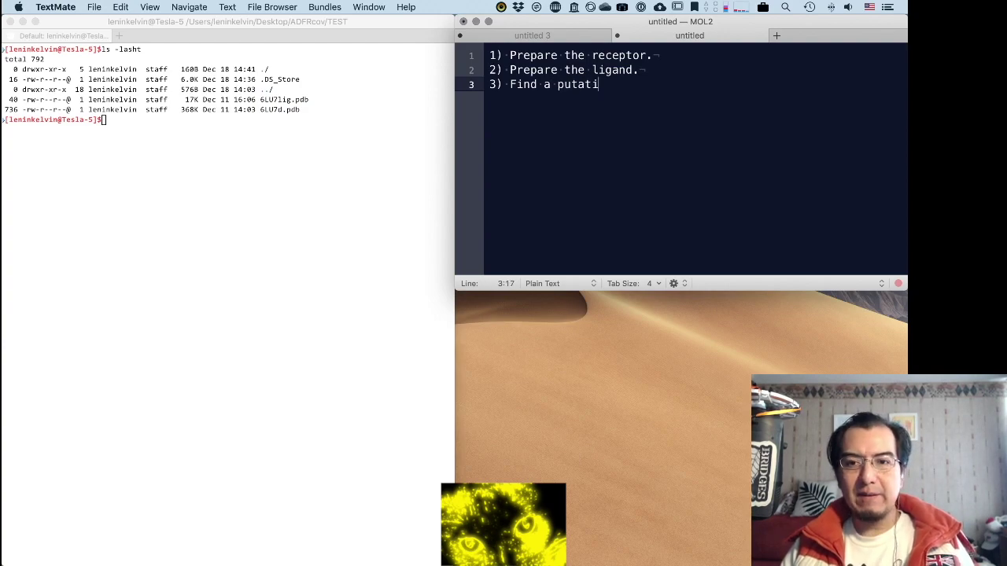
type("ve binding sie")
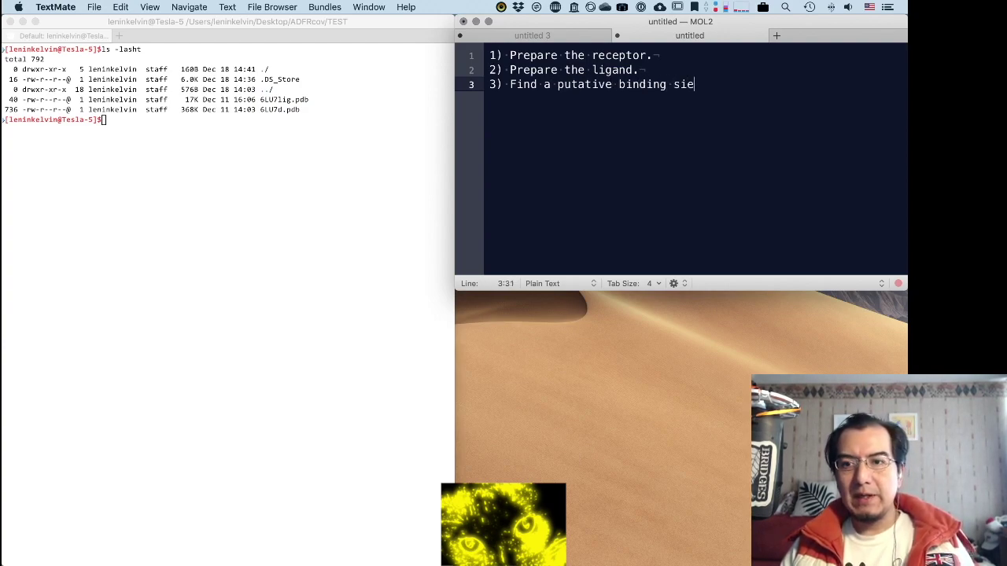
key("BackSpace")
type("te an")
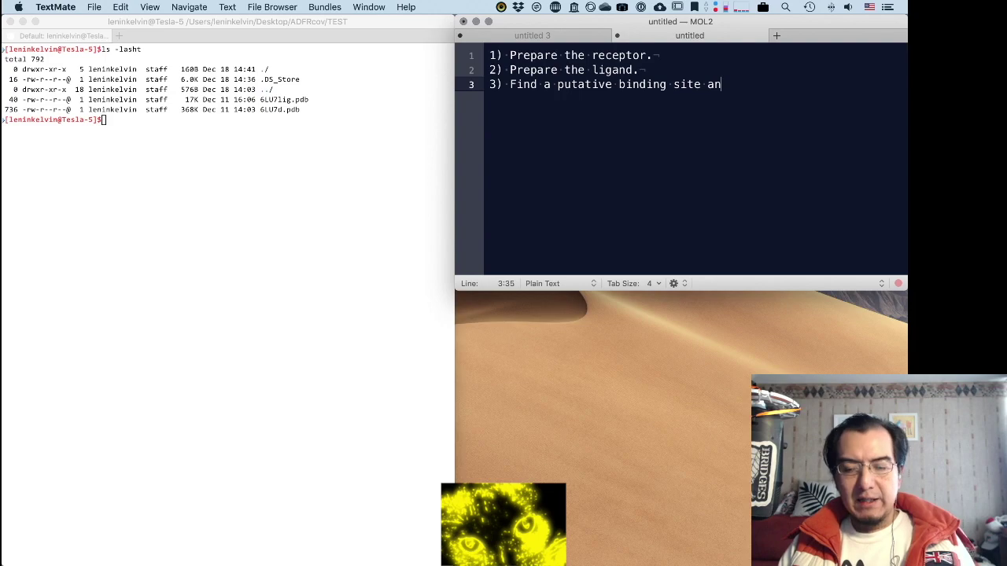
type("d generat")
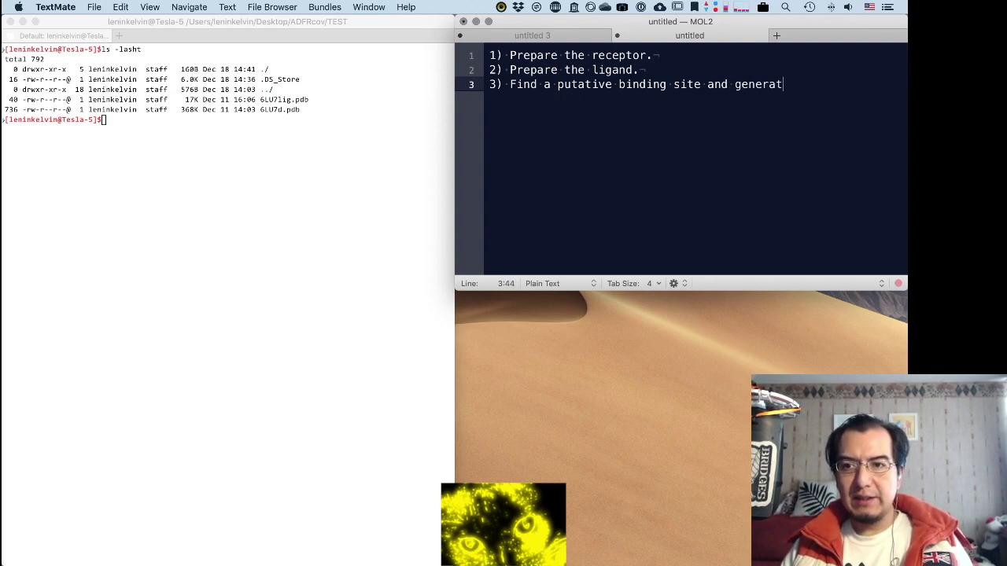
type("e the ")
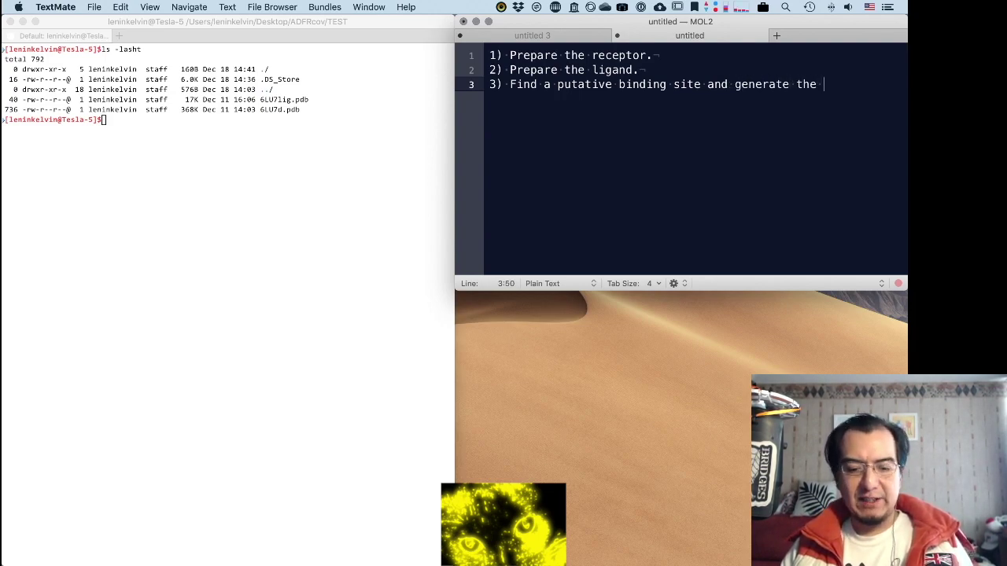
type("grids.")
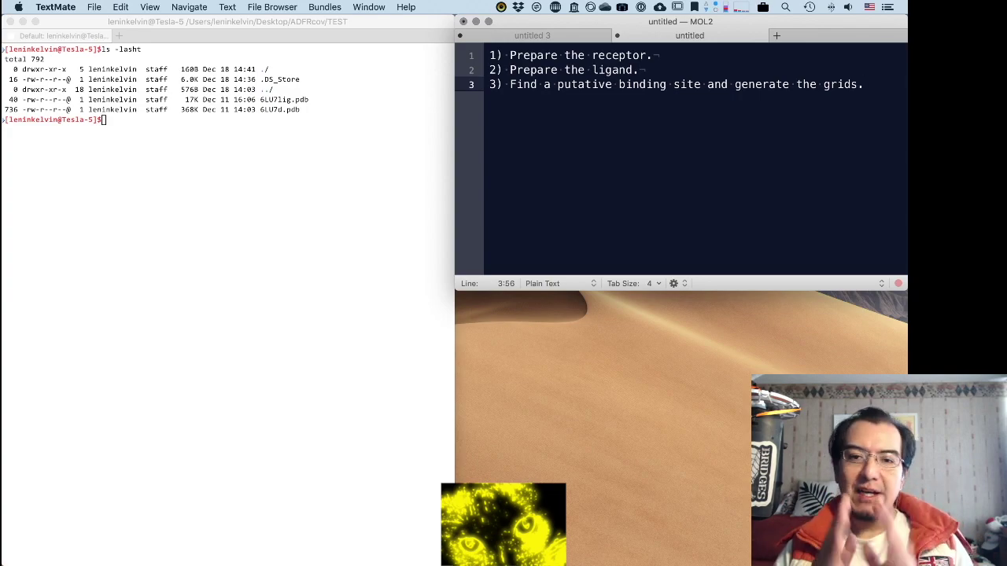
Step: Add indented sub-items 'a) GUI, agfrgui' and 'b) CLI, agfr' under step 3
key("Return")
key("Tab")
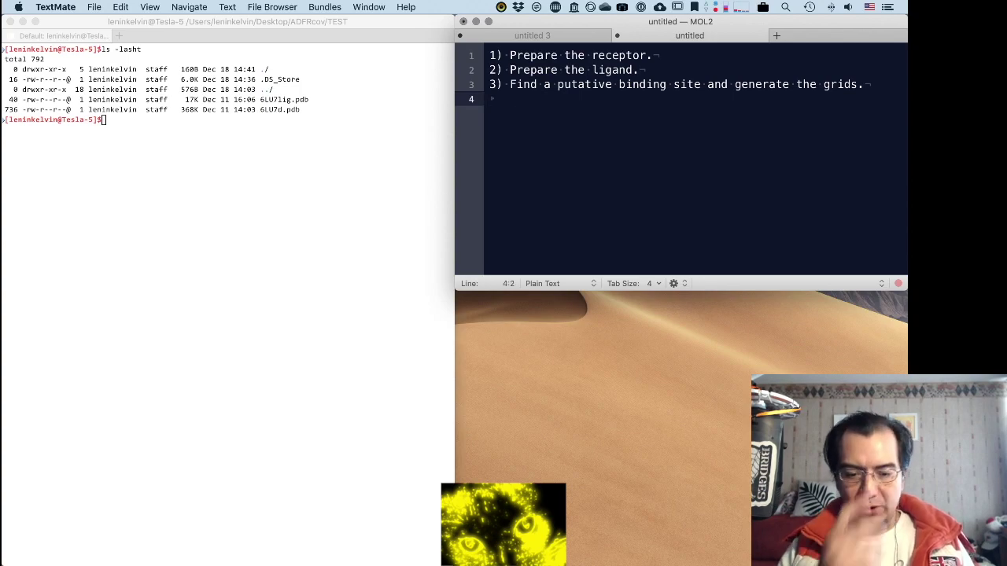
type("a) ")
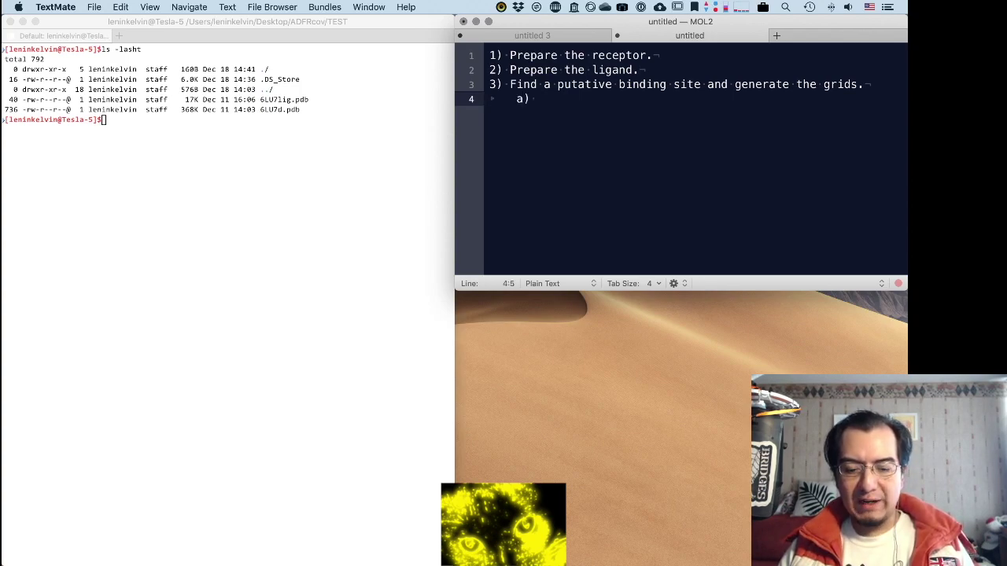
type("GUI, ")
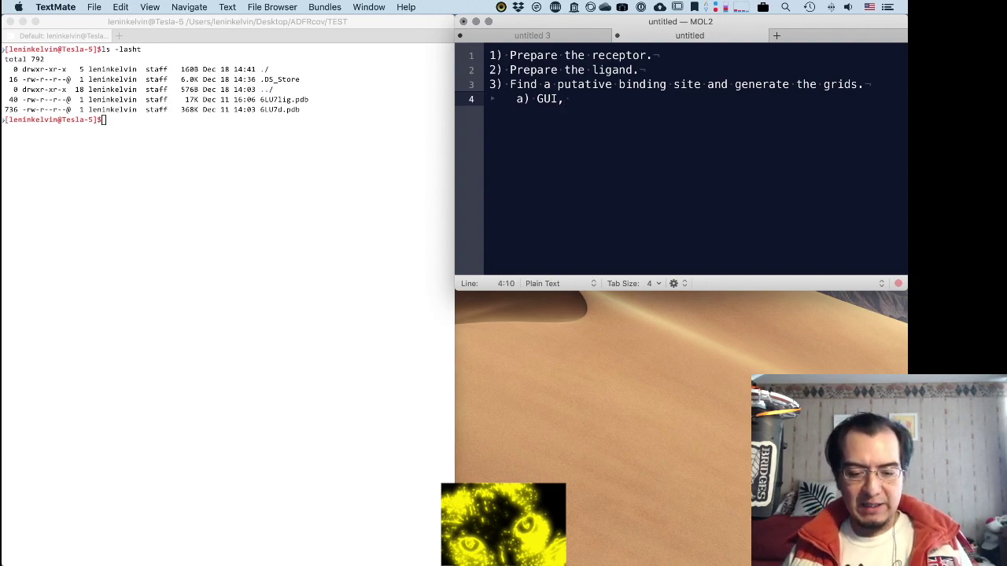
type("agfr")
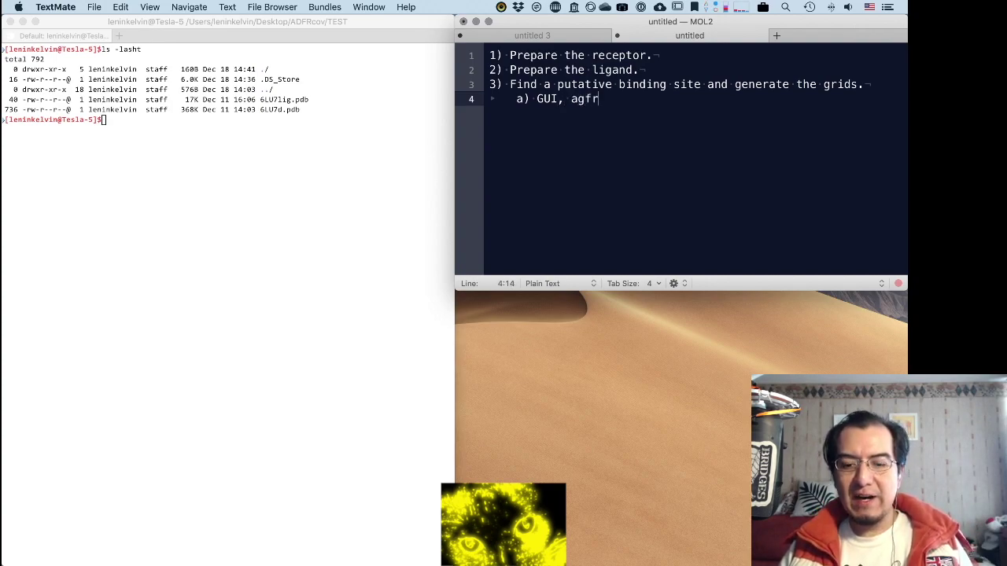
type("gui")
key("Return")
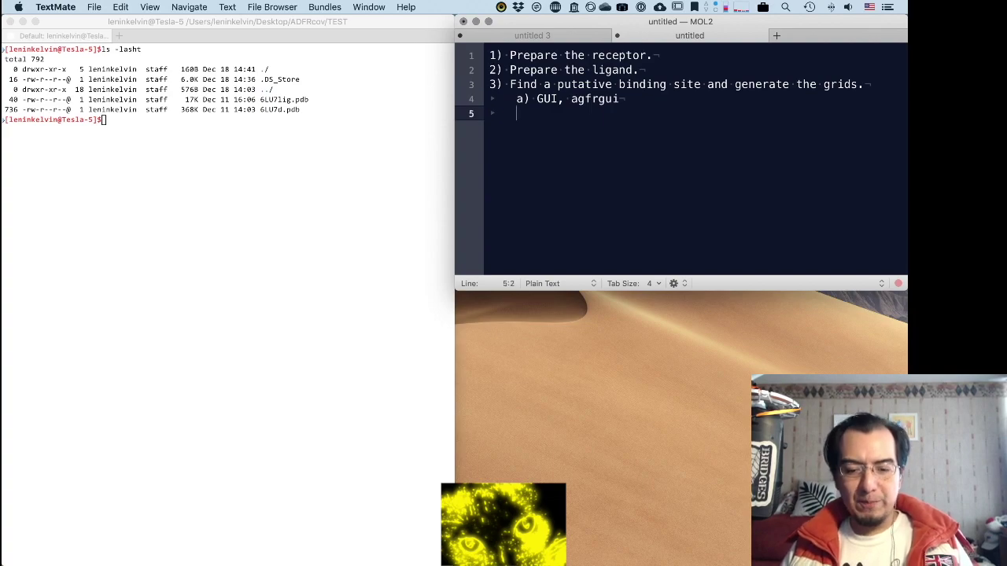
type("b) ")
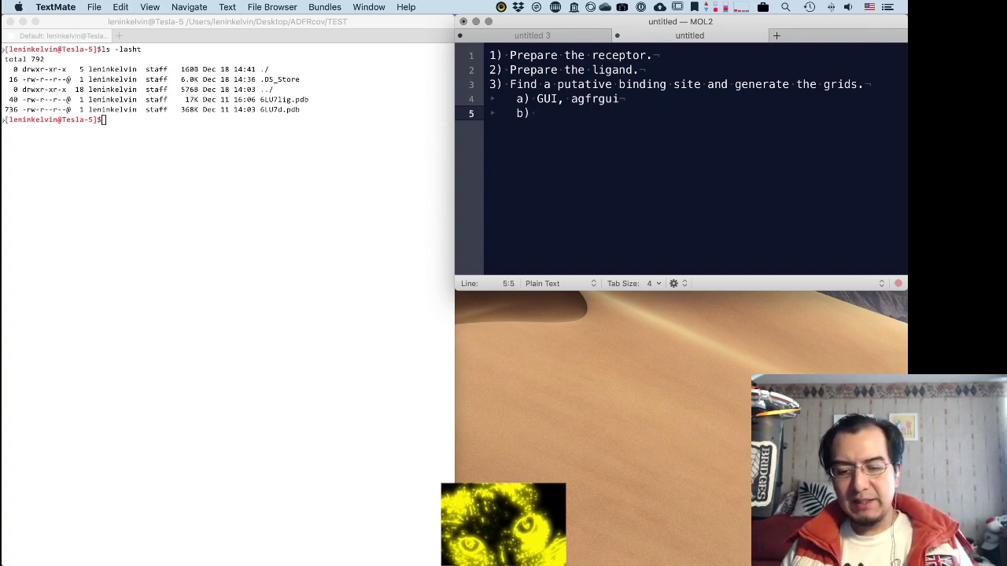
type("CLI")
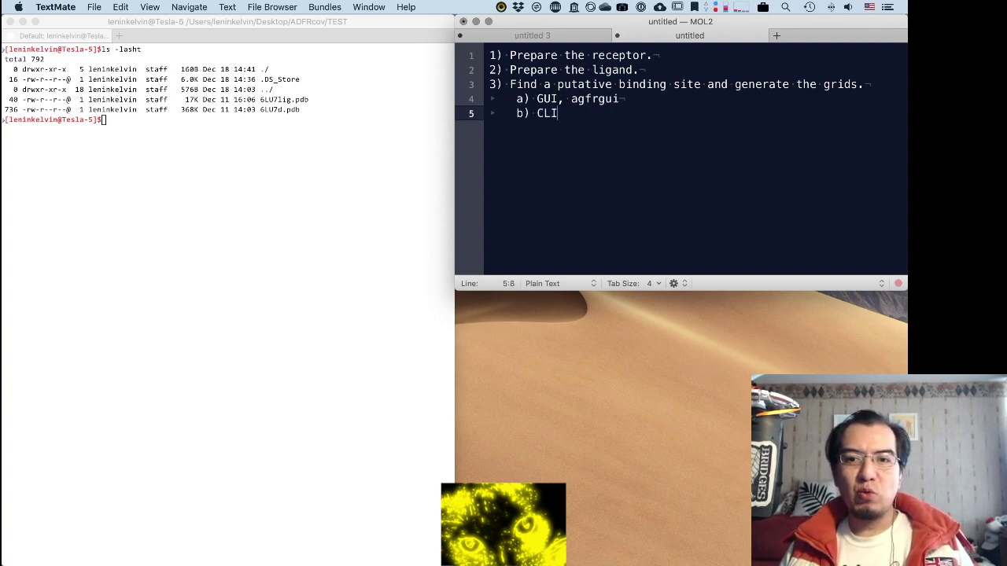
type(",,")
key("BackSpace")
type("a")
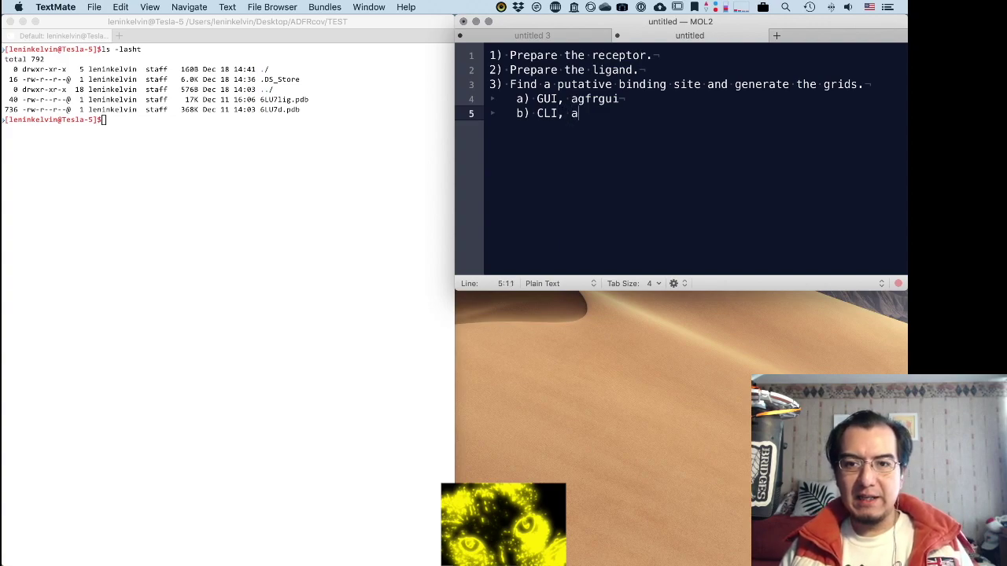
type("gfr")
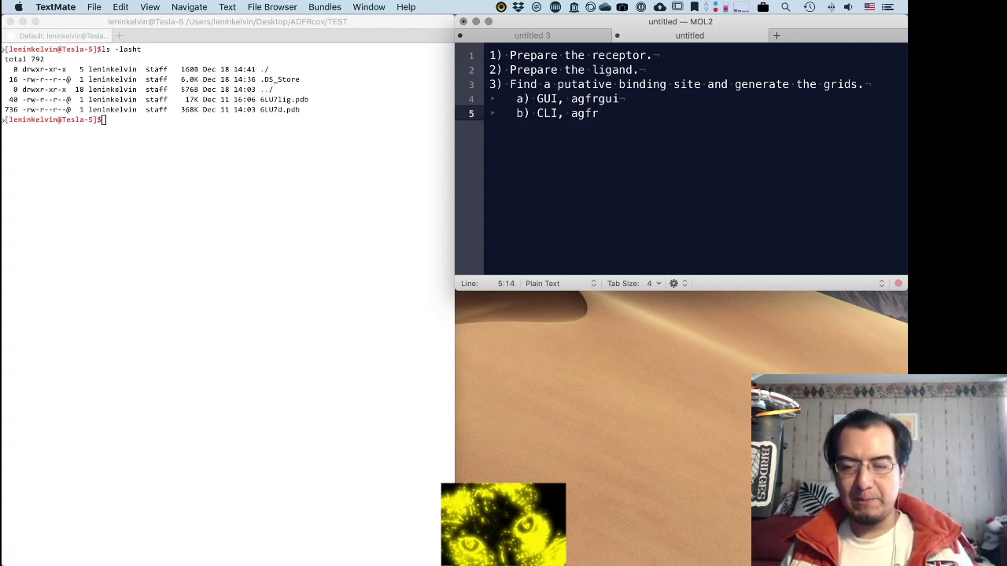
Step: Add the final step '4) Execute docking.'
key("Return")
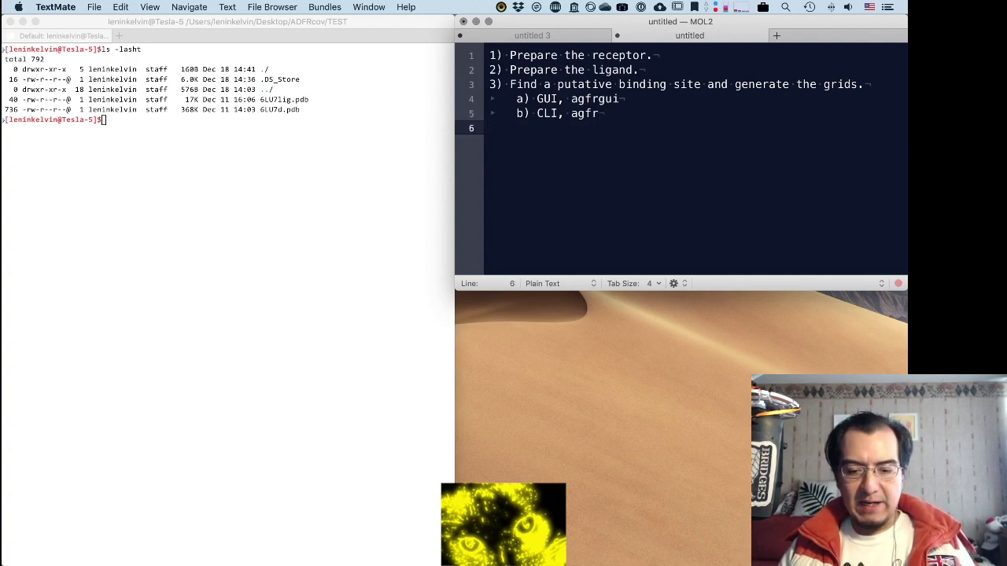
type("4)")
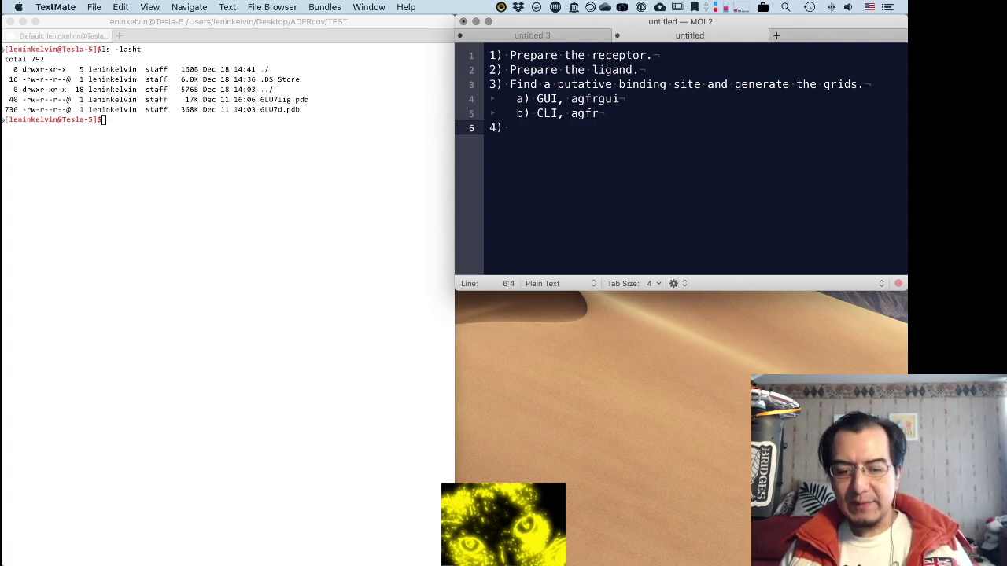
type(" Exec")
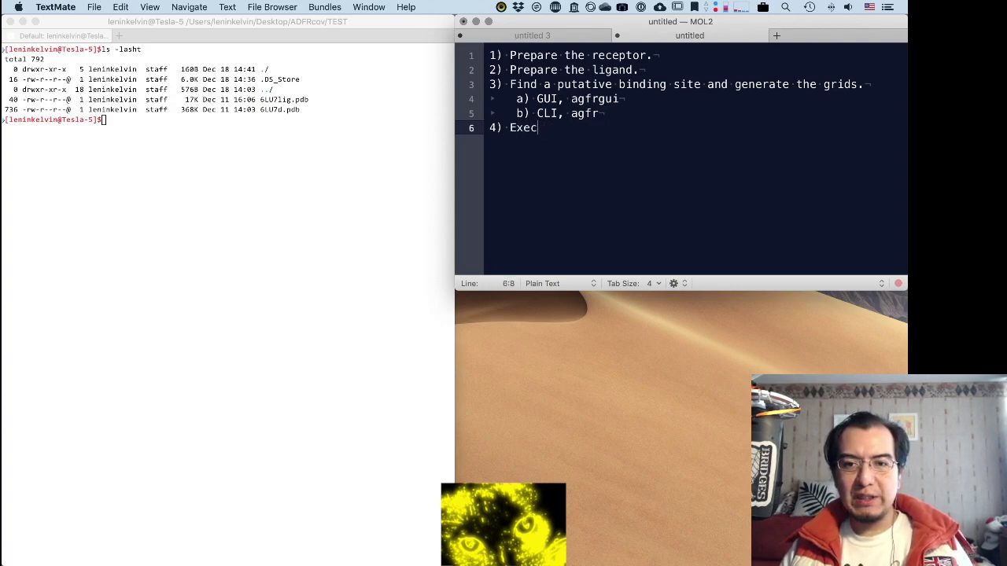
type("ute docking.")
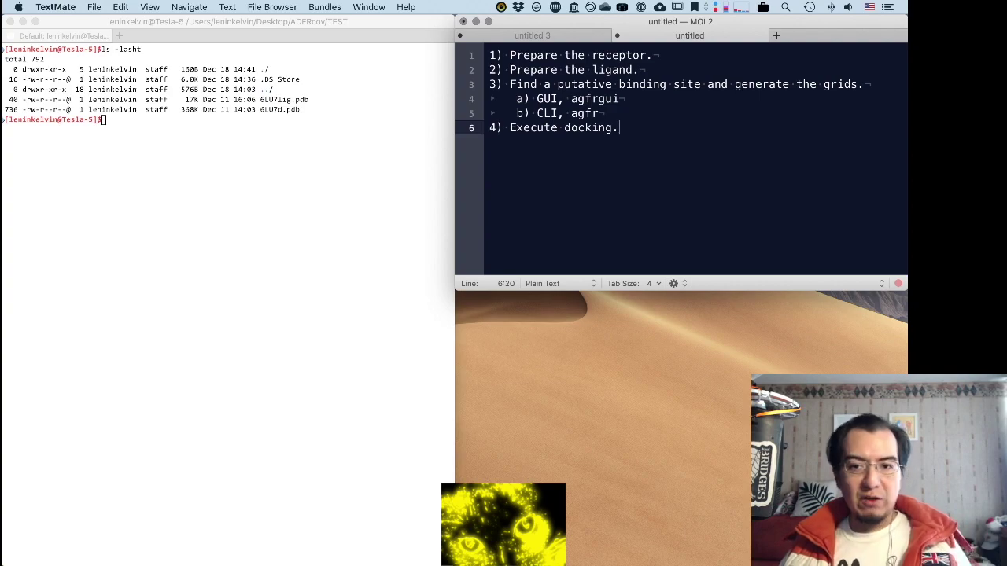
key("super+Tab")
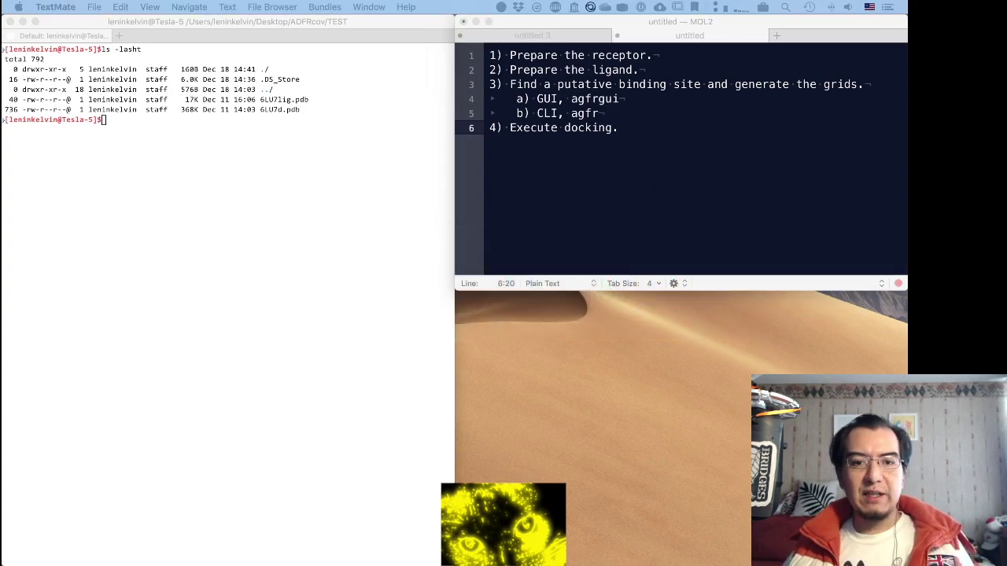
left_click(396, 555)
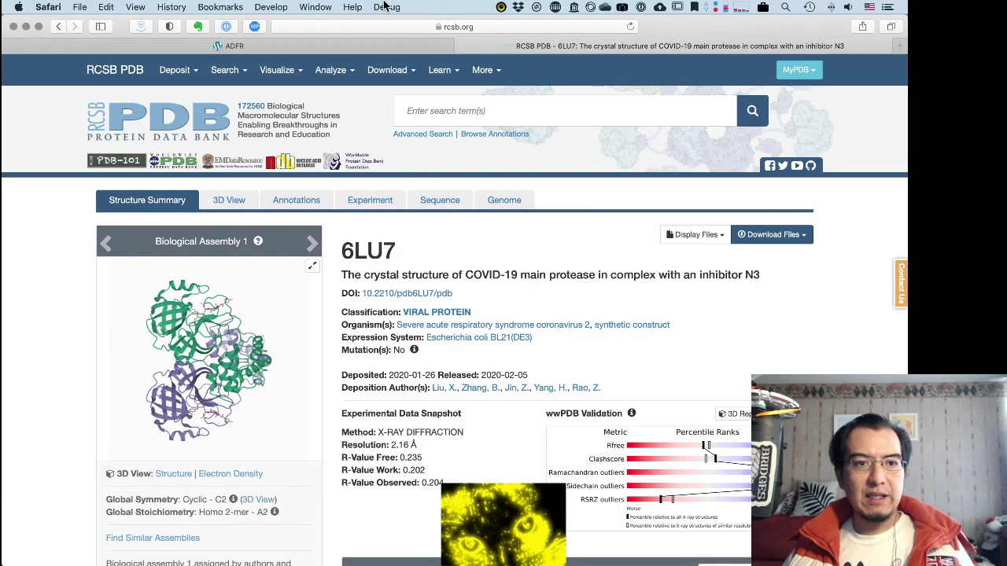
Step: Bring up the AutoDockFR home page in Safari
left_click(324, 48)
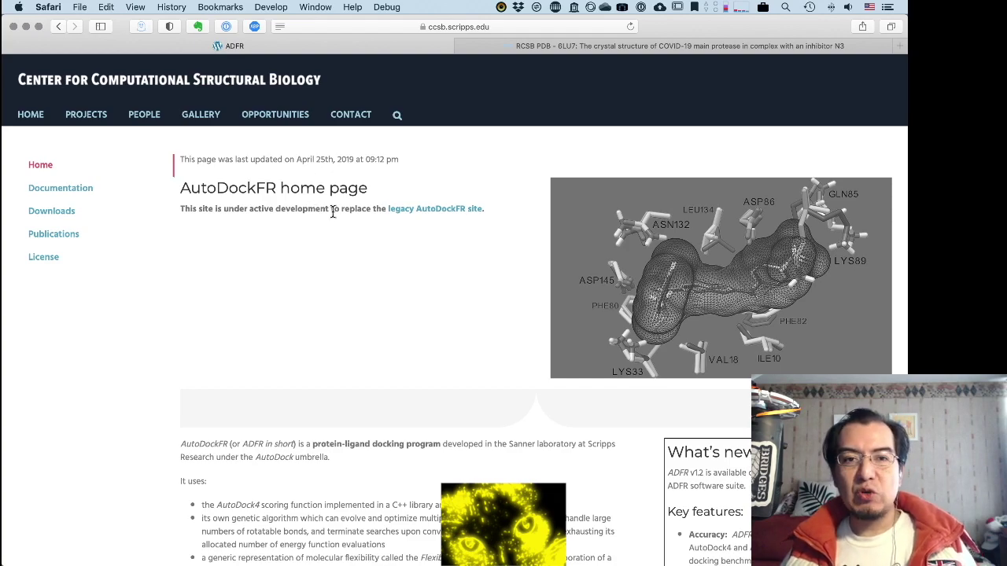
key("ctrl+Left")
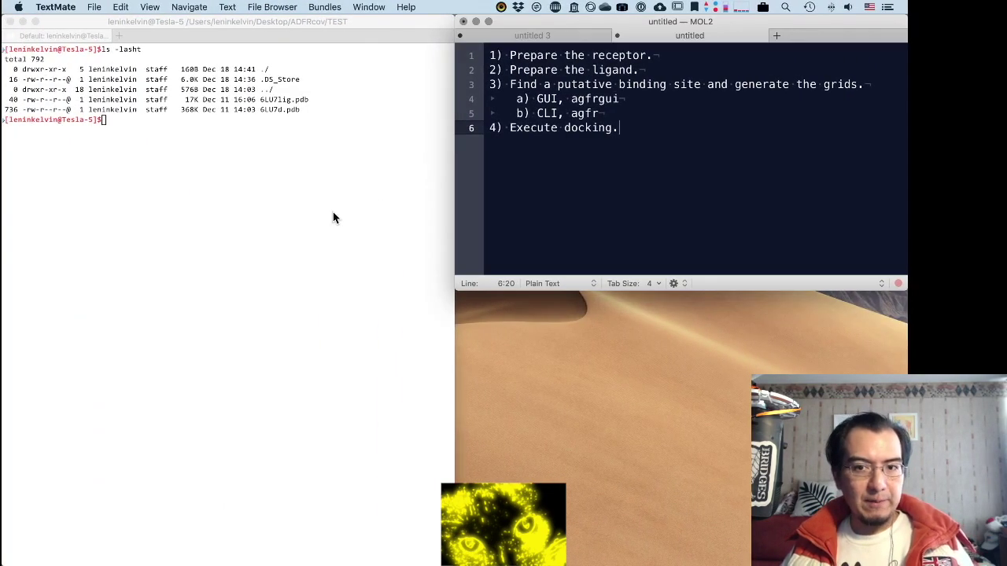
left_click(332, 212)
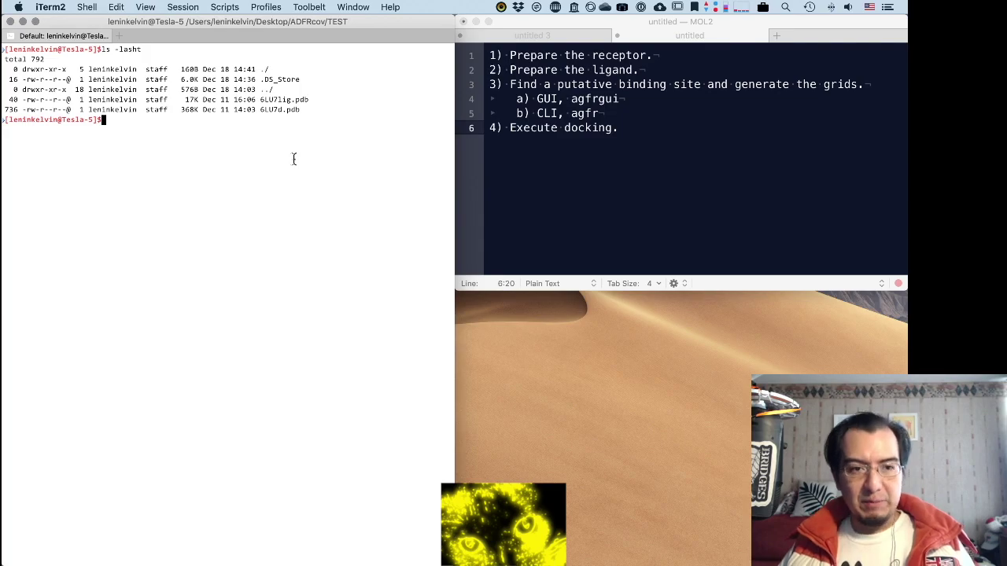
key("ctrl+Right")
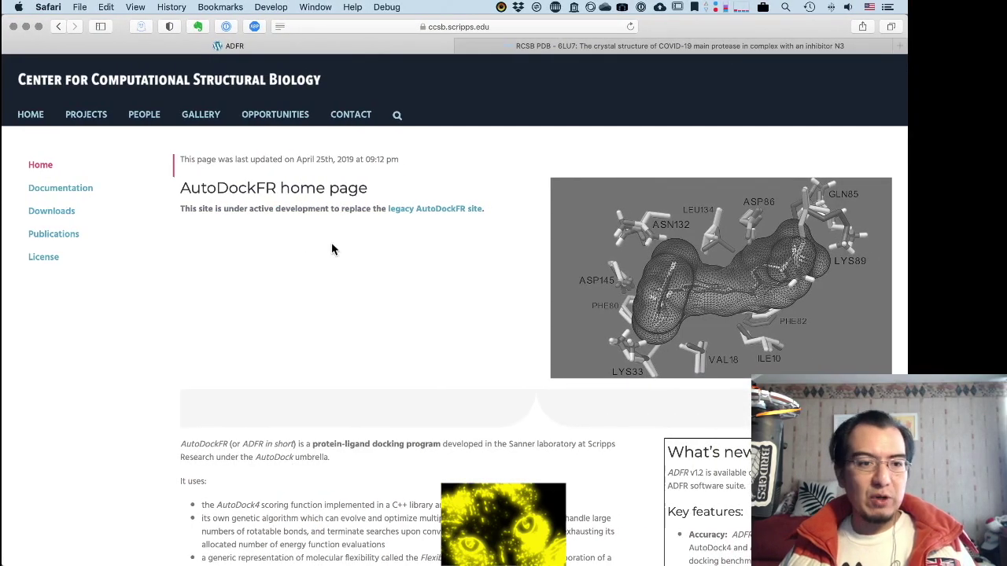
Step: Highlight the two example docking commands under Usage and zoom the page in two steps
scroll(320, 292, "down", 15)
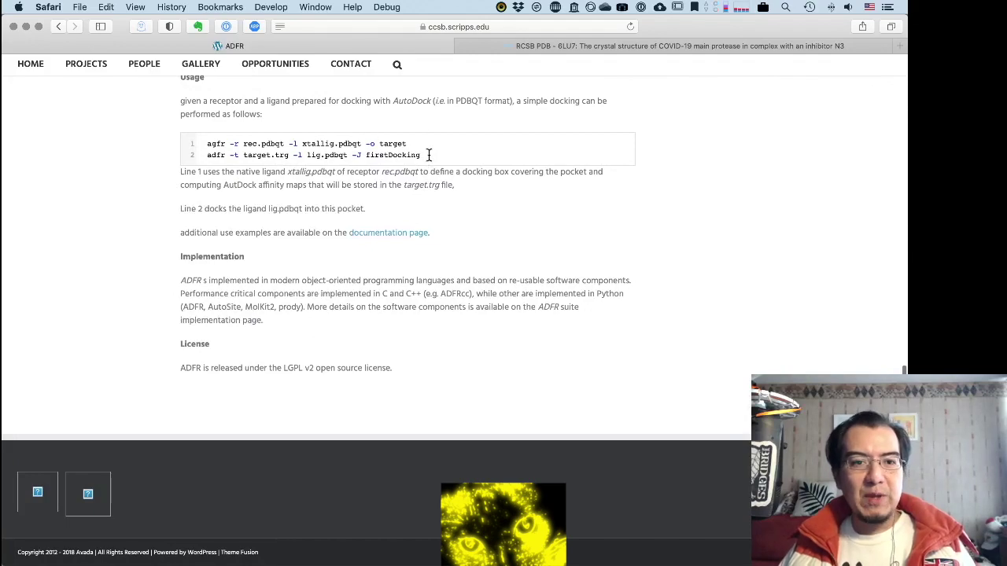
left_click_drag(427, 154, 204, 144)
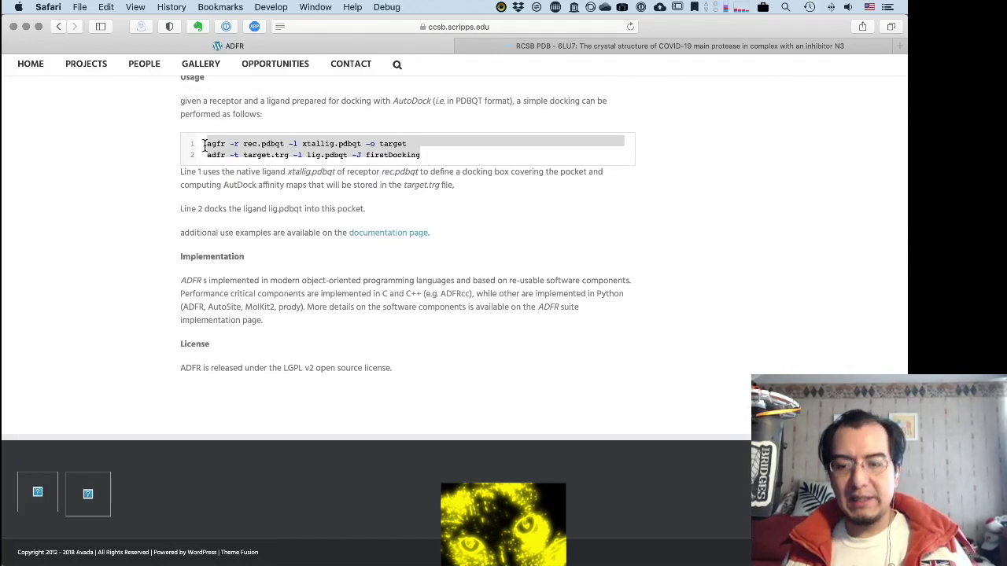
scroll(203, 145, "up", 3)
key("super+plus")
key("super+plus")
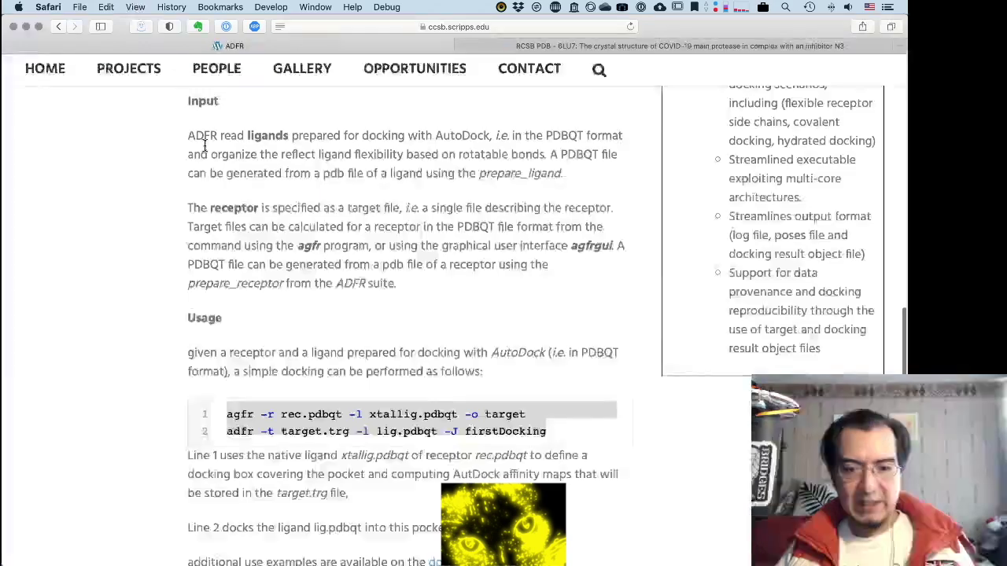
key("super+plus")
scroll(229, 259, "down", 5)
scroll(229, 259, "down", 2)
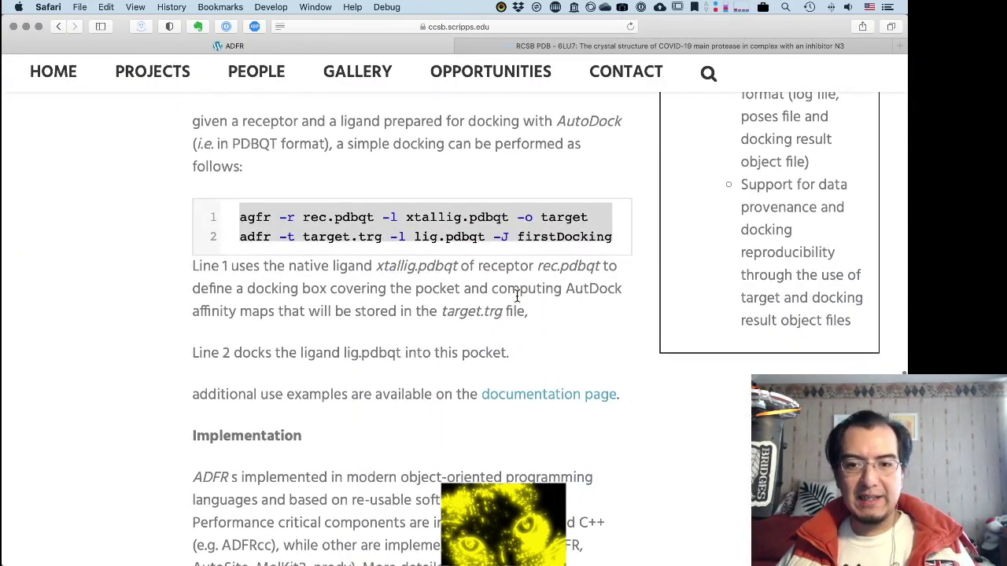
left_click(615, 205)
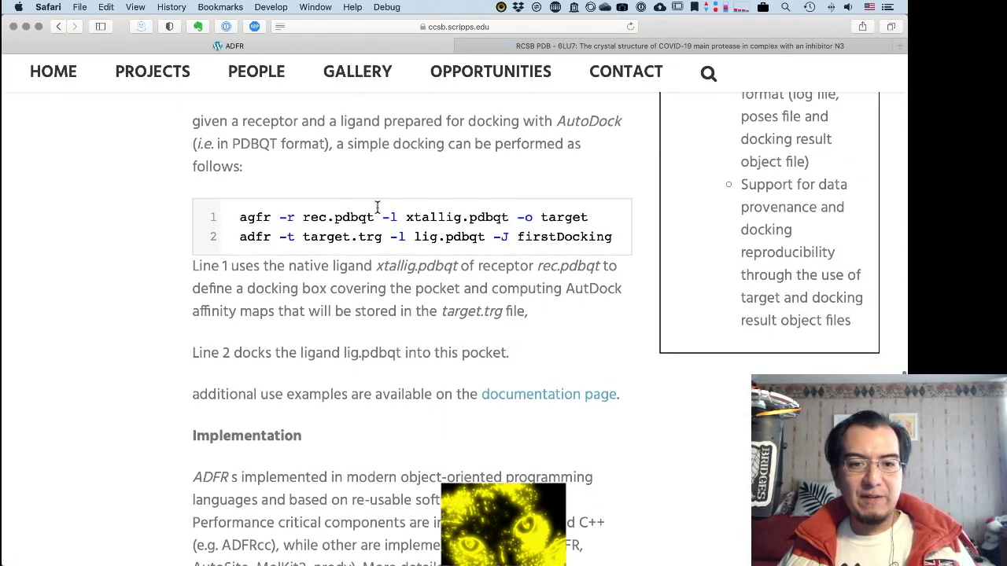
Step: Highlight the agfr command on line 1, then scroll back to the top of the page
left_click_drag(592, 216, 239, 217)
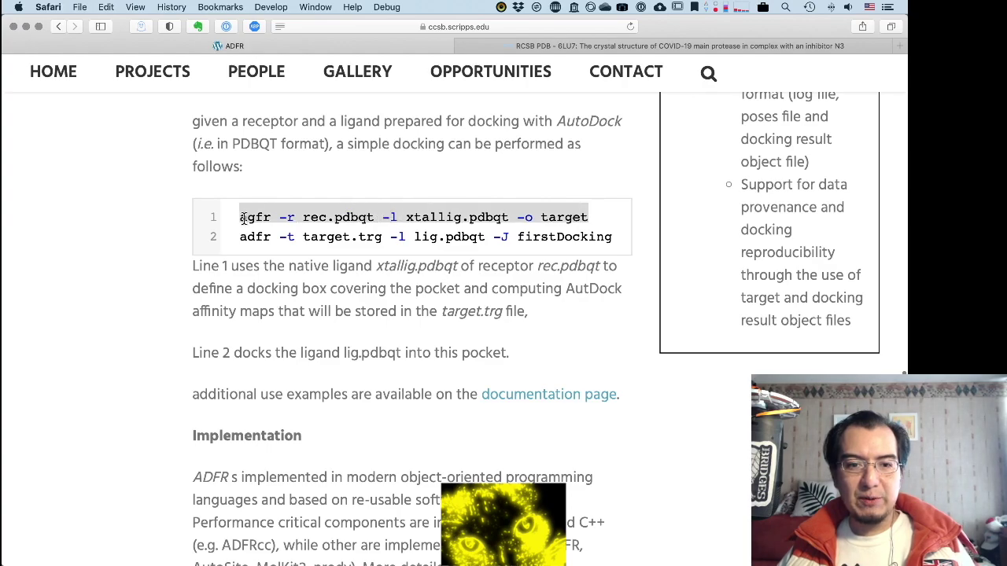
left_click(599, 219)
scroll(599, 220, "up", 1)
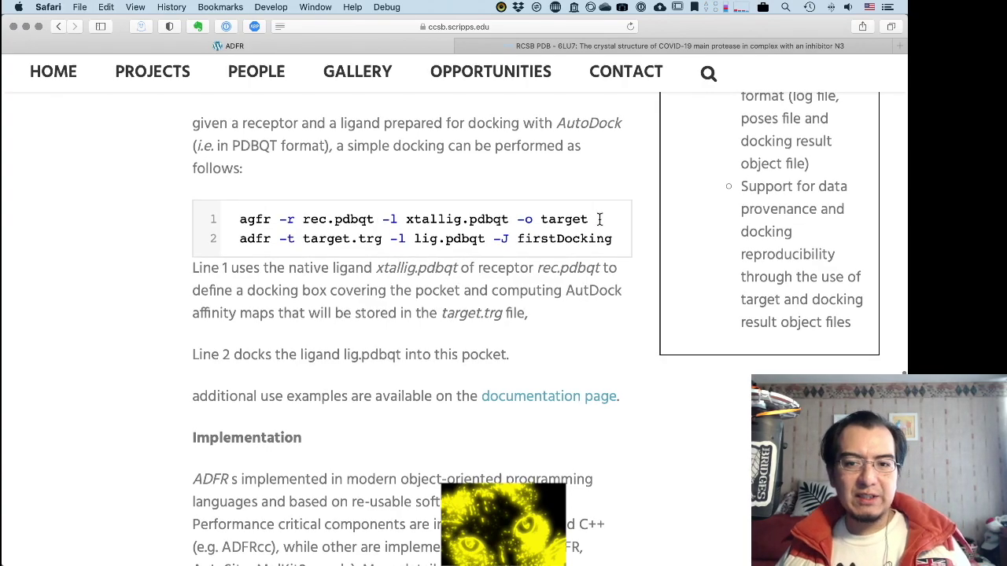
scroll(598, 247, "up", 5)
scroll(598, 247, "down", 7)
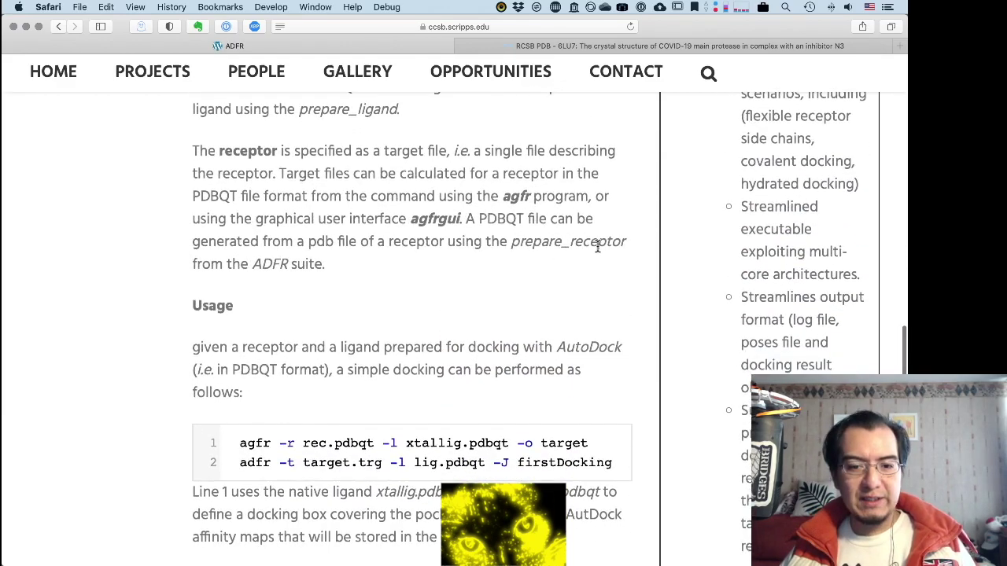
scroll(598, 247, "down", 5)
scroll(598, 248, "up", 10)
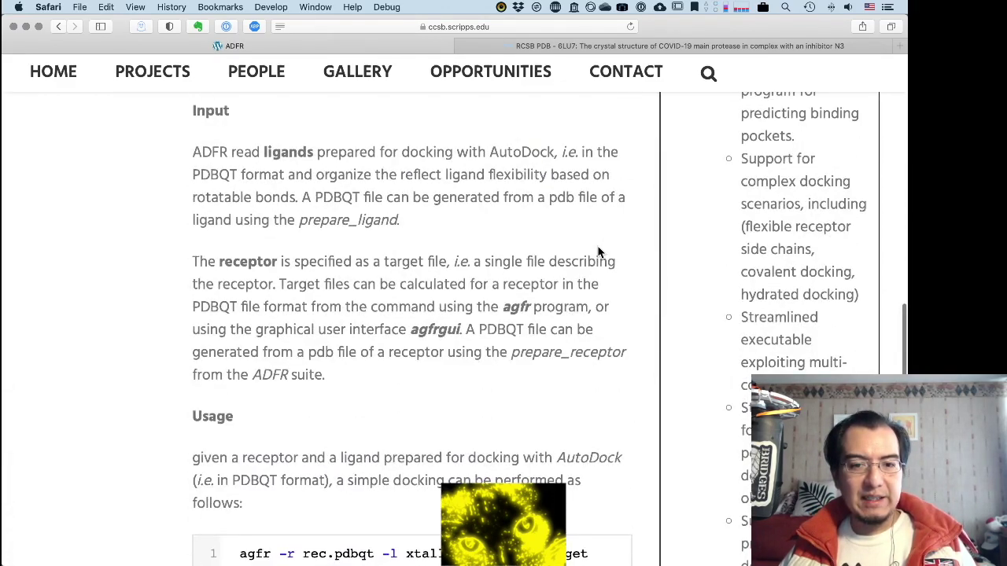
scroll(598, 252, "down", 3)
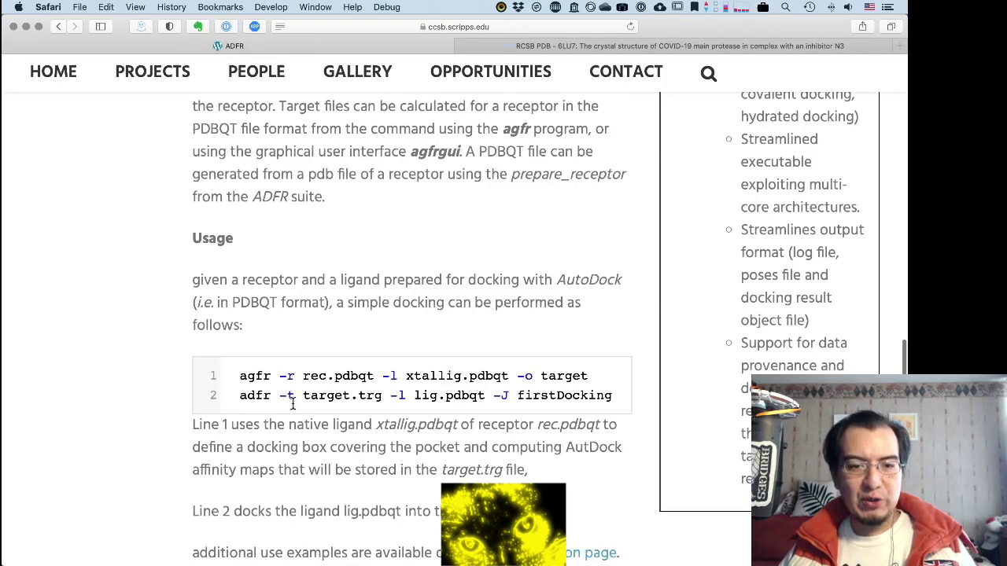
scroll(293, 403, "up", 4)
scroll(292, 402, "up", 15)
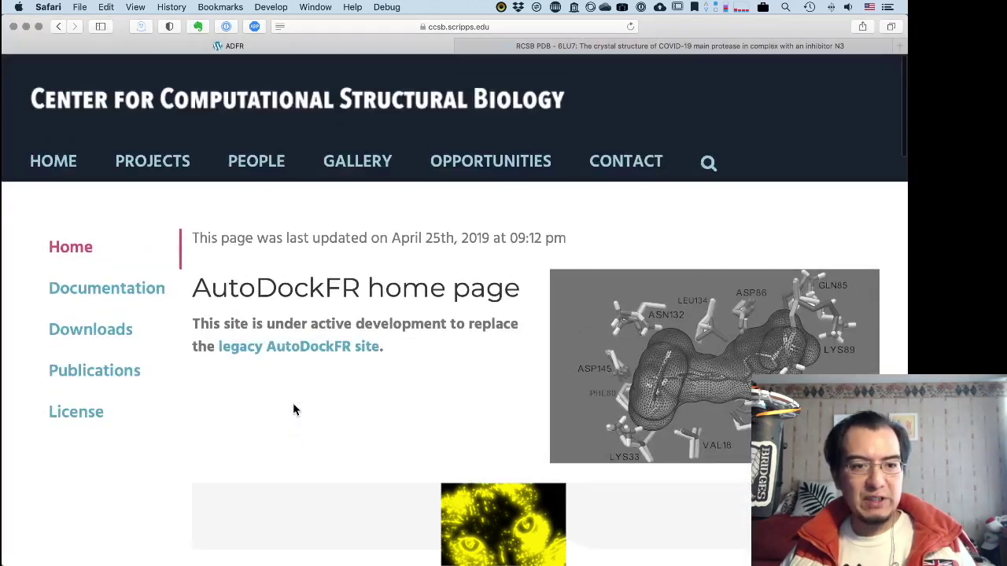
left_click(94, 297)
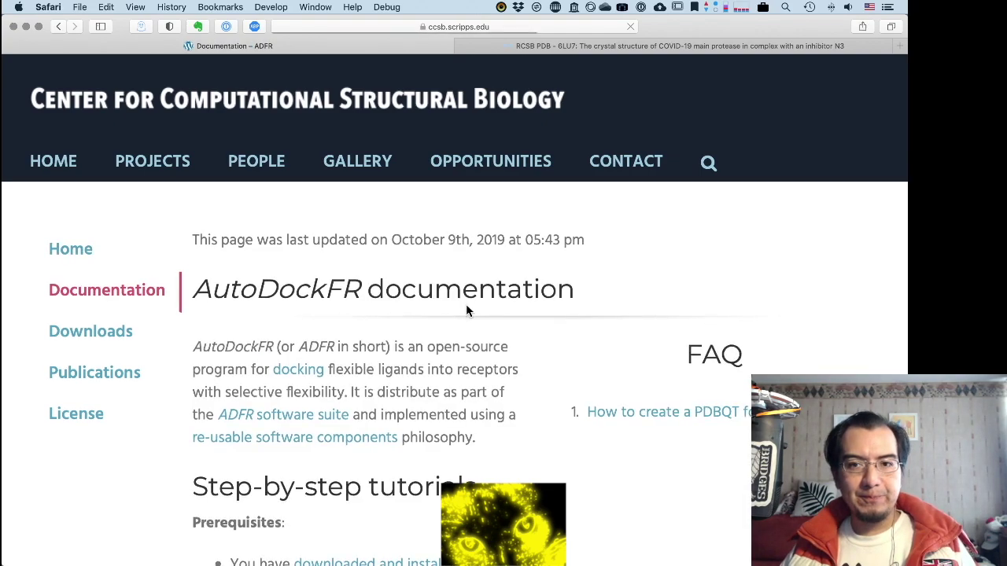
scroll(466, 310, "down", 2)
scroll(466, 310, "down", 8)
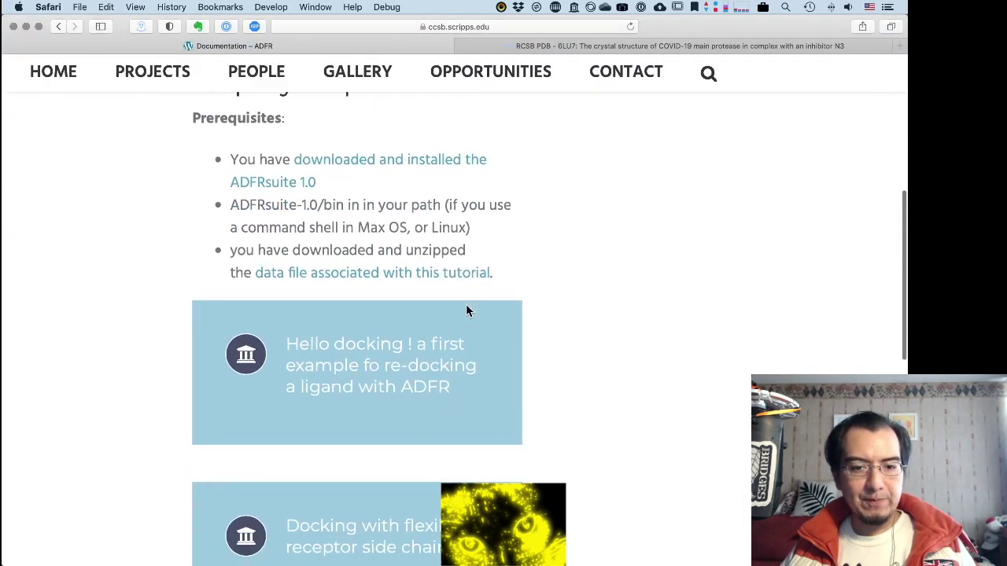
left_click(438, 355)
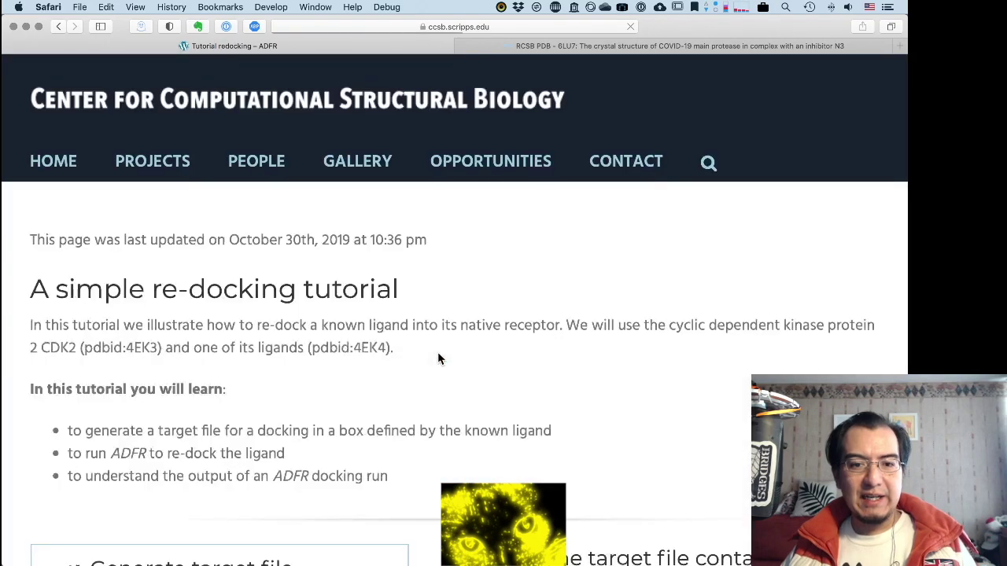
scroll(437, 352, "down", 5)
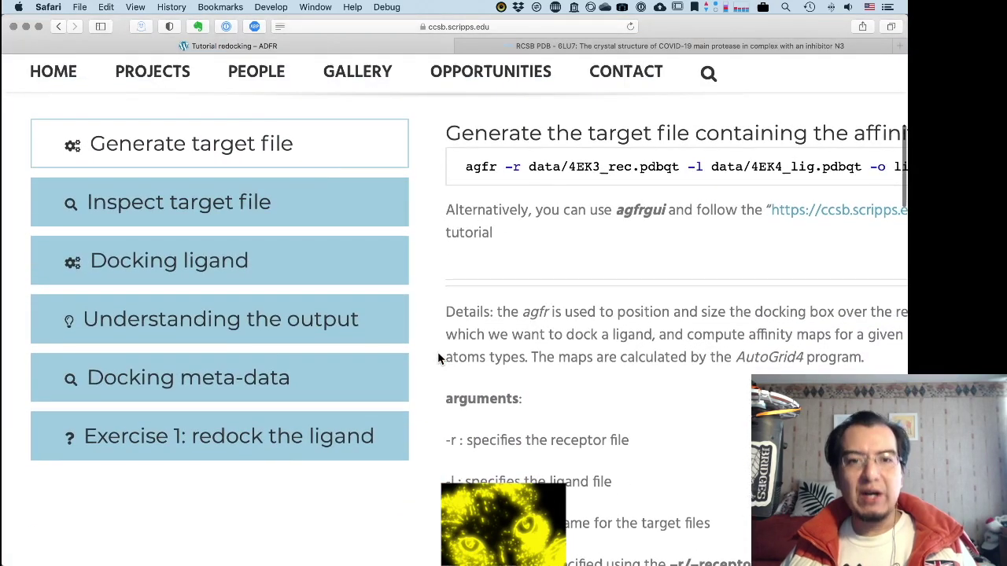
scroll(437, 351, "up", 6)
scroll(437, 352, "left", 5)
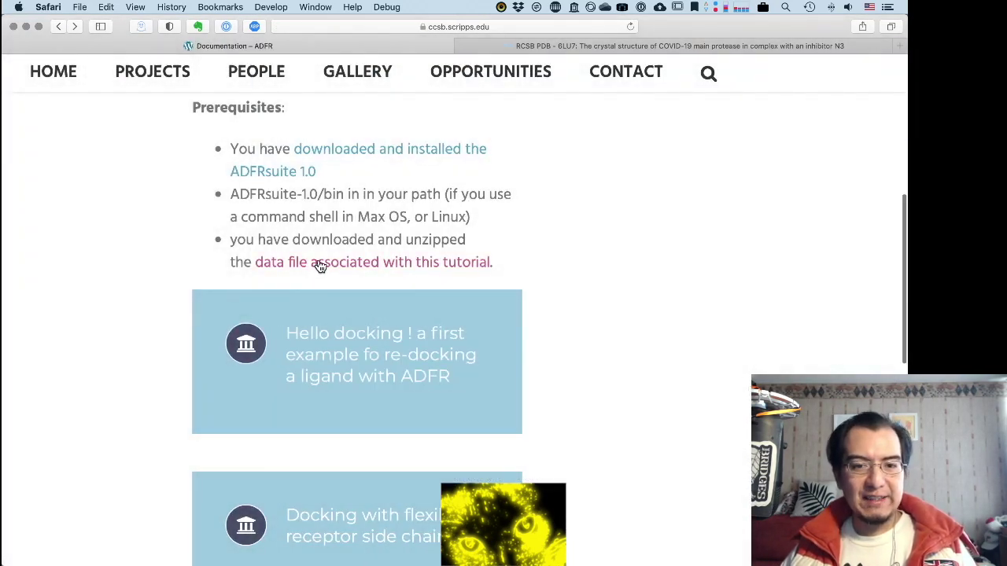
scroll(340, 265, "up", 6)
scroll(340, 266, "left", 5)
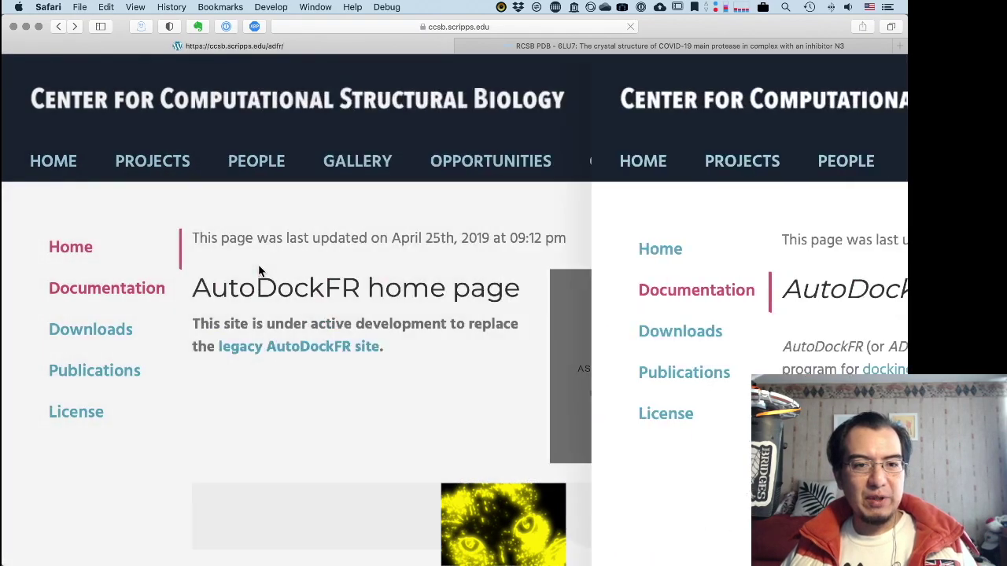
scroll(259, 270, "down", 10)
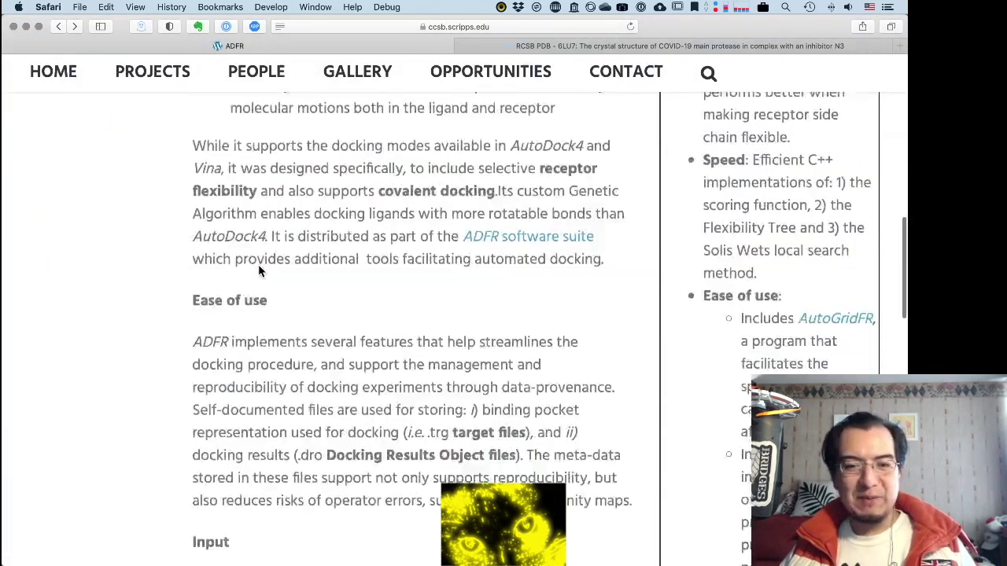
scroll(258, 270, "down", 10)
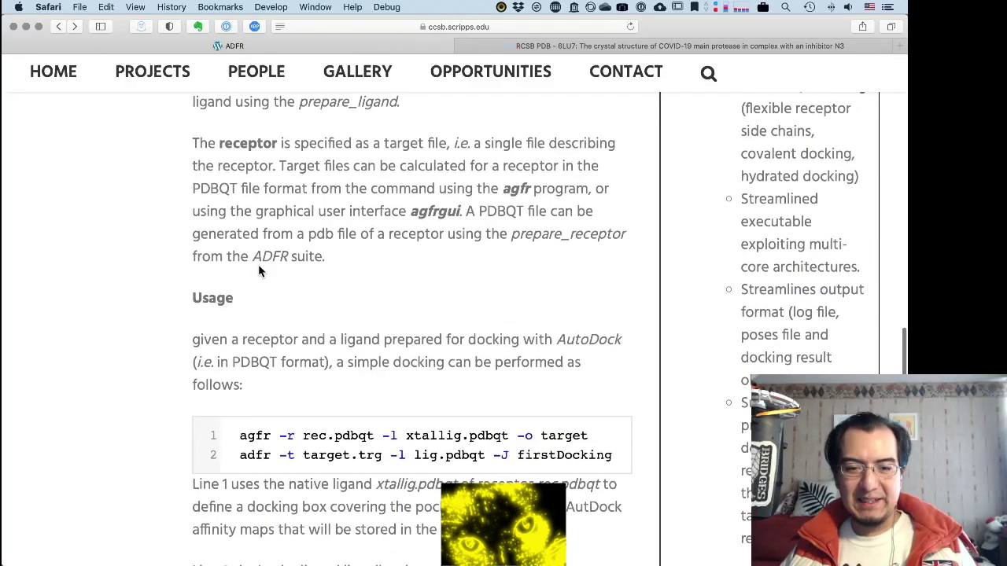
scroll(258, 270, "up", 8)
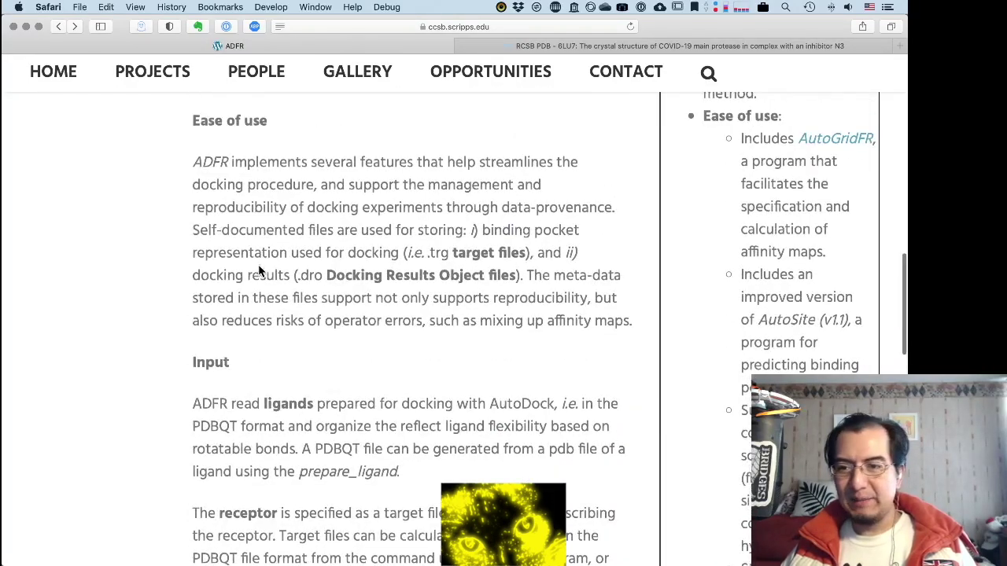
left_click(848, 145)
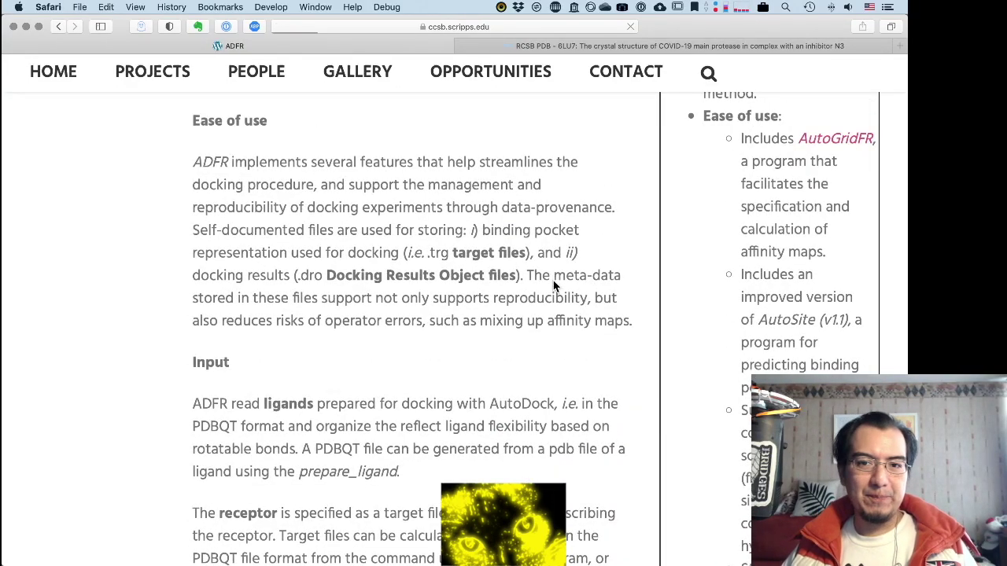
scroll(553, 285, "down", 15)
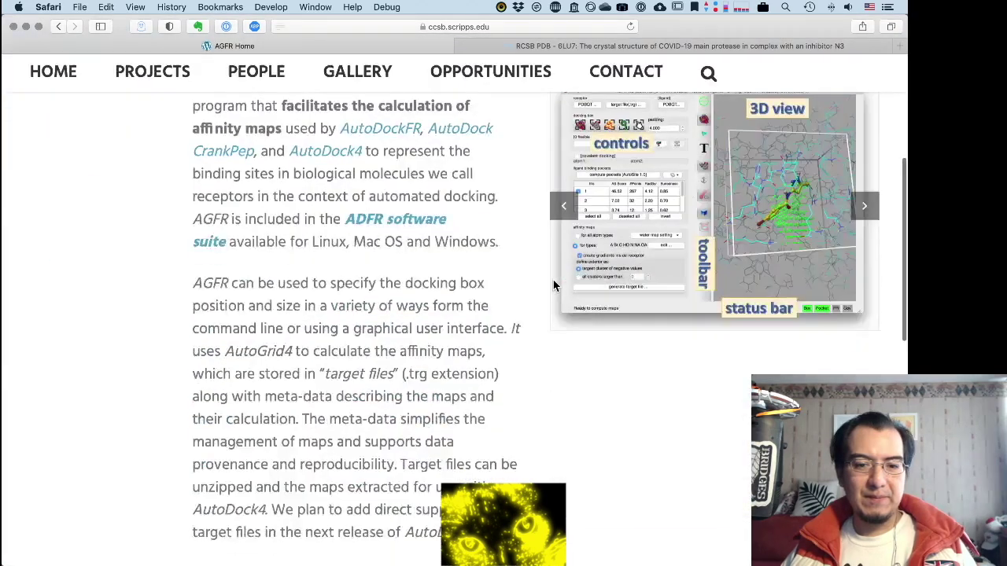
scroll(553, 285, "down", 5)
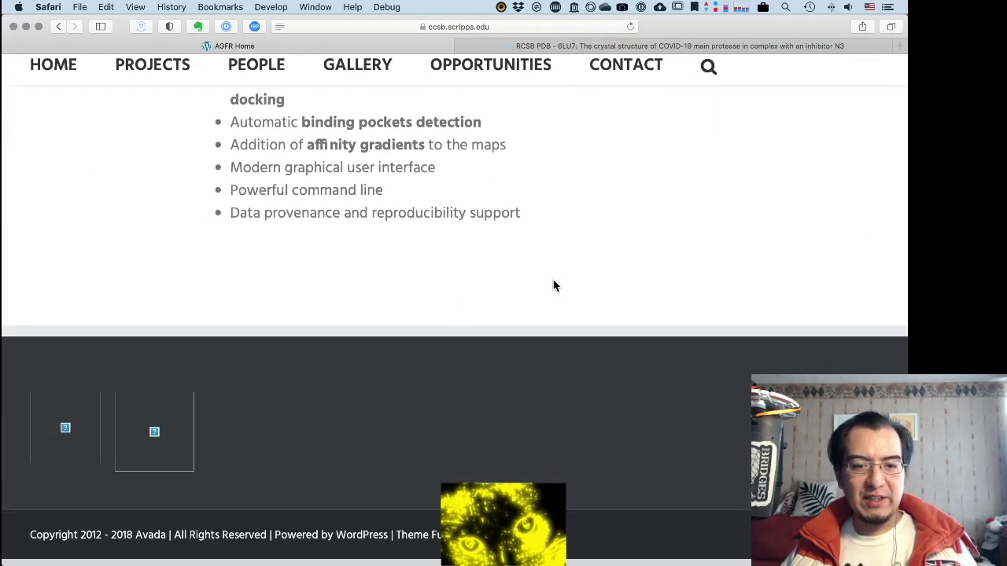
scroll(553, 286, "up", 7)
scroll(553, 286, "up", 10)
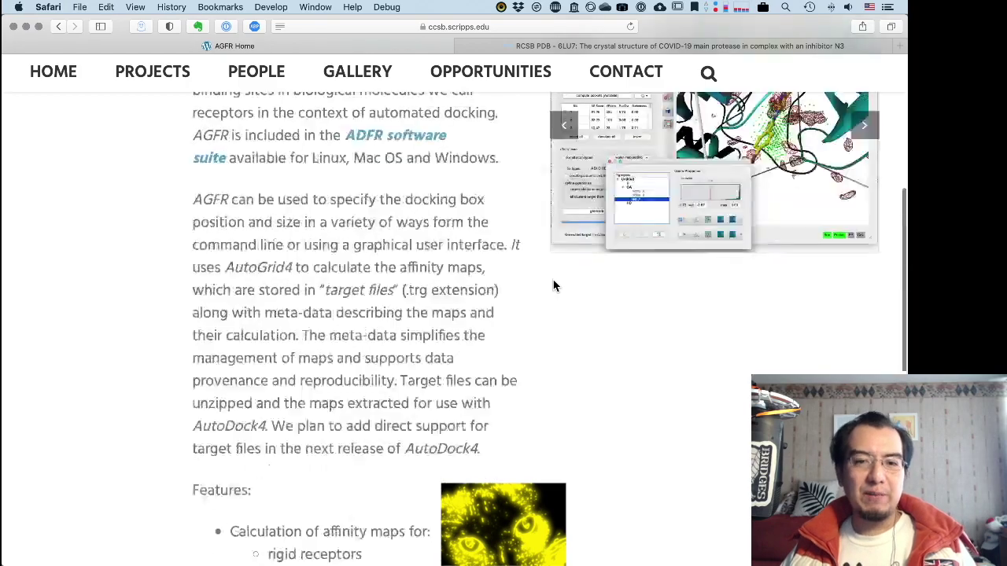
scroll(552, 285, "left", 10)
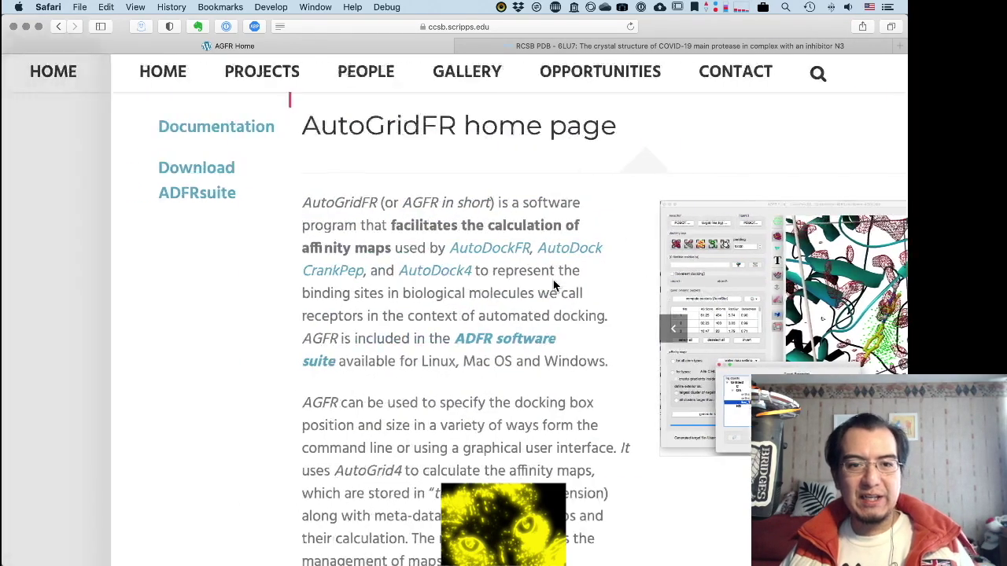
key("super+Tab")
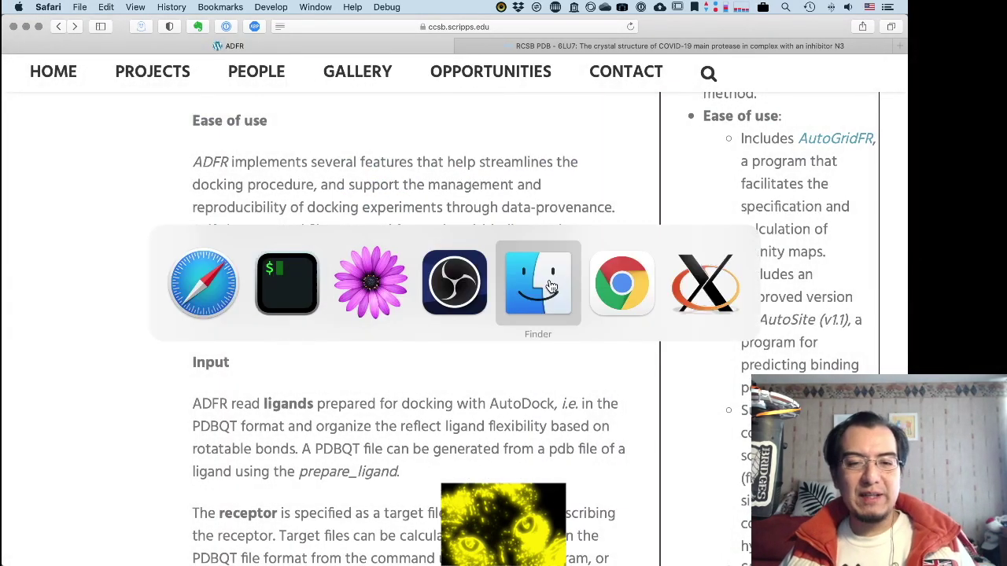
Step: Check prepare_receptor usage, then run prepare_receptor -r 6LU7d.pdb -o 6LU7d.pdbqt
left_click(280, 275)
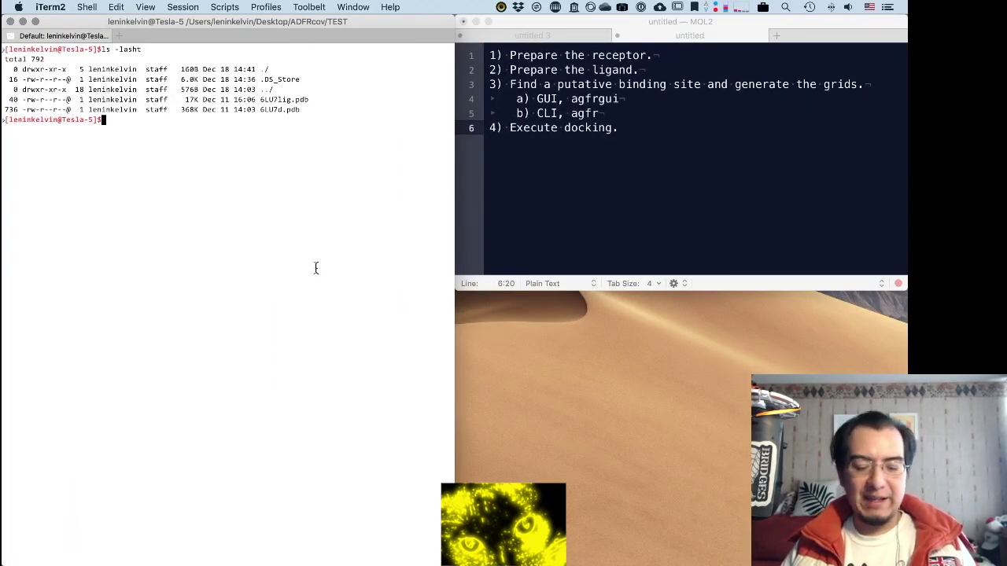
type("prepare_")
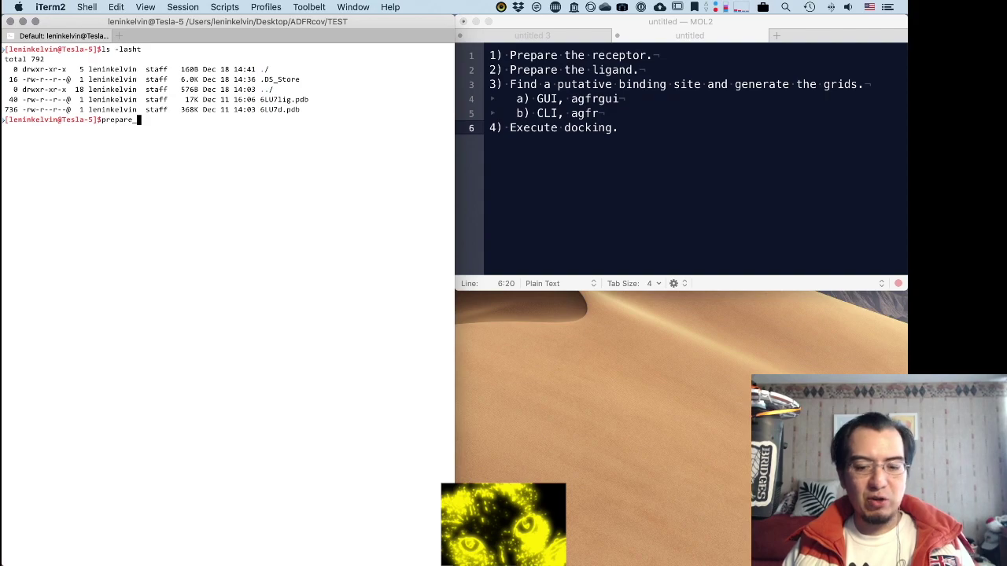
type("receptor")
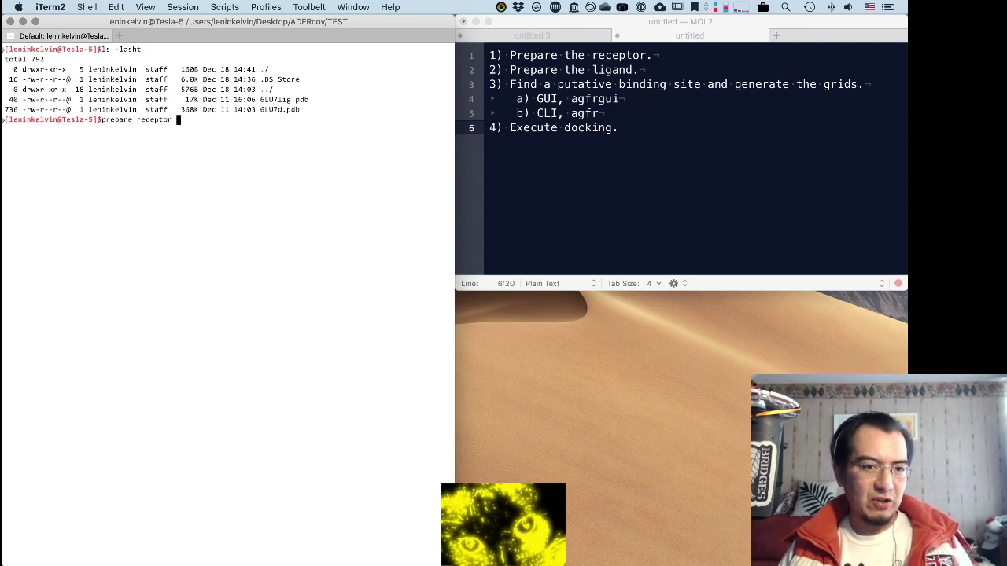
key("Return")
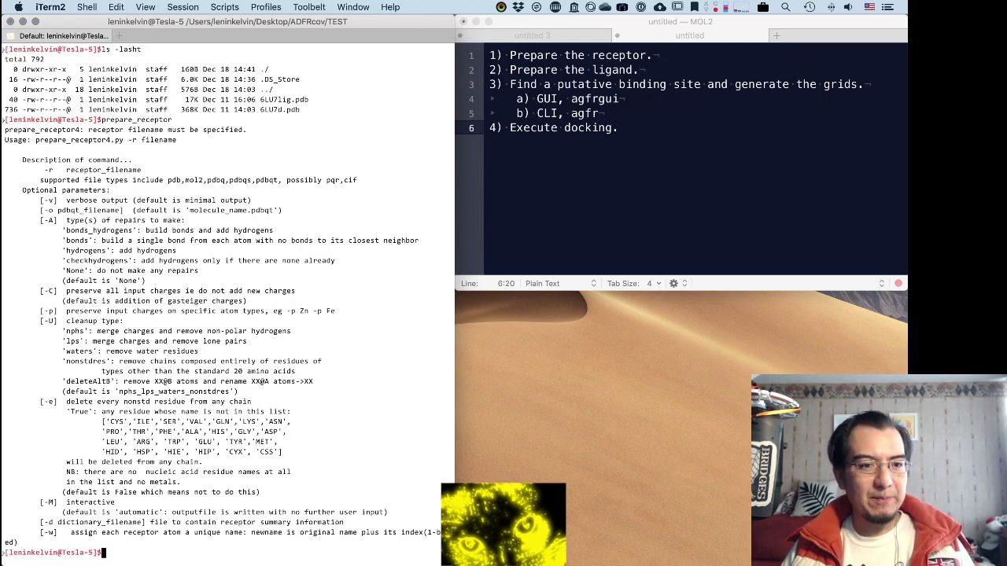
key("Up")
type("-r ")
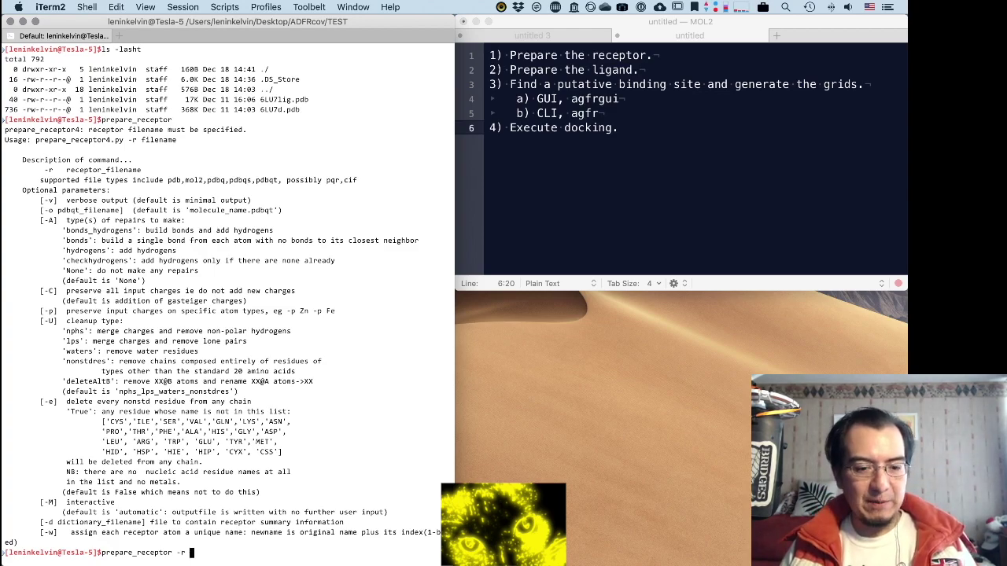
type("6LU7d")
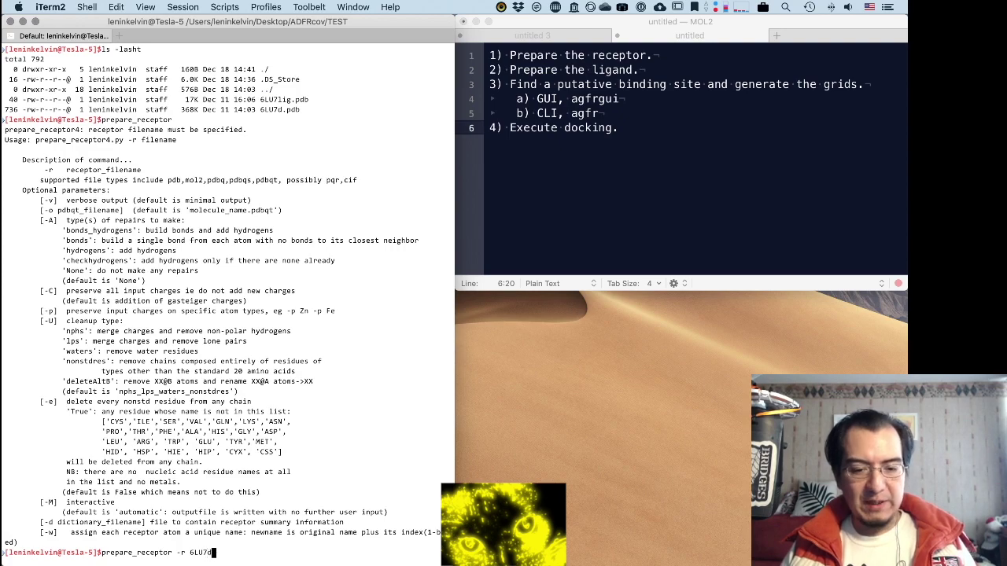
key("Tab")
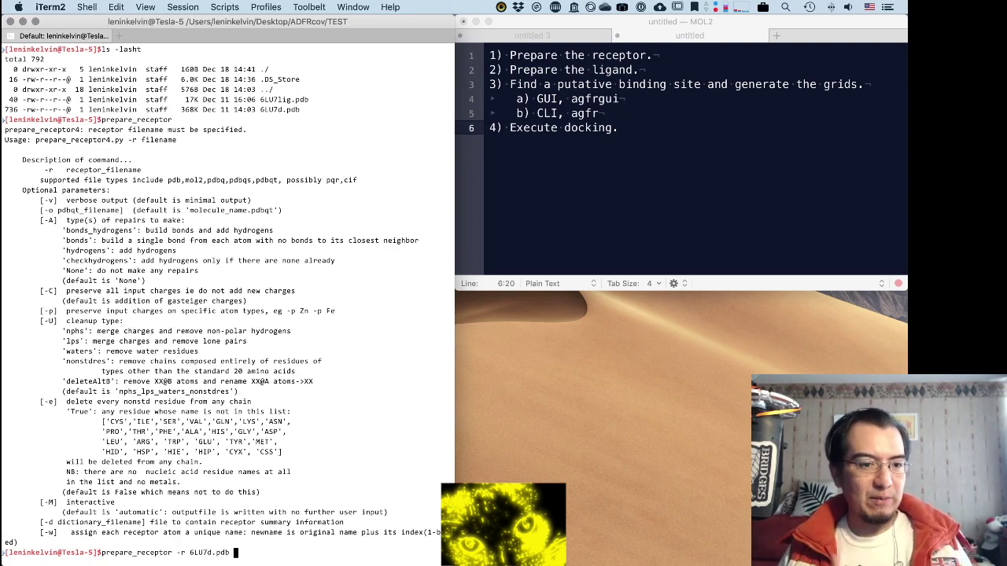
type("-")
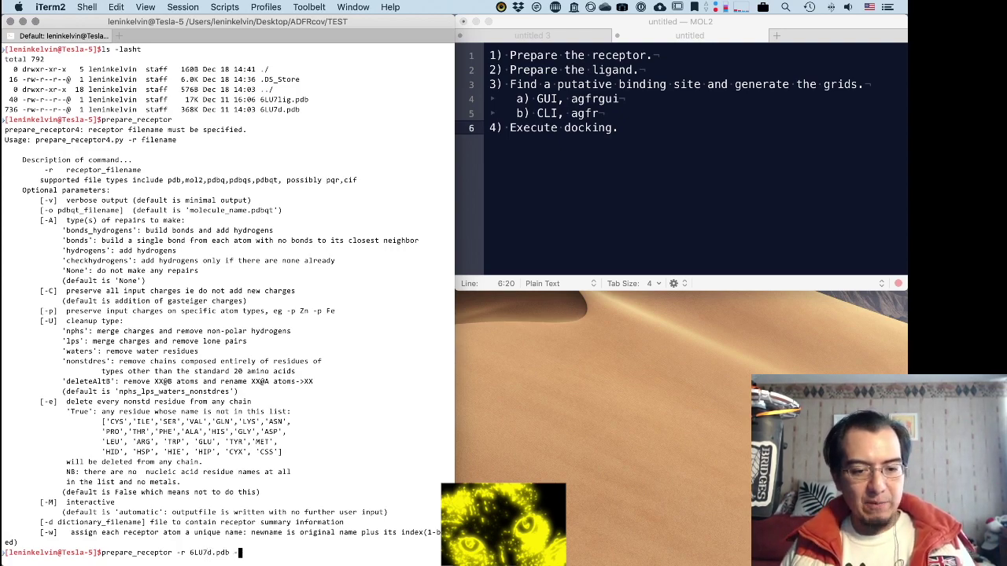
type("o 6LU7")
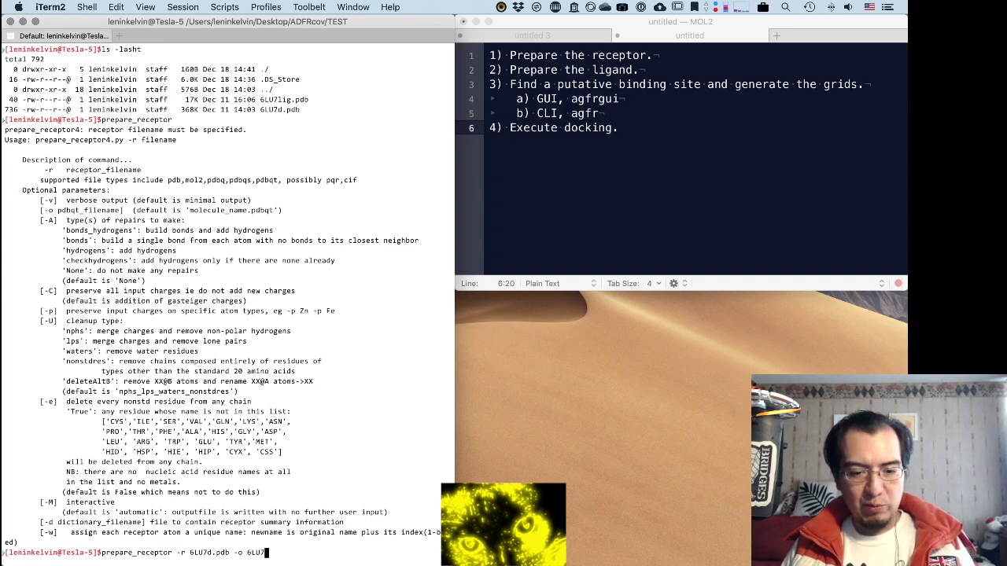
type("d.pdbqt")
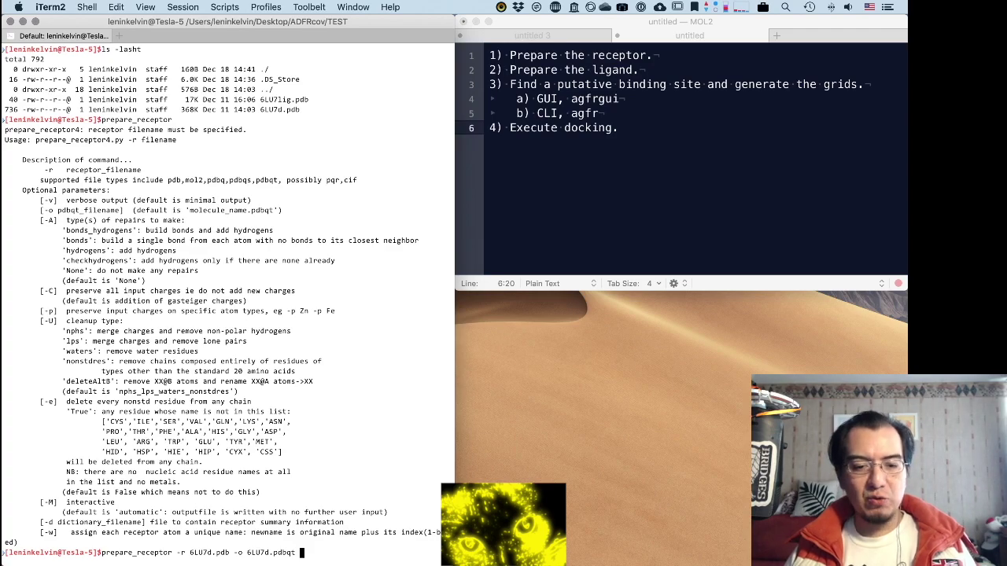
key("Return")
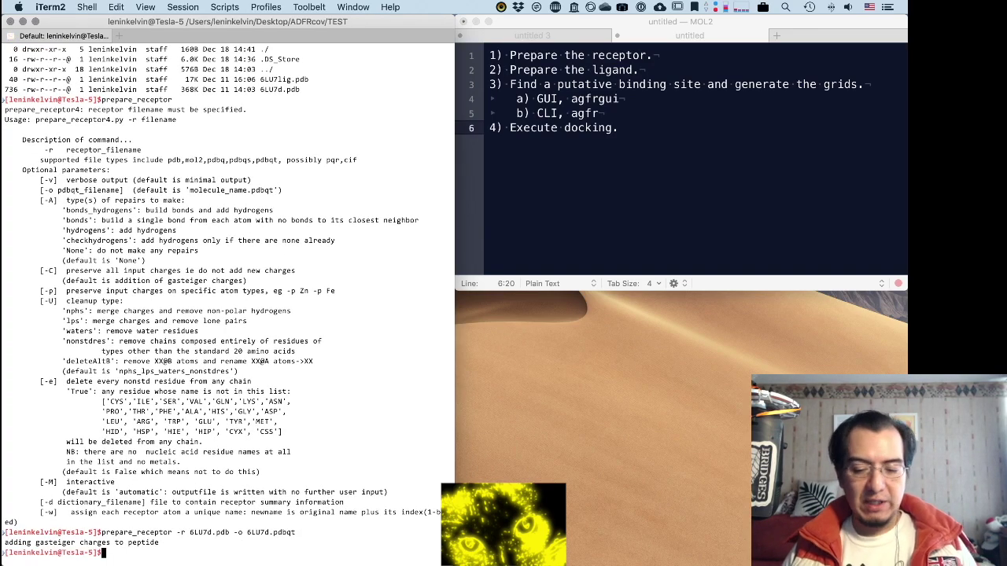
Step: List the folder with ls -lasht to confirm 6LU7d.pdbqt (370K) was created
type("ls -lasht")
key("Return")
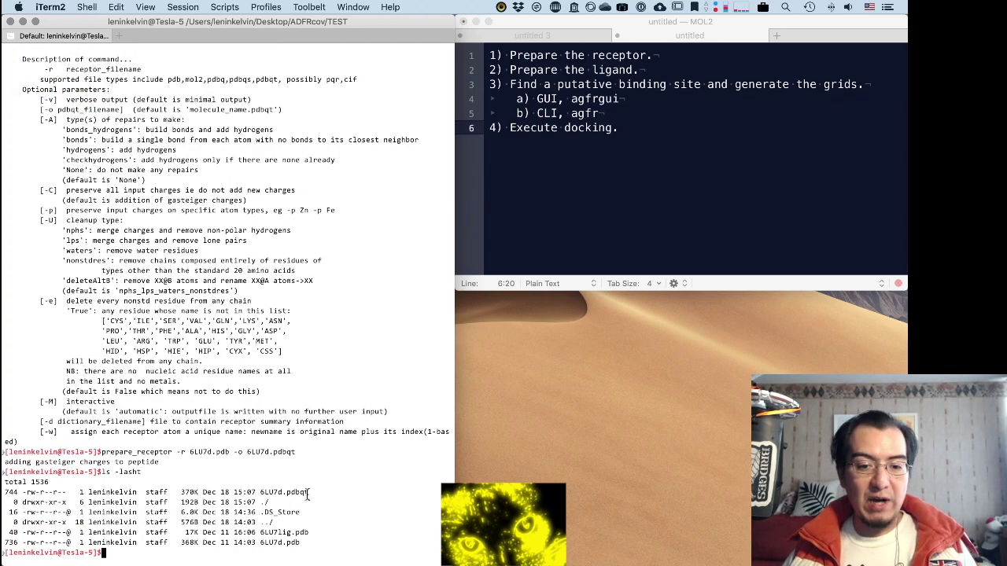
left_click_drag(309, 492, 262, 489)
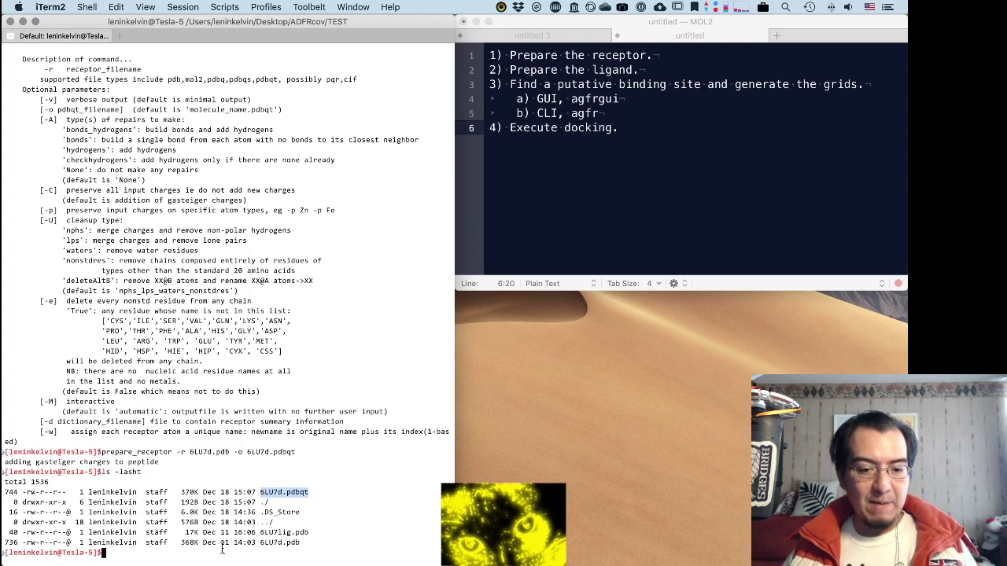
left_click(314, 488)
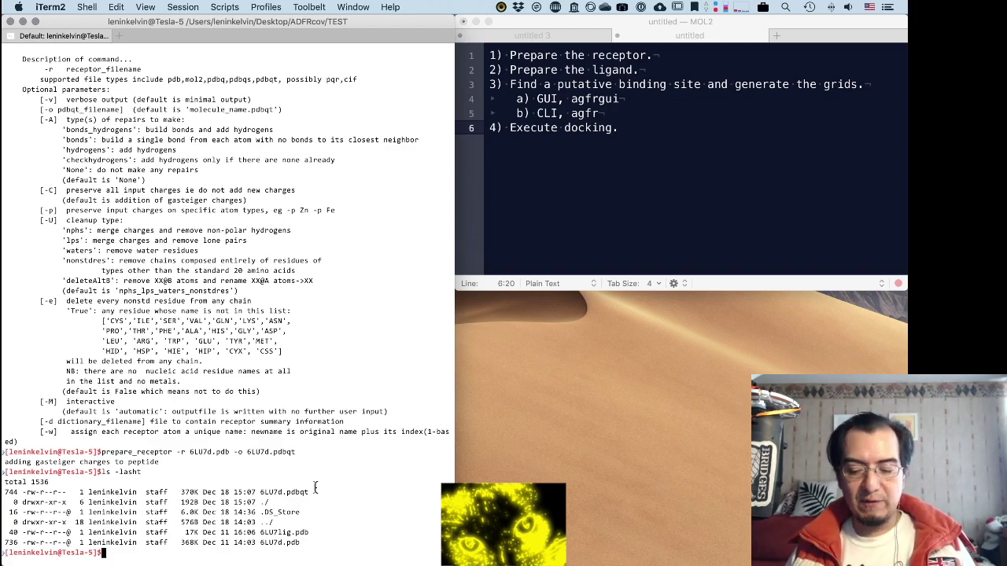
key("Up")
key("Up")
key("BackSpace")
key("BackSpace")
key("BackSpace")
key("BackSpace")
key("BackSpace")
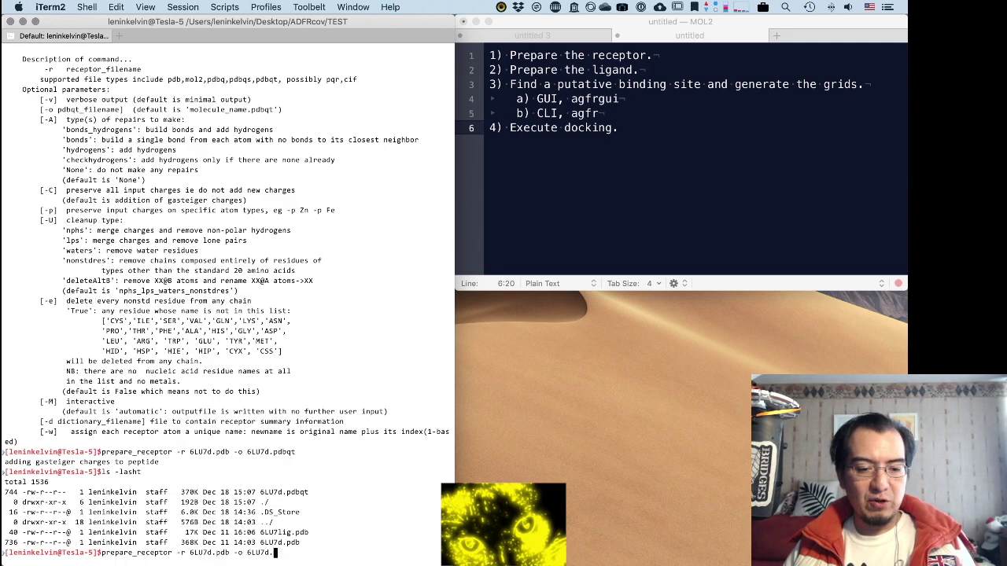
key("alt+BackSpace")
key("alt+BackSpace")
key("alt+BackSpace")
key("alt+BackSpace")
key("alt+BackSpace")
key("alt+BackSpace")
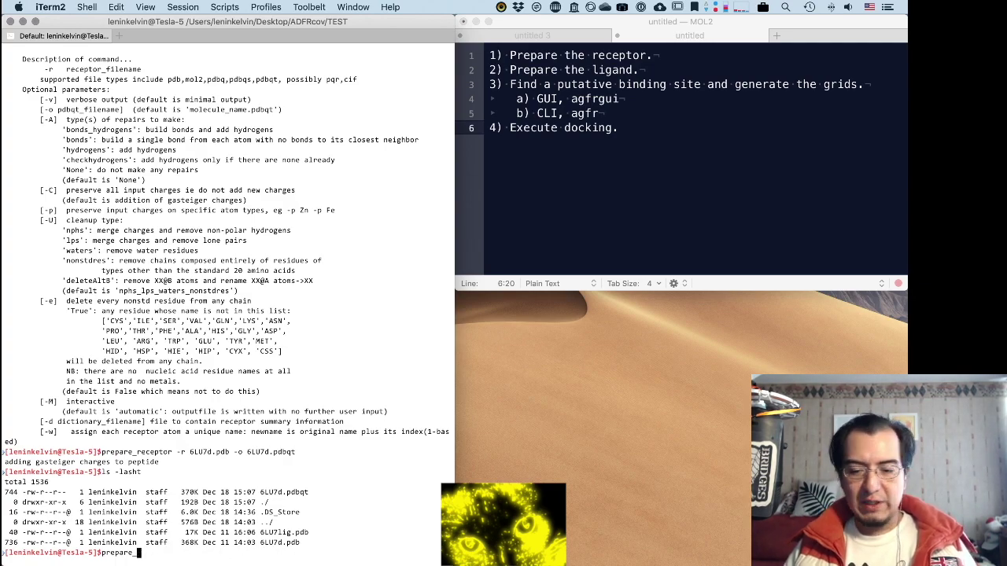
Step: Enlarge the terminal font, clear the screen, and show prepare_ligand's usage help
key("super+plus")
key("super+plus")
key("super+plus")
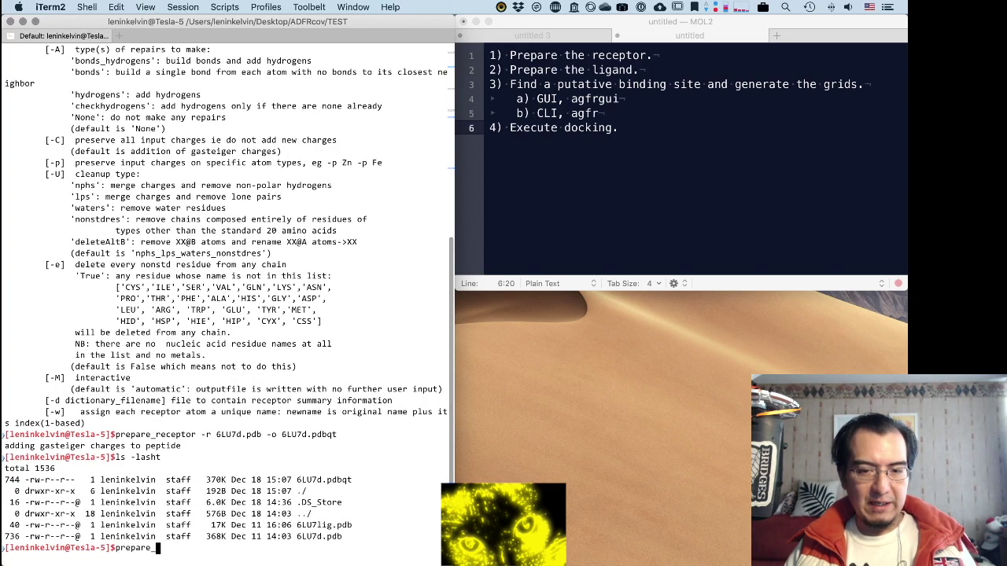
type("l")
key("Tab")
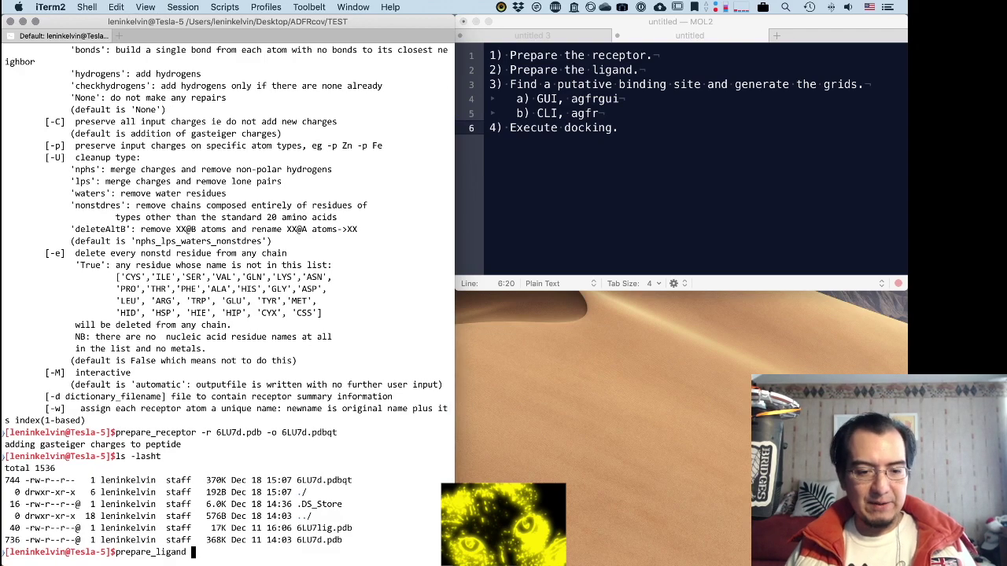
key("ctrl+l")
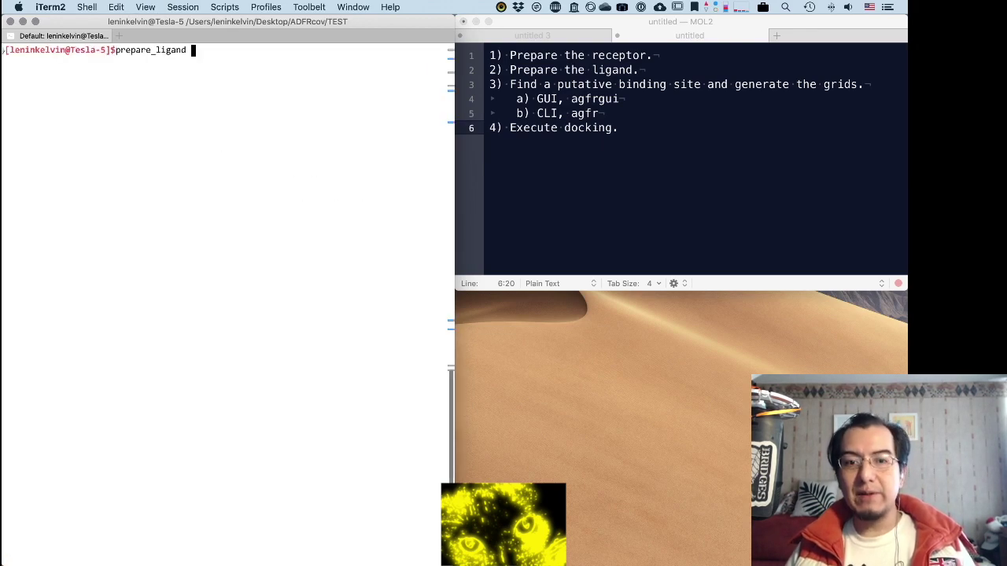
key("super+plus")
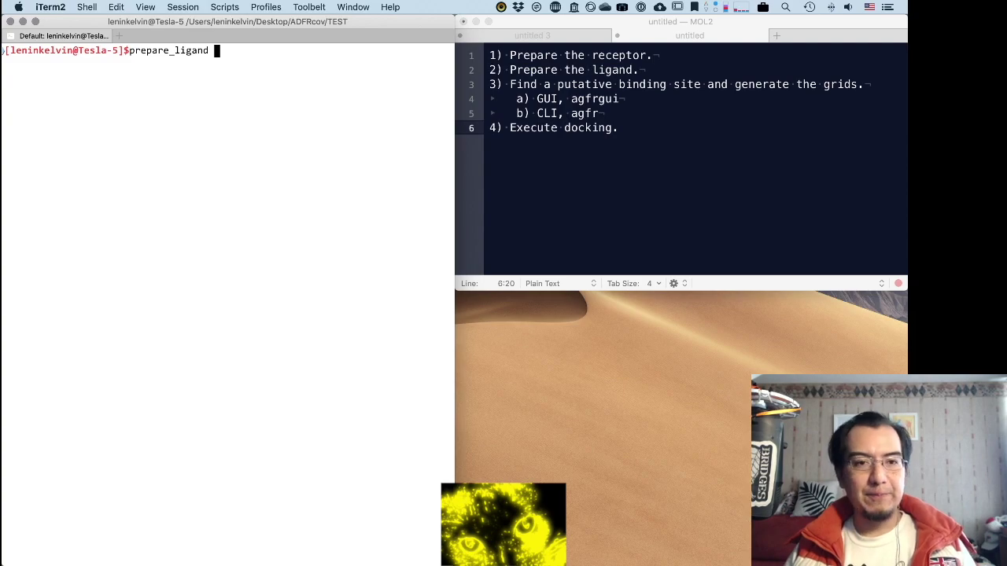
key("Return")
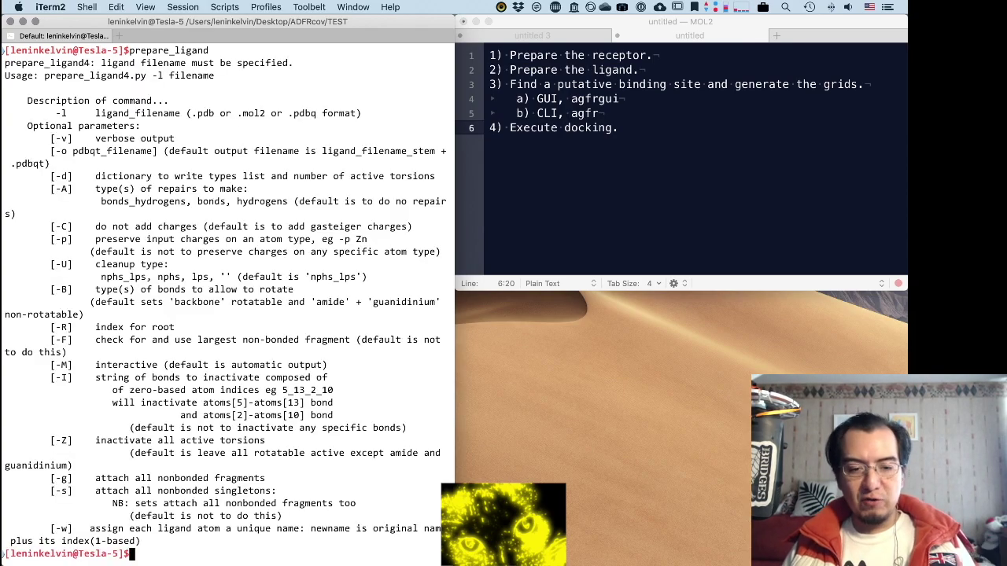
Step: Run prepare_ligand -l 6LU7lig.pdb -o ligXRD.pdbqt, which fails with 'must specify ROOT'
key("Up")
type("-l")
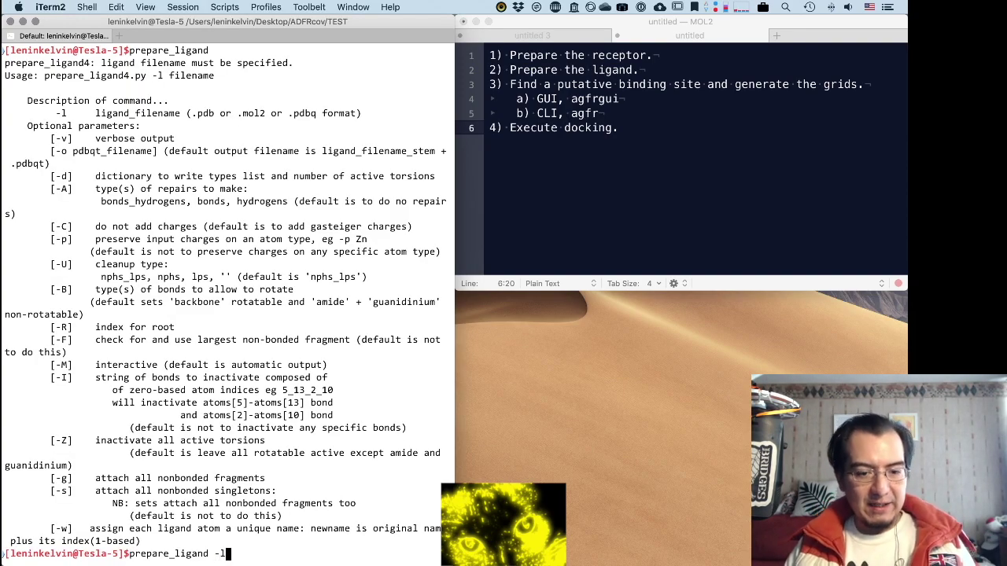
key("Tab")
key("Tab")
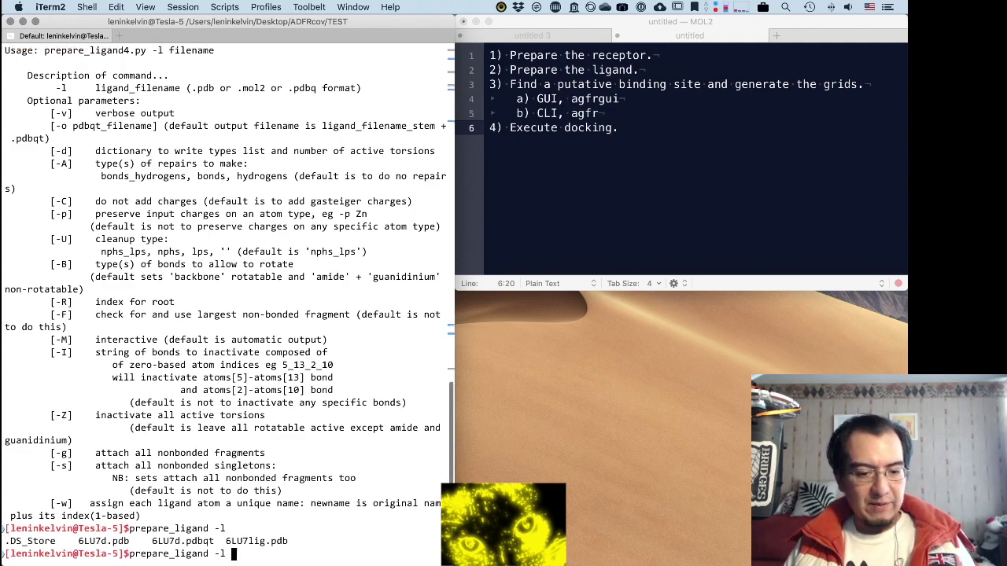
type("6LU7l")
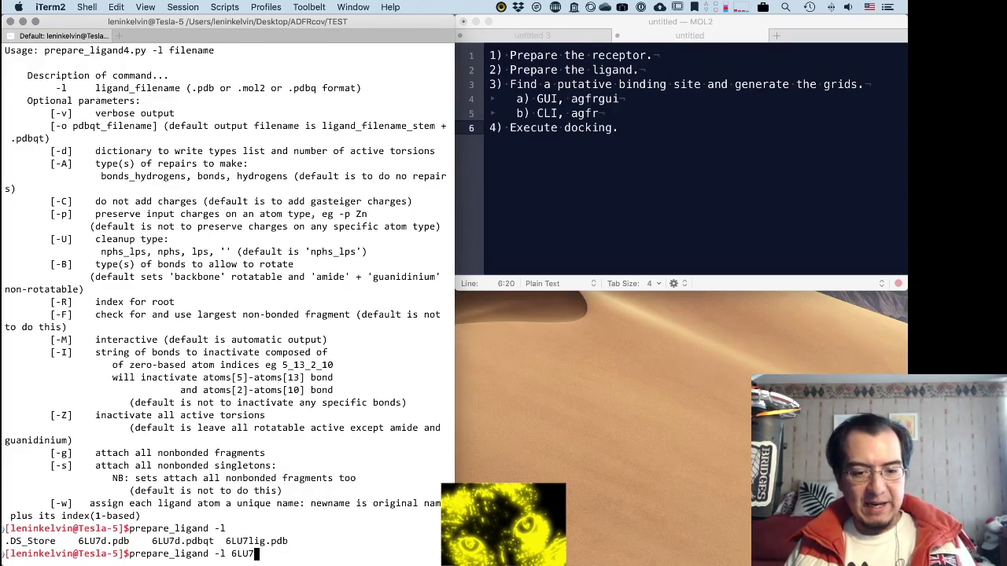
key("Tab")
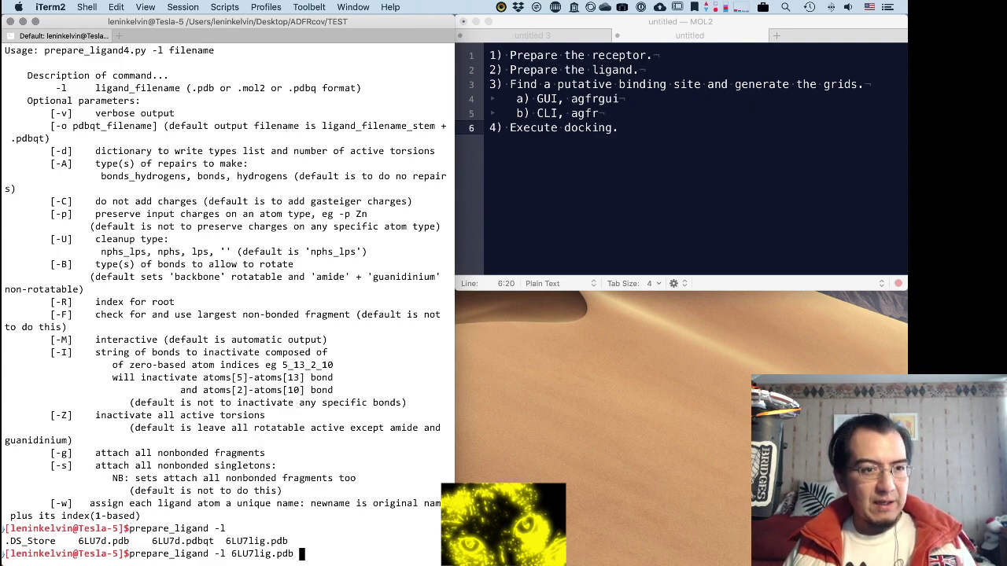
type("-o")
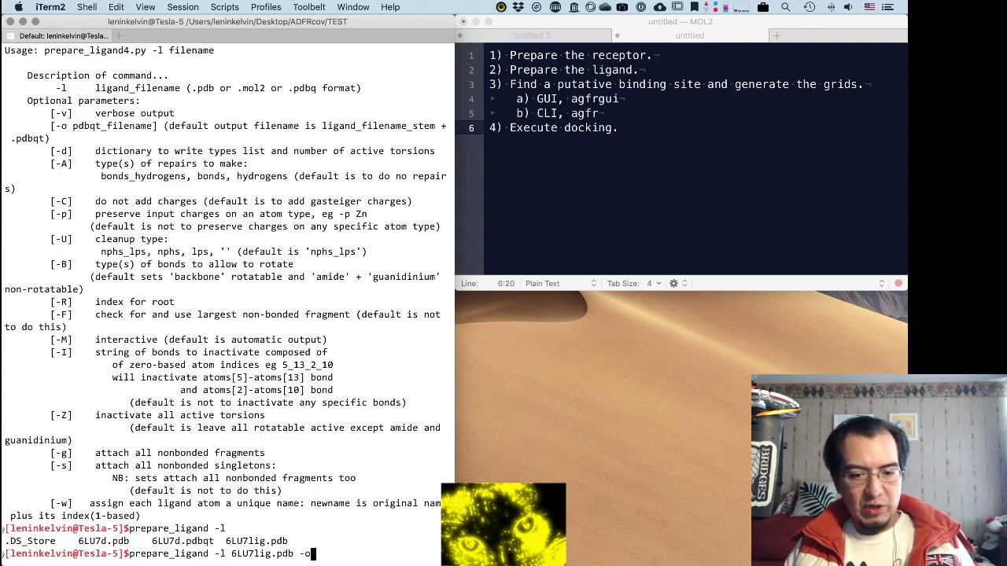
type("li")
key("BackSpace")
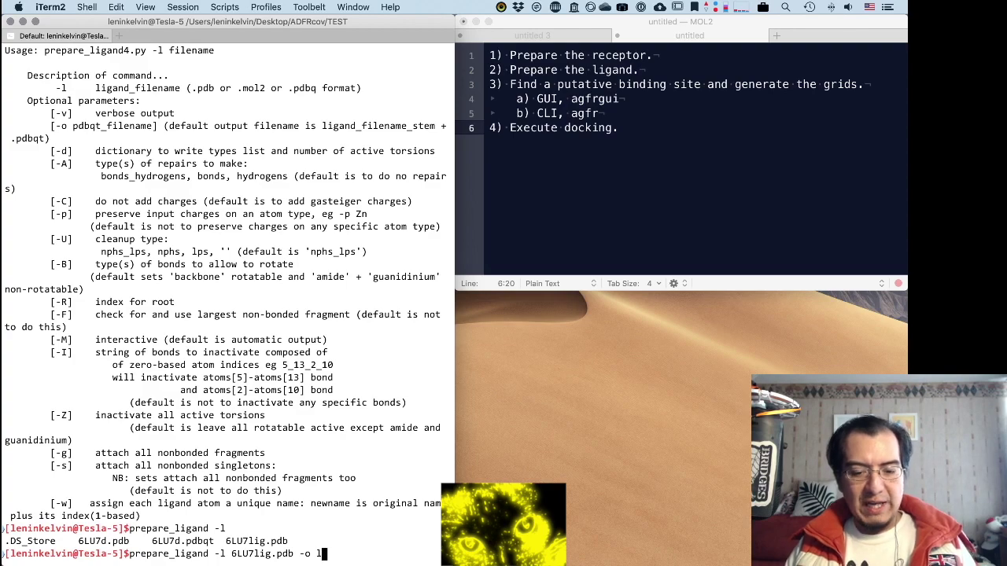
type("igXRD.p")
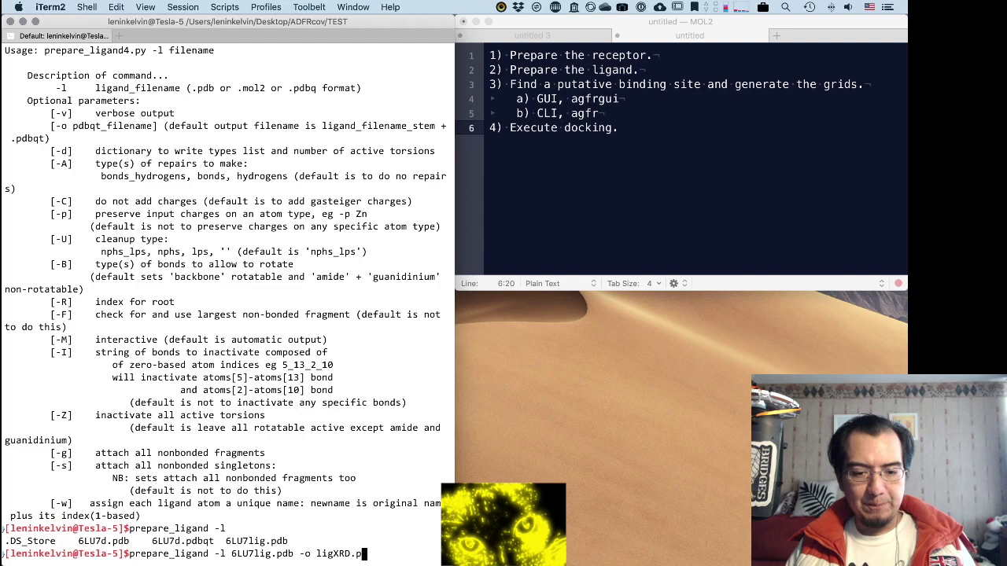
type("dbqt")
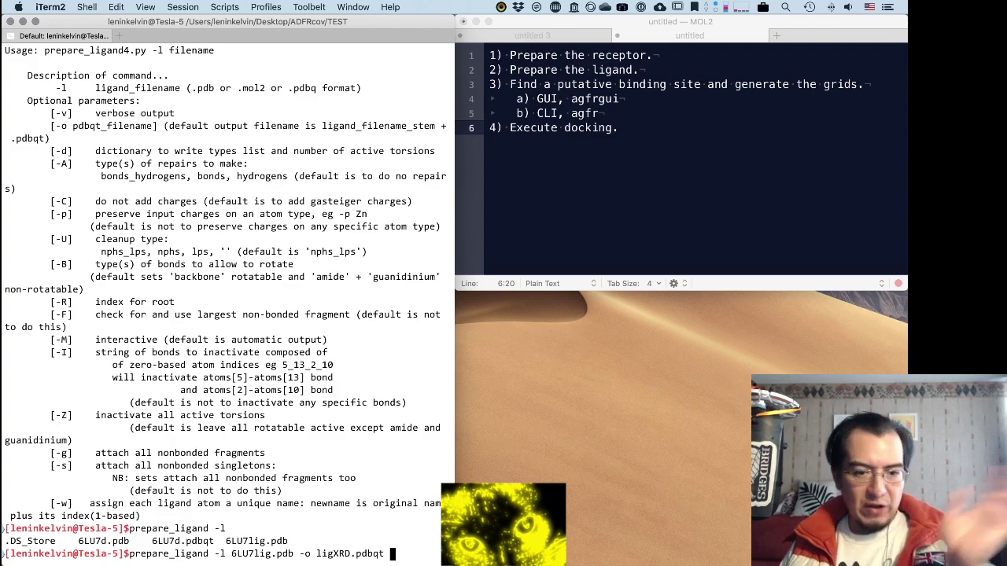
key("Return")
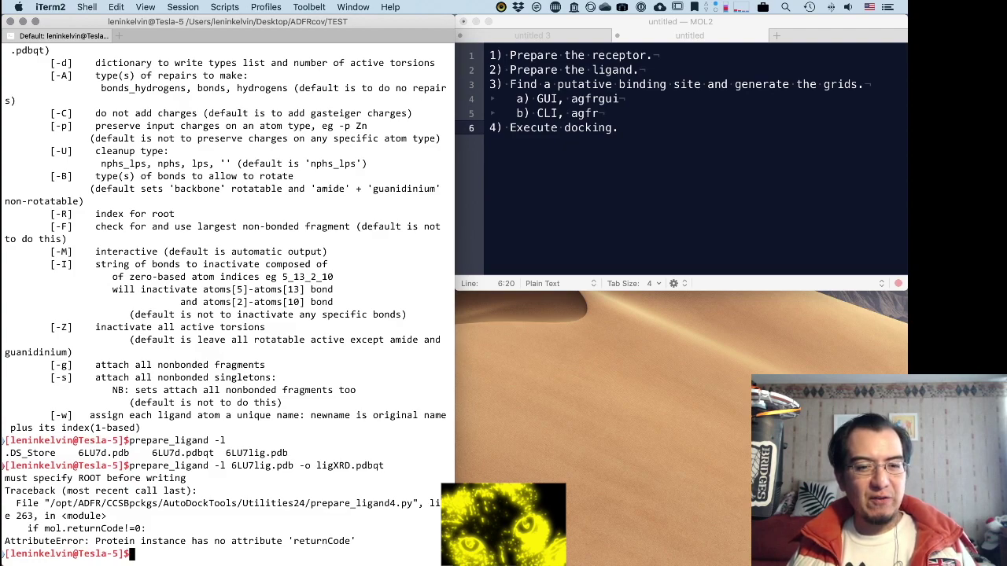
Step: Abandon the ligand command edit and inspect 6LU7lig.pdb in TextMate
key("Up")
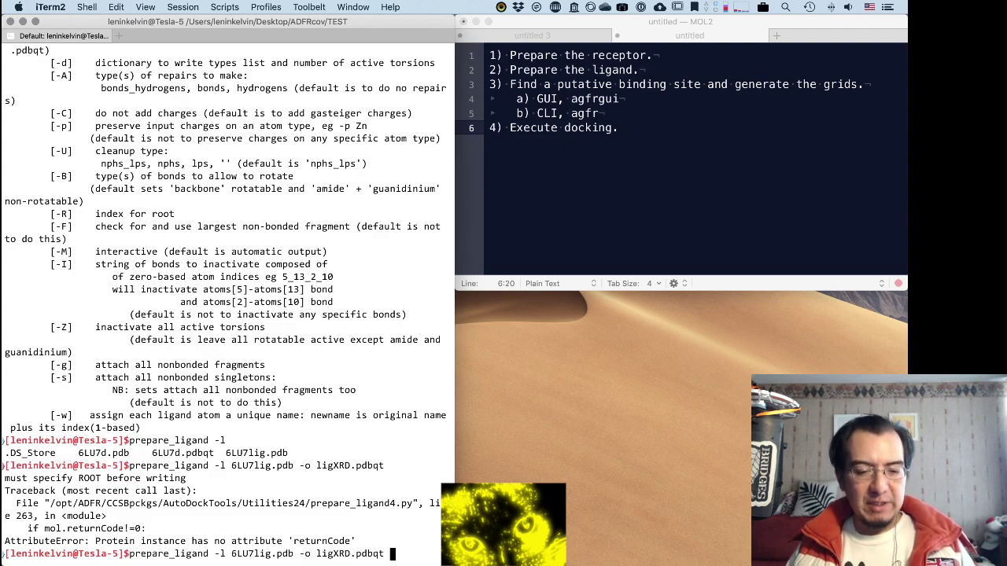
key("alt+Left")
key("alt+Left")
key("alt+Left")
key("alt+Left")
key("alt+Left")
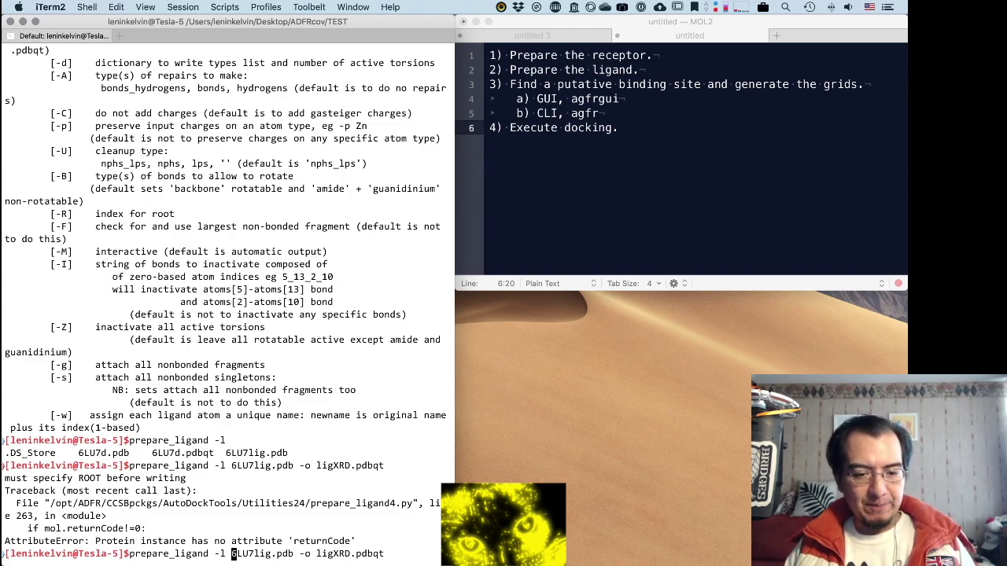
type("r C1")
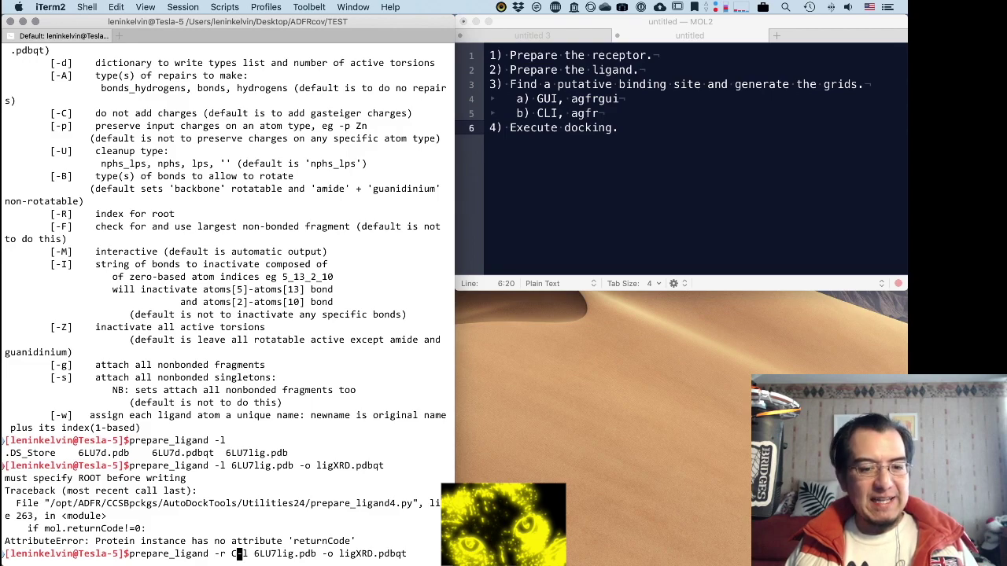
key("BackSpace")
key("BackSpace")
key("BackSpace")
key("BackSpace")
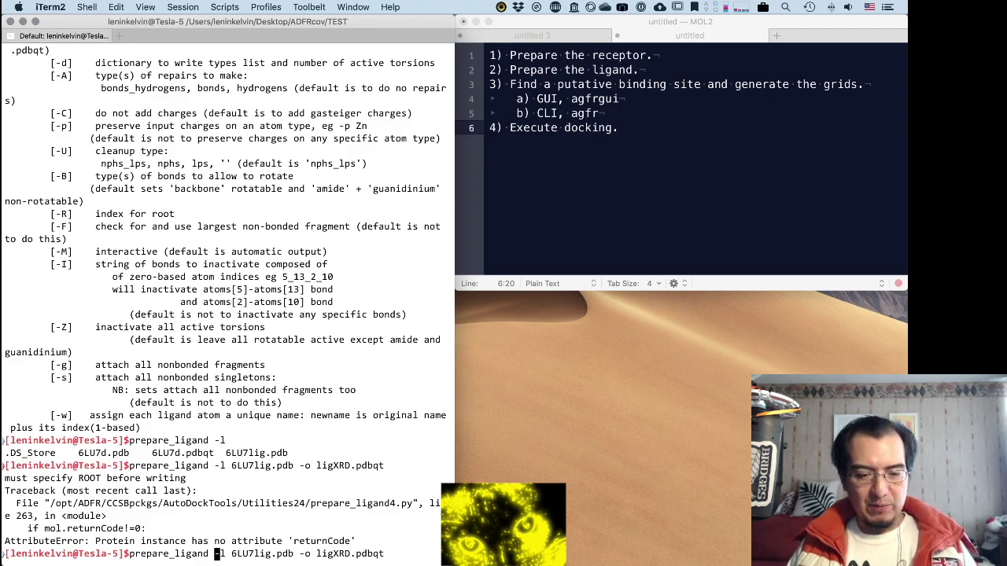
key("ctrl+c")
type("mate 6LU7")
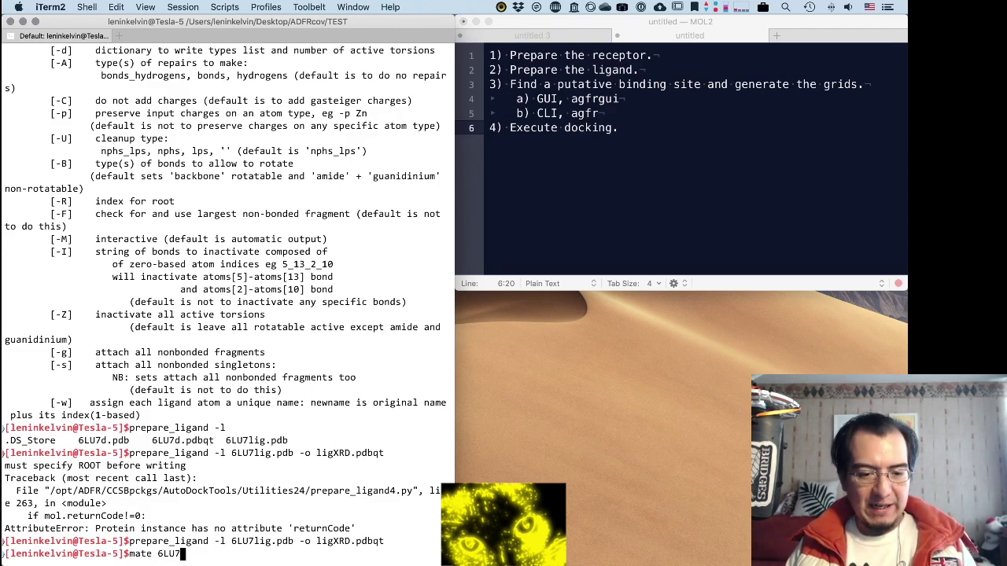
type("lig.pdb")
key("Return")
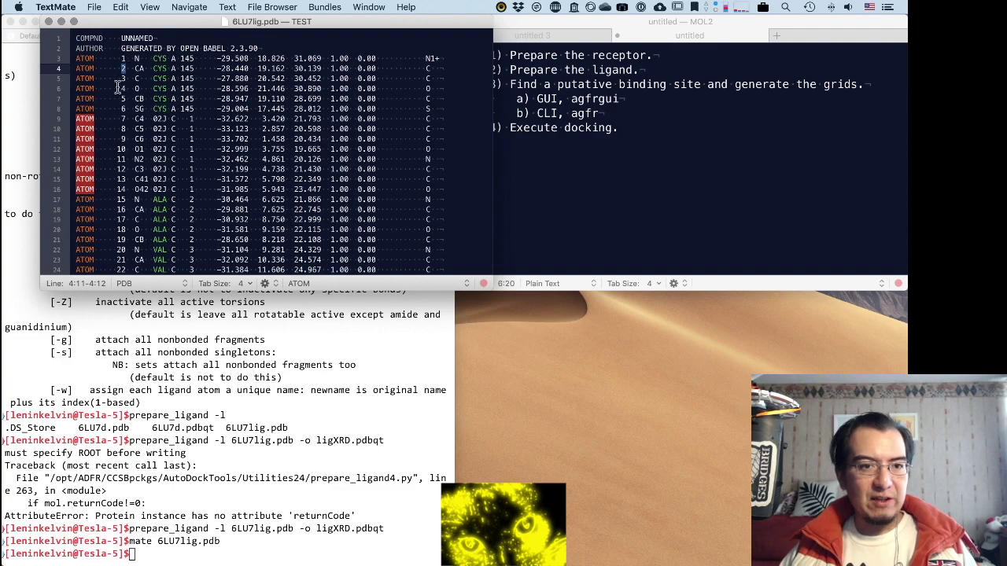
key("super+w")
Step: Rerun prepare_ligand on 6LU7lig.pdb with -R 1 to regenerate ligXRD.pdbqt
left_click(264, 340)
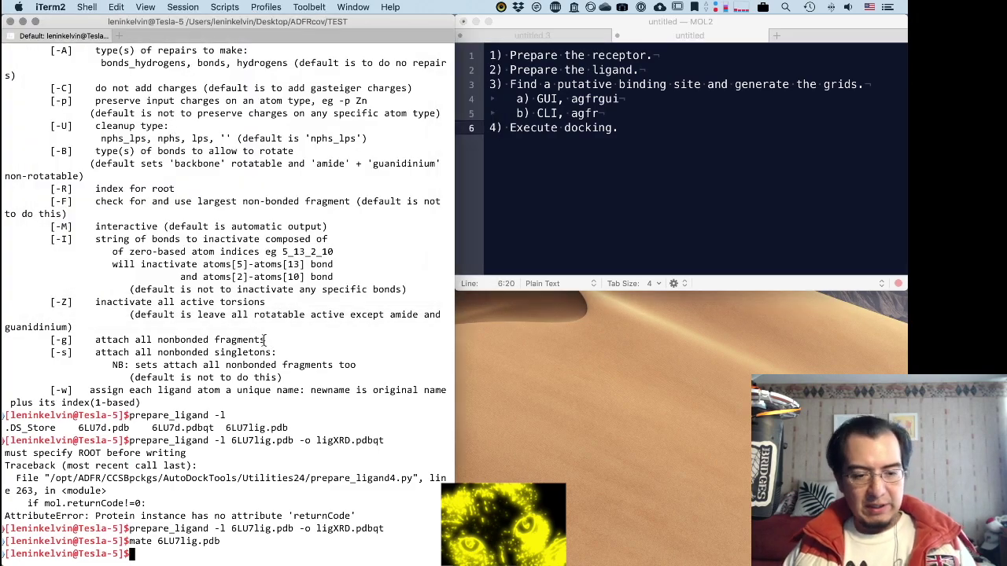
key("Up")
key("Up")
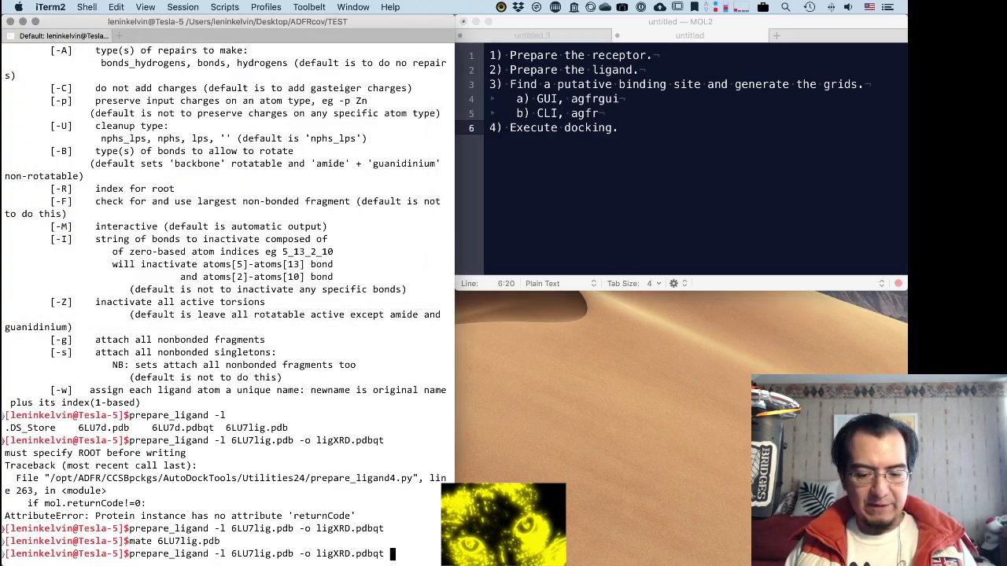
key("alt+Left")
key("alt+Left")
key("alt+Left")
type("b")
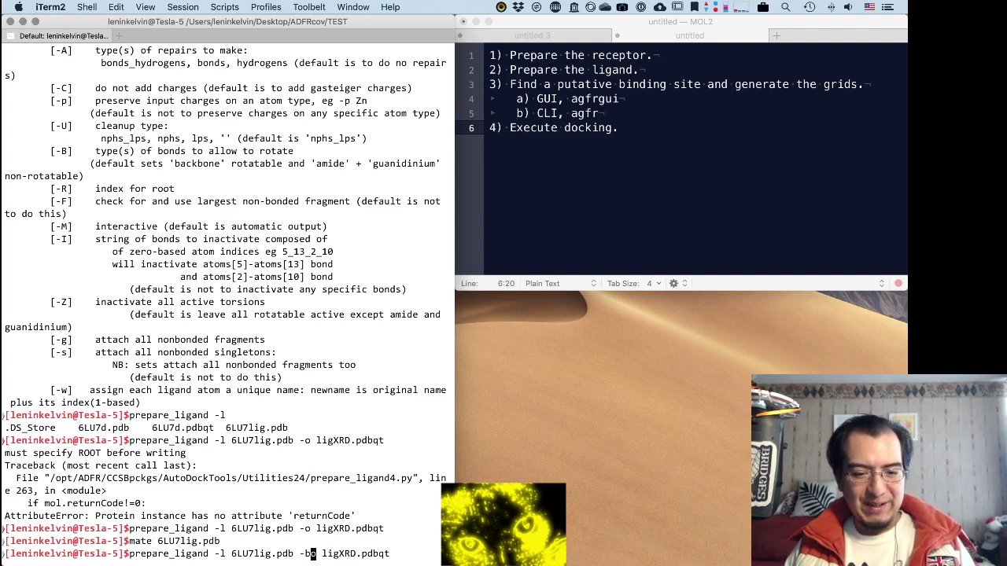
key("BackSpace")
key("alt+Left")
key("alt+Left")
key("alt+Left")
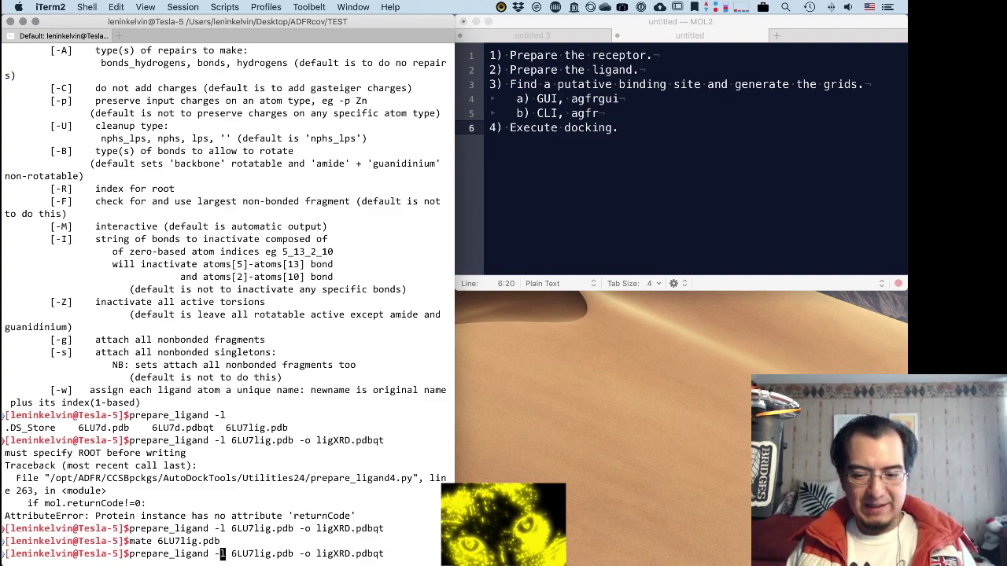
type("R ")
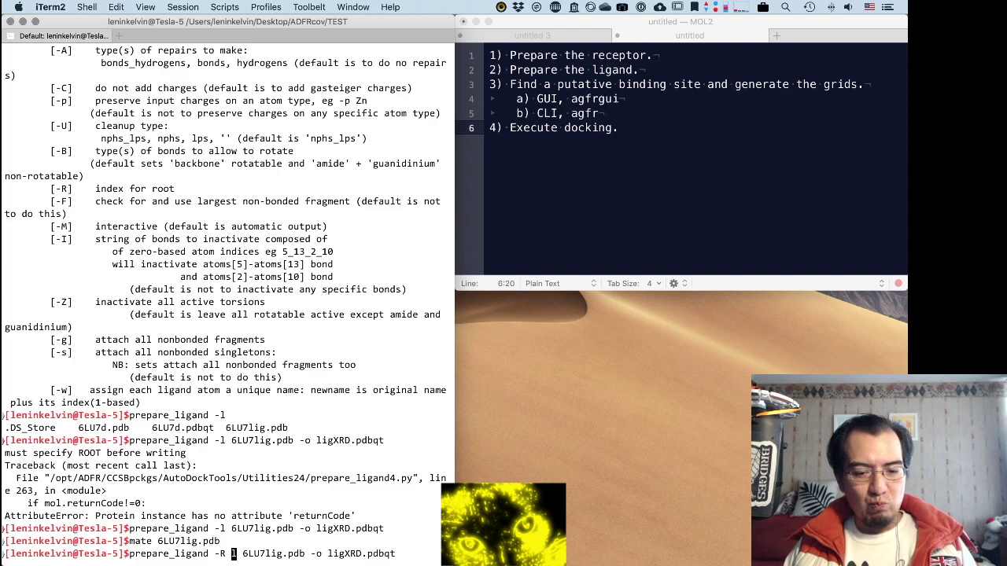
type("1")
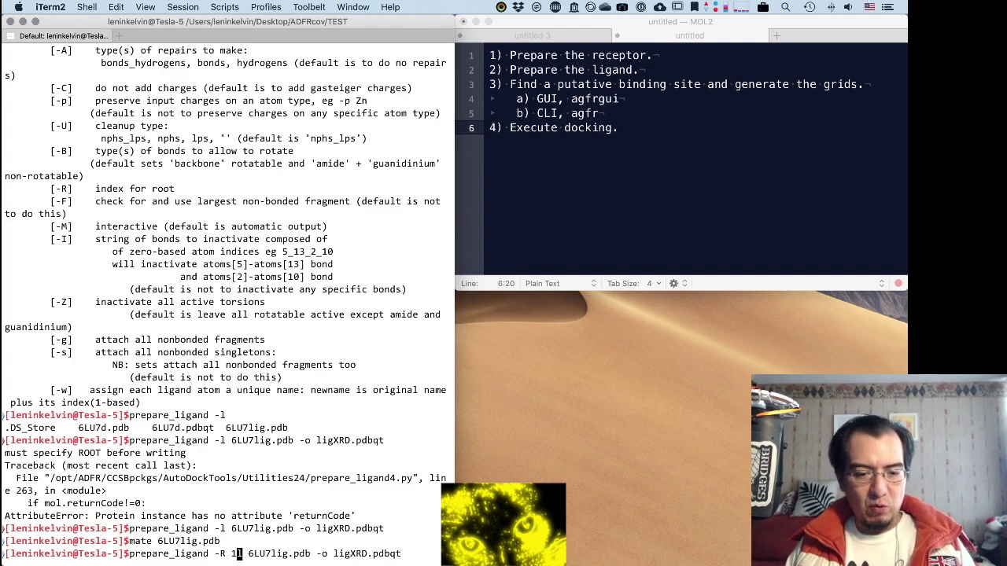
type(" -")
key("Return")
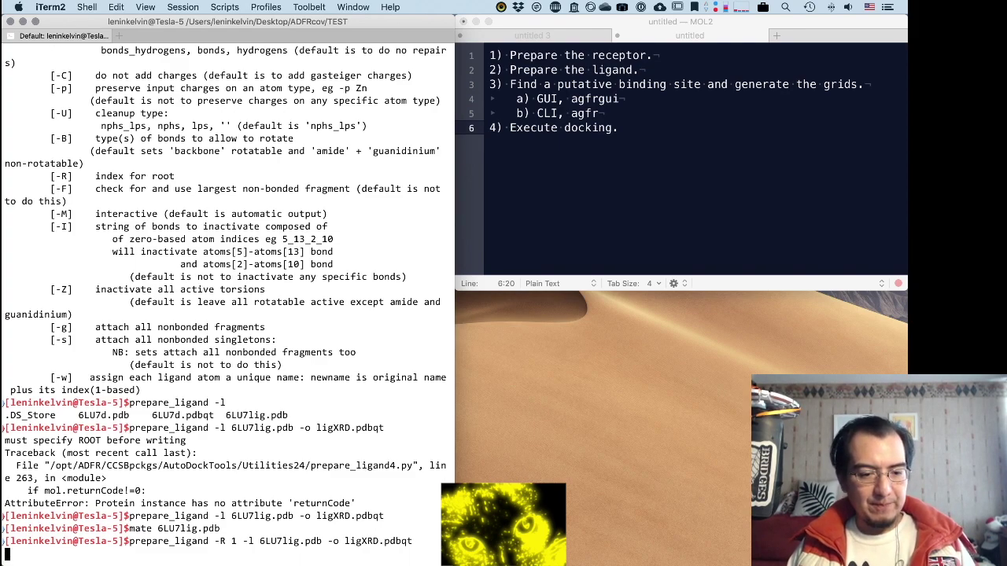
Step: Check ligXRD.pdbqt's 23 active torsions with more, then list the folder with ls -lasth
key("ctrl+l")
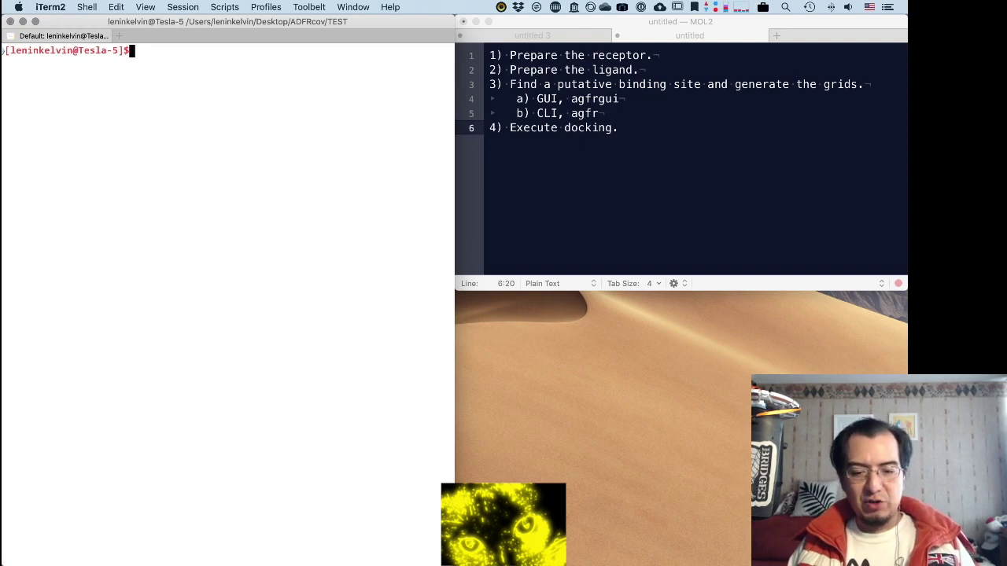
type("more ligXRD.pdbqt")
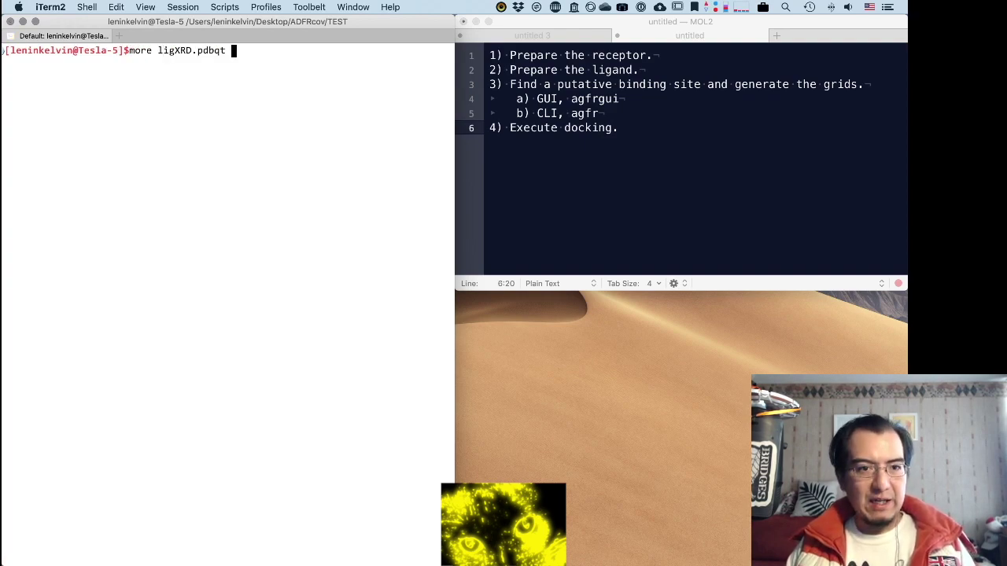
key("Return")
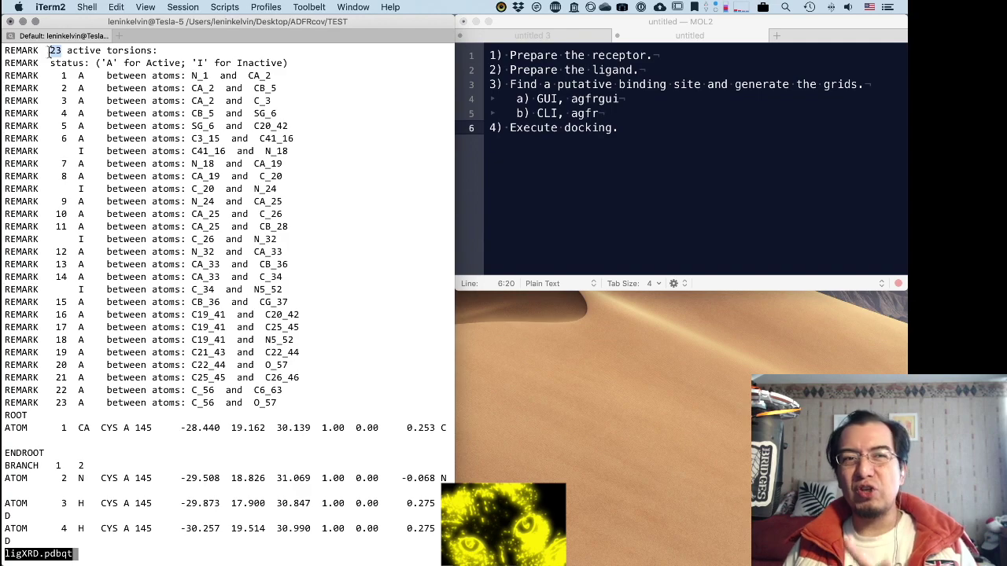
type("q")
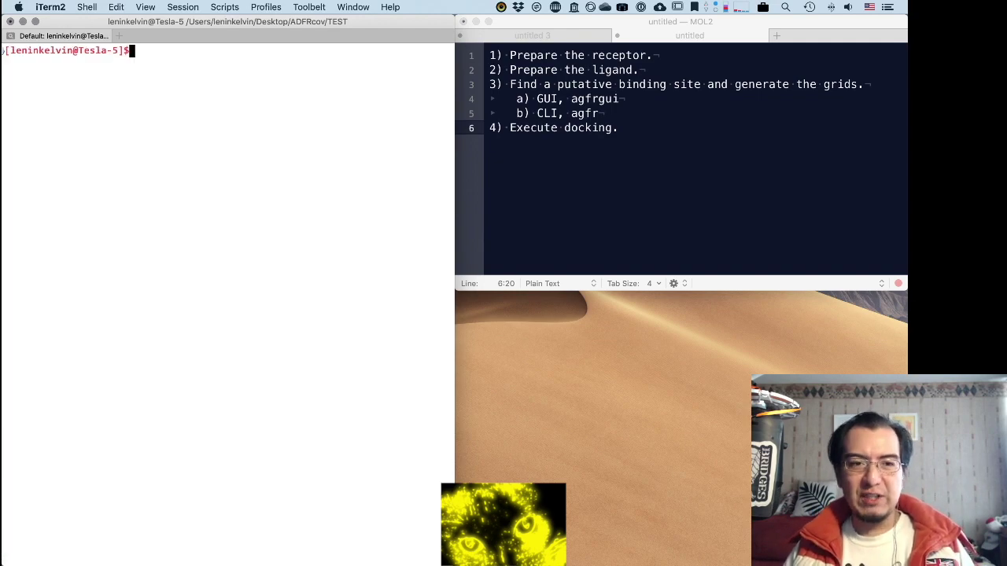
type("ls -lasth")
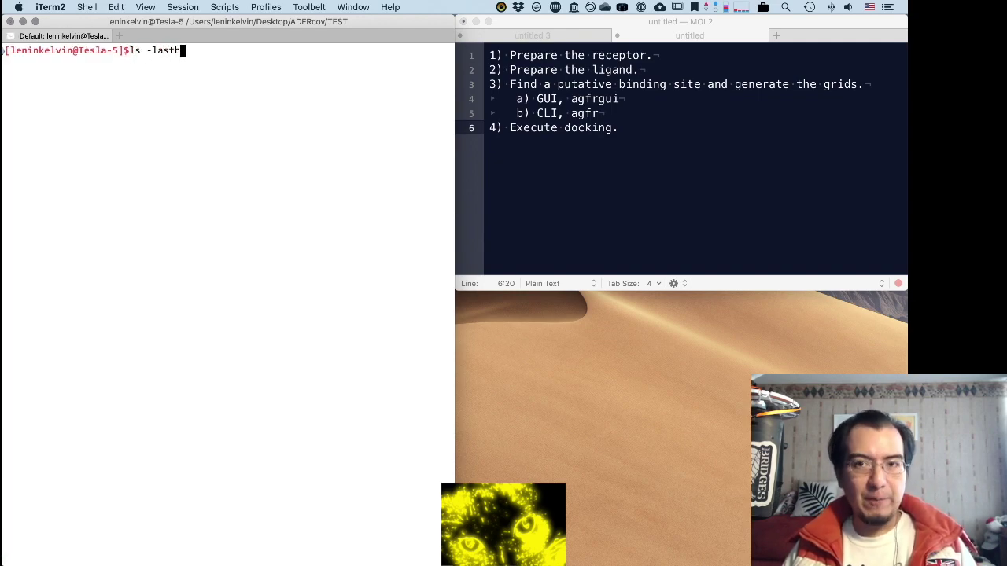
key("Return")
Step: Highlight the preparation steps and the agfrgui option in the TextMate checklist
left_click(685, 122)
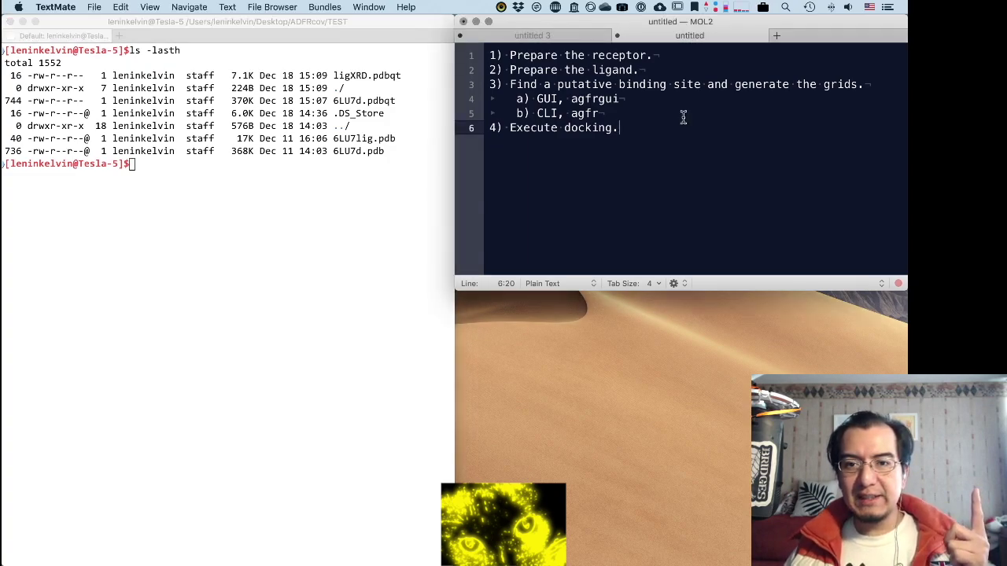
left_click_drag(660, 70, 485, 49)
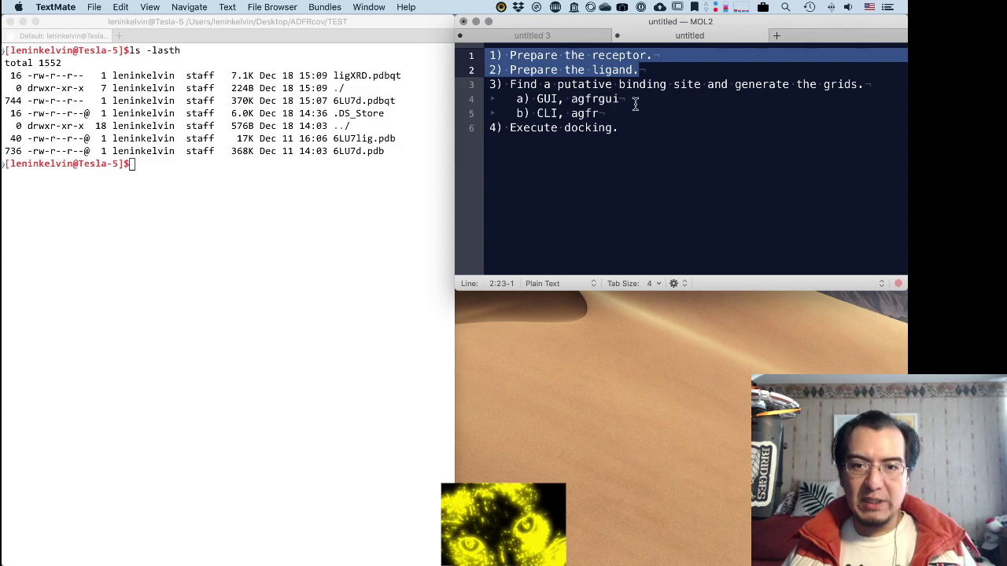
left_click_drag(636, 103, 533, 100)
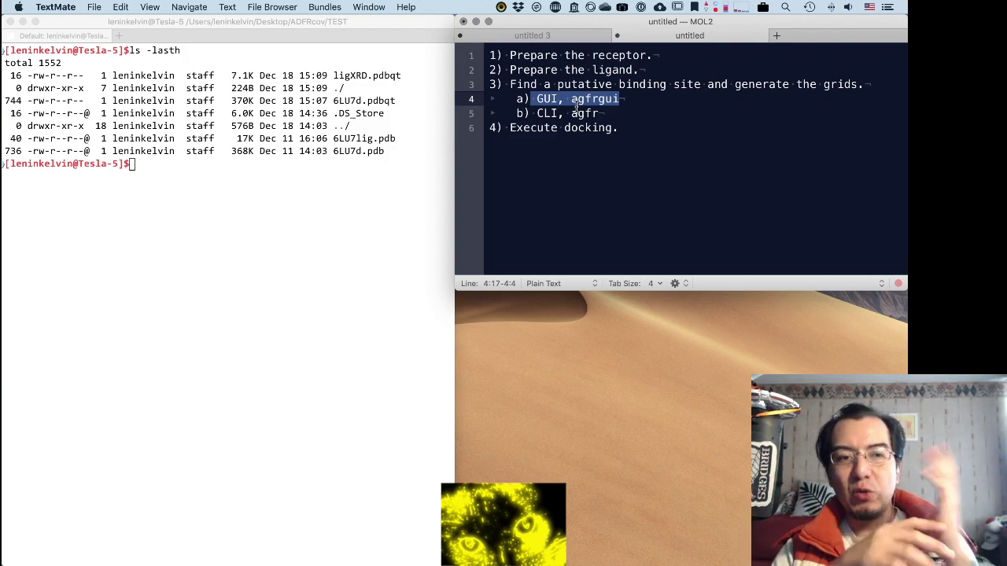
Step: Launch the AGFR GUI by entering agfrgui in iTerm2
left_click(324, 222)
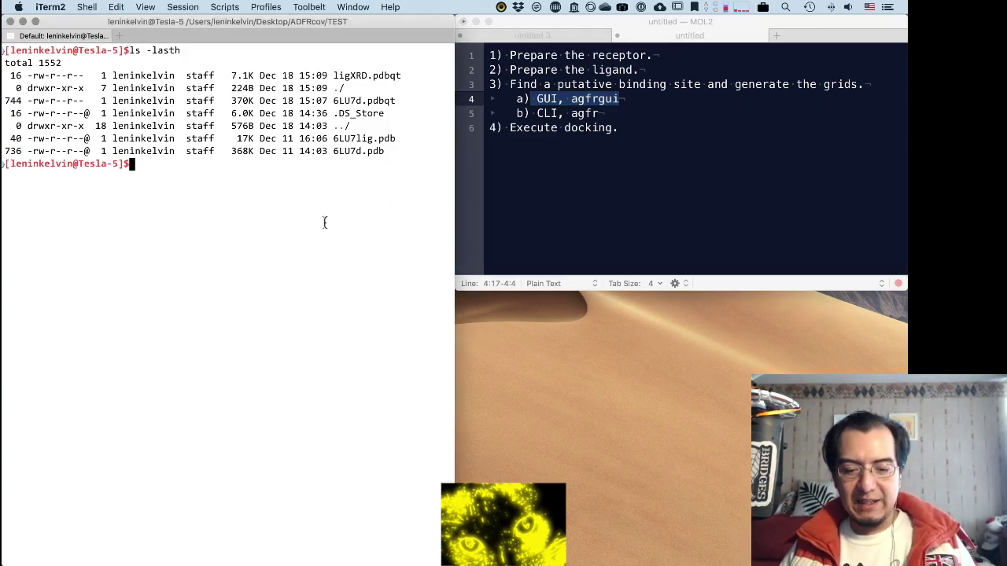
type("afdr")
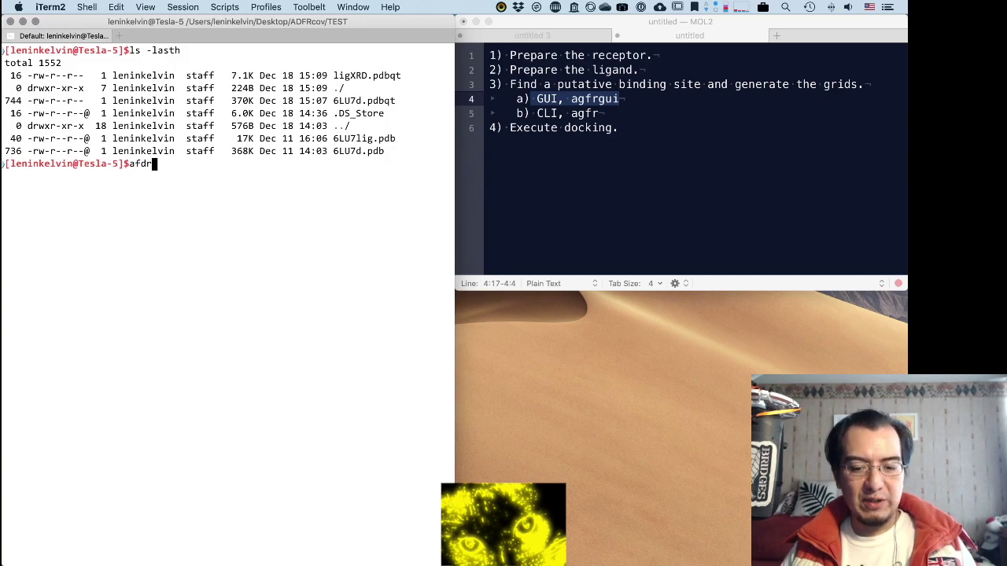
type("g")
key("BackSpace")
key("BackSpace")
key("BackSpace")
key("BackSpace")
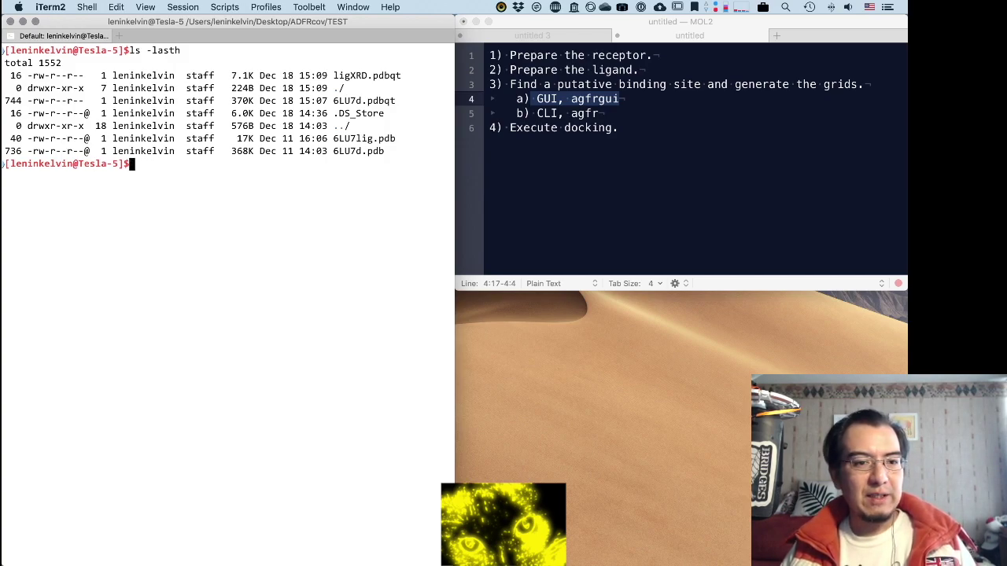
key("Tab")
key("Tab")
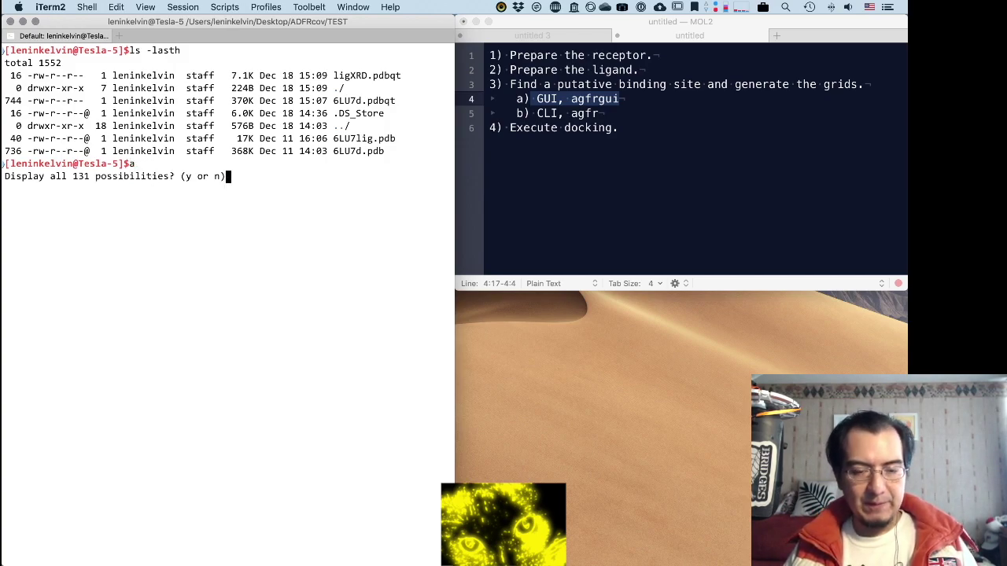
type("ng")
key("Tab")
key("Tab")
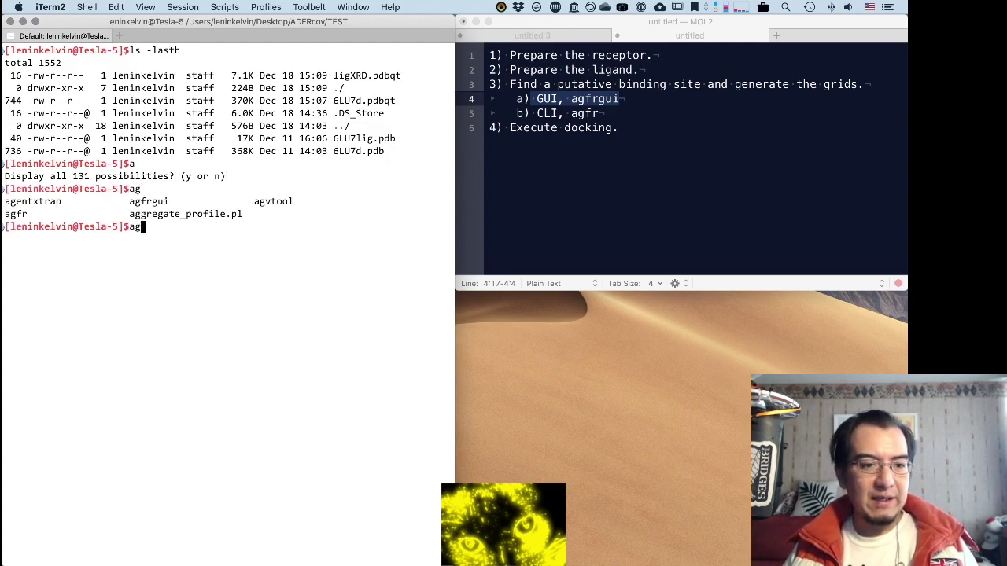
type("frgui")
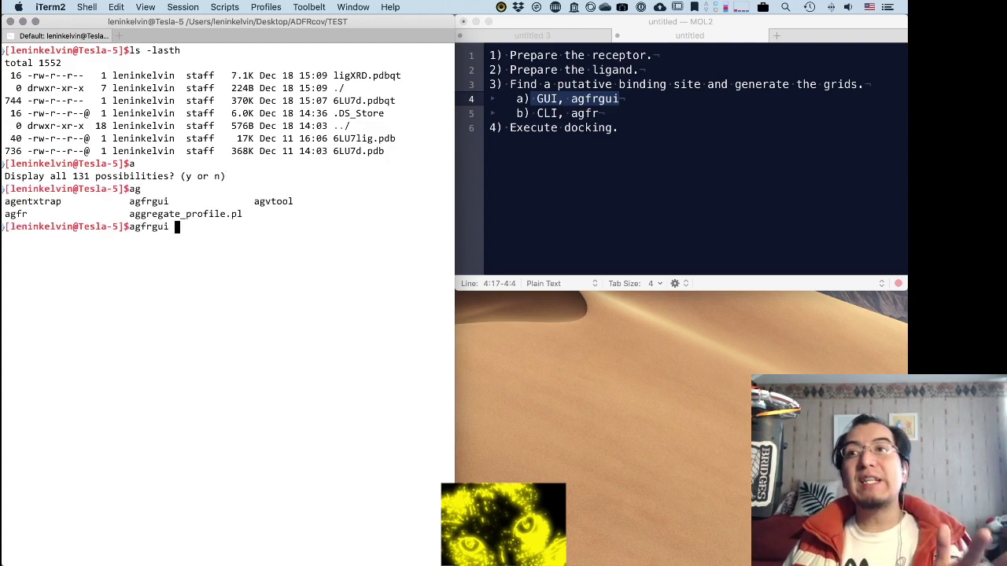
key("Return")
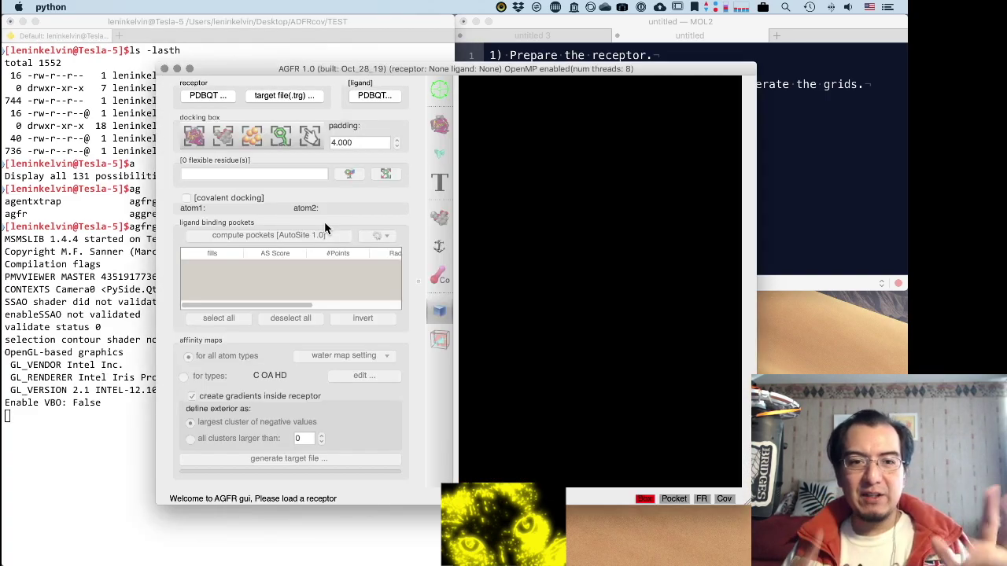
Step: Move the AGFR window up-left, enlarge it, and bring up the receptor PDBQT chooser
left_click_drag(442, 72, 398, 34)
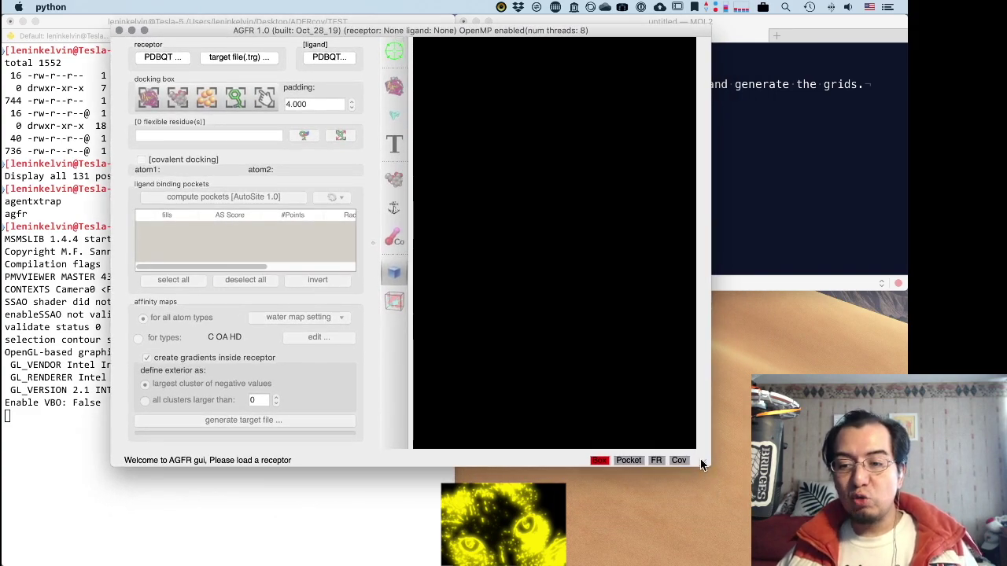
left_click_drag(702, 463, 810, 559)
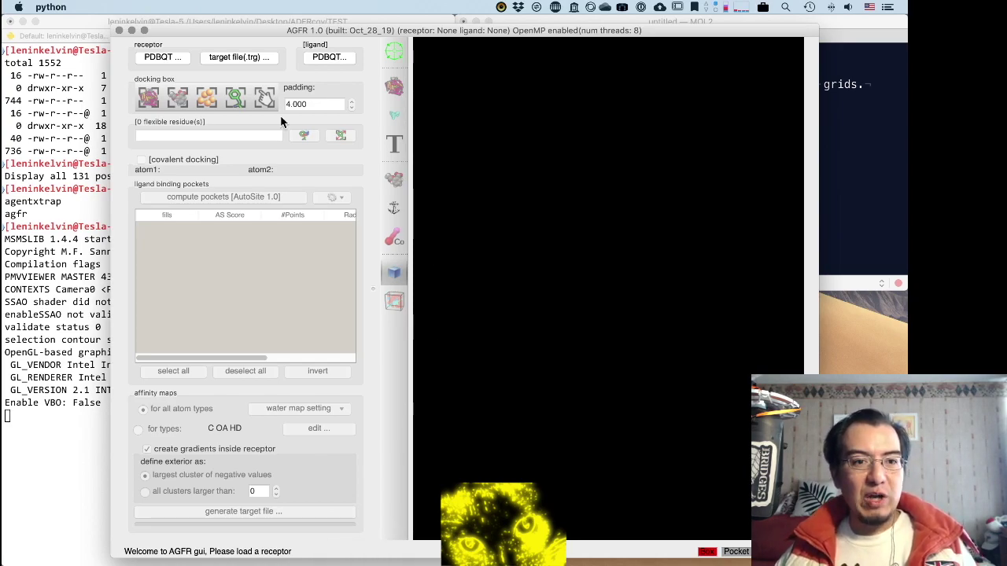
left_click(161, 57)
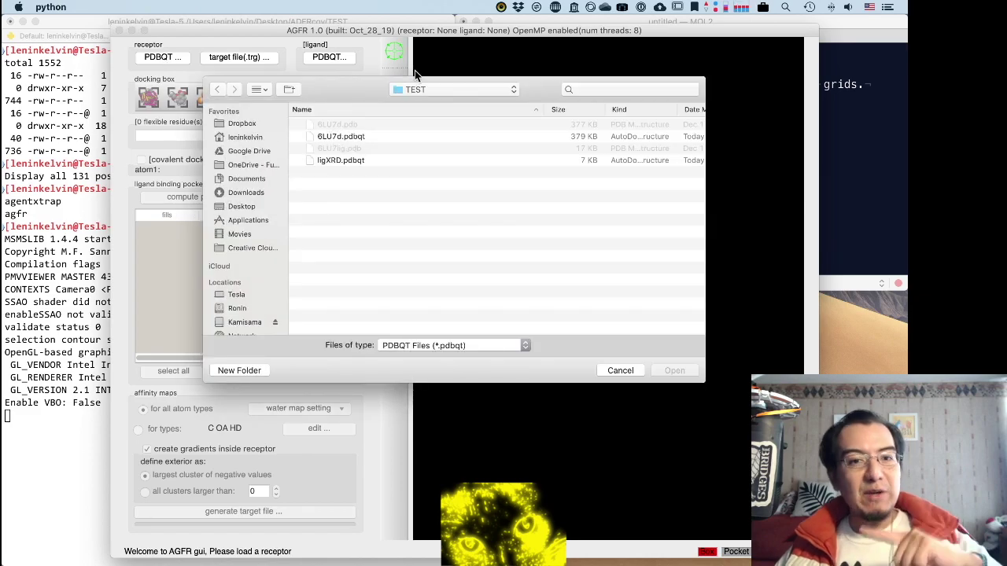
Step: Load 6LU7d.pdbqt as the receptor, maximize the window, and rotate the view
left_click(360, 139)
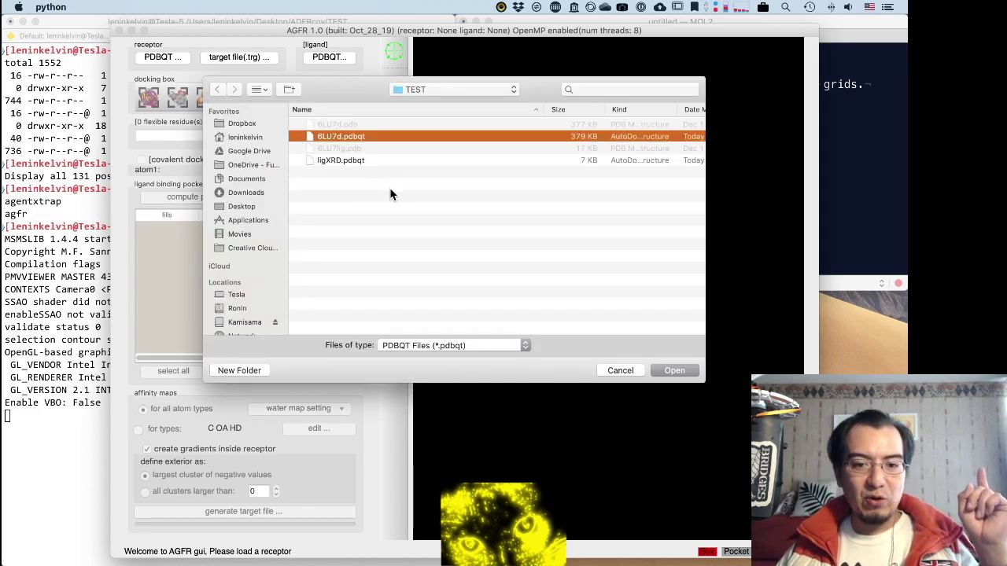
left_click(677, 370)
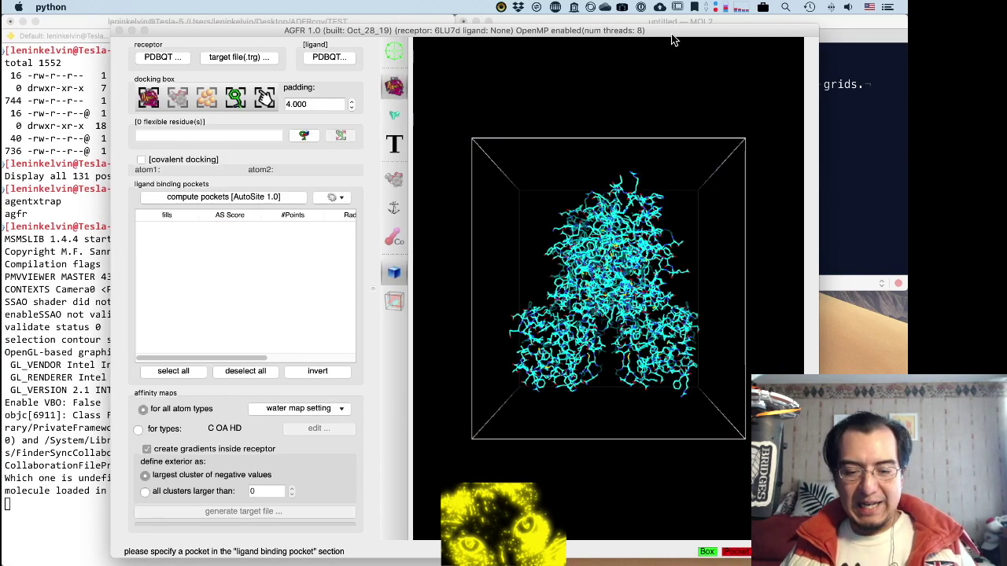
double_click(672, 39)
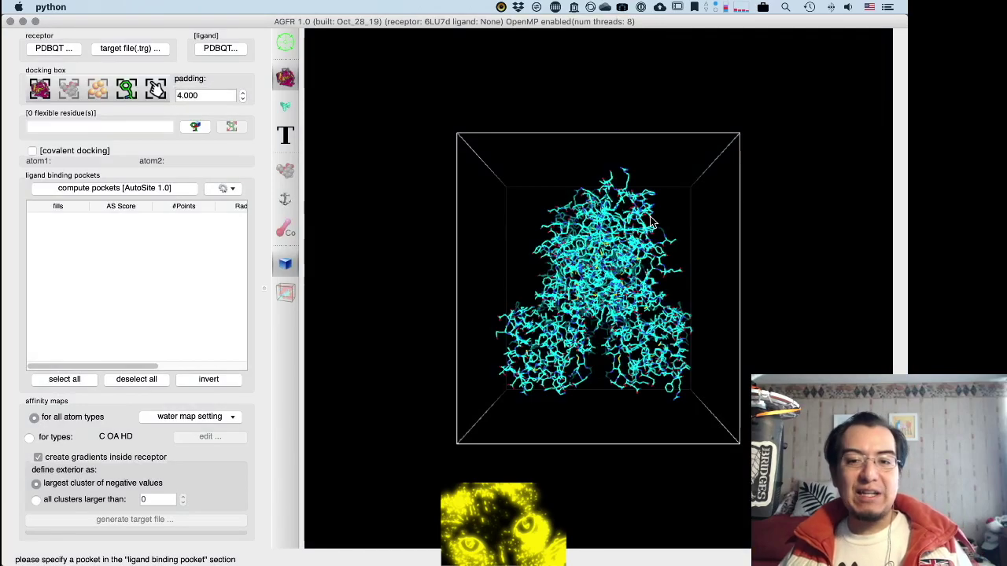
left_click_drag(685, 329, 663, 209)
left_click_drag(619, 292, 607, 179)
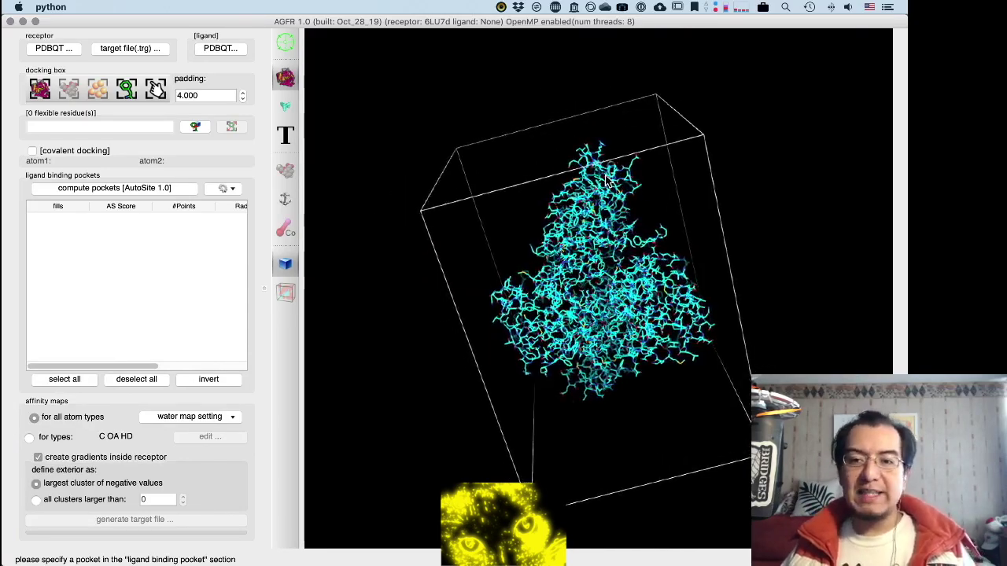
left_click_drag(663, 202, 551, 173)
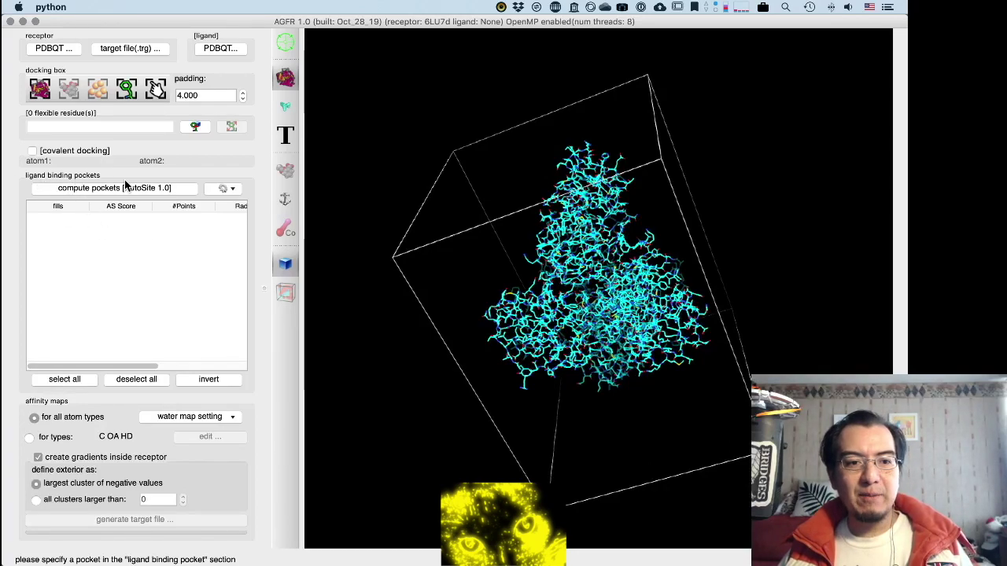
Step: Switch pocket detection to AutoSite 1.1 and compute pockets, hitting the missing-hydrogens error
left_click(222, 192)
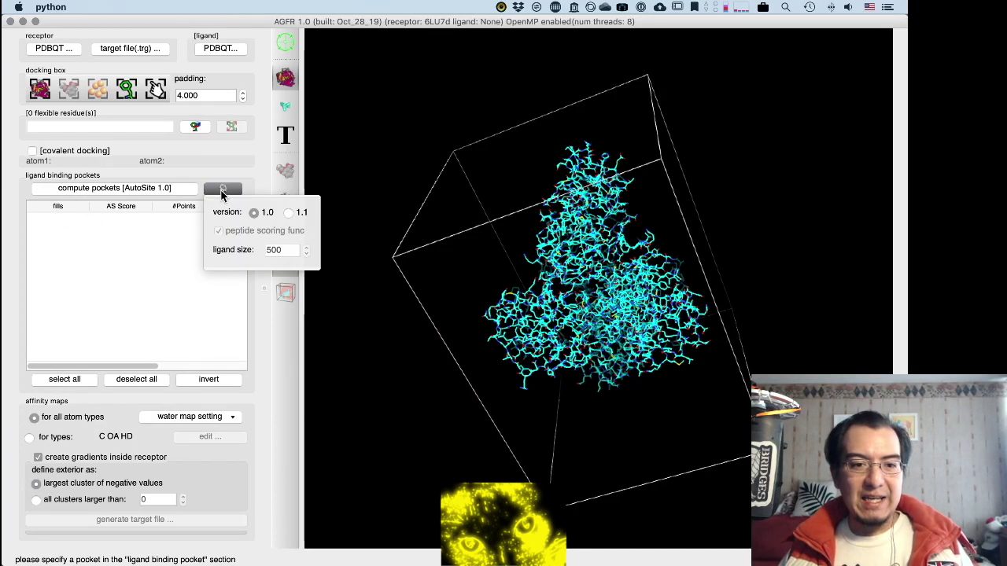
left_click(289, 213)
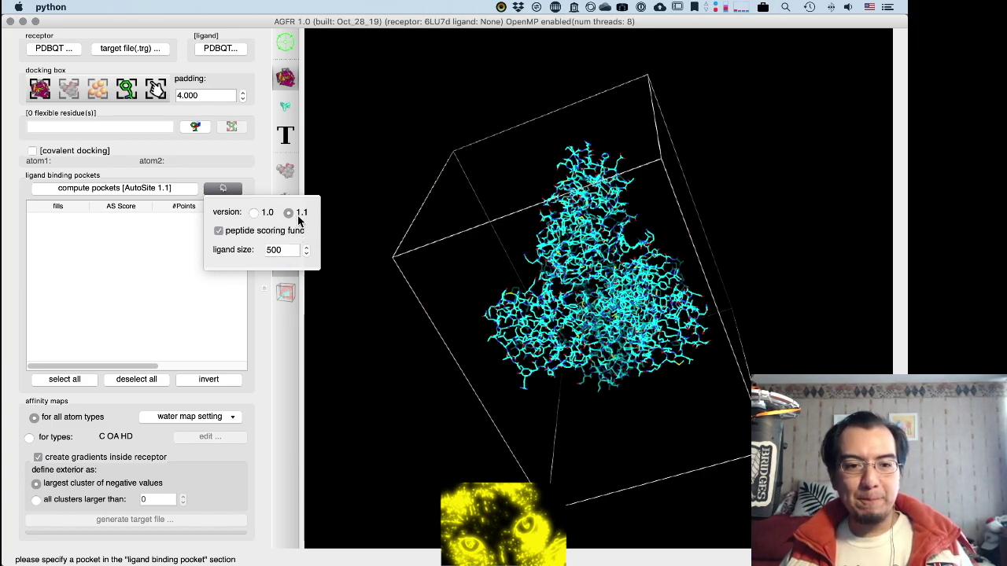
left_click(197, 163)
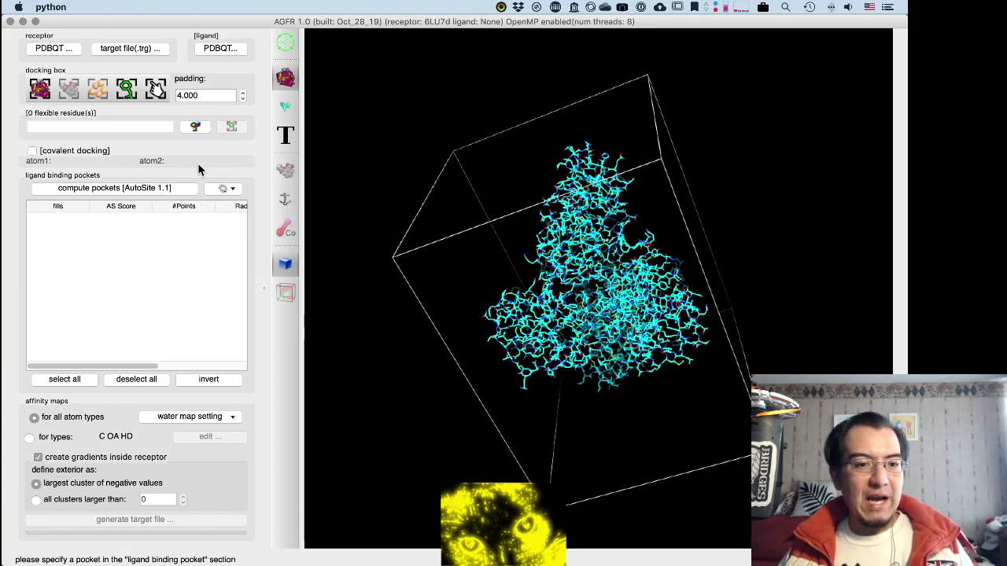
left_click(155, 189)
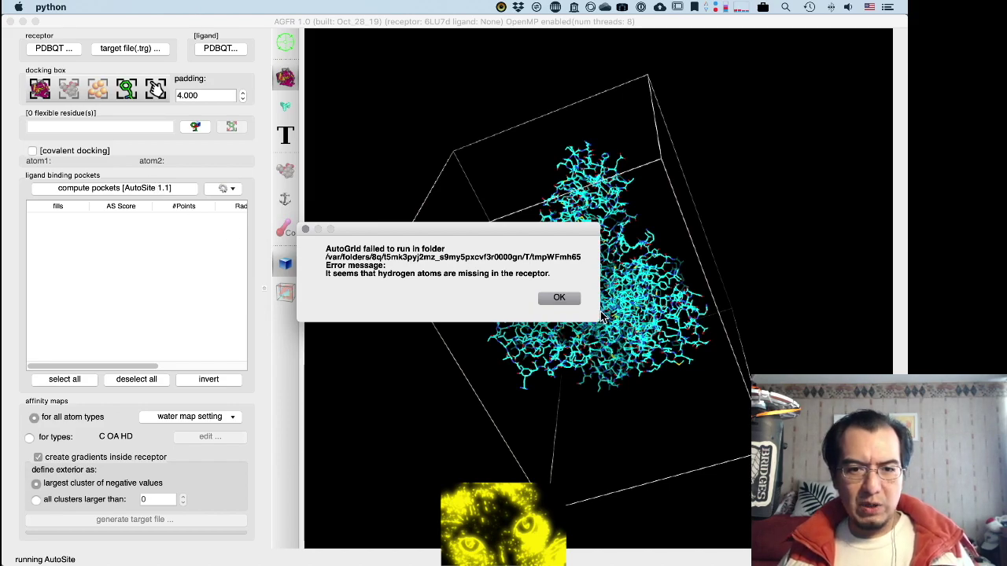
Step: Dismiss the missing-hydrogens error, retry pocket computation, dismiss it again, and quit AGFR
left_click(558, 298)
left_click_drag(582, 311, 361, 321)
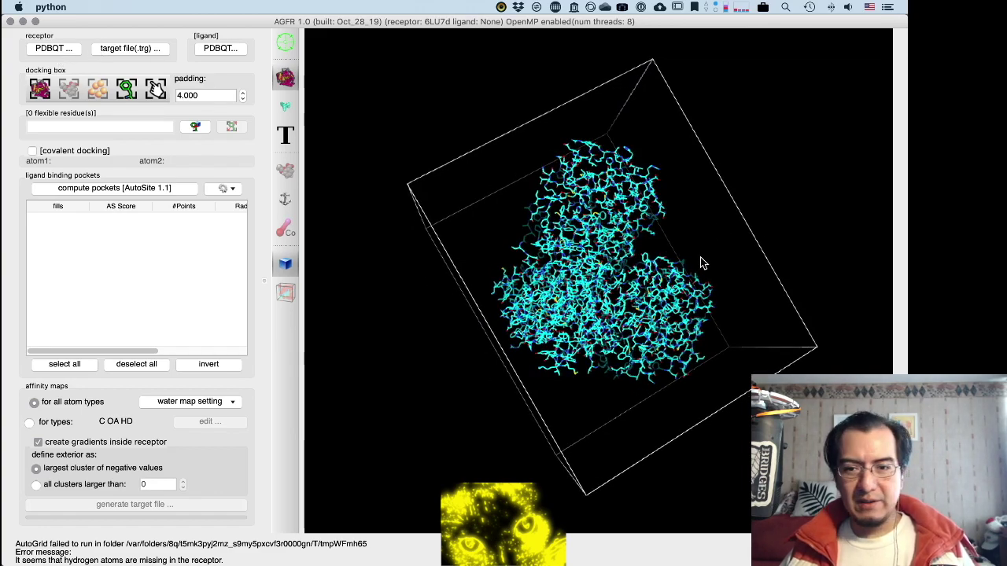
left_click_drag(701, 263, 312, 219)
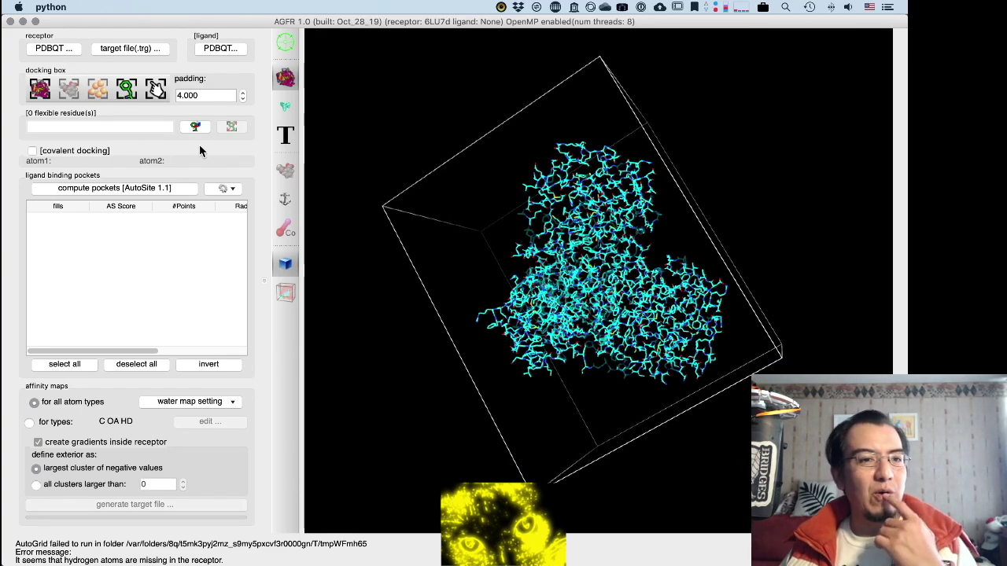
left_click(116, 190)
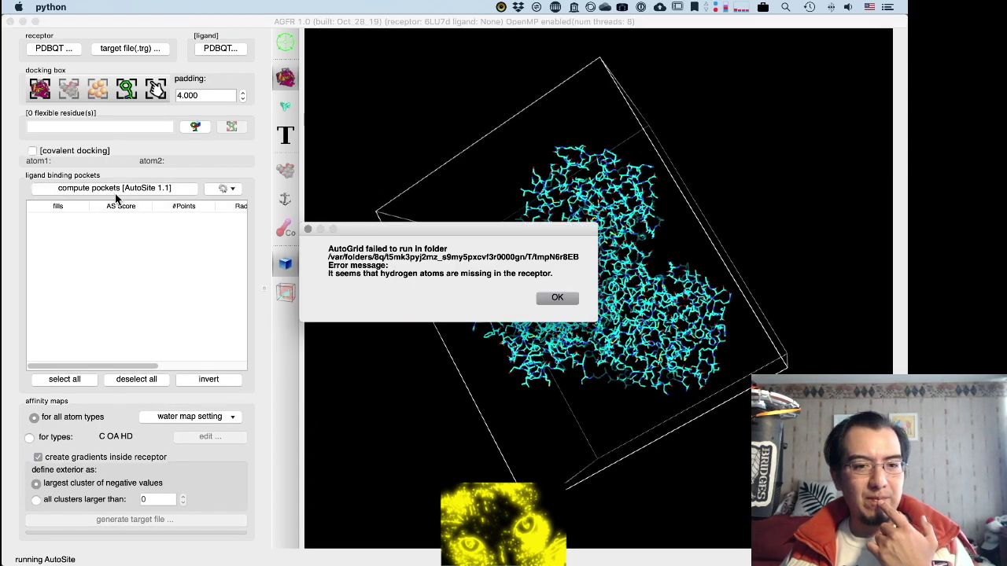
left_click(552, 304)
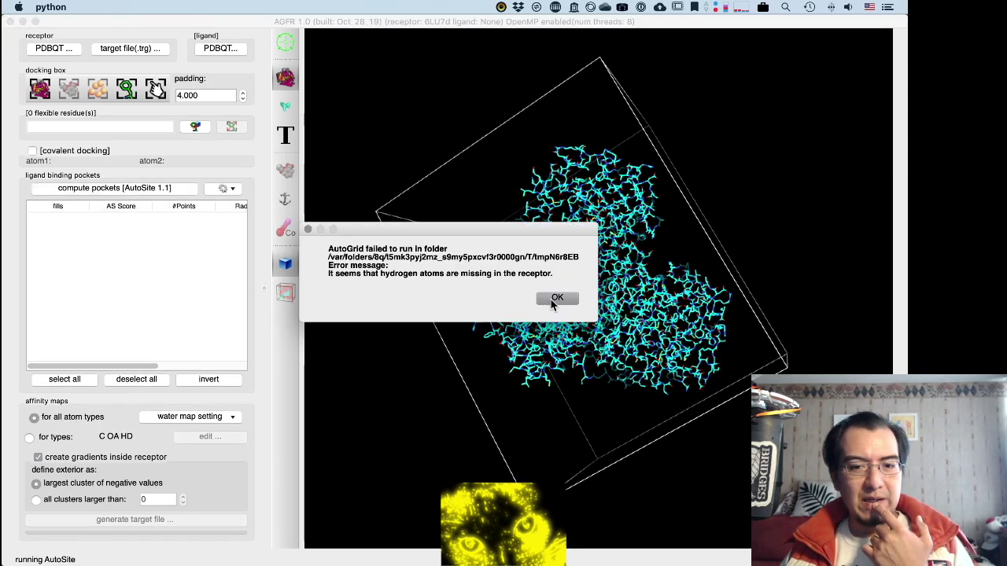
left_click_drag(472, 303, 516, 293)
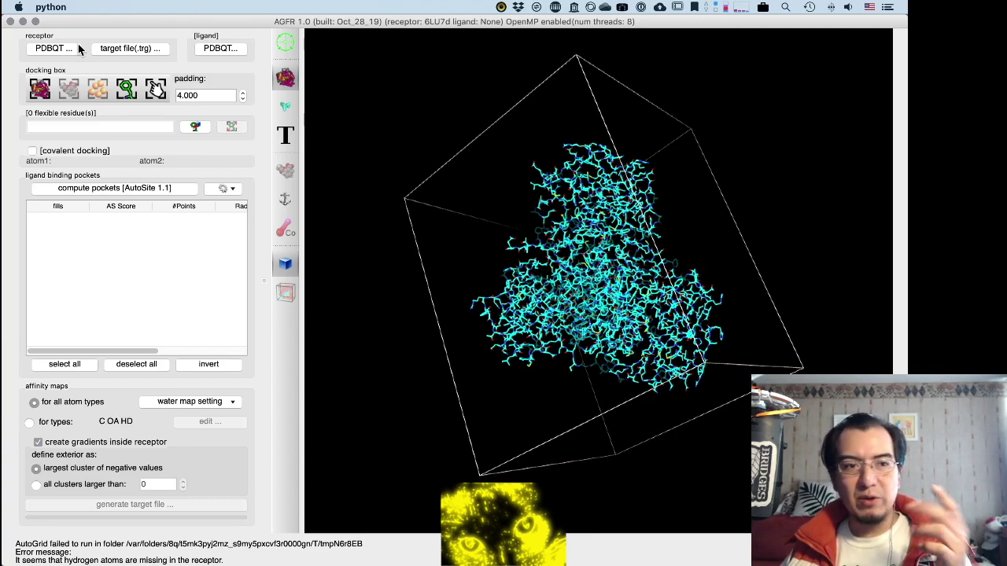
key("super+q")
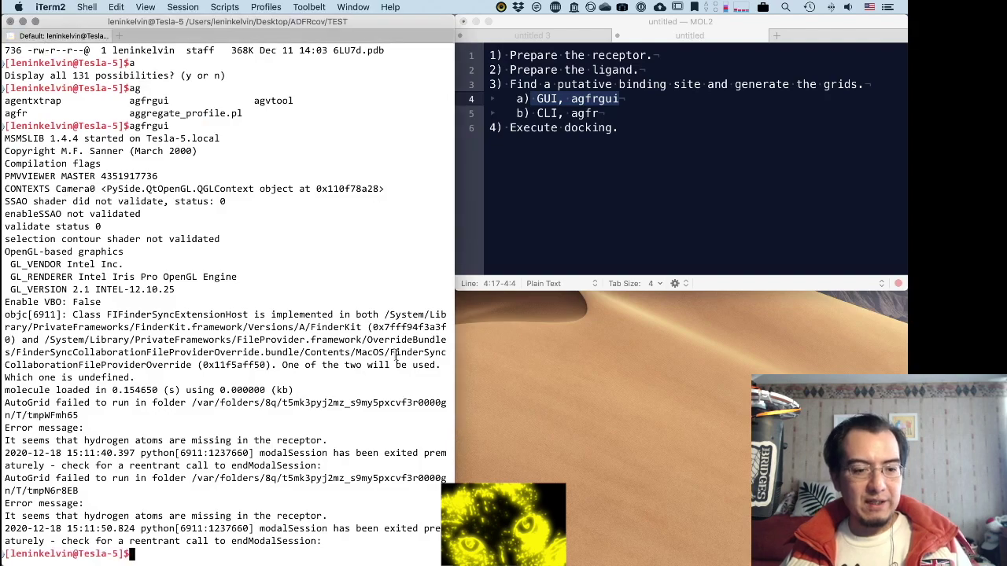
Step: Clear the terminal and display prepare_receptor's help with -h
key("super+k")
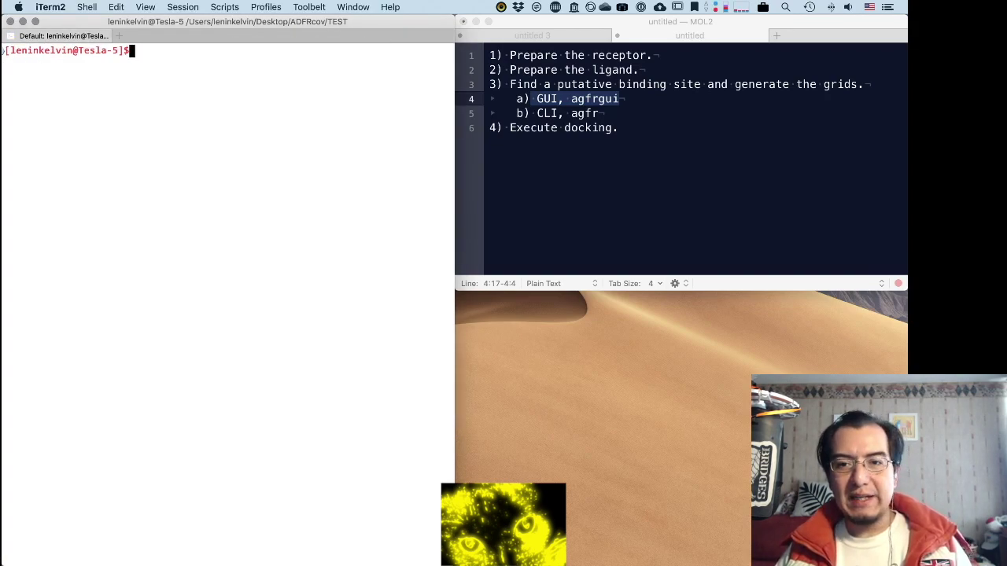
key("Up")
key("Up")
key("Up")
key("Up")
key("Up")
key("Up")
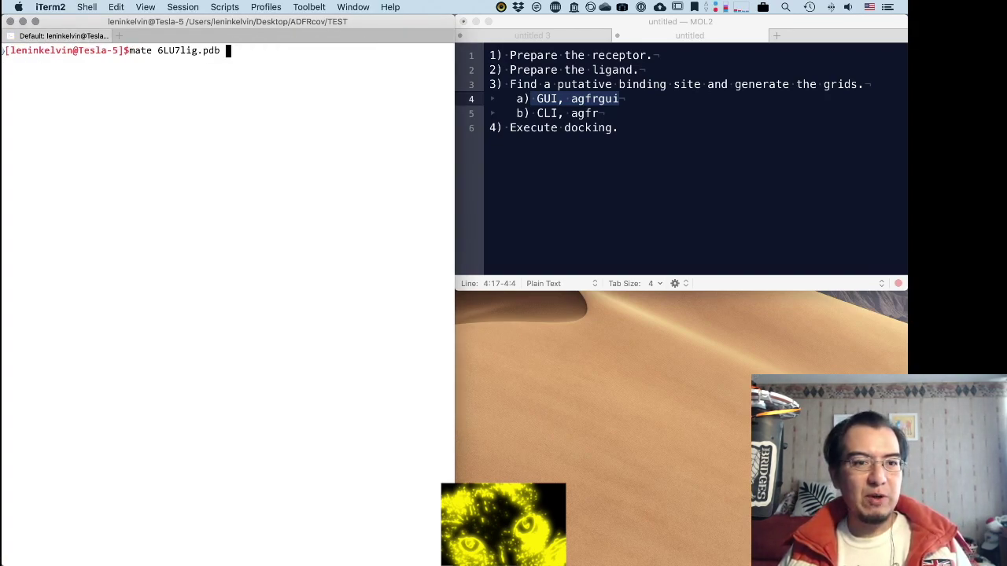
key("Up")
key("Up")
key("Up")
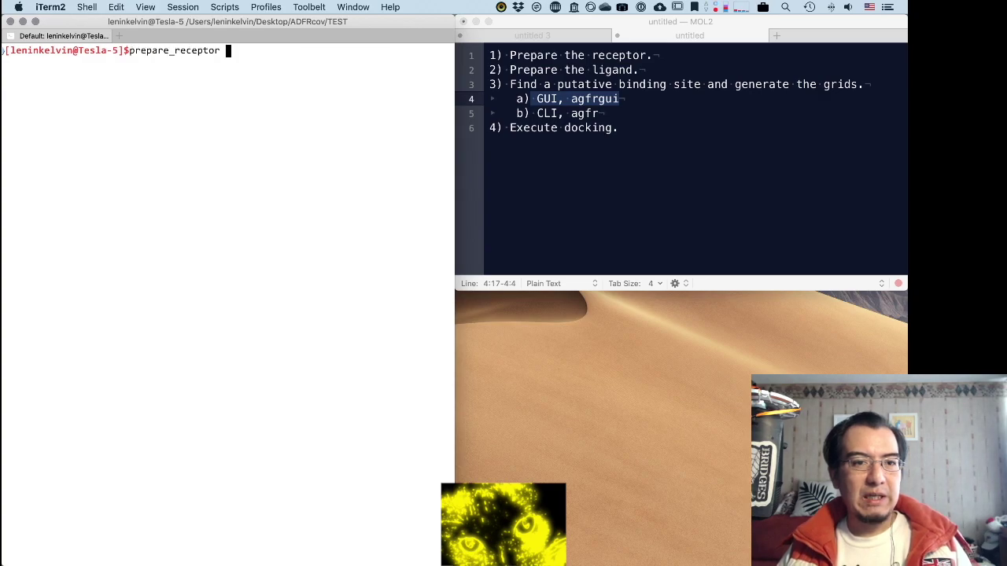
key("Down")
key("Down")
key("Up")
type("-h")
key("Return")
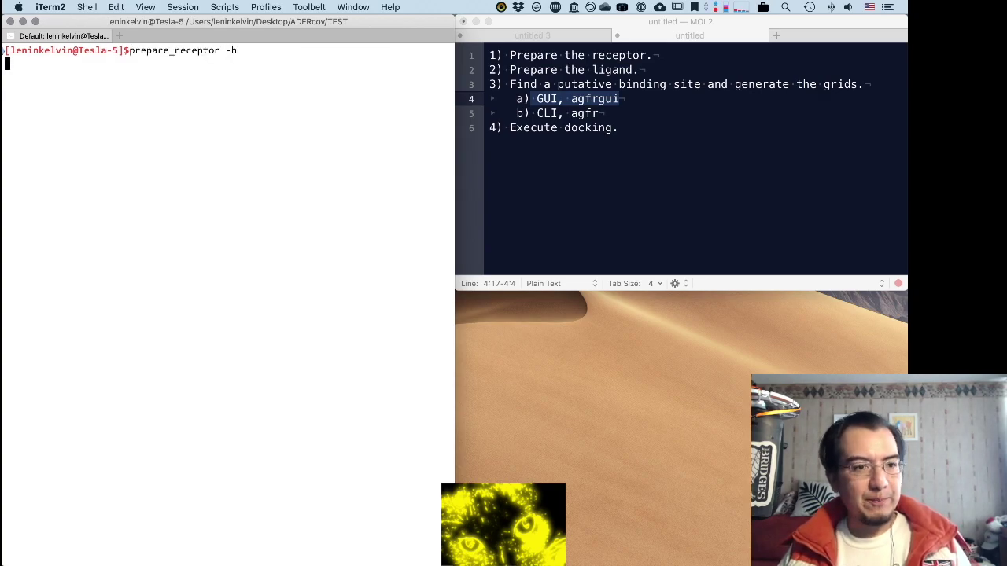
Step: Rerun prepare_receptor on 6LU7d.pdb with -A hydrogens -U nphs, writing 6LU7d.pdbqt
key("Up")
key("Up")
key("Up")
key("Up")
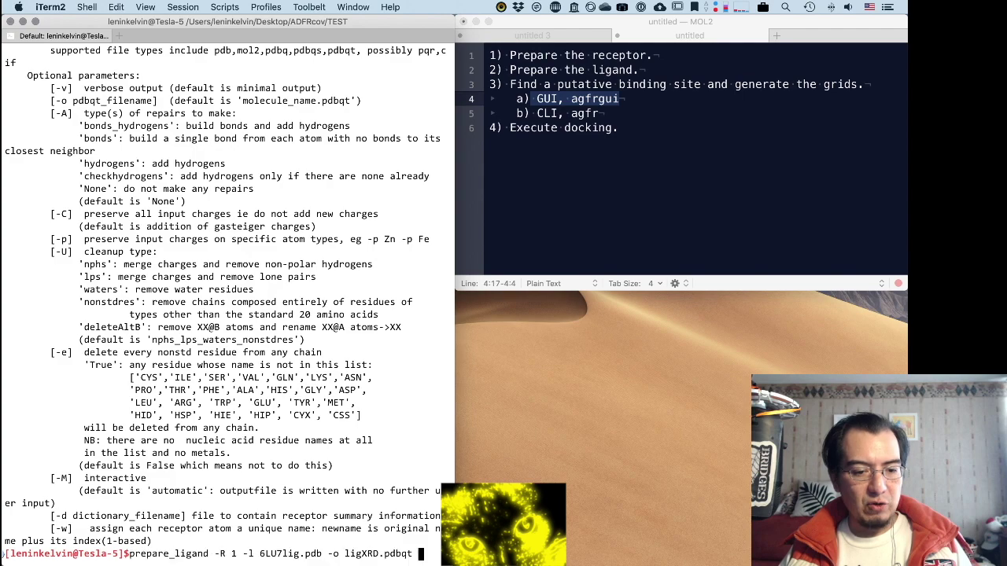
key("Up")
key("Up")
key("Up")
key("Up")
key("Up")
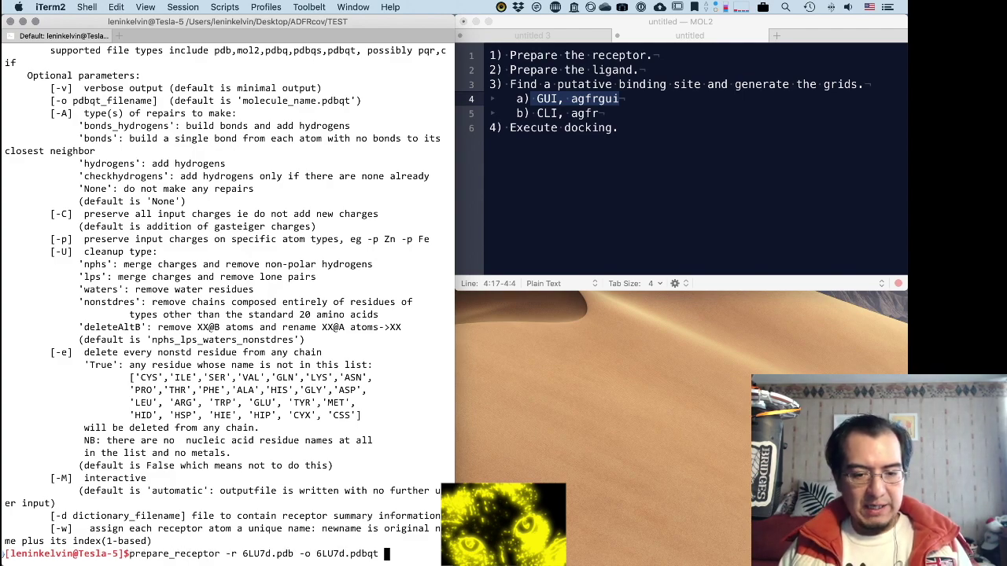
key("alt+Left")
key("alt+Left")
key("alt+Left")
key("alt+Left")
key("alt+Left")
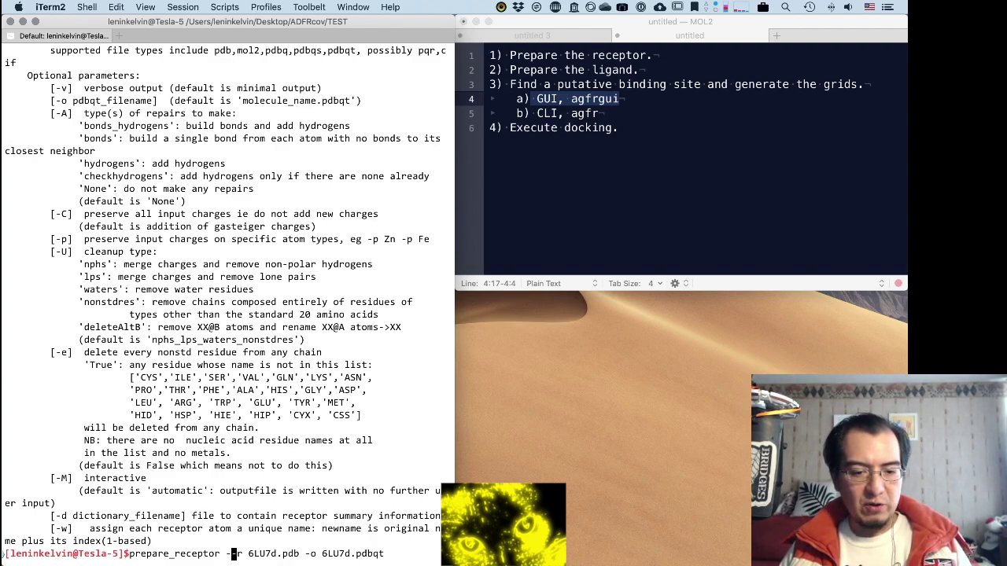
type("-")
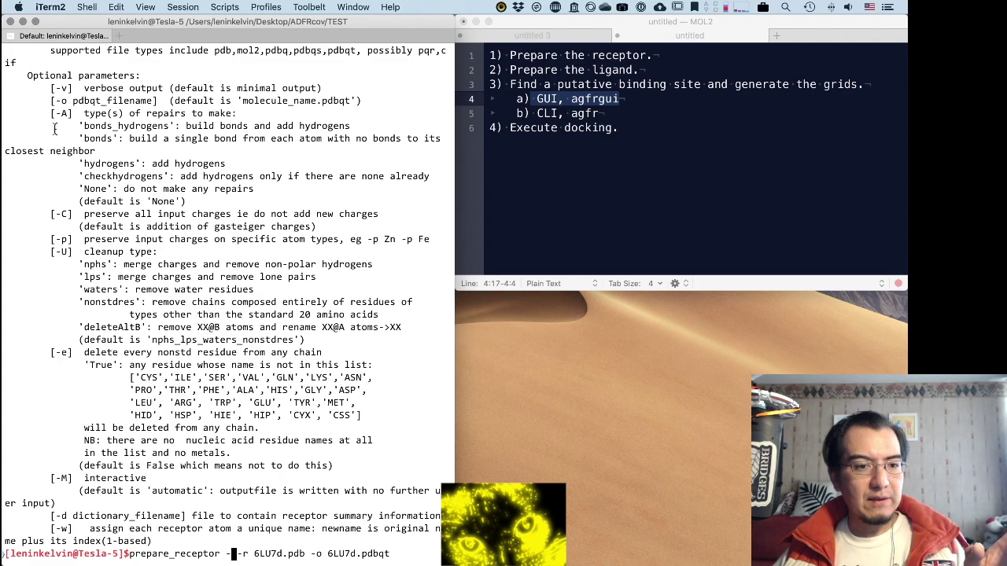
type("A h")
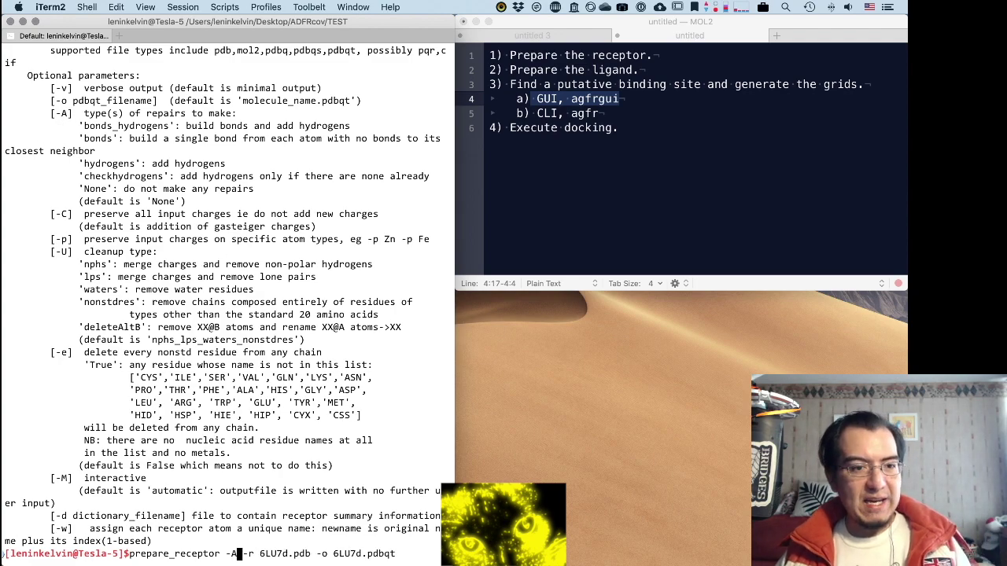
type("ydrogens")
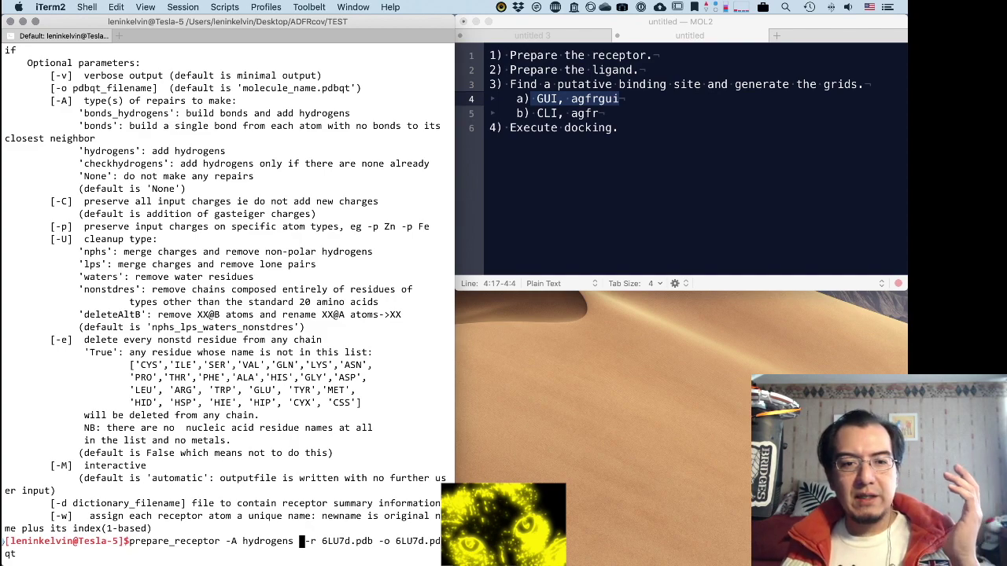
type("-U")
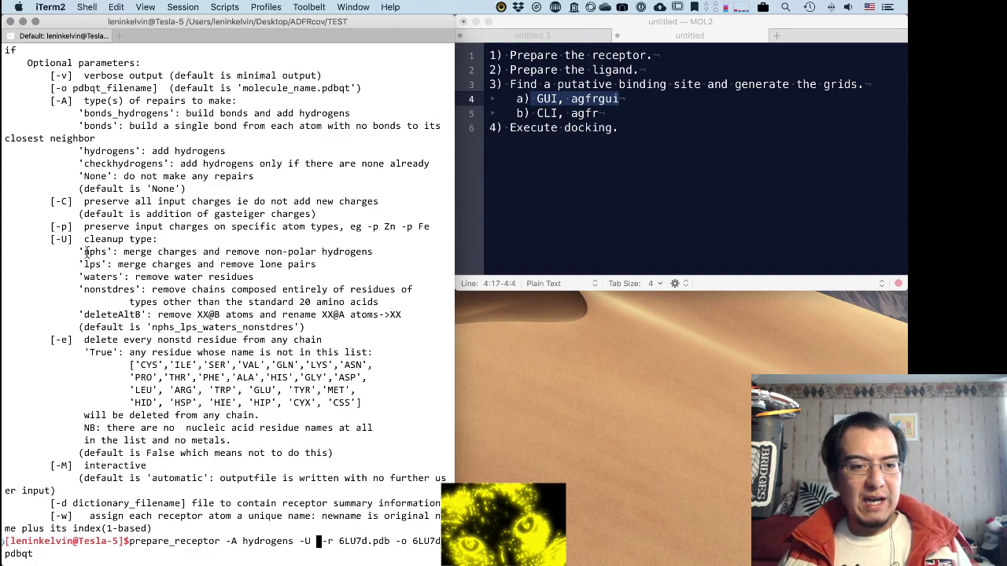
left_click_drag(83, 252, 107, 253)
type("nphs")
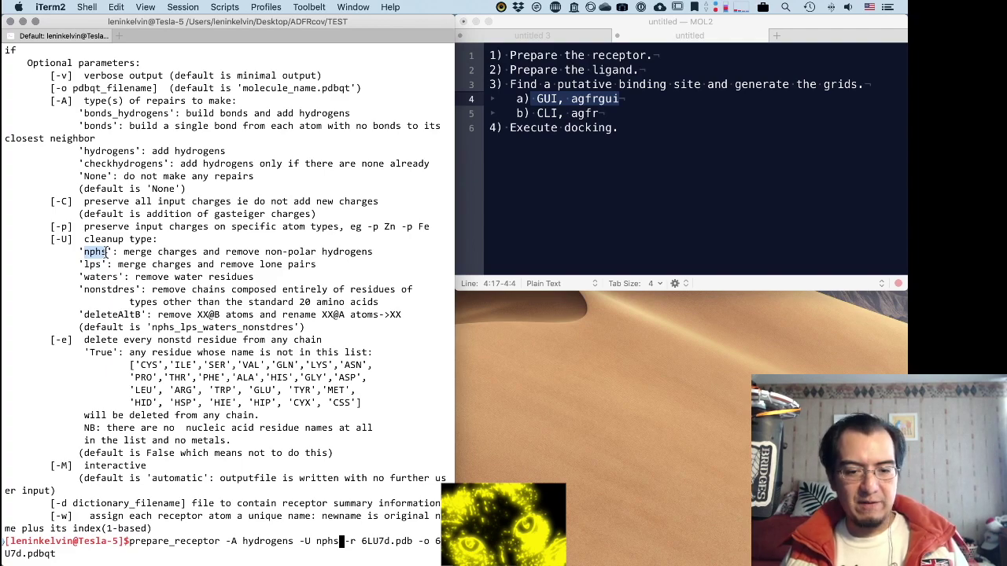
key("Return")
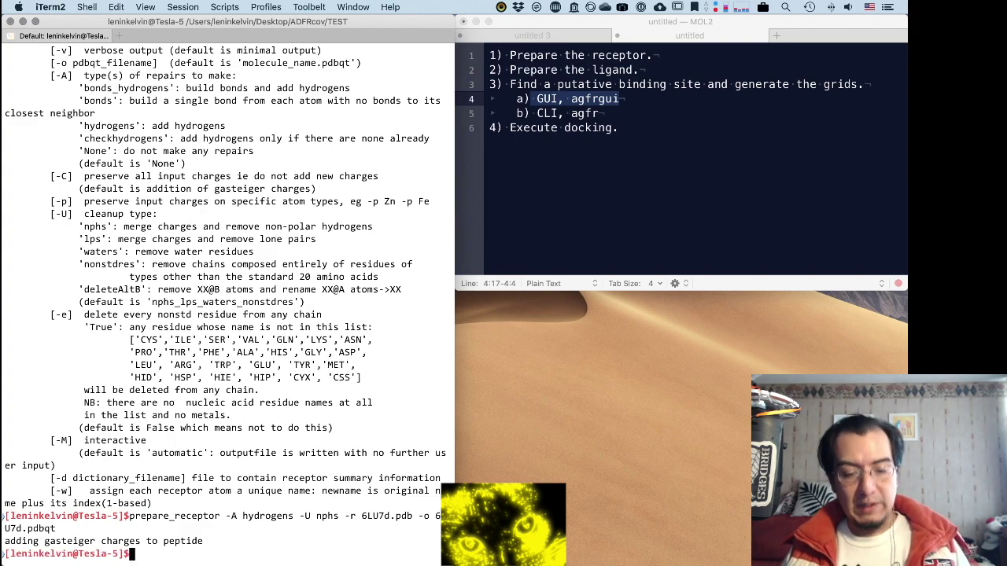
Step: Relaunch the AGFR GUI with agfrgui from iTerm2
type("ls -lasth")
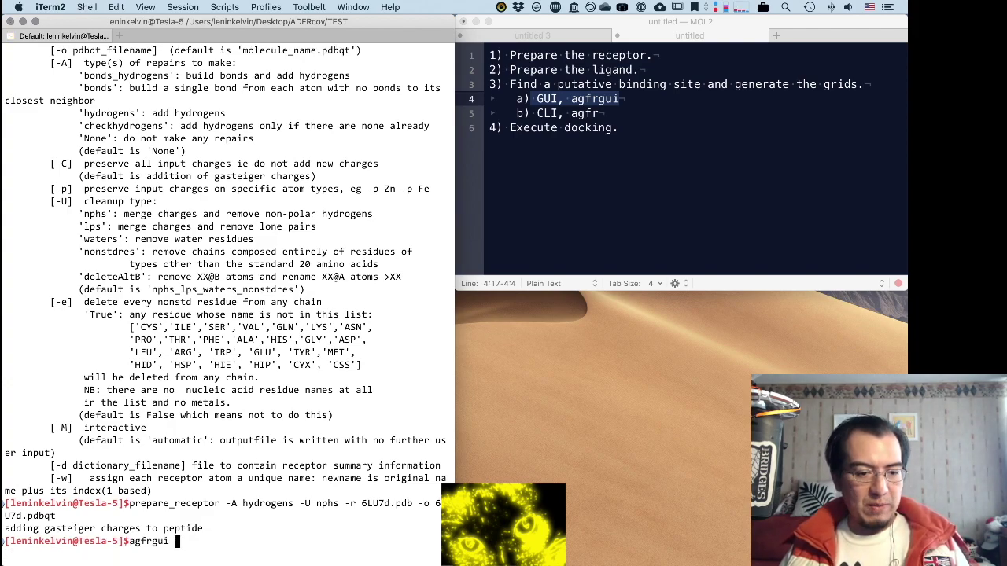
key("ctrl+u")
type("agfrgui")
key("Return")
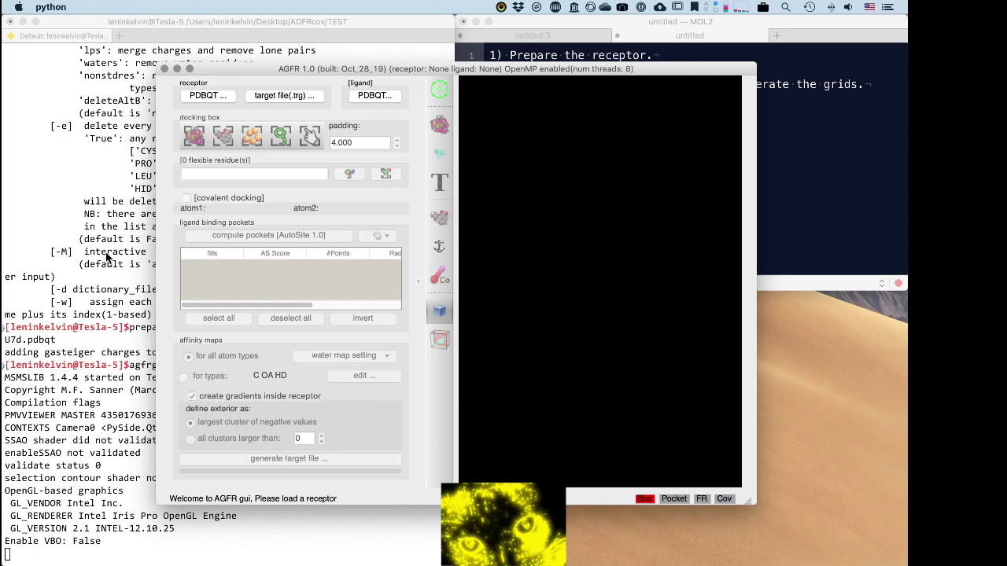
Step: Load the hydrogenated 6LU7d.pdbqt as receptor and make the AGFR window fill the screen
left_click(206, 101)
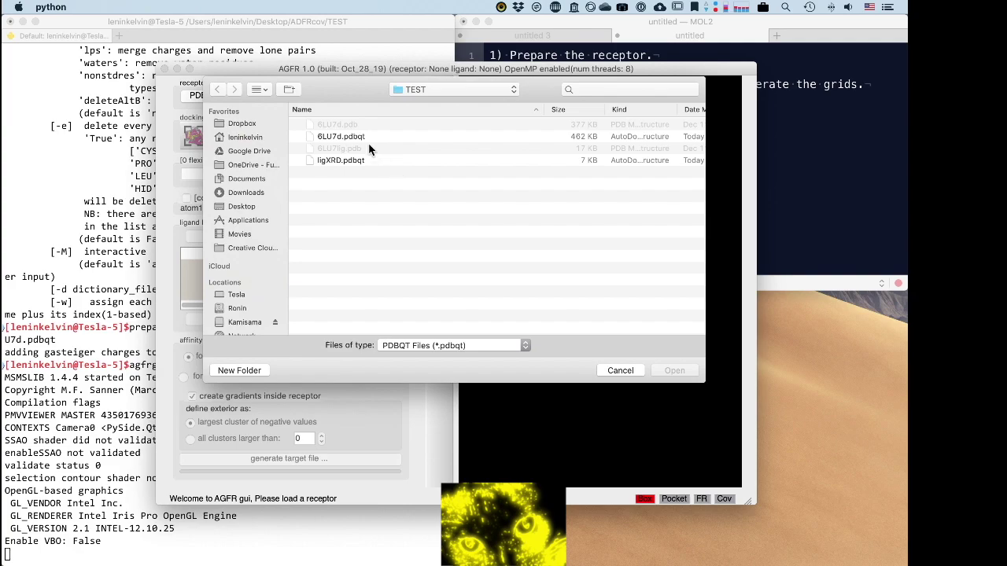
double_click(362, 140)
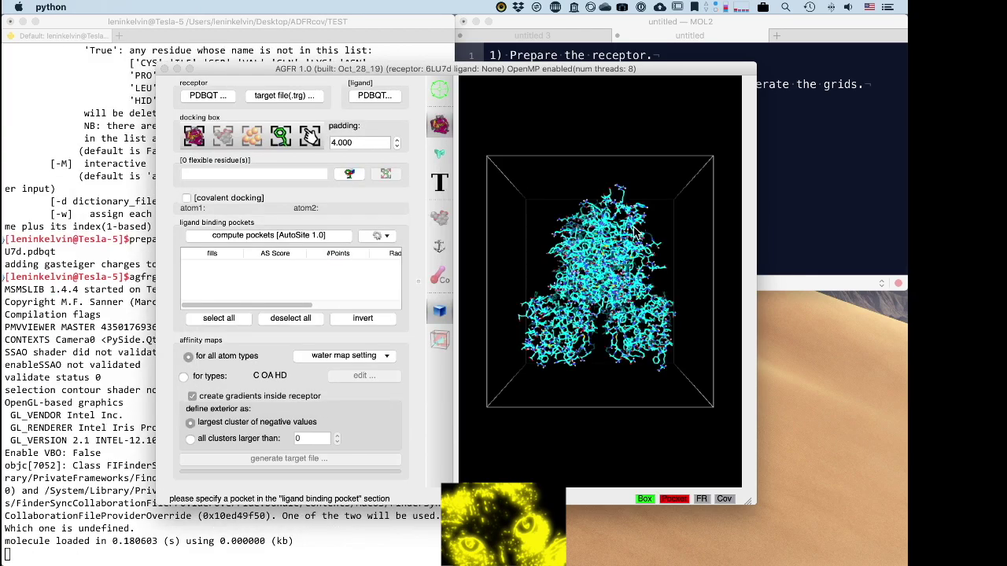
left_click_drag(629, 260, 476, 262)
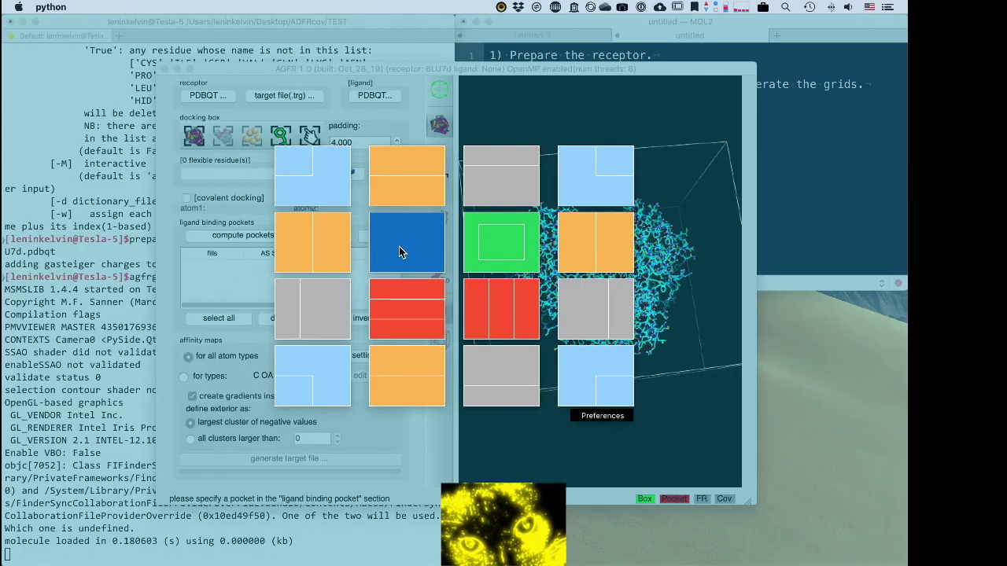
left_click(398, 246)
Step: Select AutoSite version 1.1, start computing pockets on the hydrogenated receptor, and check CPU load
left_click(223, 188)
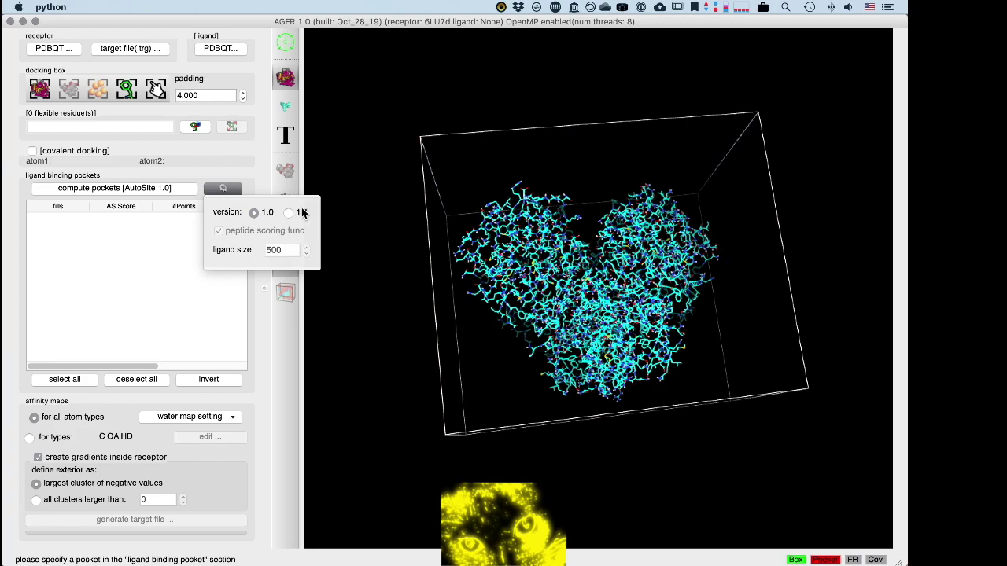
left_click(292, 212)
left_click(228, 189)
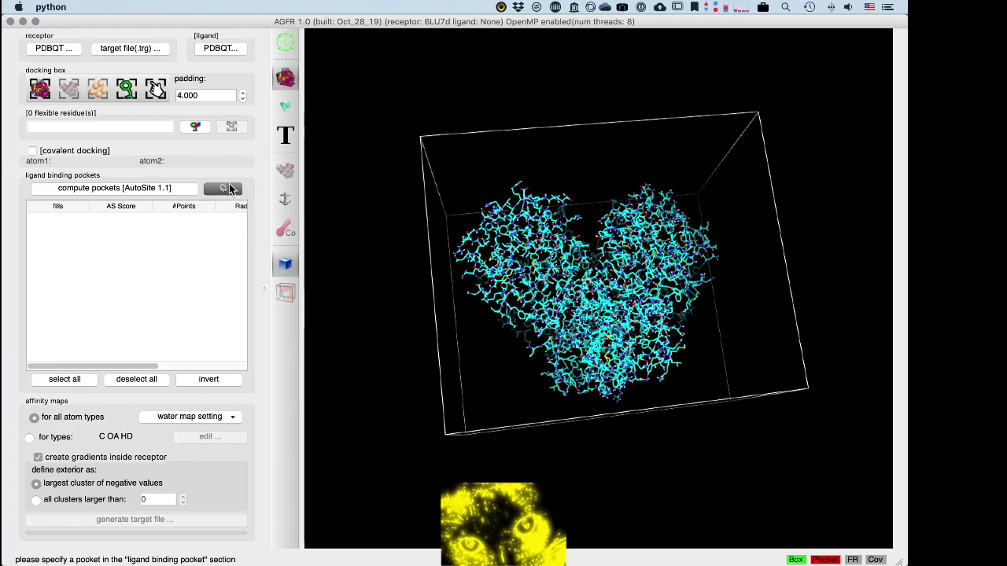
left_click(102, 190)
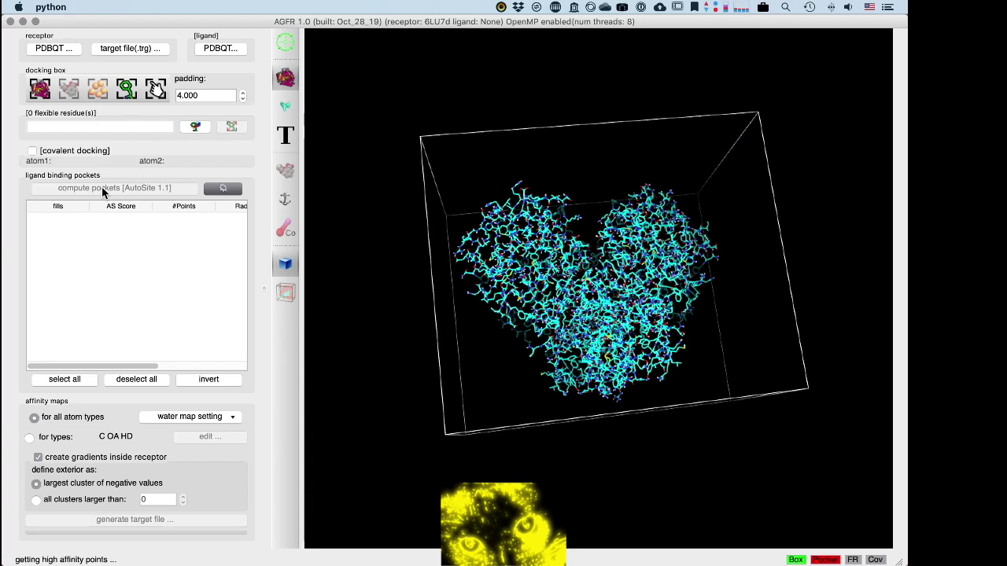
left_click(741, 14)
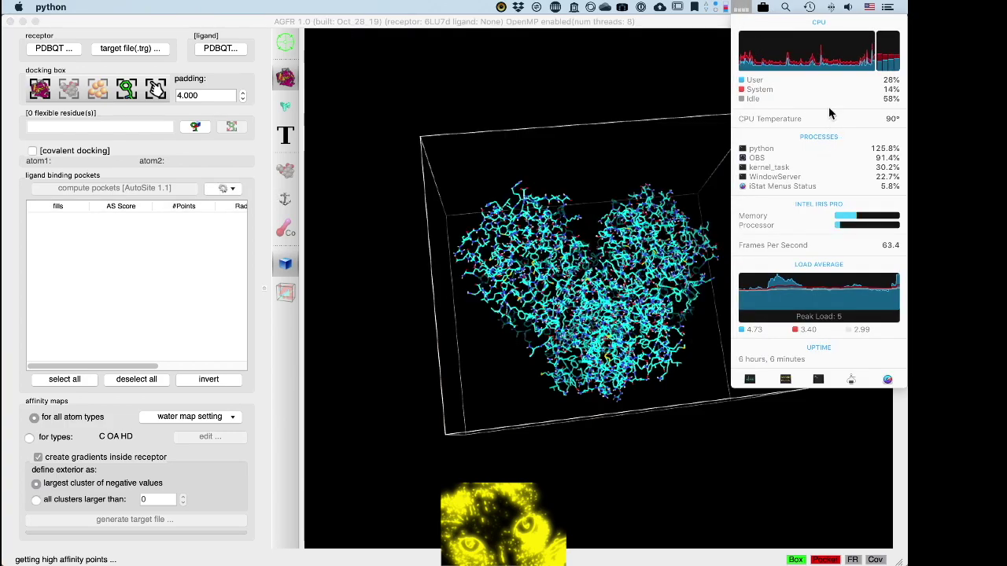
Step: Wait for AutoSite 1.1 to rank the pockets, led by fill 1 (AS Score 288.13, 55 points)
left_click(740, 7)
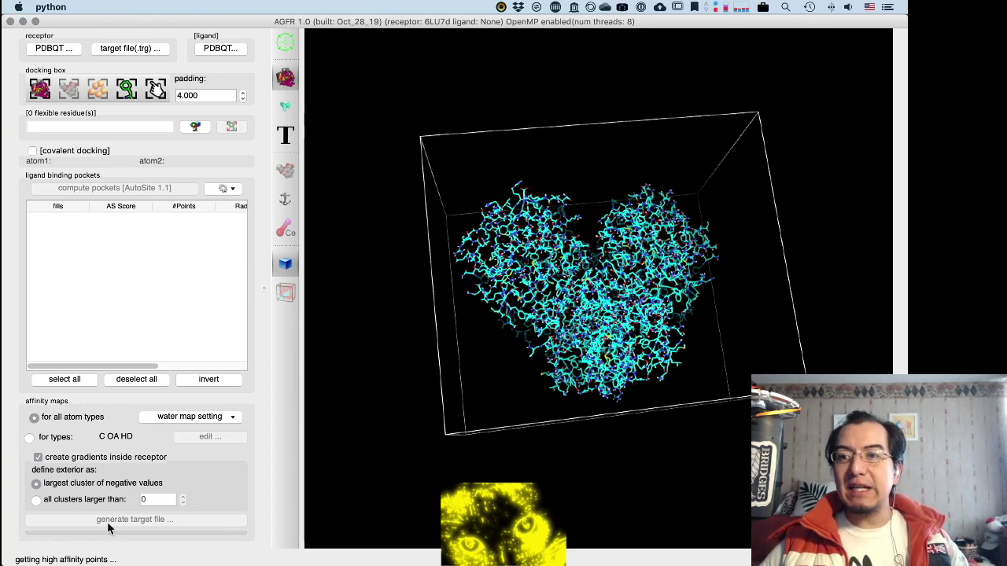
left_click(740, 7)
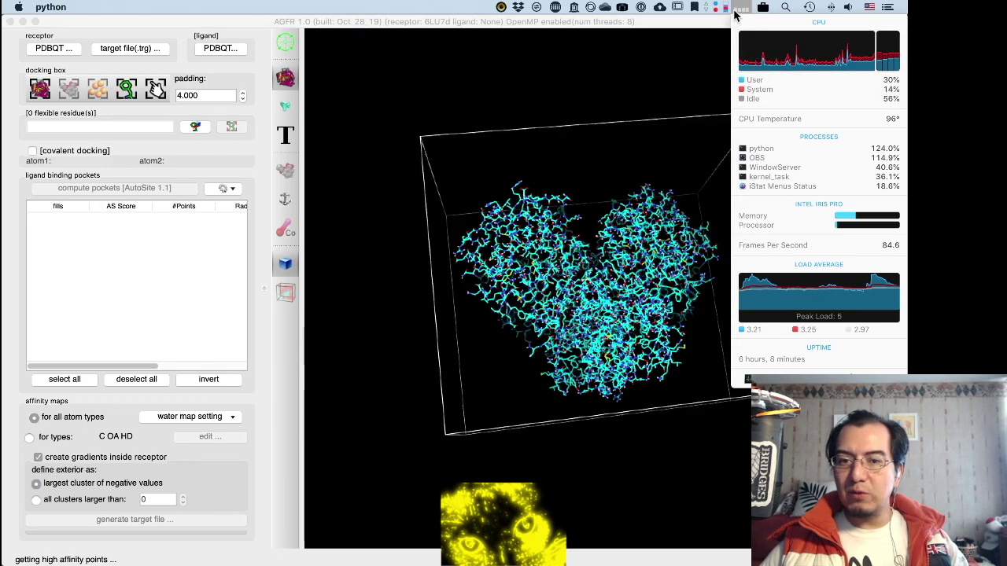
left_click(344, 412)
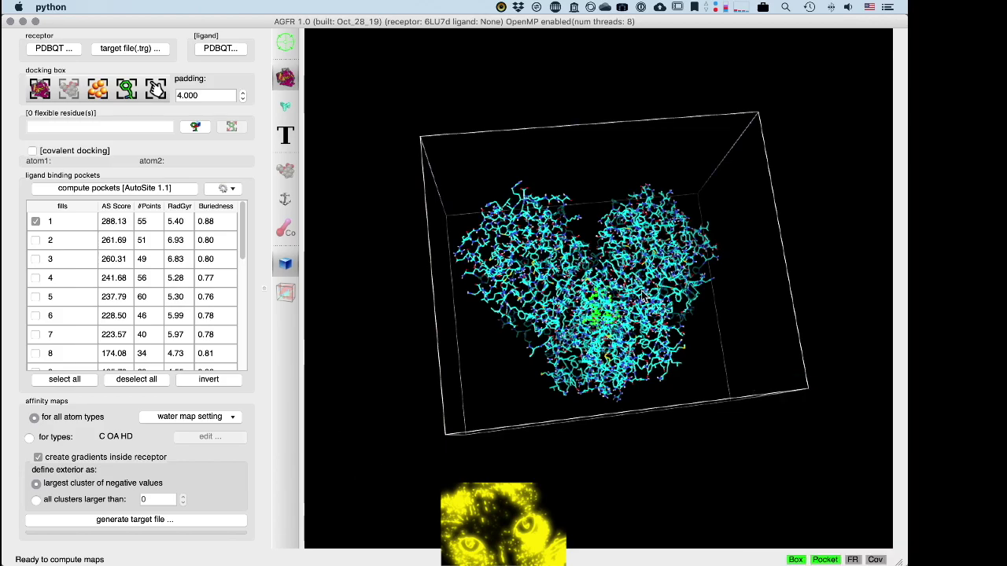
Step: Inspect pocket 1, then uncheck it and check pocket 2 (AS Score 261.69, 51 points)
left_click_drag(643, 295, 710, 254)
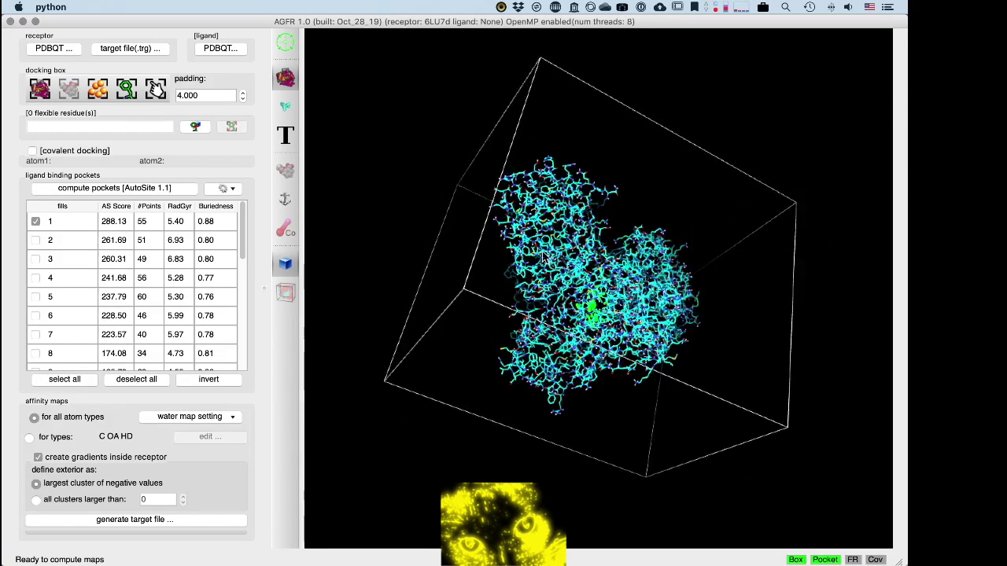
left_click_drag(565, 290, 646, 180)
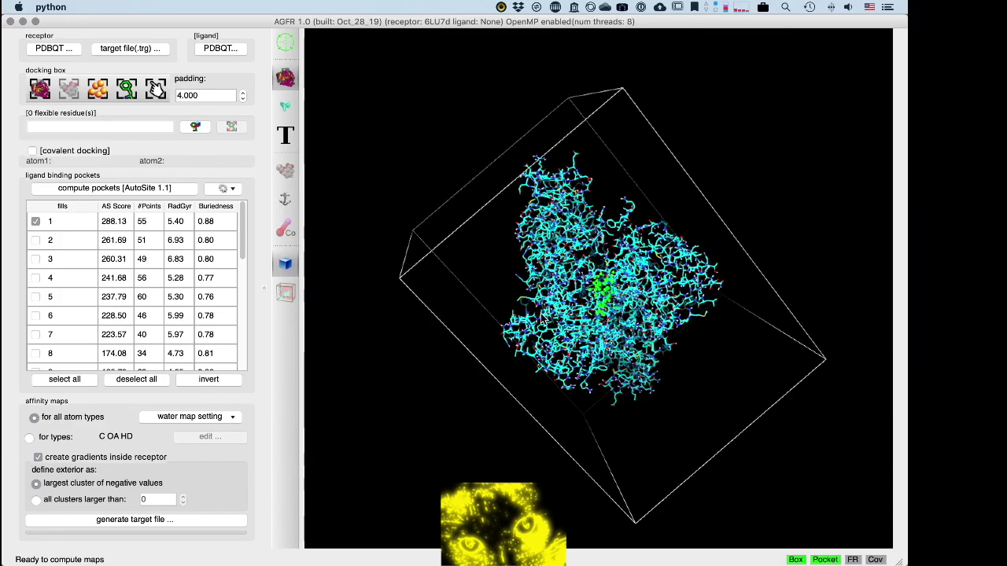
left_click_drag(544, 319, 497, 375)
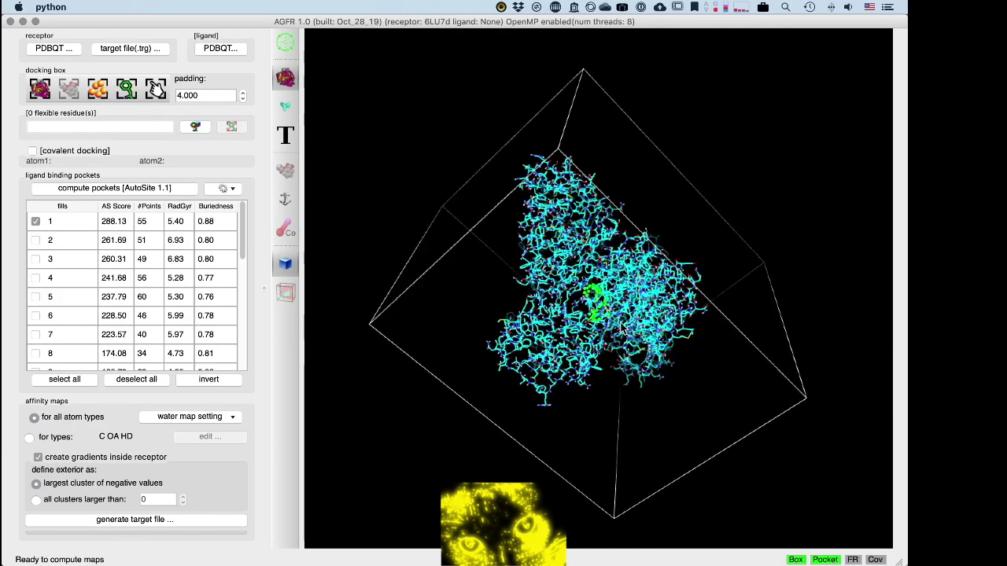
left_click_drag(663, 380, 584, 206)
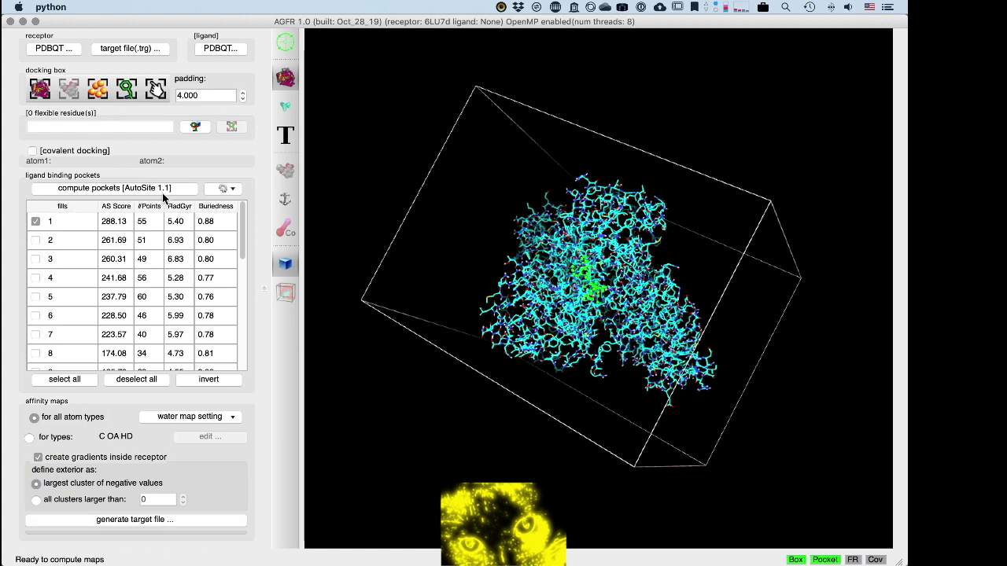
left_click(35, 222)
left_click(36, 224)
left_click(36, 240)
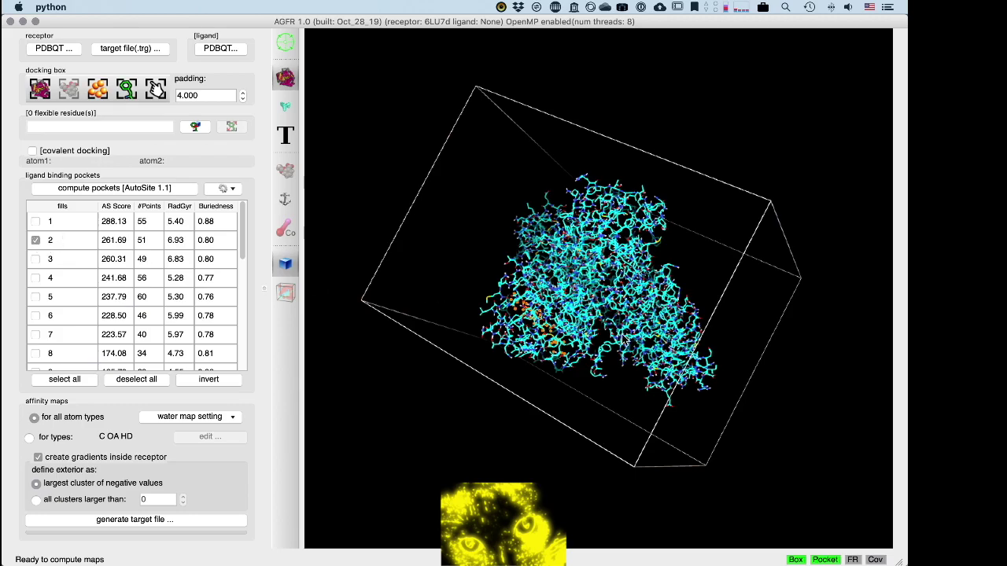
Step: Zoom into the receptor and rotate it to compare pocket 3's yellow and pocket 2's orange points
left_click_drag(623, 339, 705, 165)
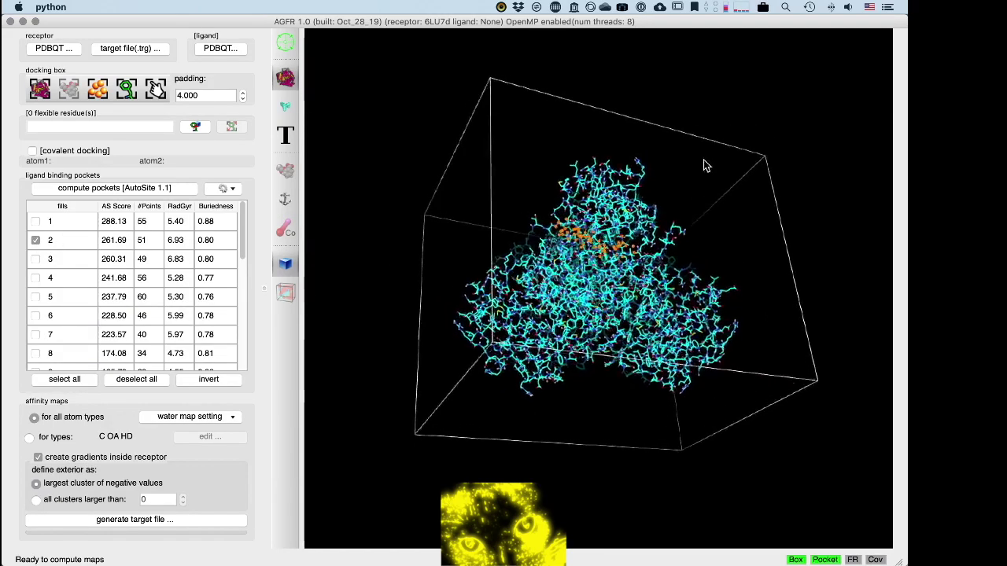
scroll(655, 338, "up", 5)
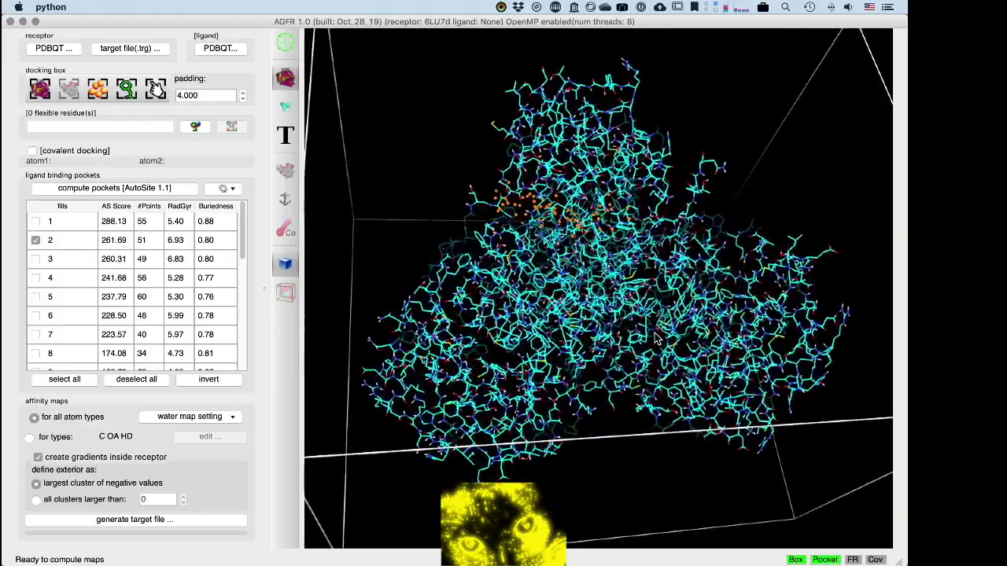
left_click_drag(655, 338, 600, 250)
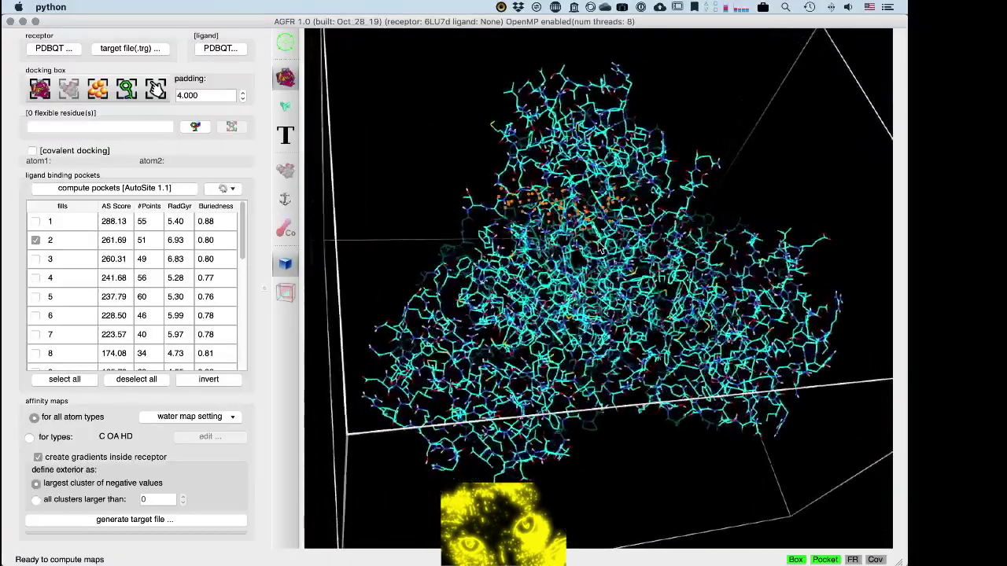
left_click_drag(607, 285, 618, 295)
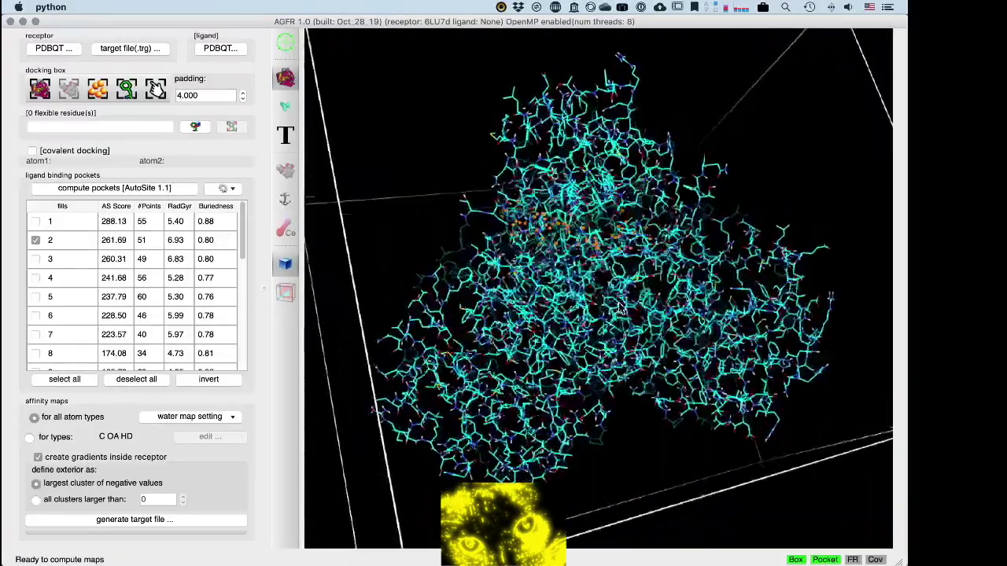
left_click_drag(610, 256, 610, 348)
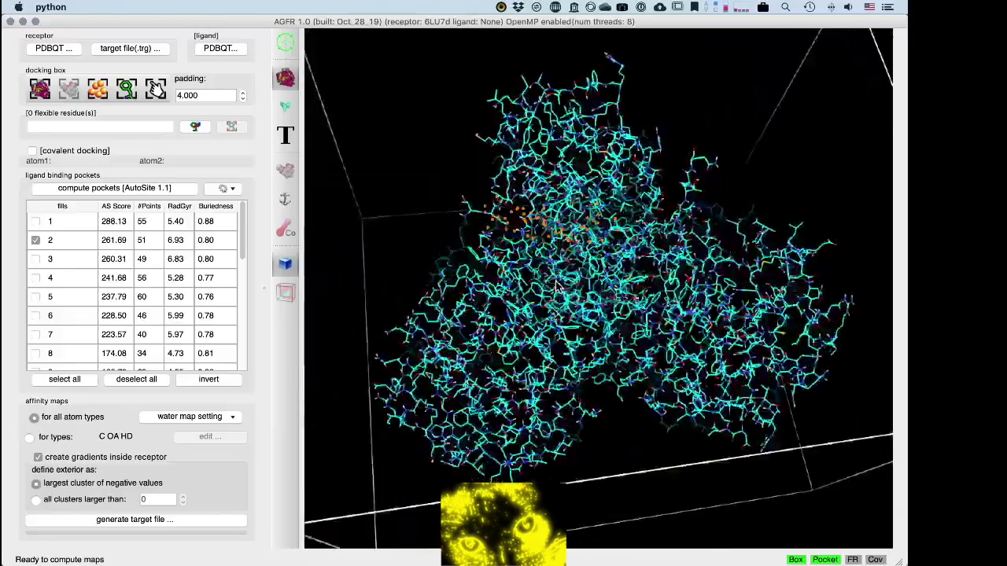
left_click_drag(556, 286, 557, 203)
left_click_drag(627, 137, 307, 267)
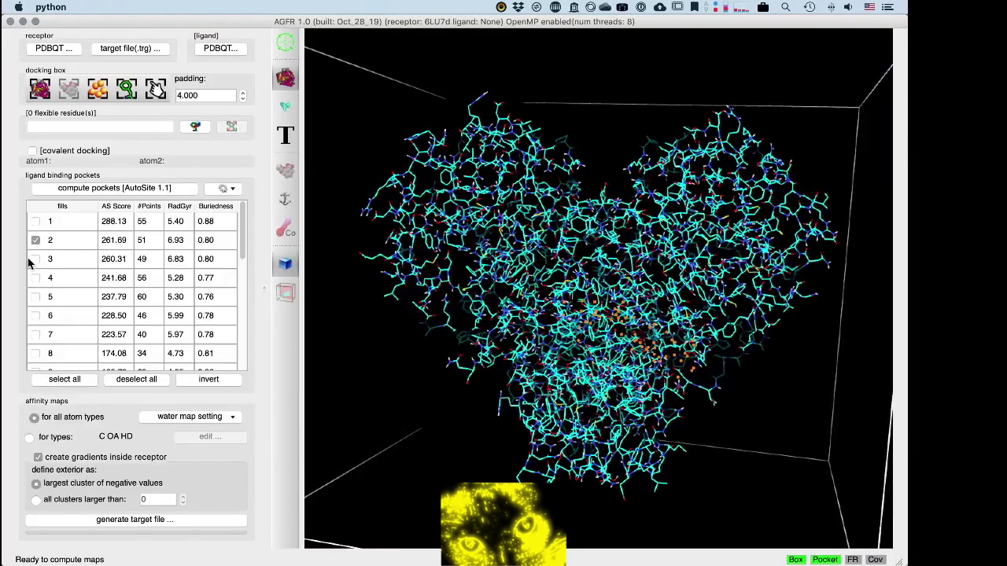
left_click_drag(497, 313, 683, 246)
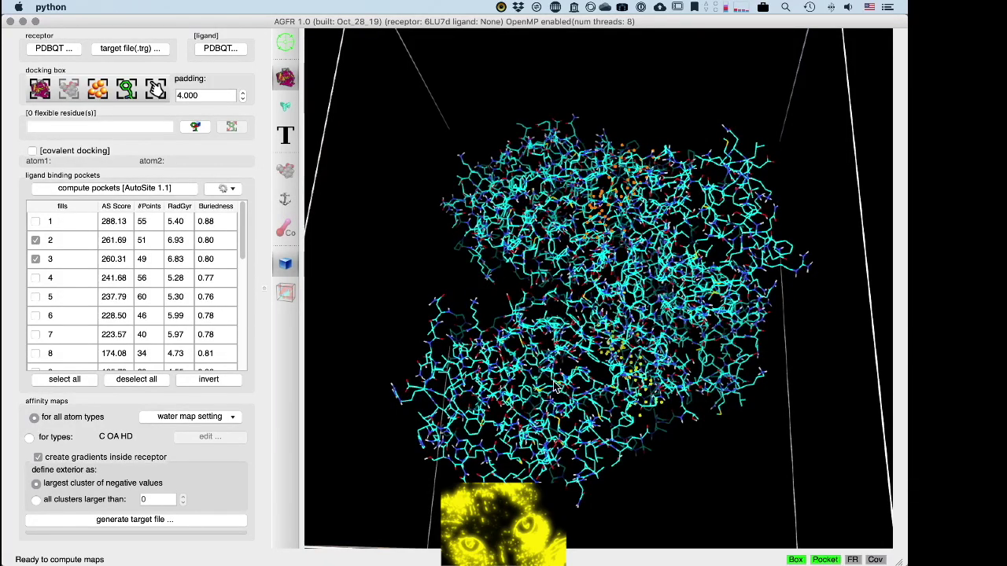
left_click_drag(554, 385, 600, 118)
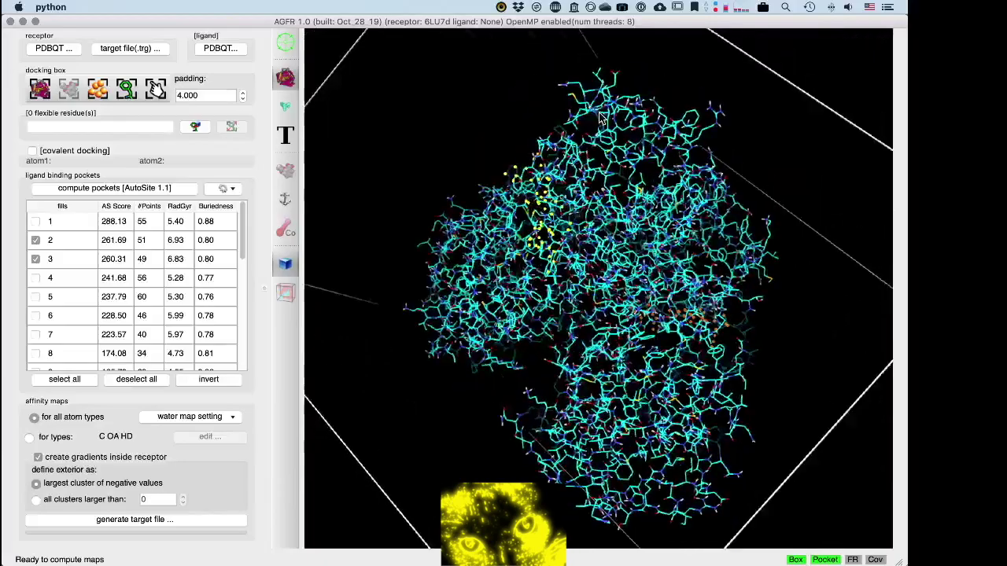
left_click_drag(695, 226, 862, 286)
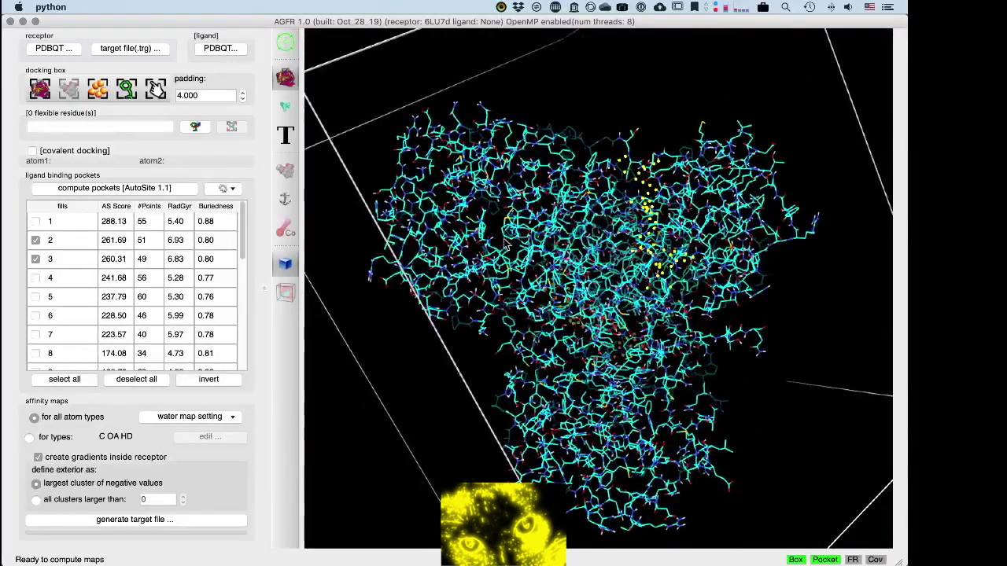
left_click_drag(506, 244, 486, 208)
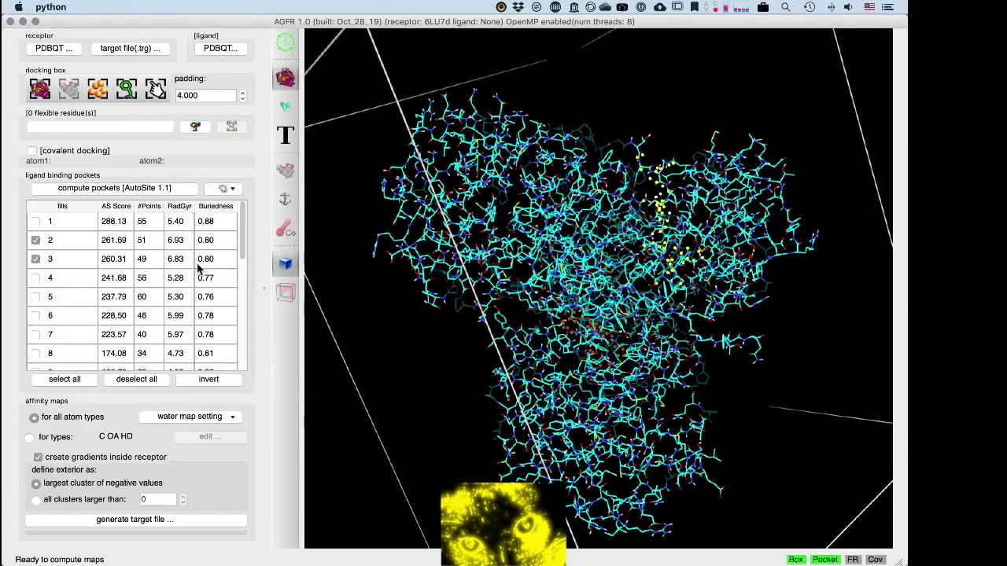
Step: Clear pockets 2 and 3, then preview pockets 4 through 7 in turn
left_click(35, 242)
left_click(35, 278)
left_click(35, 260)
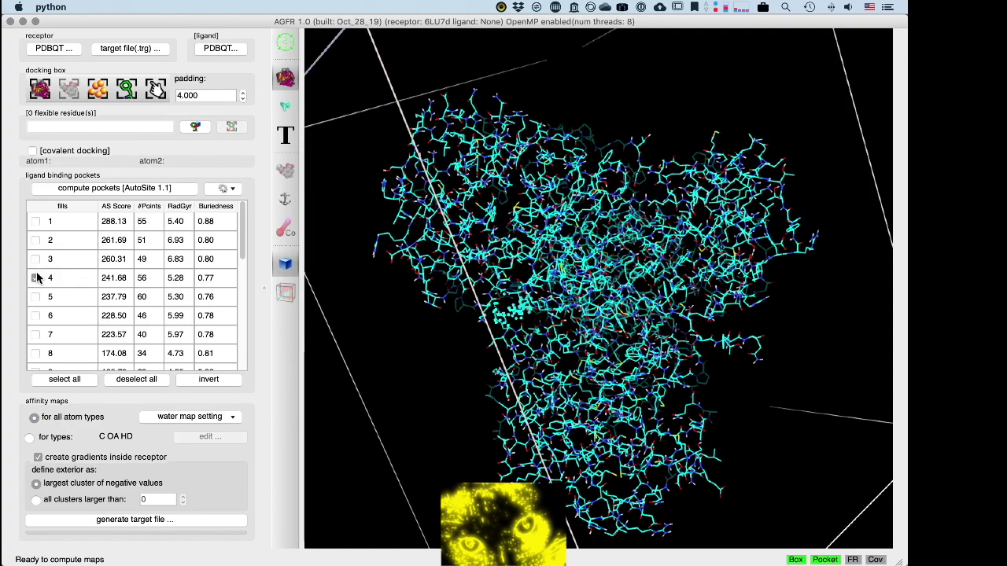
left_click(35, 297)
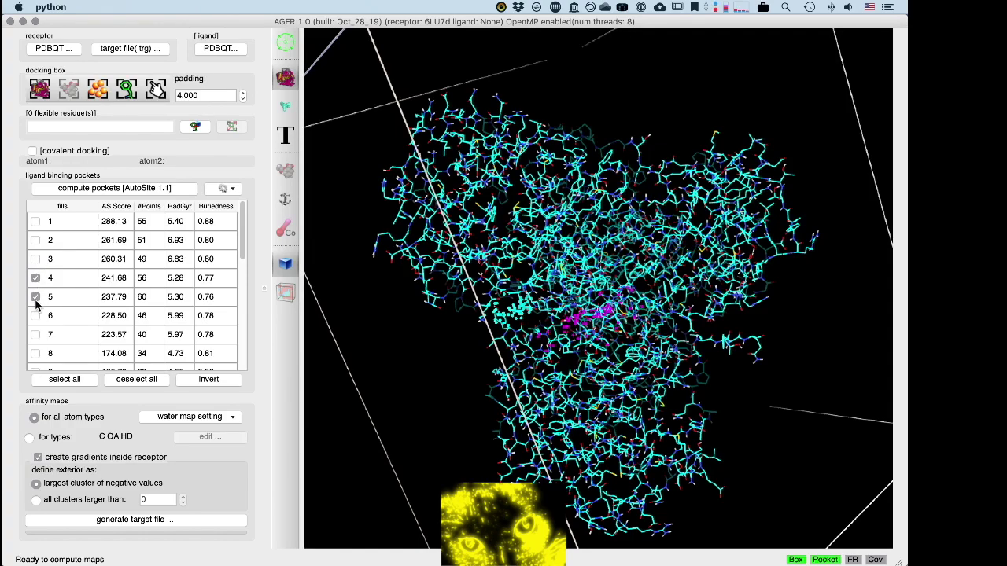
left_click(35, 280)
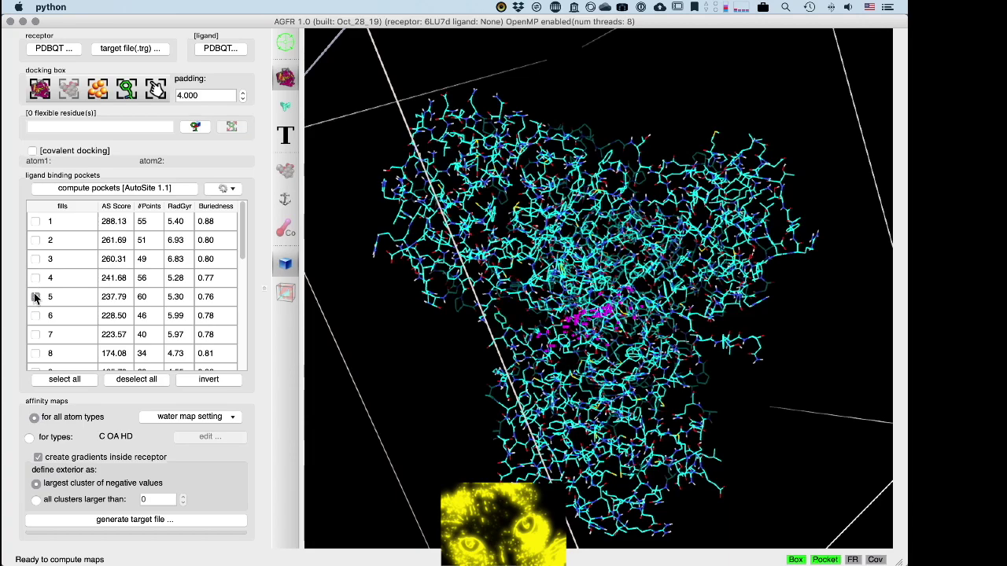
left_click(36, 316)
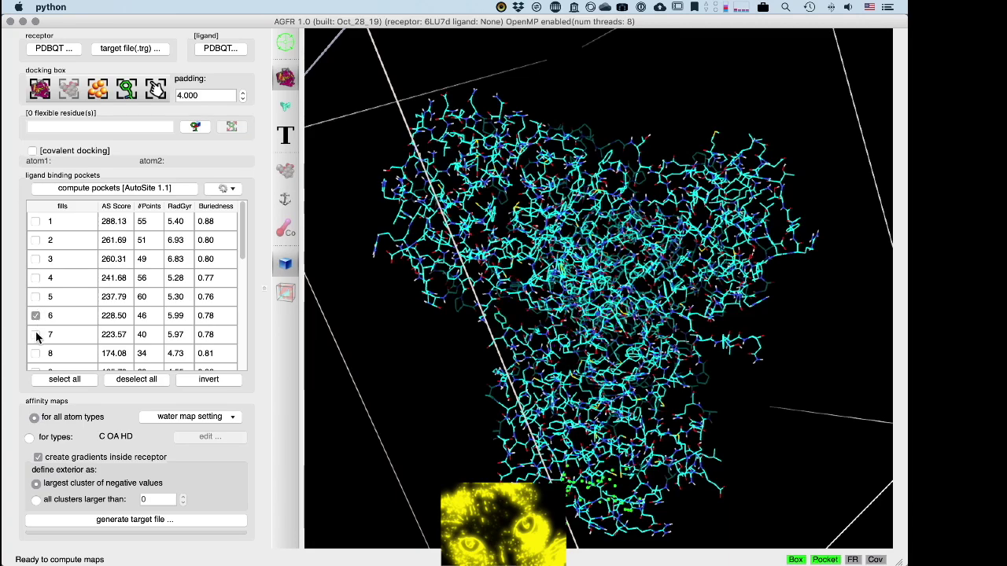
left_click(36, 334)
left_click(36, 316)
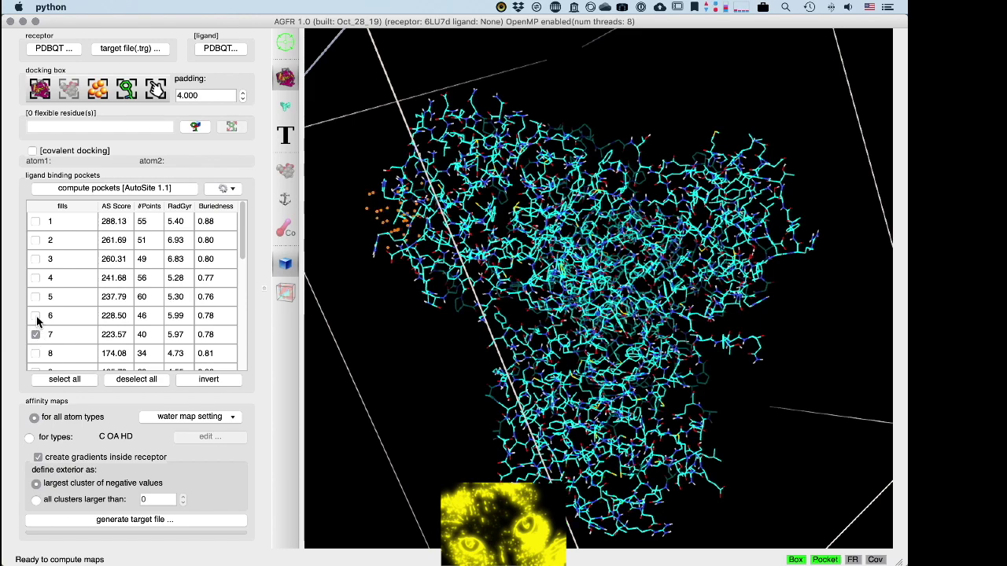
Step: Preview pockets 8 and 9, then untick every pocket so none is chosen
left_click(36, 354)
scroll(34, 356, "down", 3)
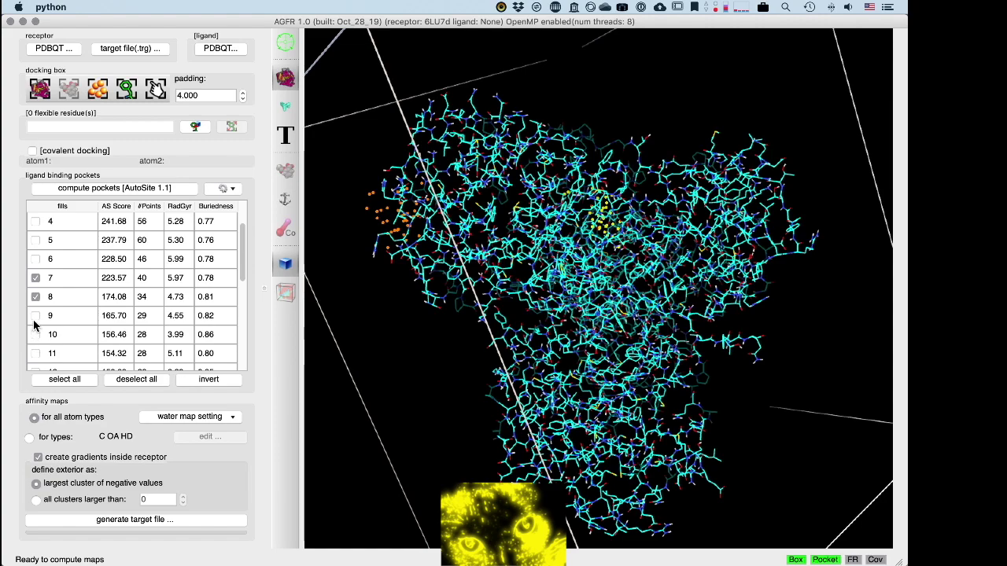
left_click(35, 316)
left_click(36, 317)
left_click(35, 297)
left_click(36, 279)
scroll(100, 250, "up", 3)
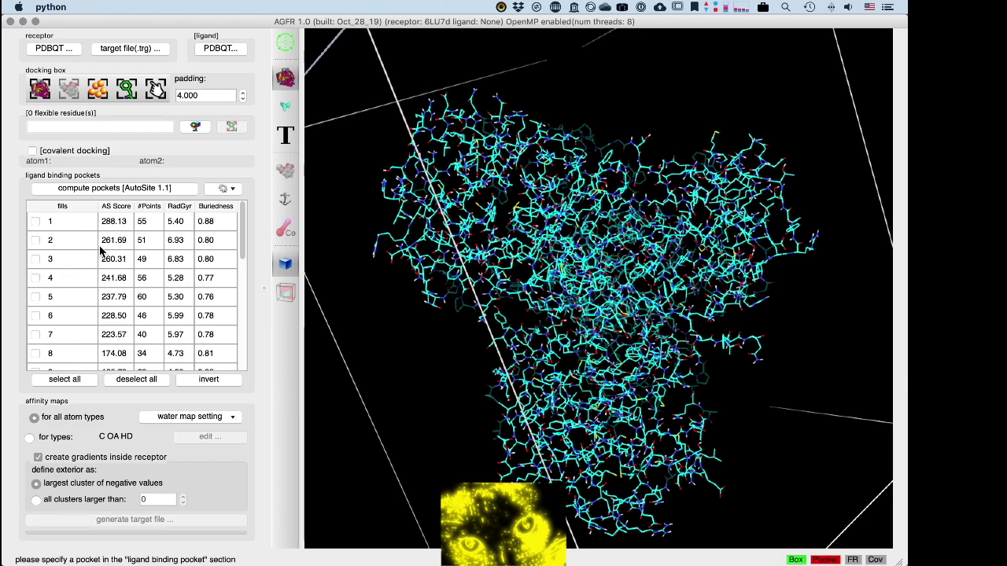
left_click(221, 49)
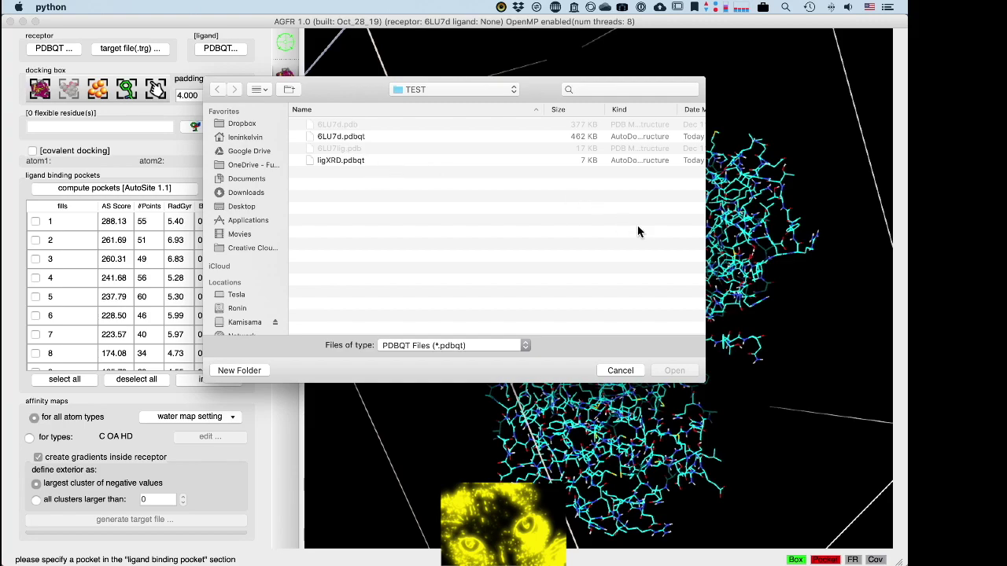
Step: Load ligXRD.pdbqt from the TEST folder as the ligand and rotate to locate it
left_click(344, 162)
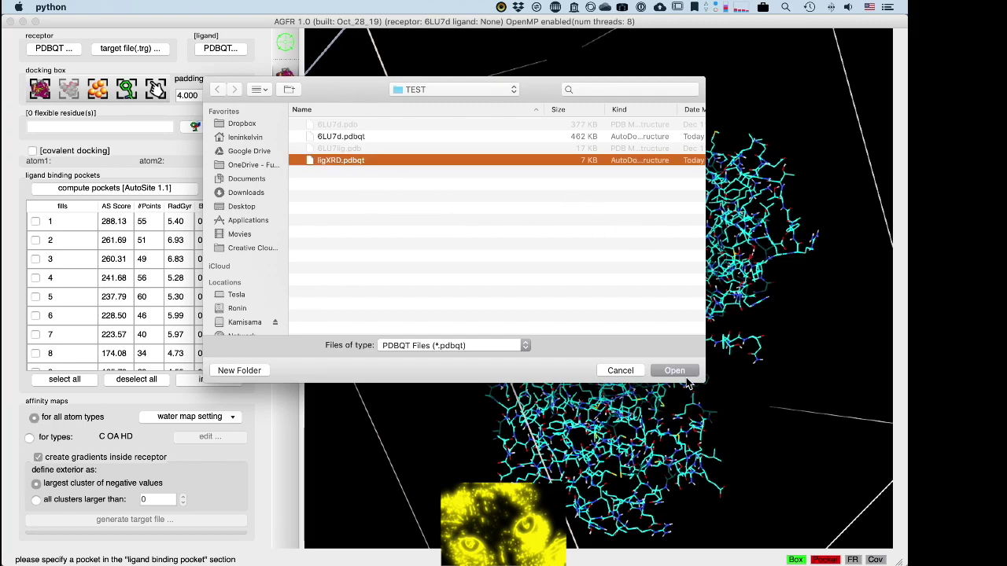
left_click(673, 370)
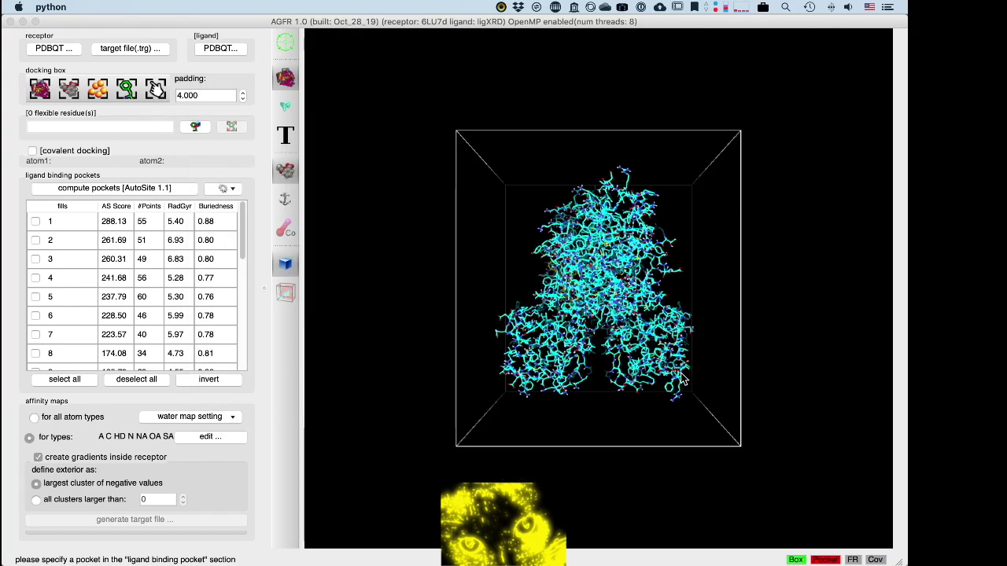
left_click_drag(681, 379, 646, 372)
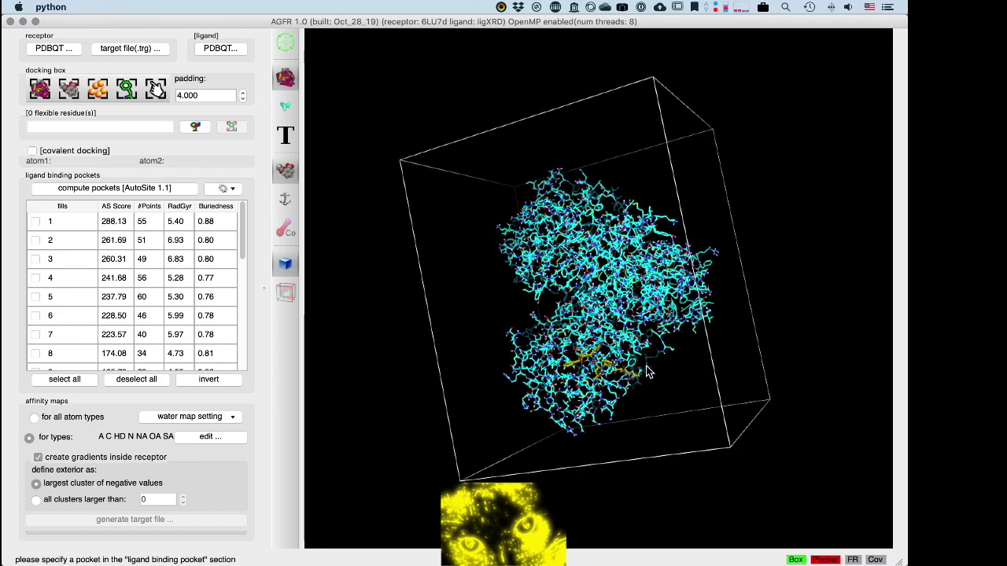
left_click_drag(564, 348, 495, 260)
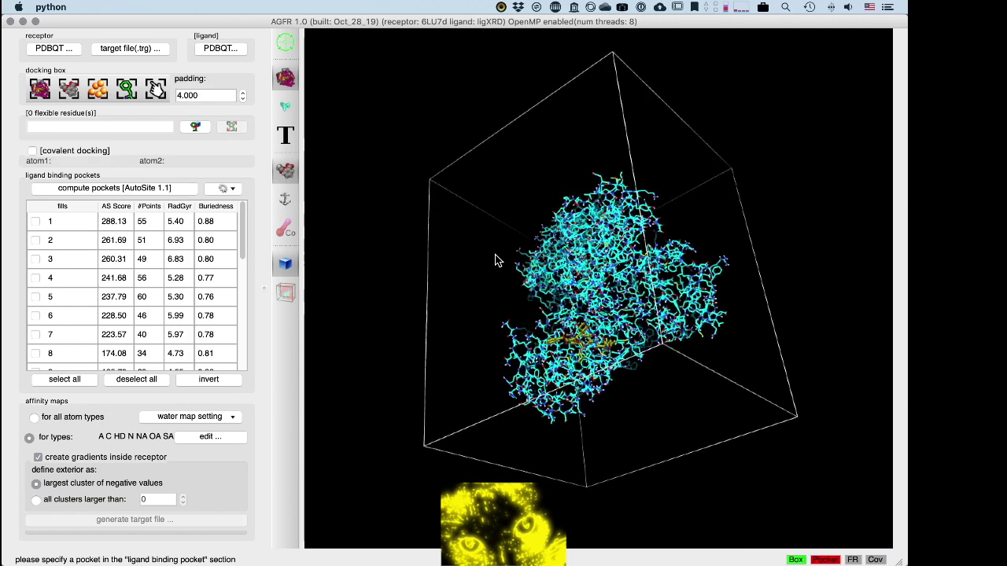
Step: Step through pockets 1 to 3, then display pockets 4 and 5 in the receptor
left_click(39, 222)
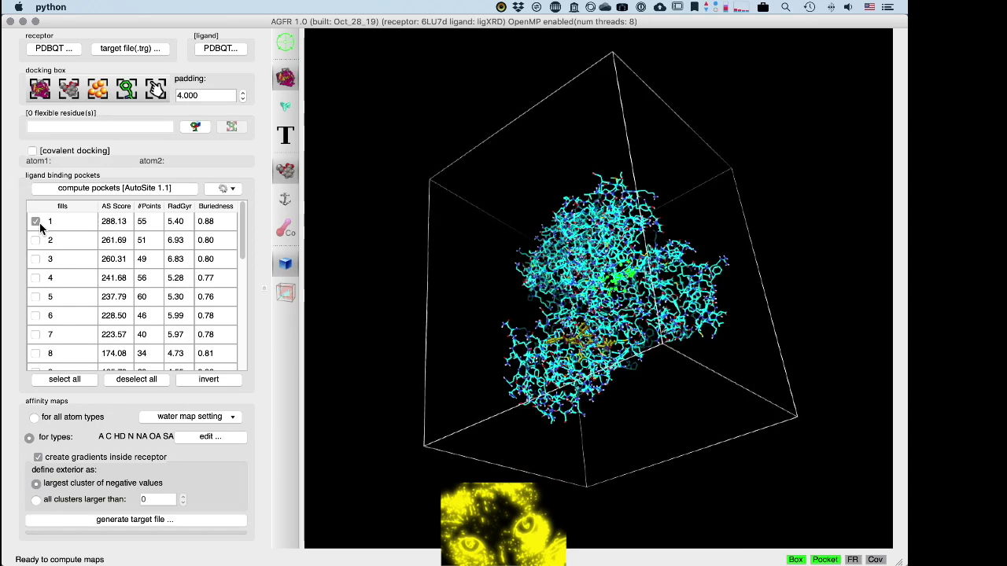
left_click(36, 241)
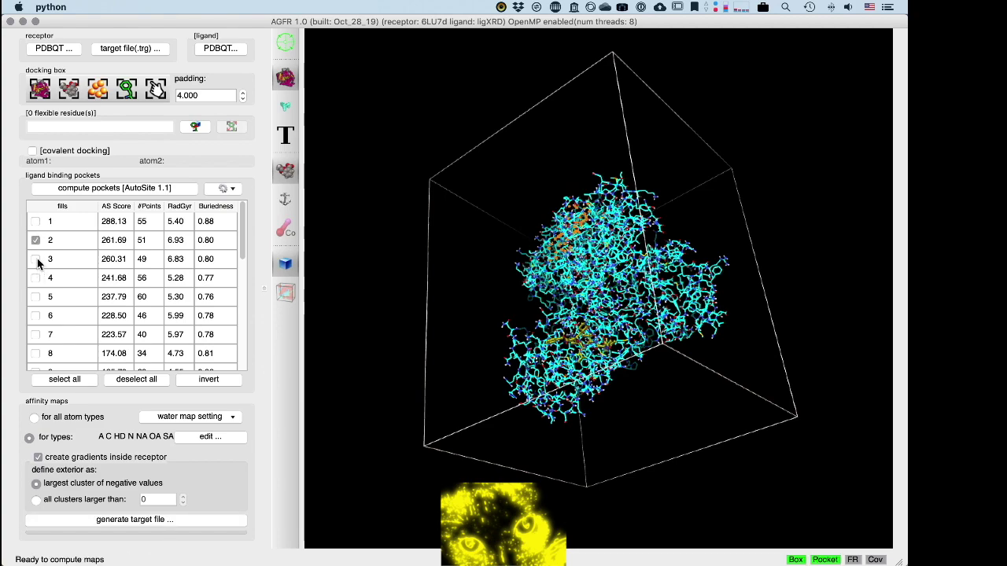
left_click(36, 260)
left_click(35, 241)
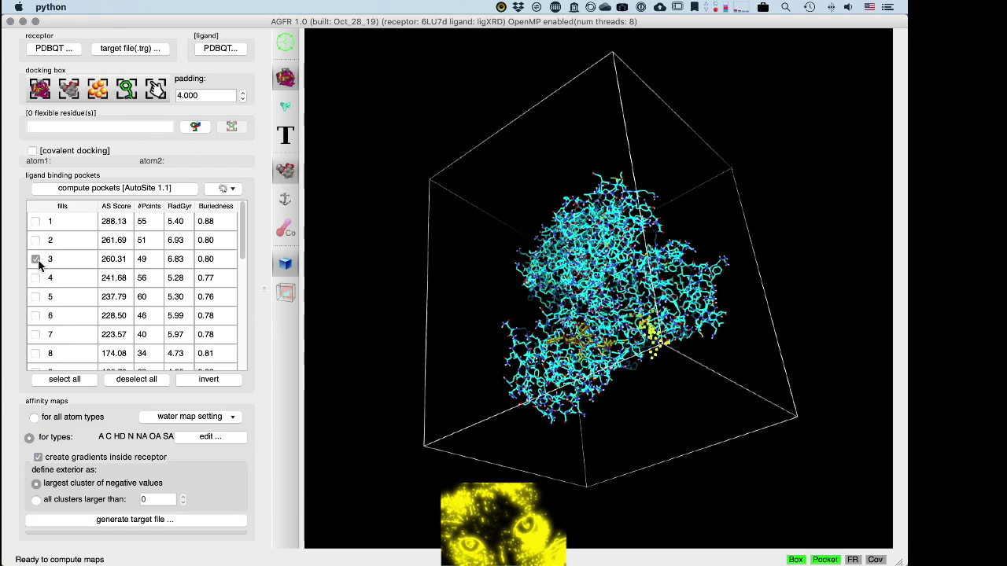
left_click(36, 278)
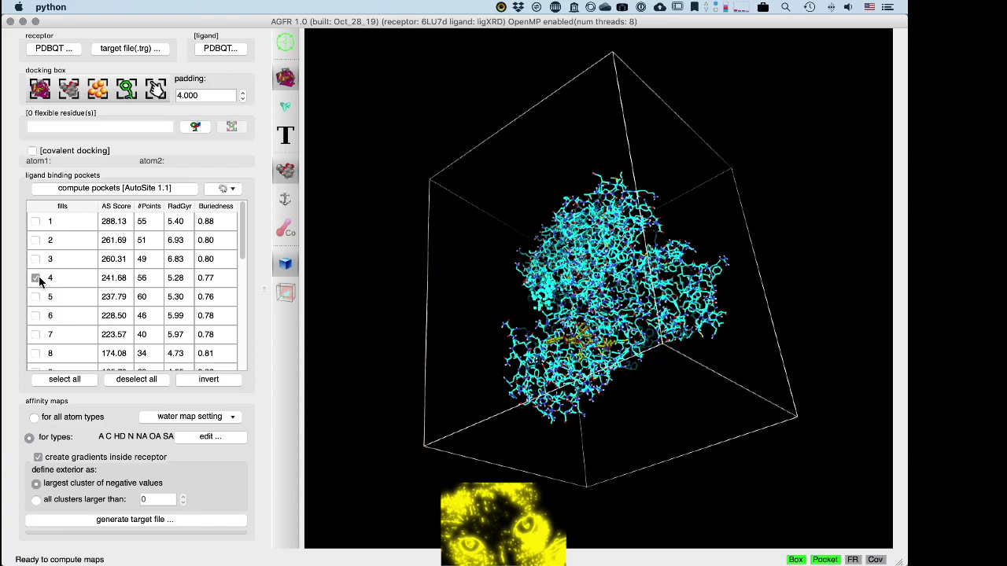
left_click(36, 297)
left_click_drag(431, 336, 586, 299)
Step: Add pockets 6 to 8, then hide pockets 7 through 4 so pocket 8 remains
left_click(35, 316)
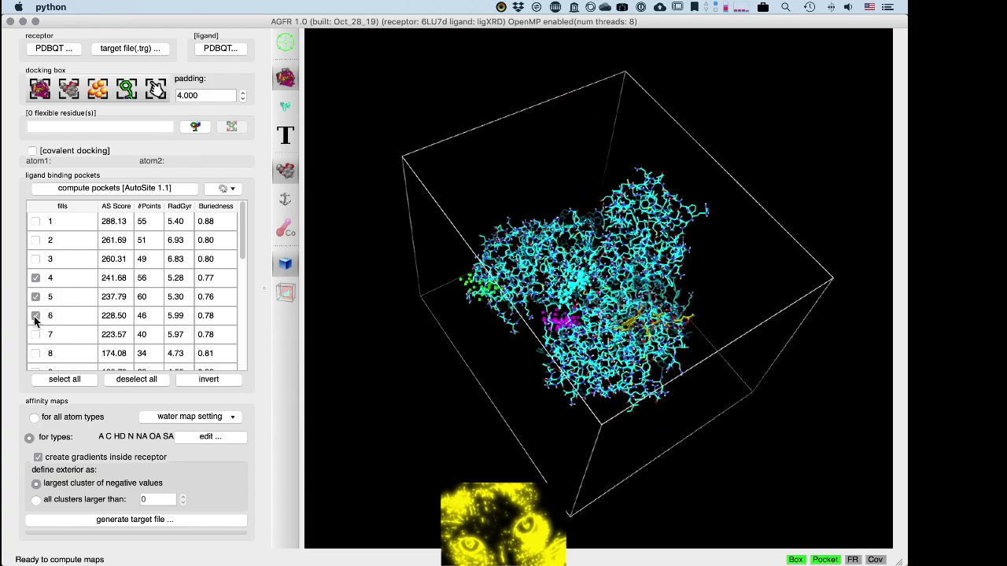
left_click(36, 335)
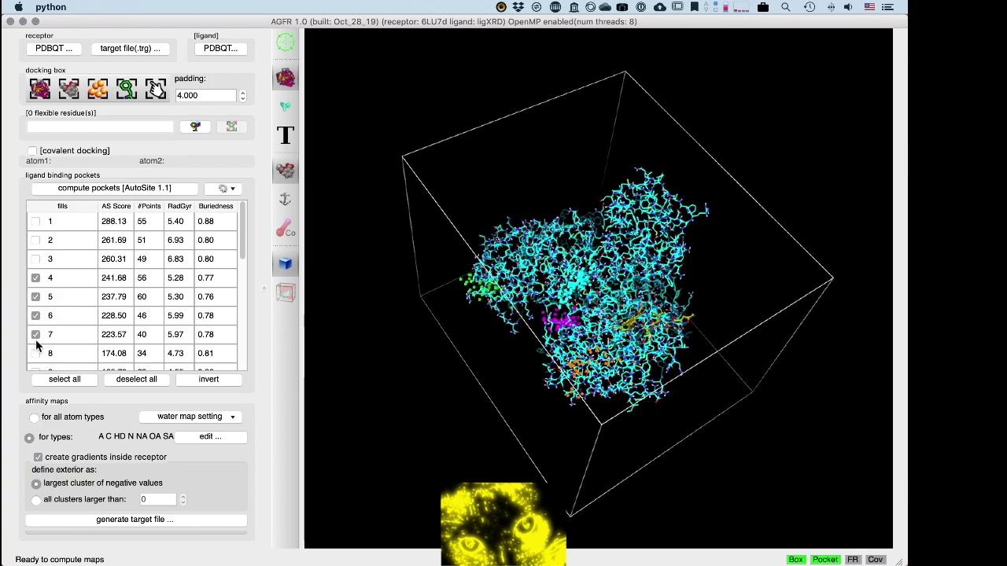
left_click(35, 353)
left_click(35, 335)
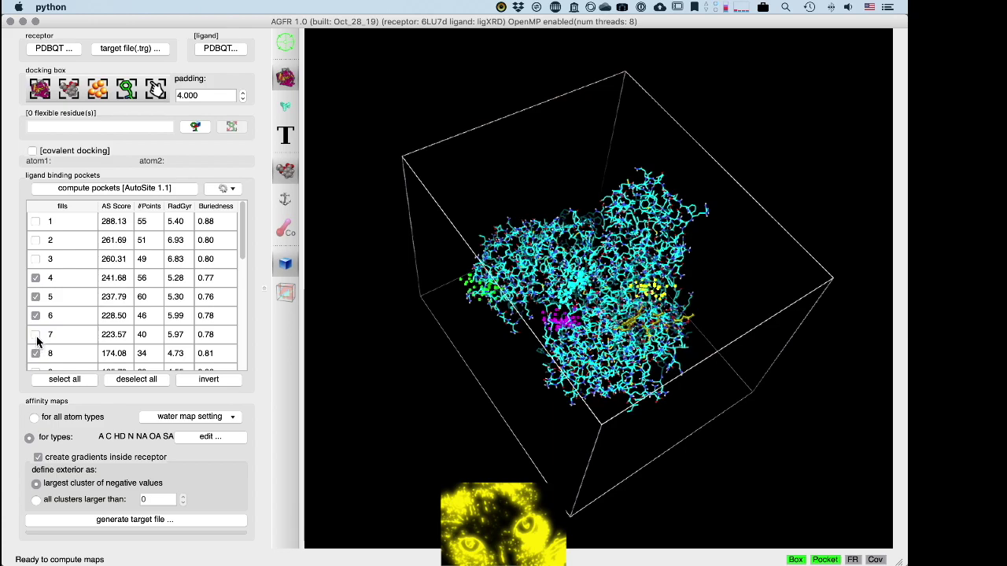
left_click(37, 317)
left_click(36, 294)
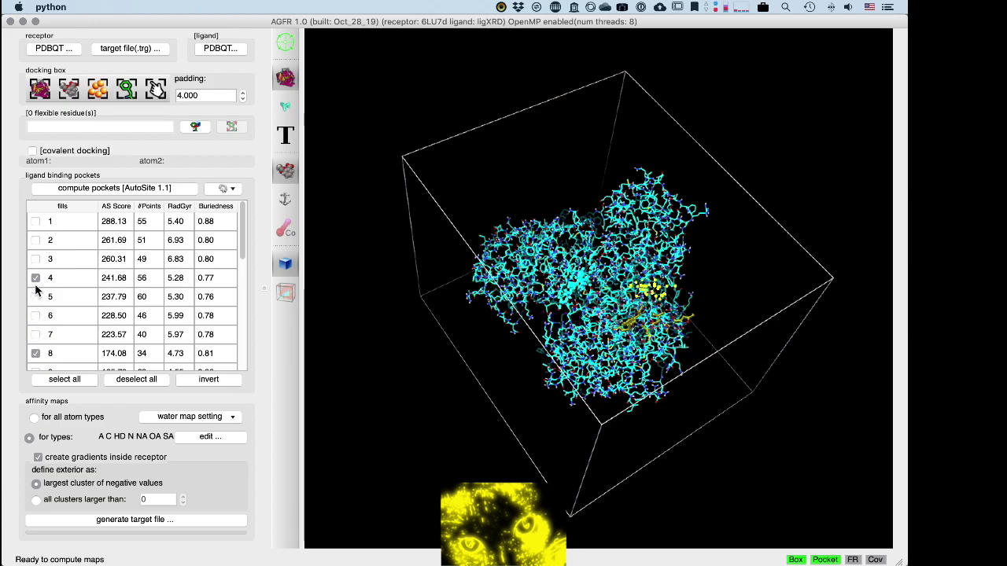
left_click(36, 279)
scroll(35, 282, "down", 3)
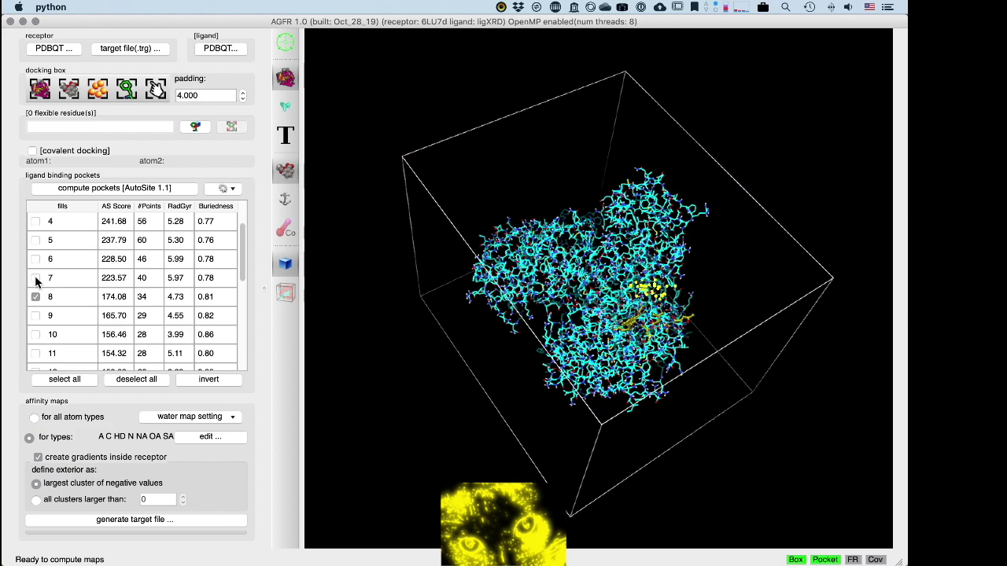
Step: Display pockets 9 and 13 and rotate the receptor to compare their points
left_click(36, 316)
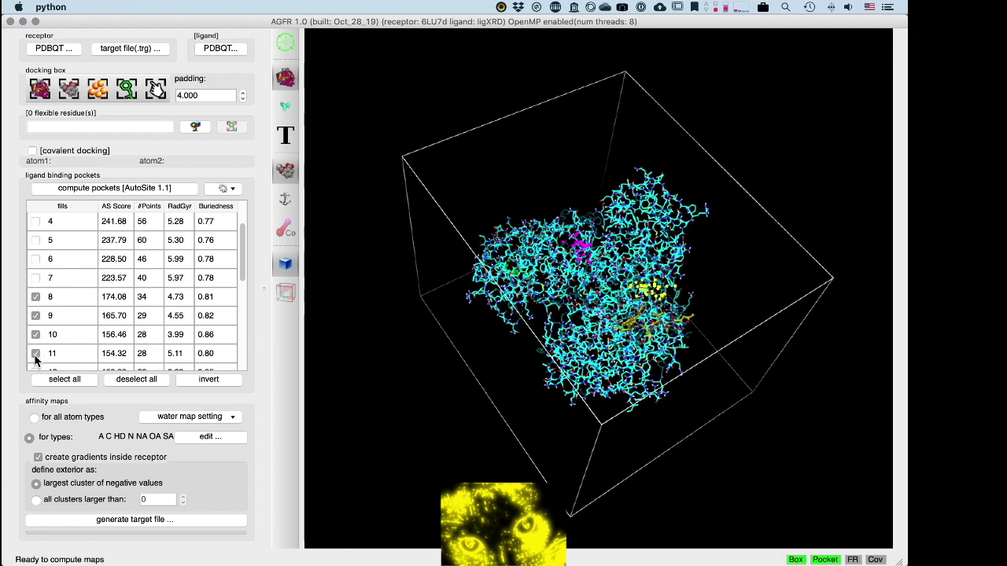
scroll(36, 358, "down", 4)
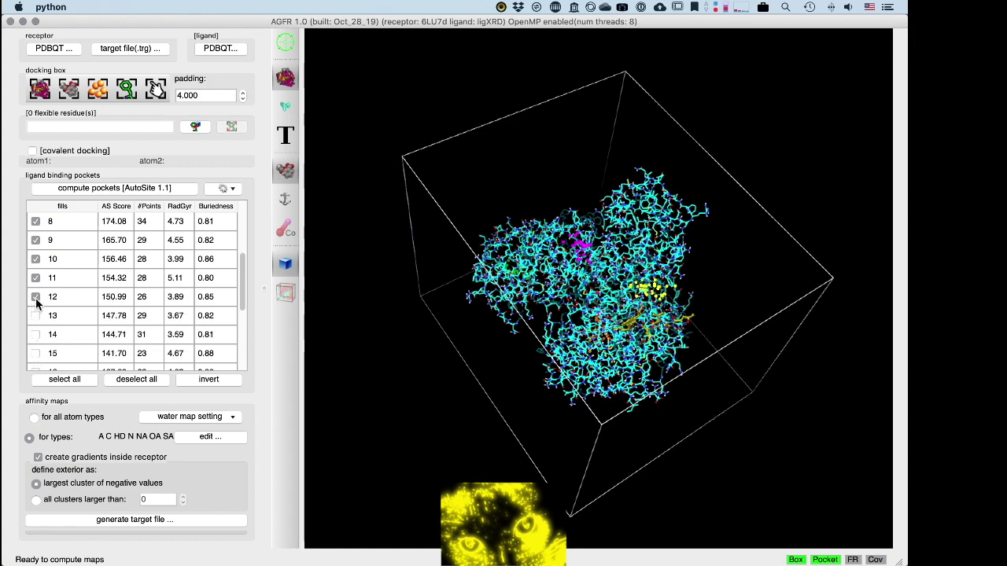
left_click(36, 315)
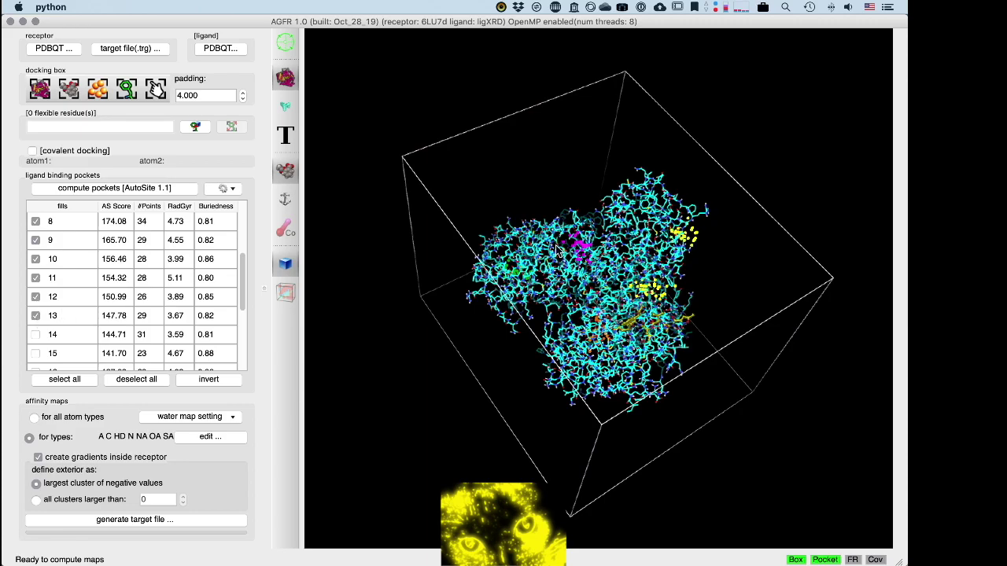
left_click_drag(557, 250, 441, 228)
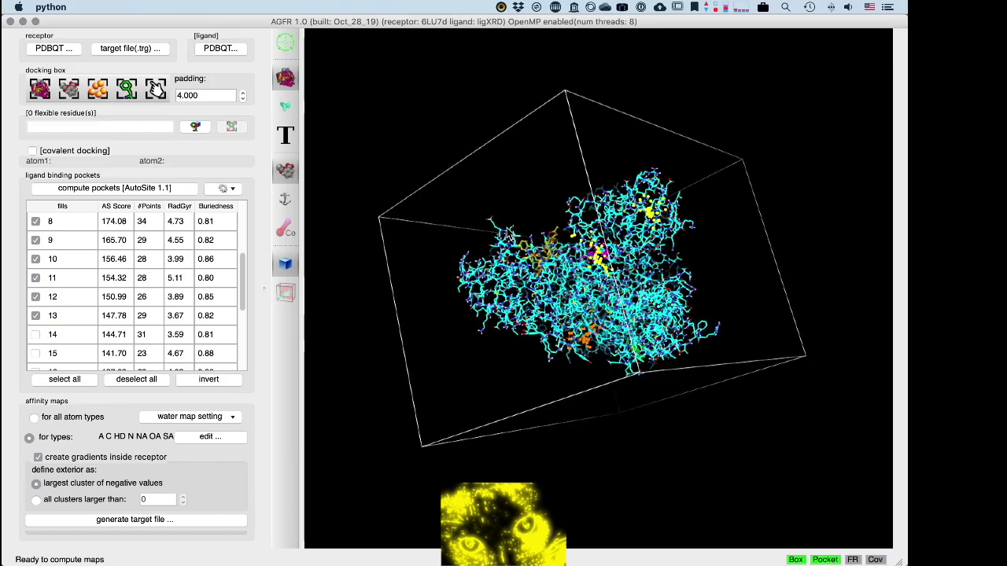
scroll(510, 232, "up", 10)
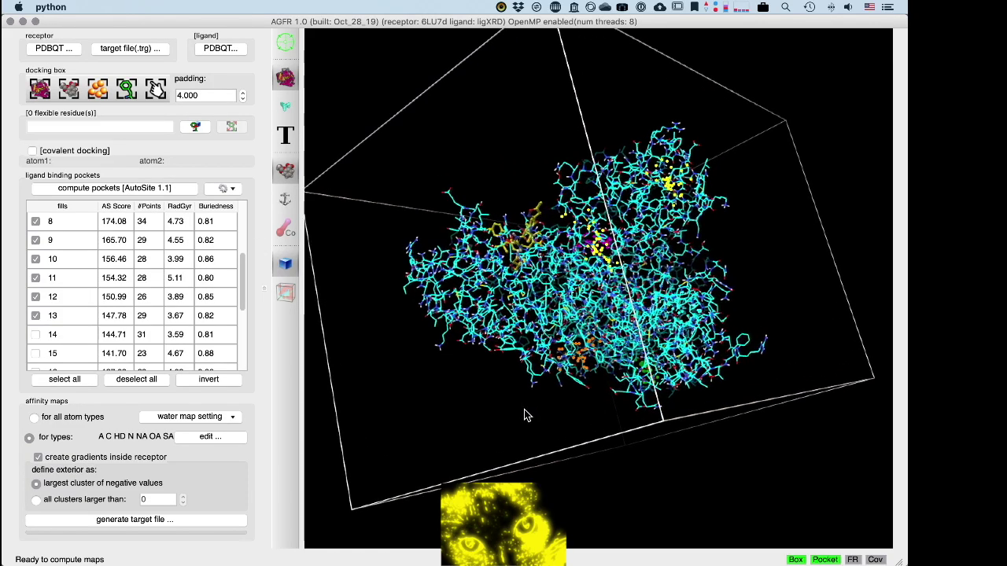
left_click_drag(522, 252, 548, 304)
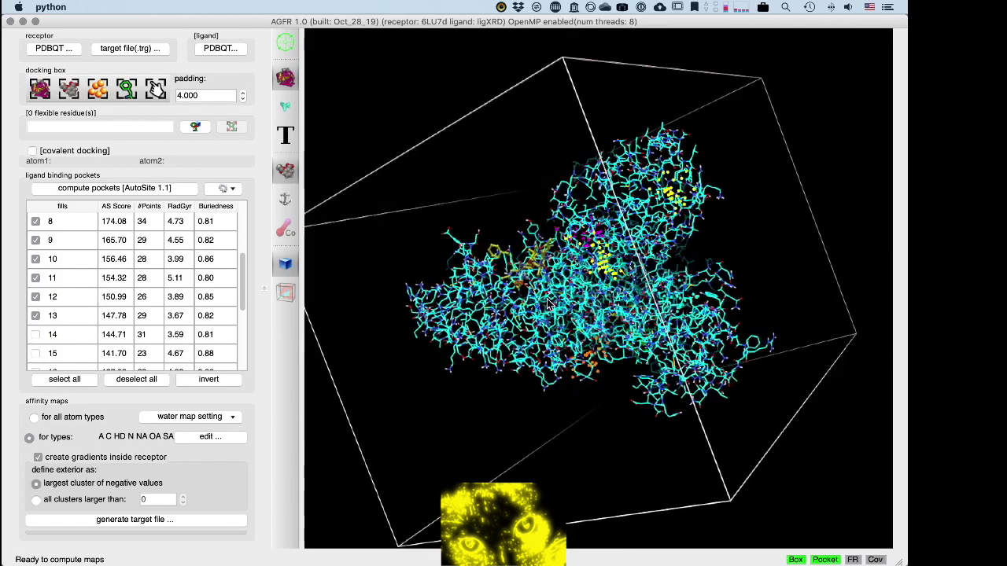
Step: Display pockets 14, 15, 16 and 17 and turn the receptor to view them
left_click(36, 335)
left_click(36, 353)
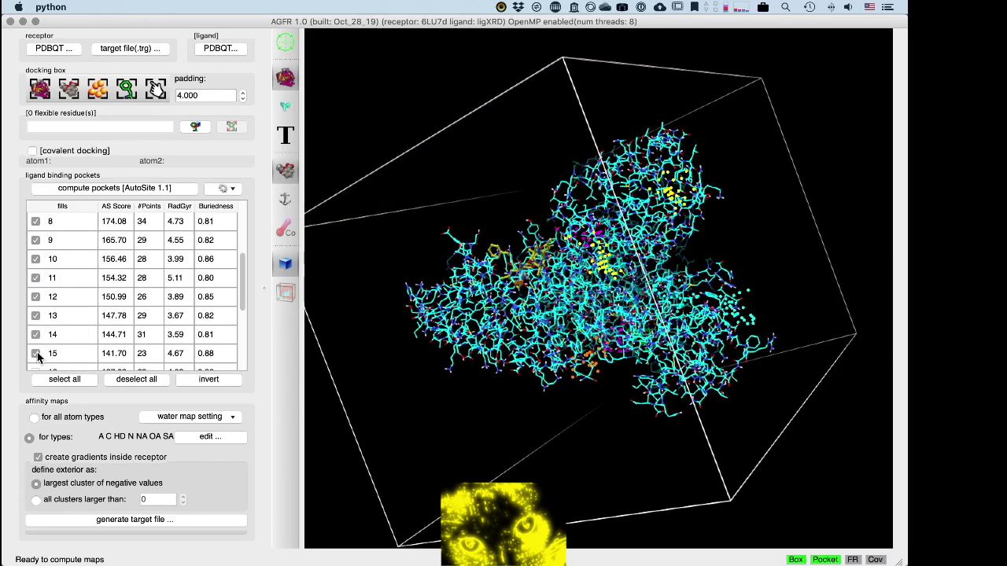
scroll(38, 356, "down", 2)
scroll(38, 356, "down", 3)
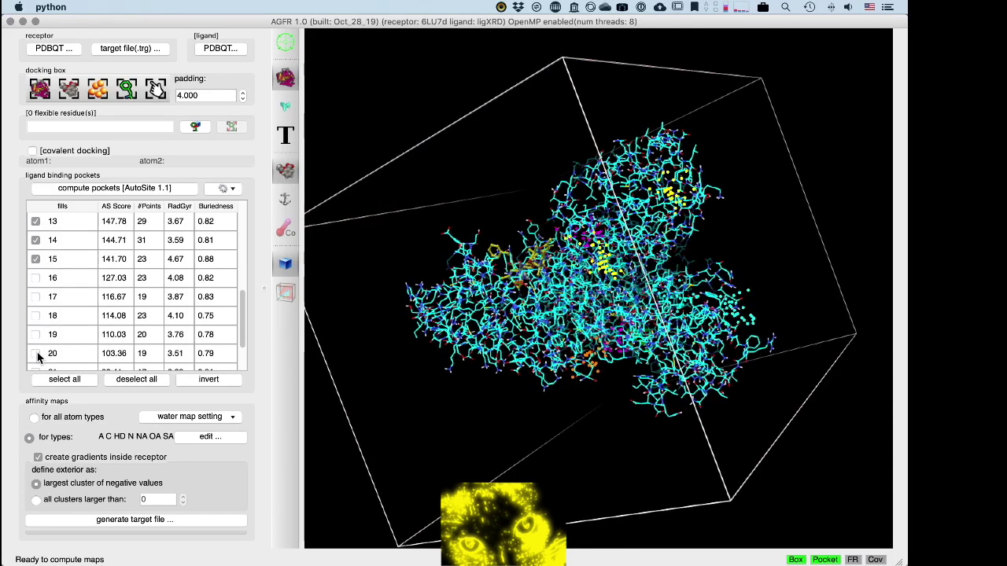
left_click(35, 280)
left_click(37, 300)
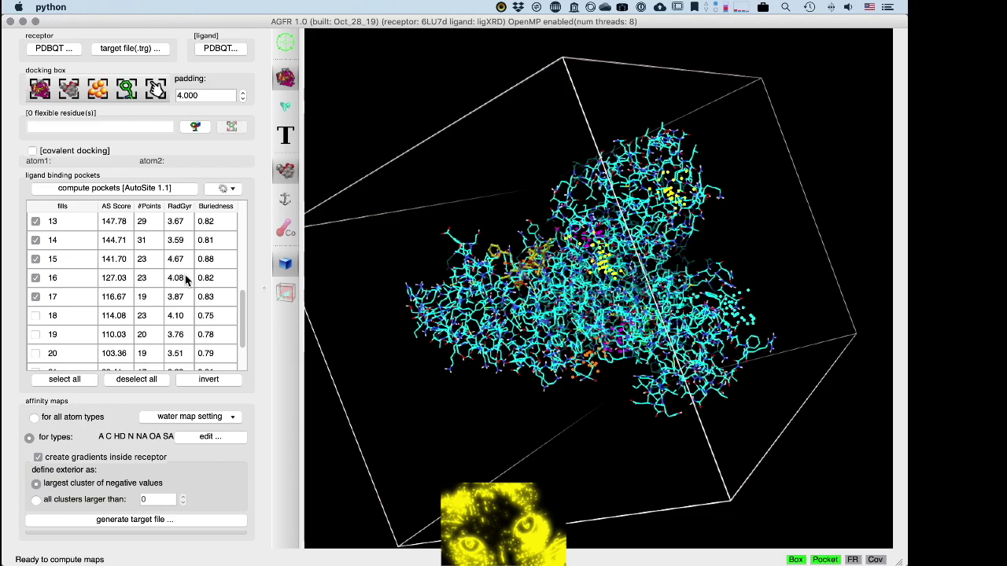
left_click_drag(492, 301, 627, 401)
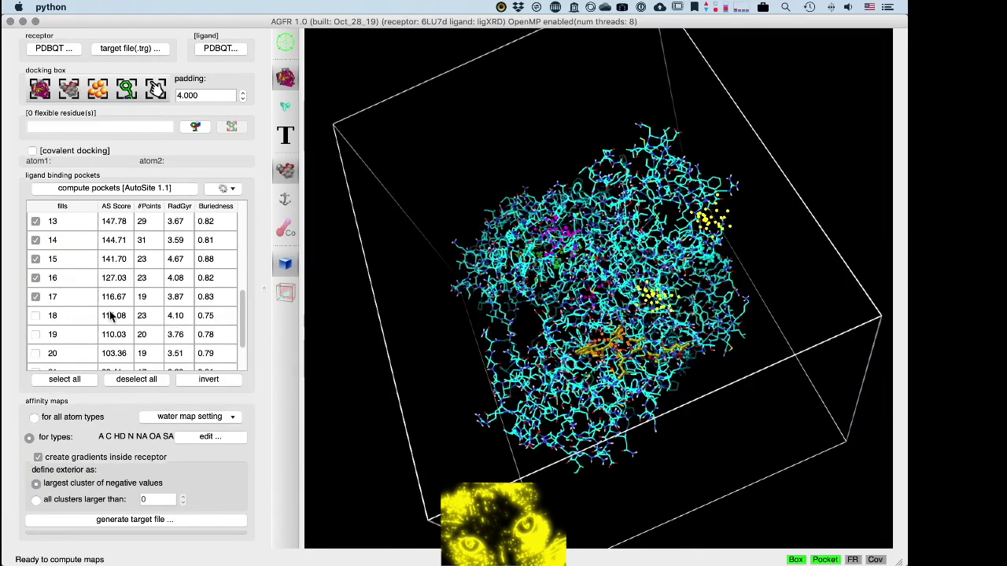
Step: Keep pocket 17 shown, hide pocket 16, then clear all pocket selections
left_click(37, 303)
left_click(36, 298)
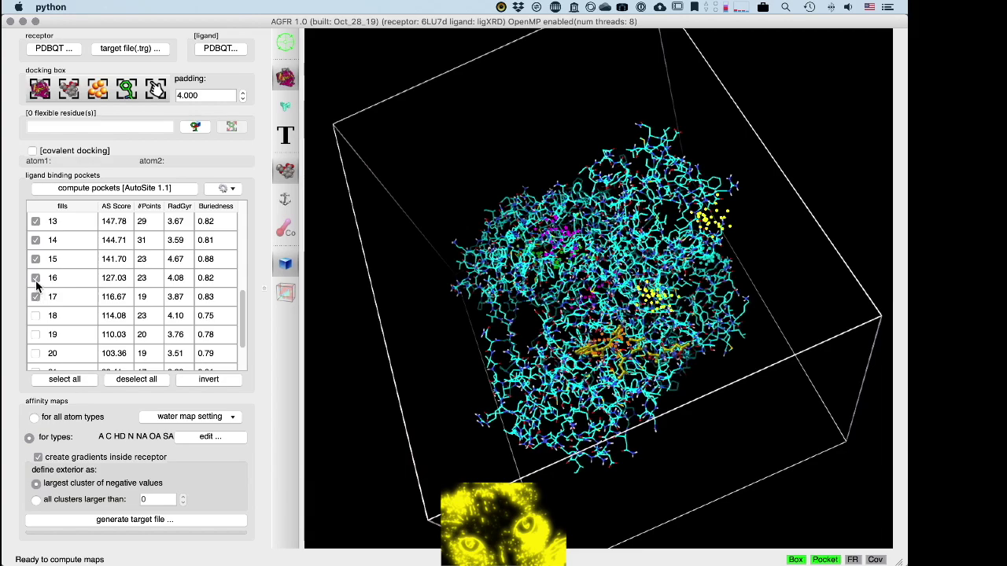
left_click(35, 279)
left_click(136, 379)
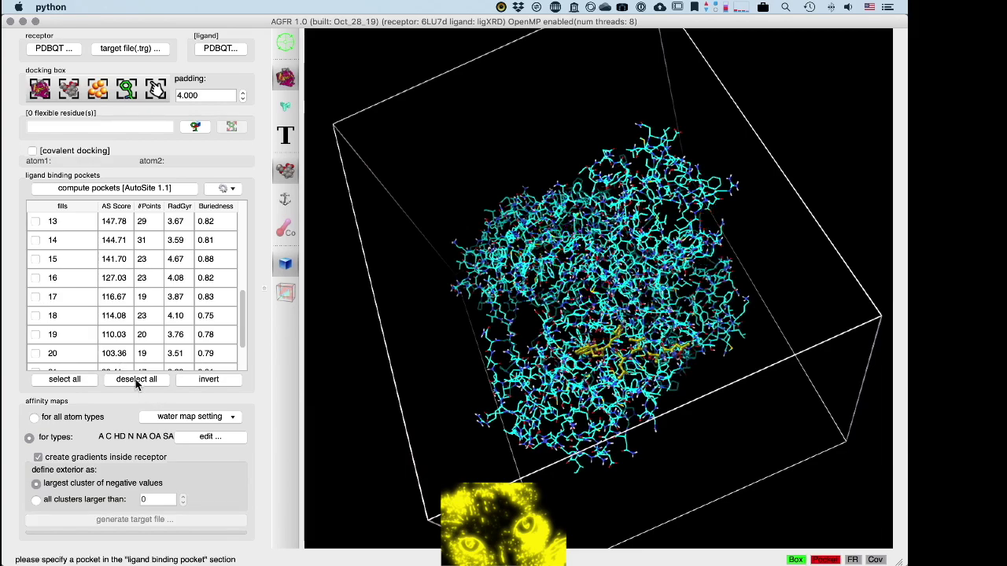
Step: Choose pocket 17 as the binding pocket, inspect it, and set maps for all atom types
left_click(35, 296)
left_click_drag(506, 294, 477, 285)
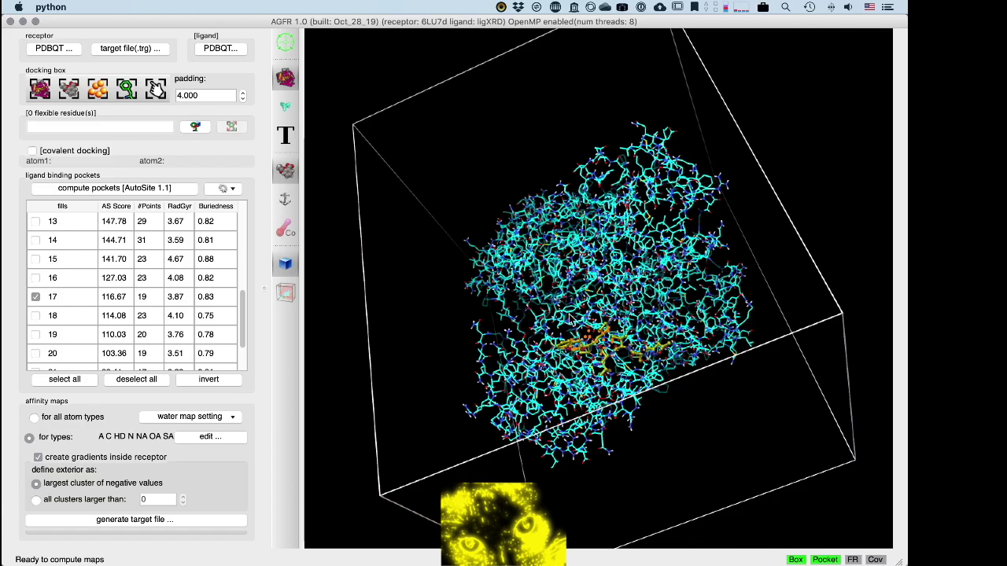
left_click_drag(572, 318, 561, 373)
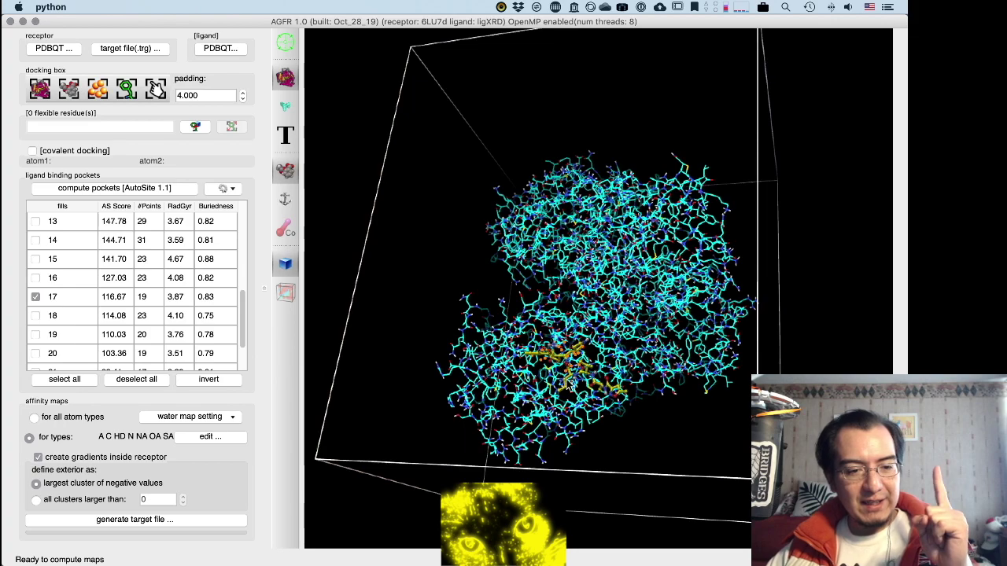
left_click(88, 422)
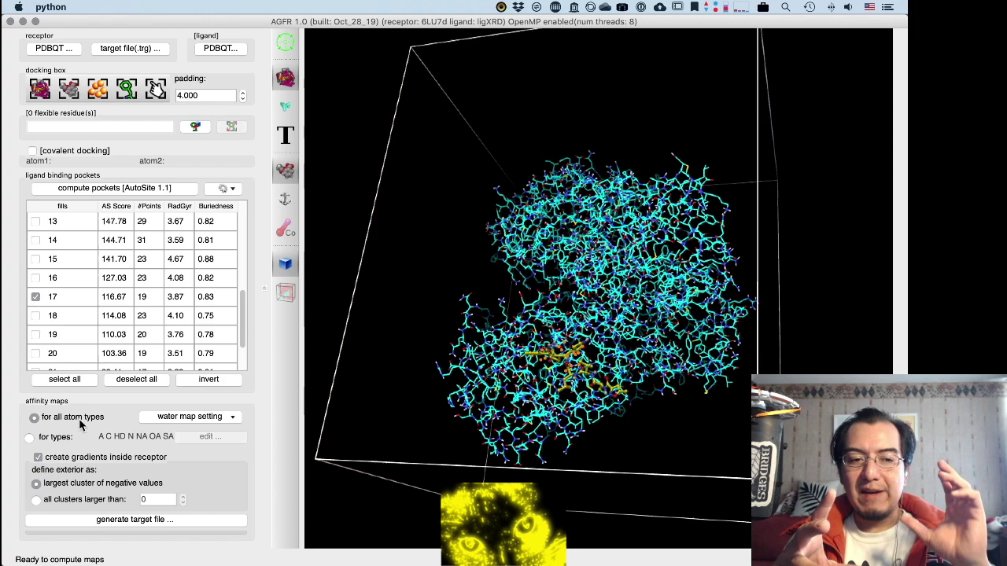
Step: Keep maps for all atom types after checking the pocket-detection and water map settings
left_click(58, 441)
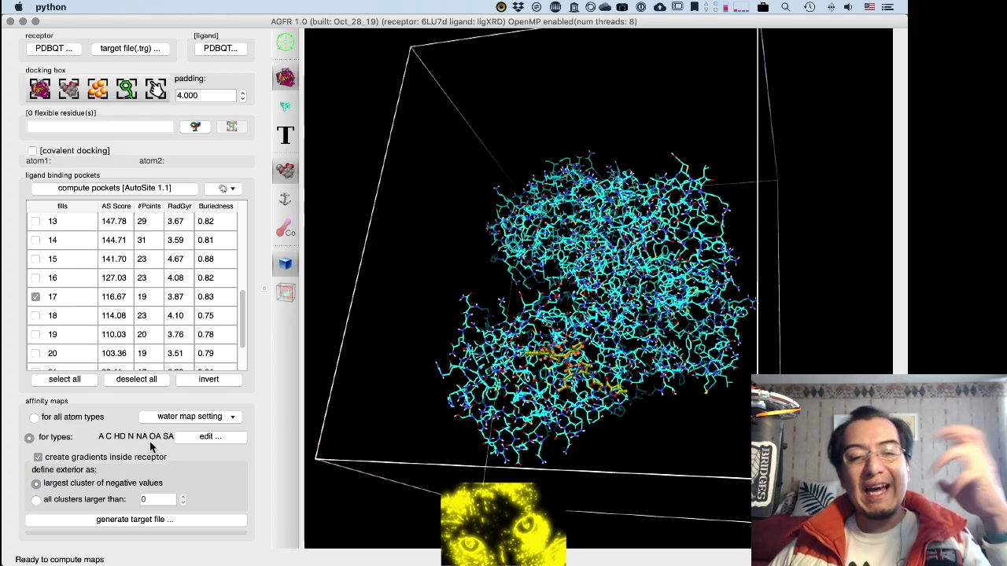
left_click(72, 422)
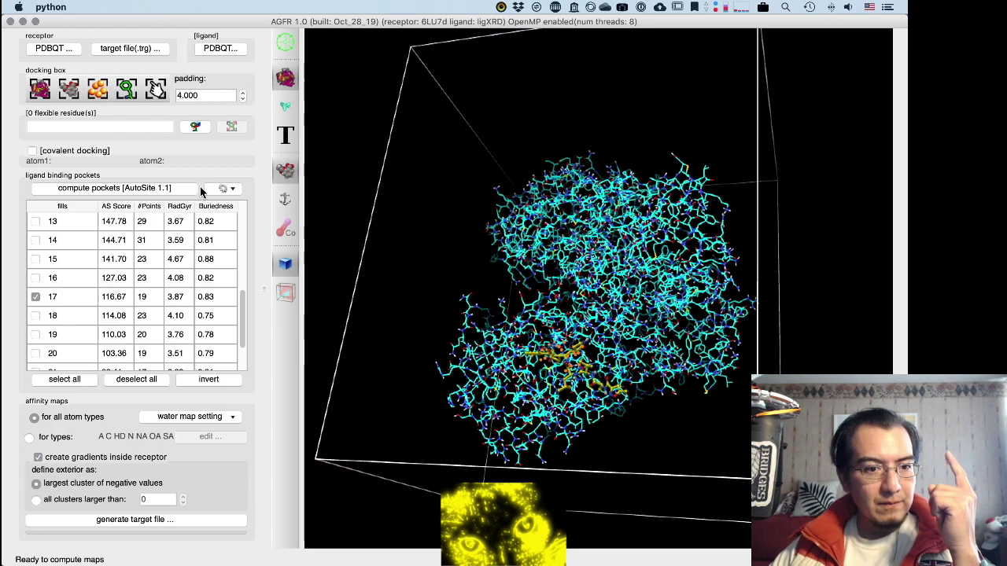
left_click(220, 190)
left_click(219, 191)
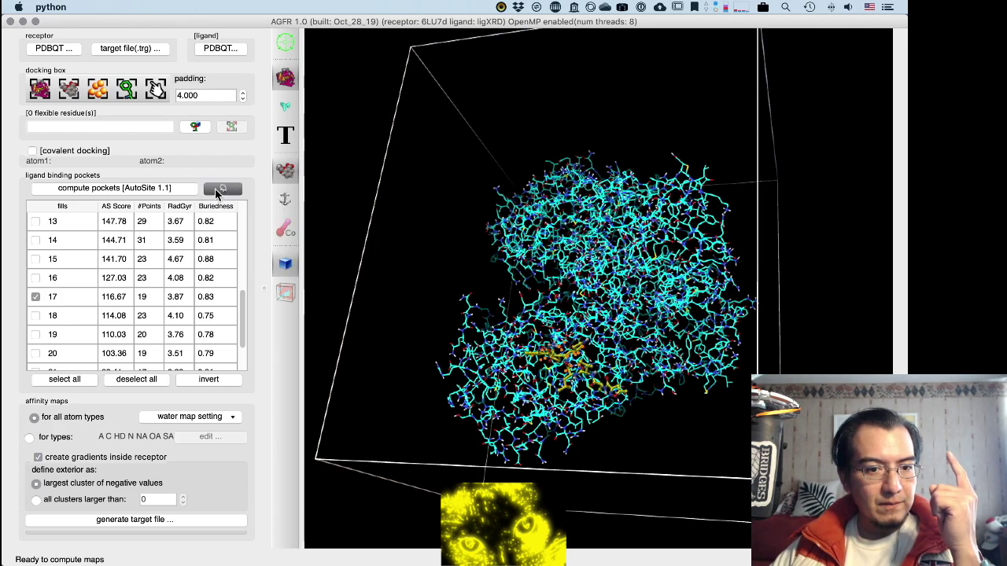
left_click(220, 190)
left_click(219, 190)
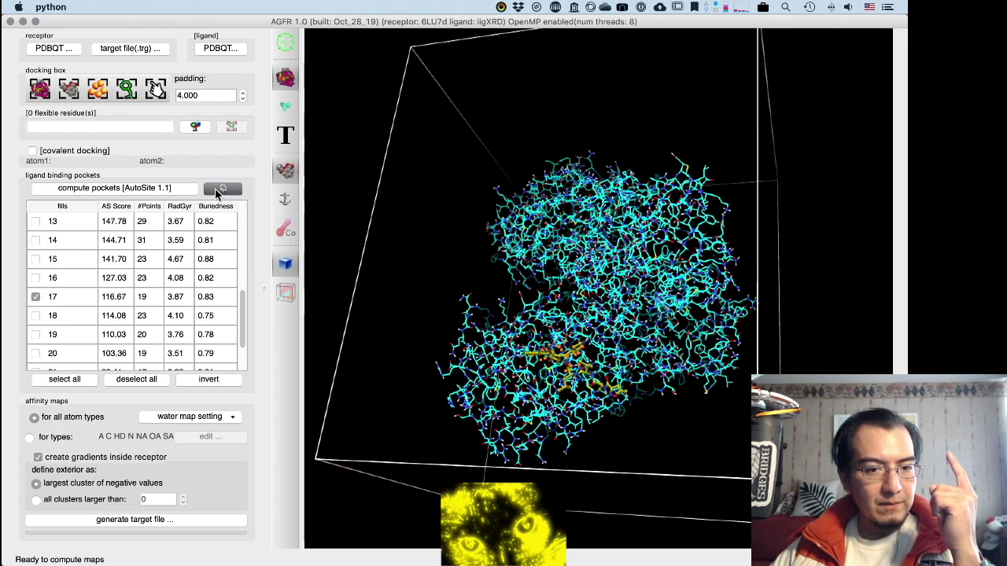
left_click(177, 422)
left_click(177, 422)
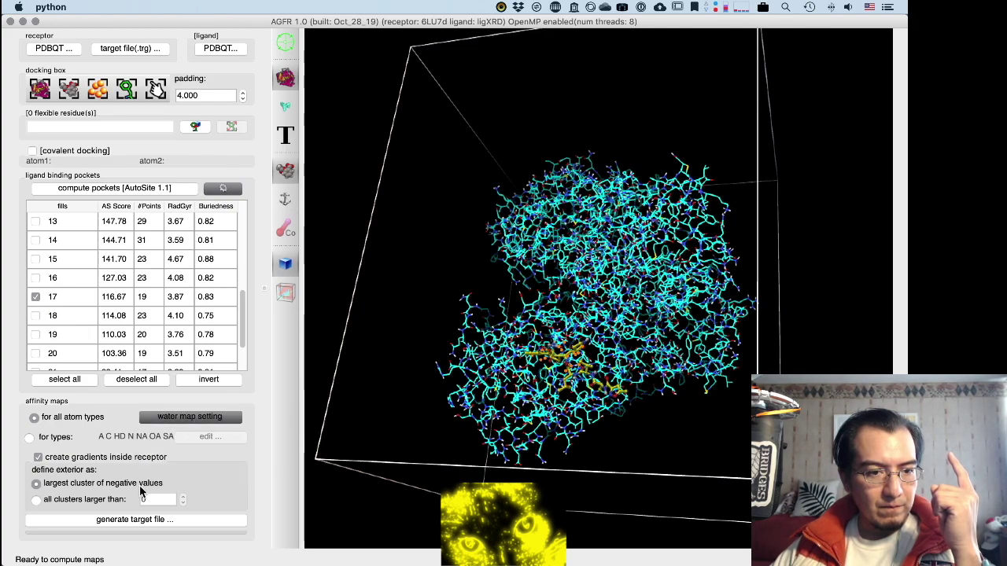
Step: Try clusters above size 1 for the exterior, then restore the largest negative cluster
left_click(110, 500)
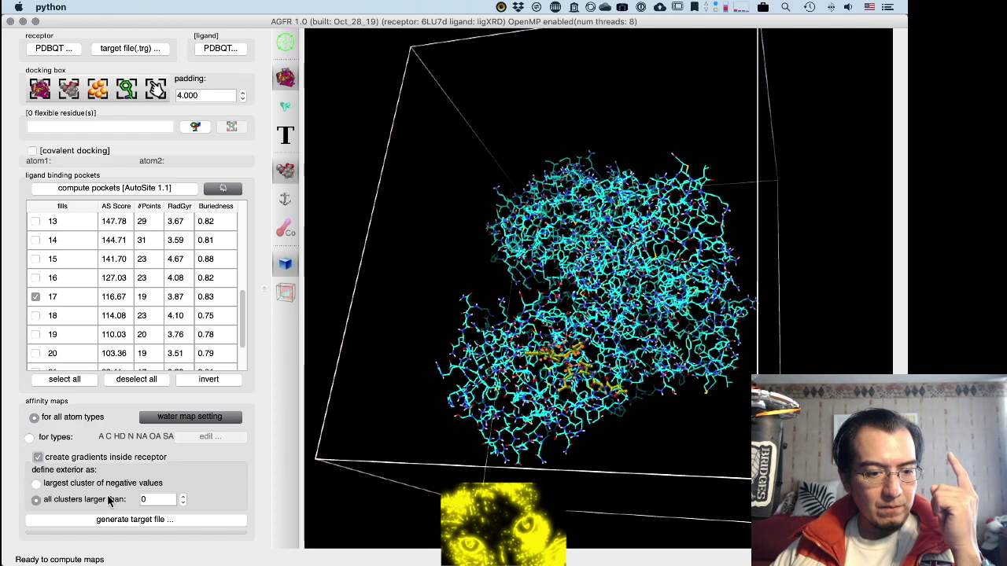
left_click(184, 497)
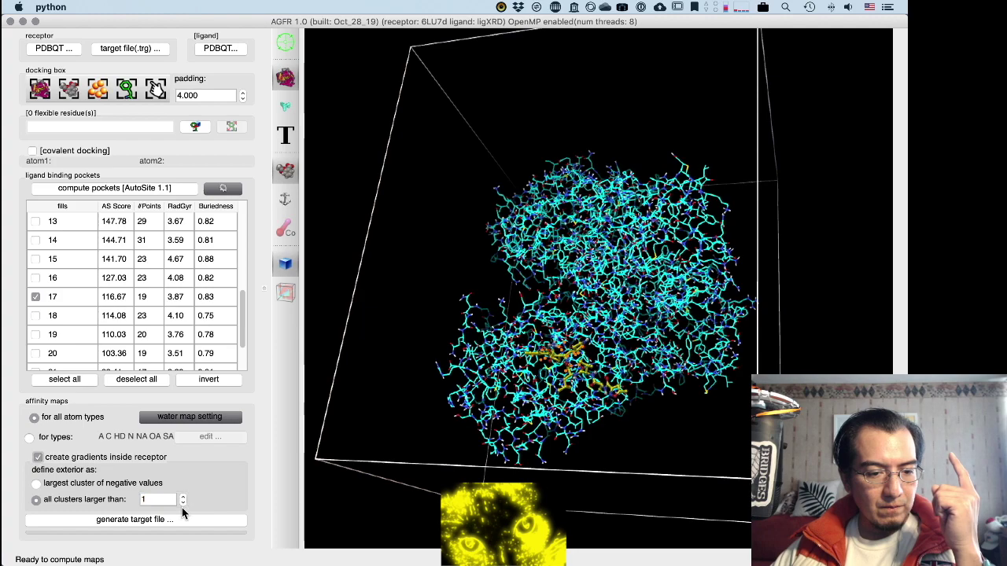
left_click(91, 484)
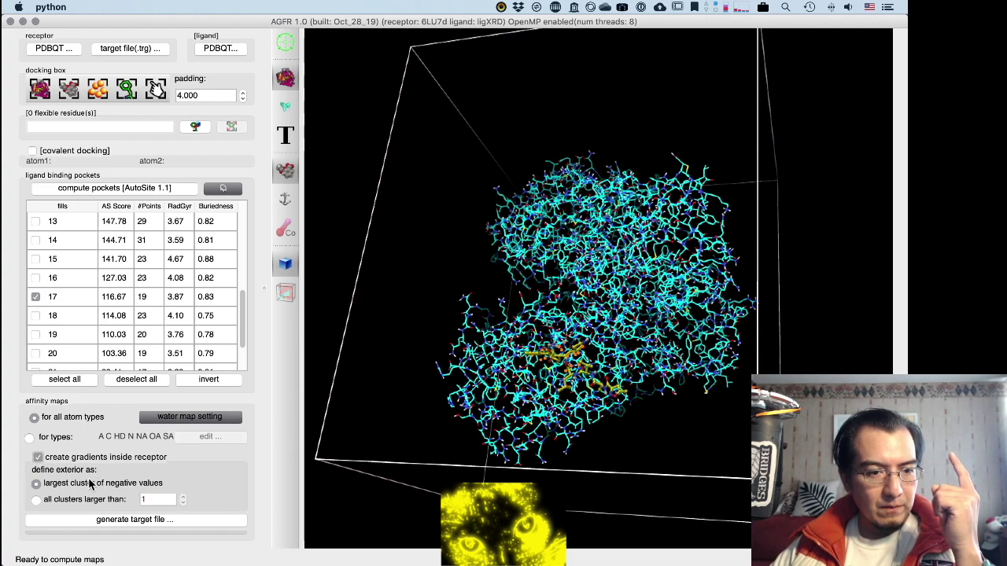
Step: Fit the docking box around pocket 17 and raise its padding to 11.000
left_click(97, 92)
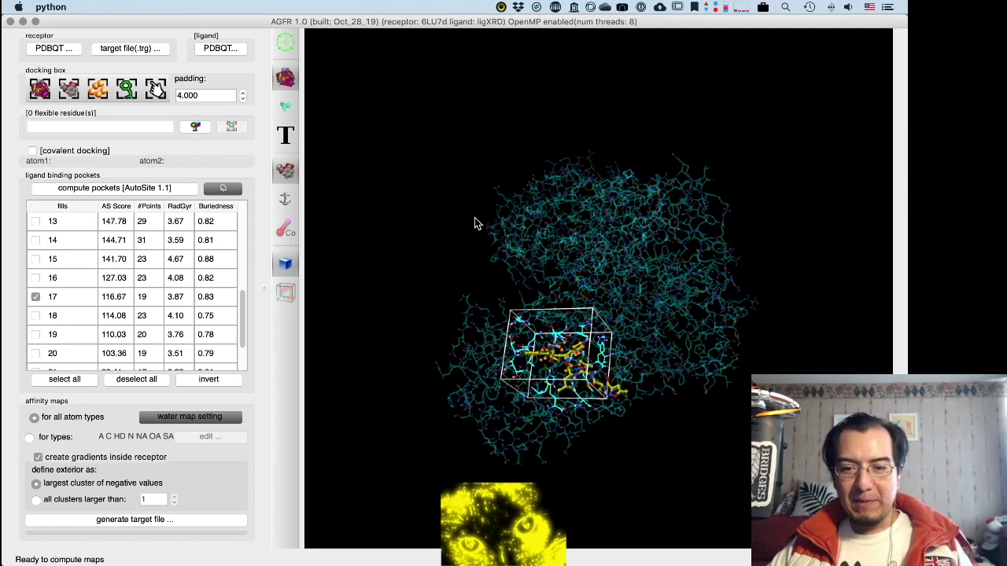
left_click_drag(474, 223, 482, 243)
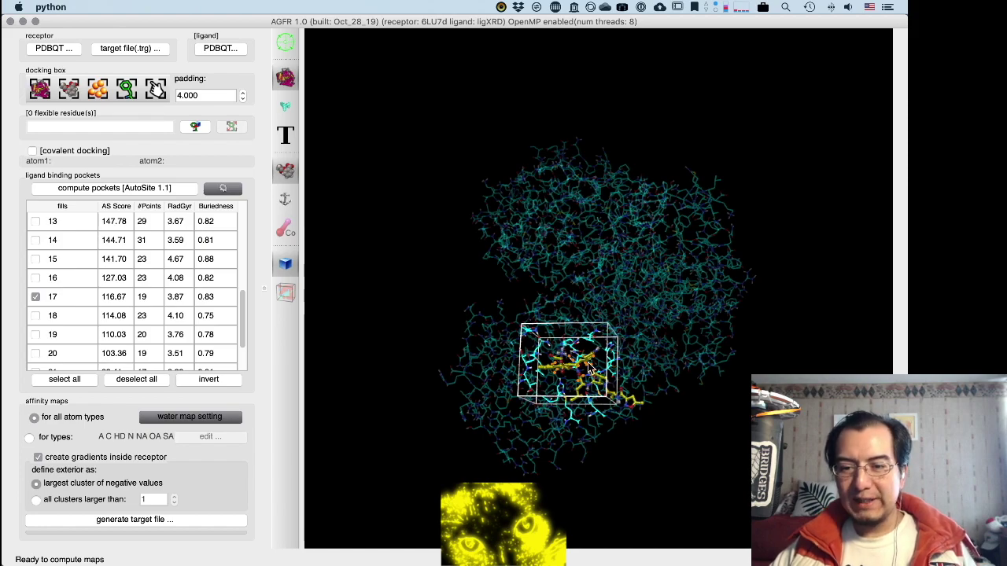
left_click_drag(611, 367, 604, 287)
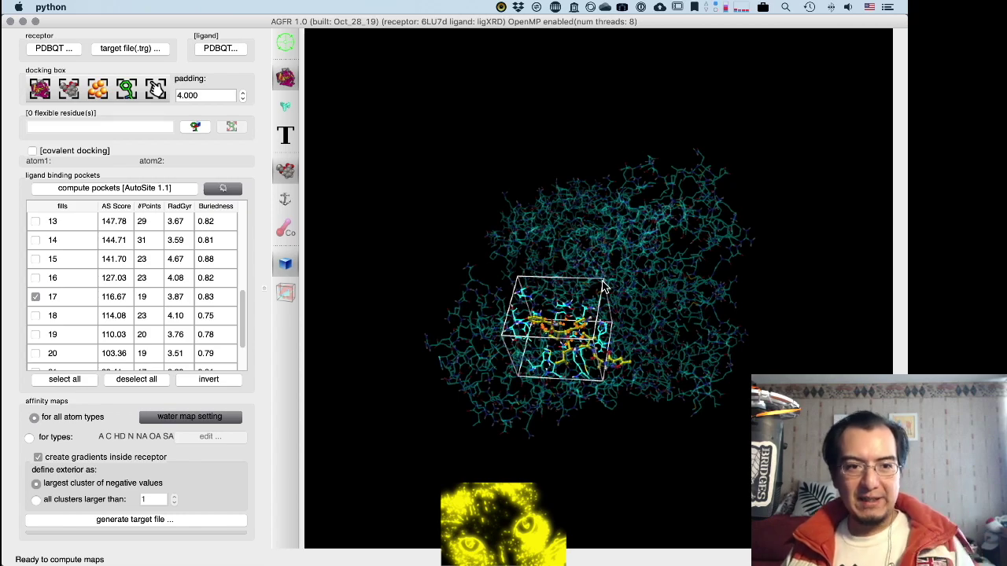
left_click(203, 94)
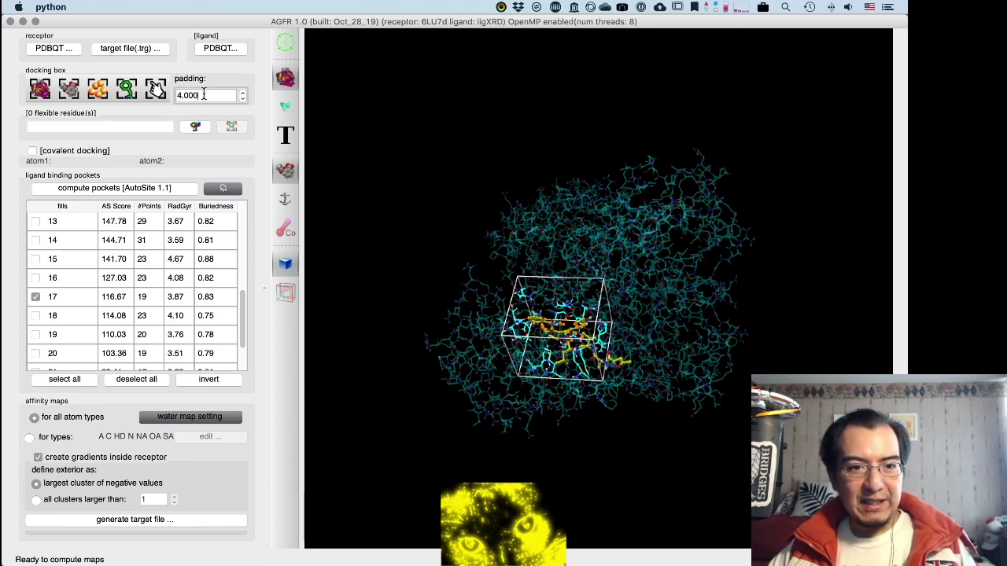
left_click(244, 92)
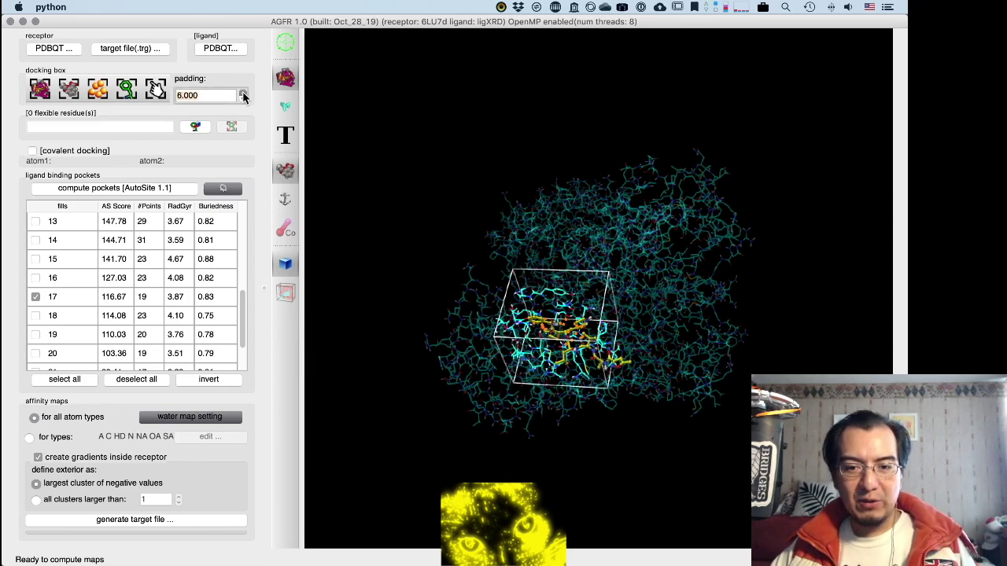
left_click(244, 93)
left_click(243, 92)
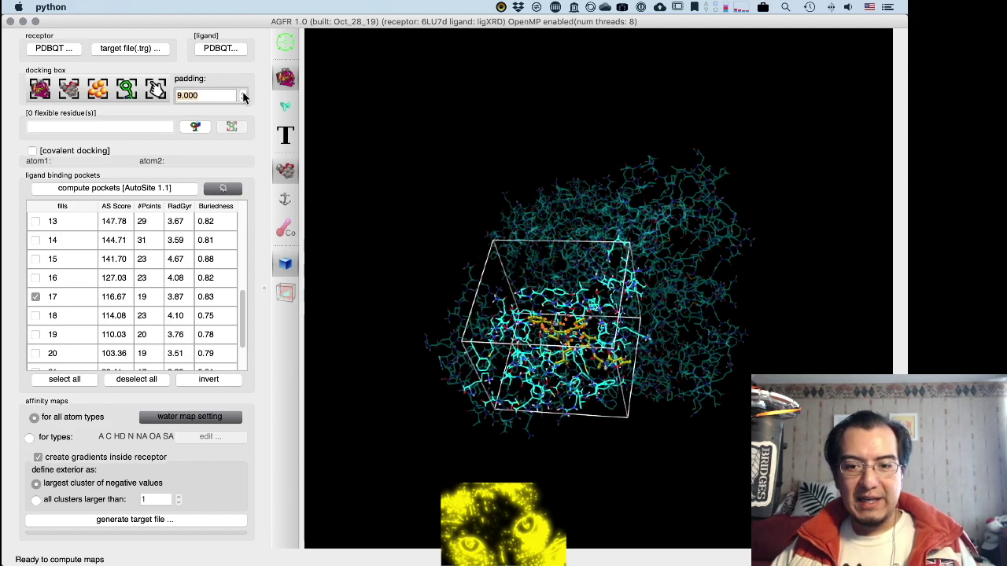
left_click(244, 93)
left_click(244, 93)
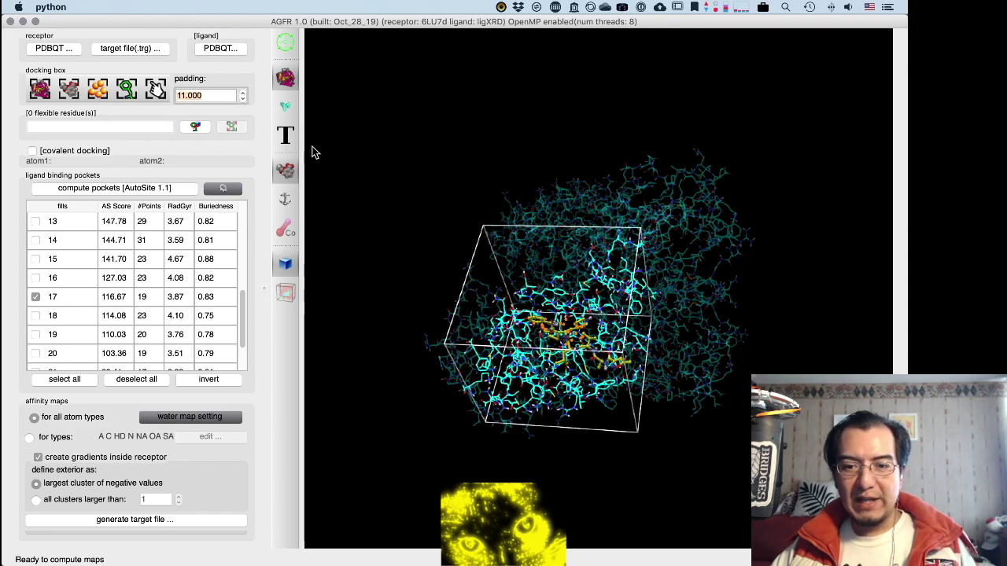
Step: Inspect the box from several sides and settle the padding at 12.000
left_click_drag(433, 221, 442, 136)
left_click_drag(612, 292, 512, 254)
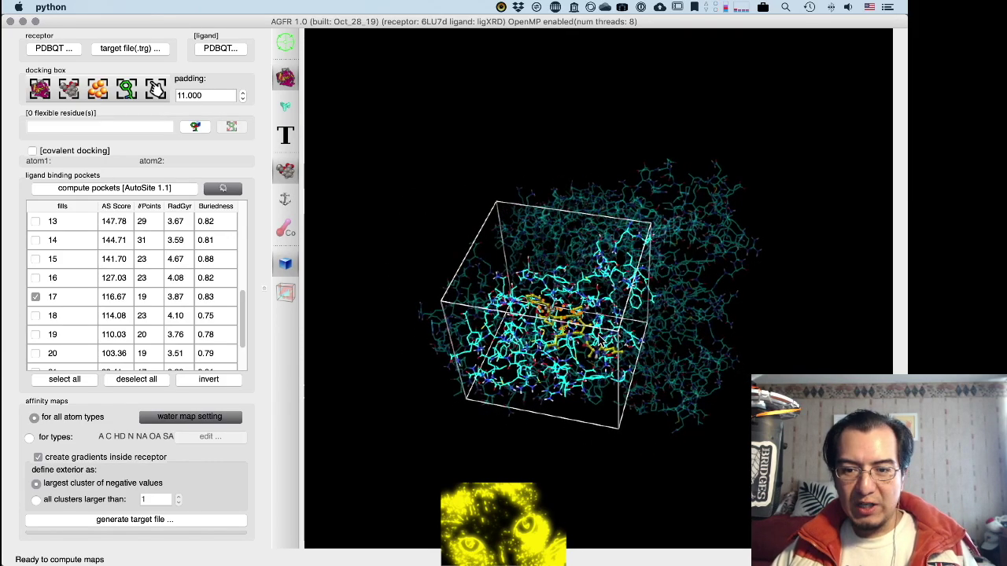
left_click_drag(602, 341, 621, 311)
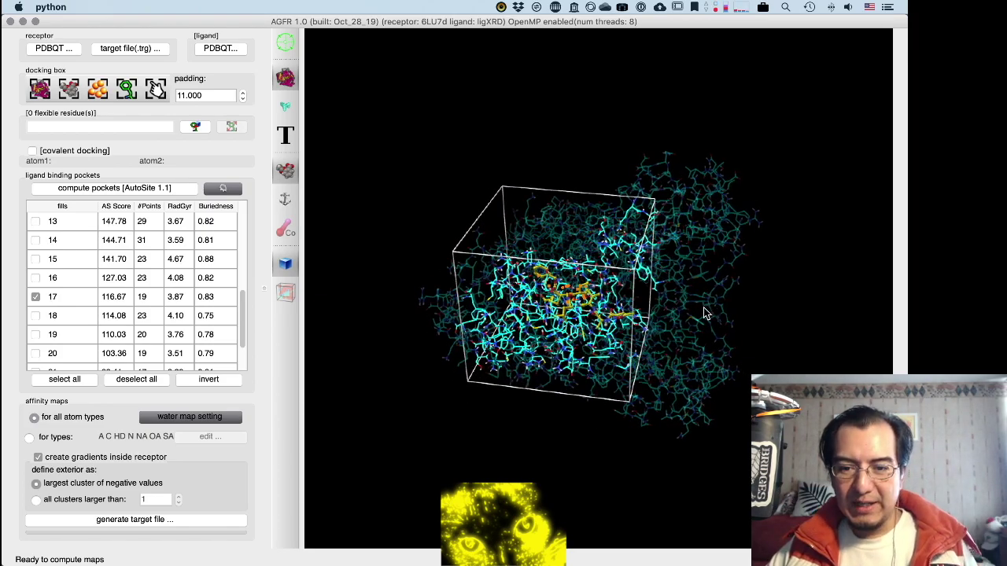
left_click_drag(704, 313, 551, 315)
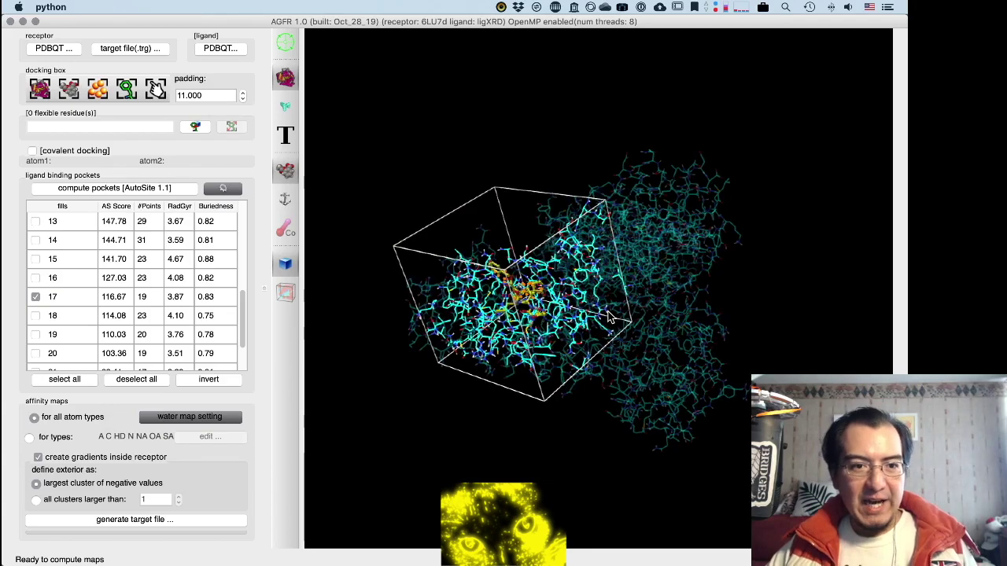
left_click(243, 100)
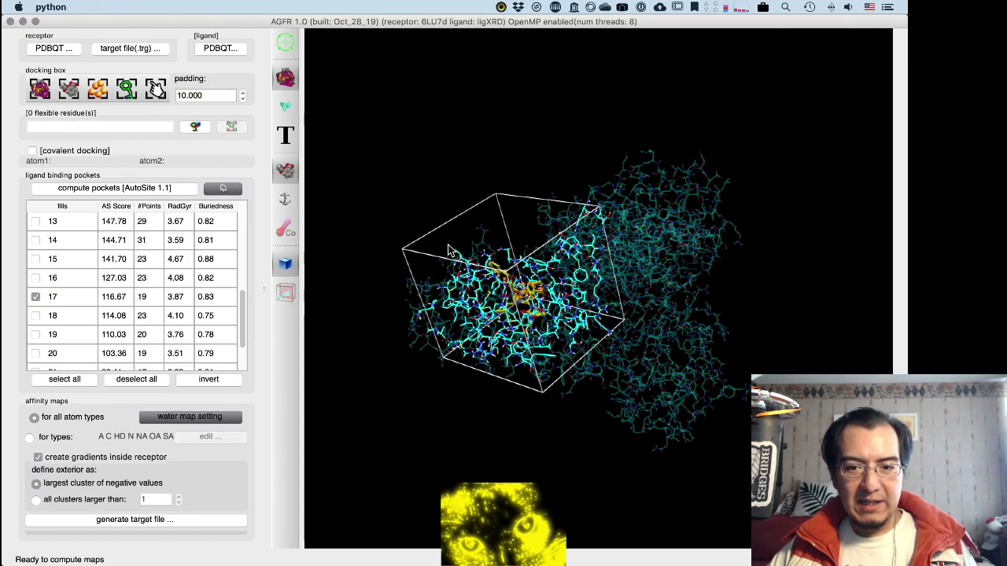
left_click_drag(551, 308, 581, 399)
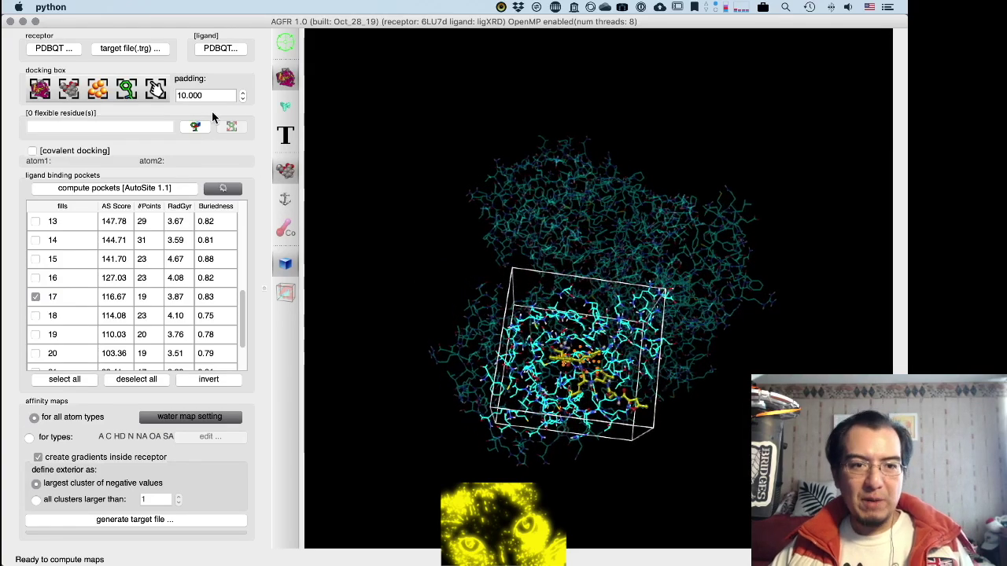
left_click(242, 91)
left_click(242, 93)
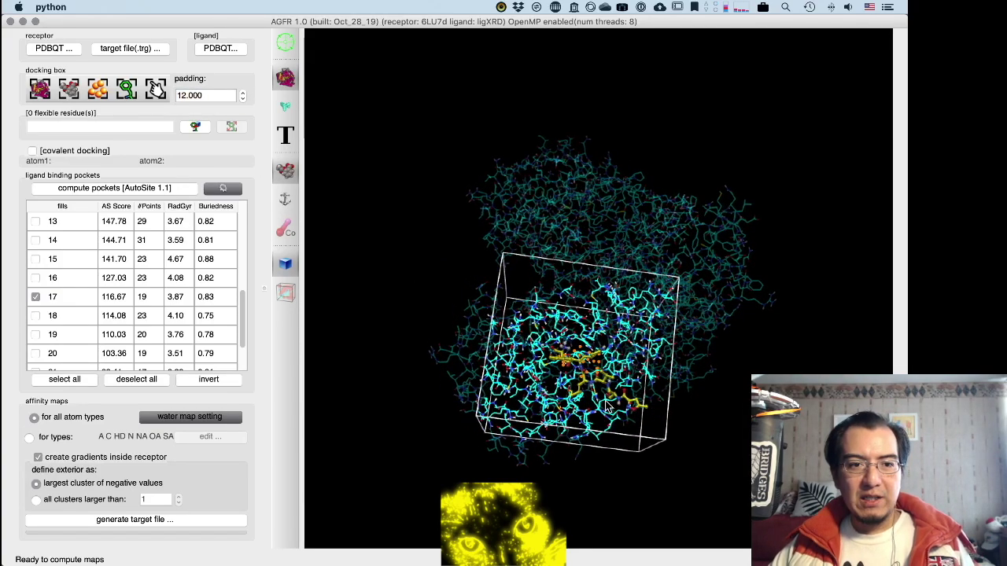
left_click_drag(596, 389, 639, 315)
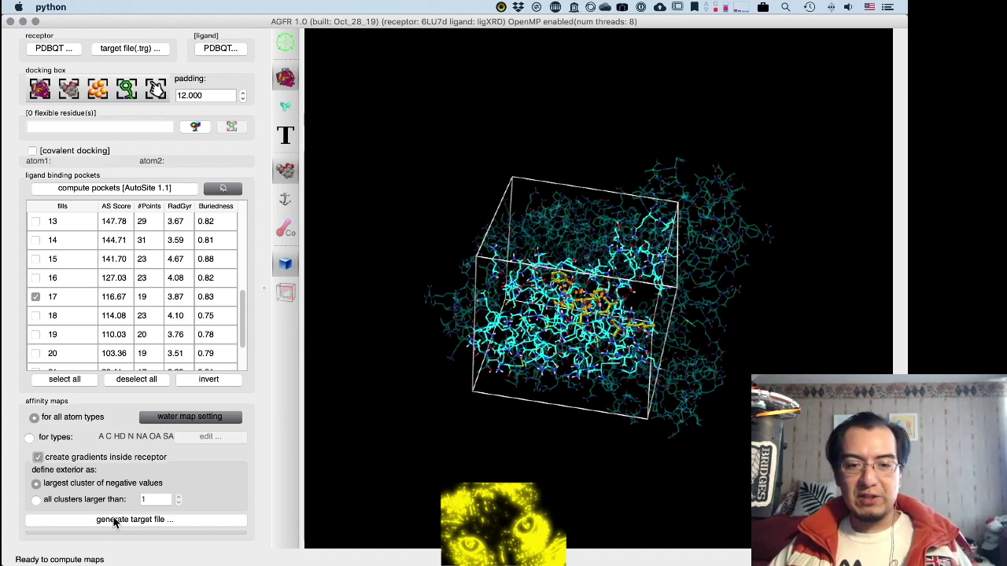
left_click(114, 520)
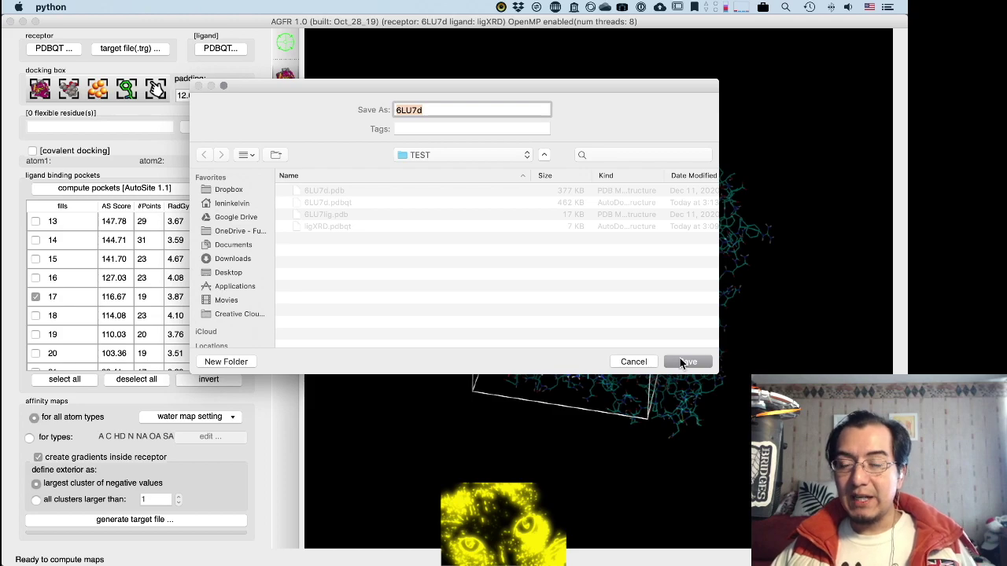
Step: Save the target as 6LU7d in the TEST folder, then switch to Finder
left_click(687, 362)
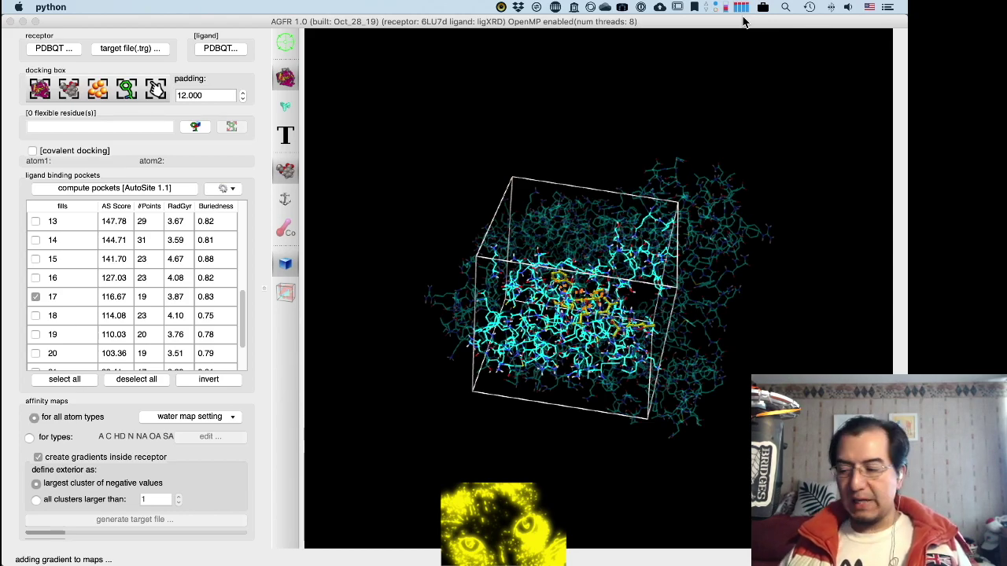
key("ctrl+Left")
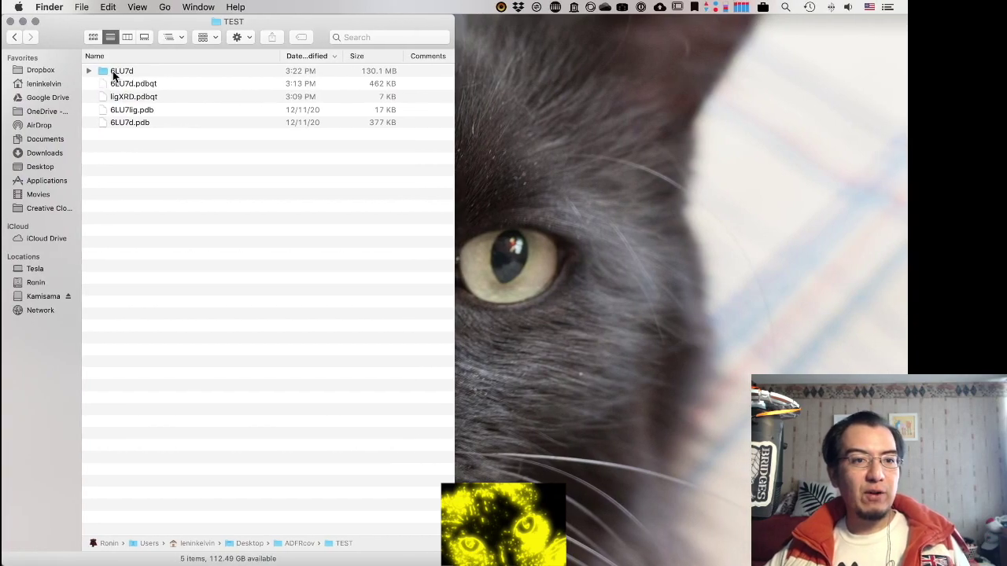
Step: Expand the 6LU7d folder and point out the HS, Mg, HD, NA, Fe and Br maps
left_click(89, 71)
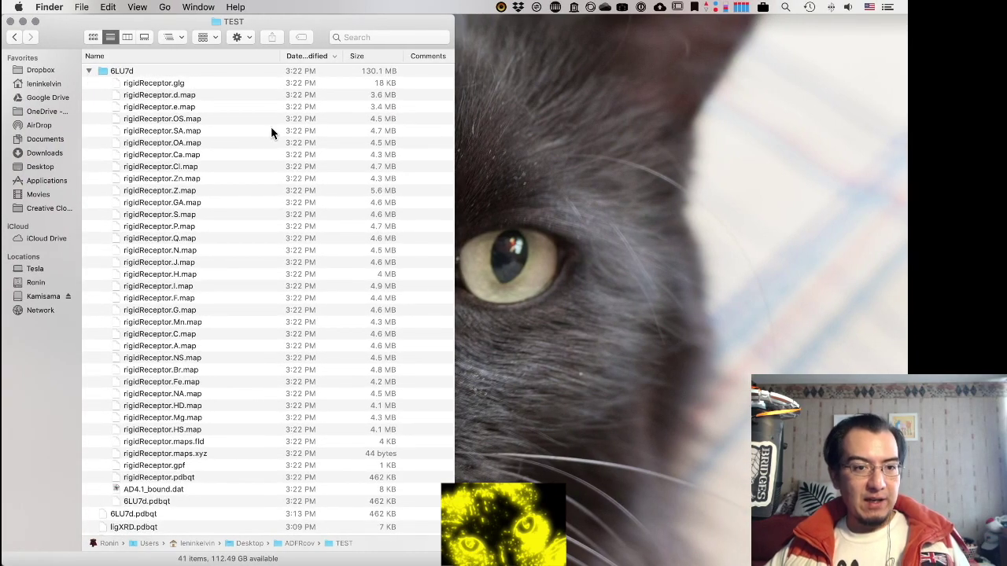
left_click(201, 431)
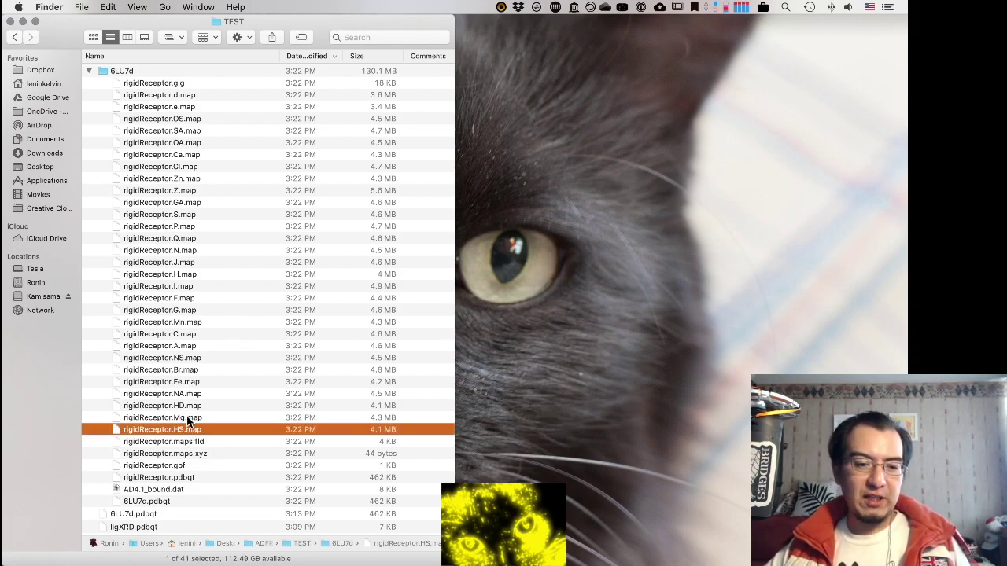
left_click(193, 416)
left_click(187, 409)
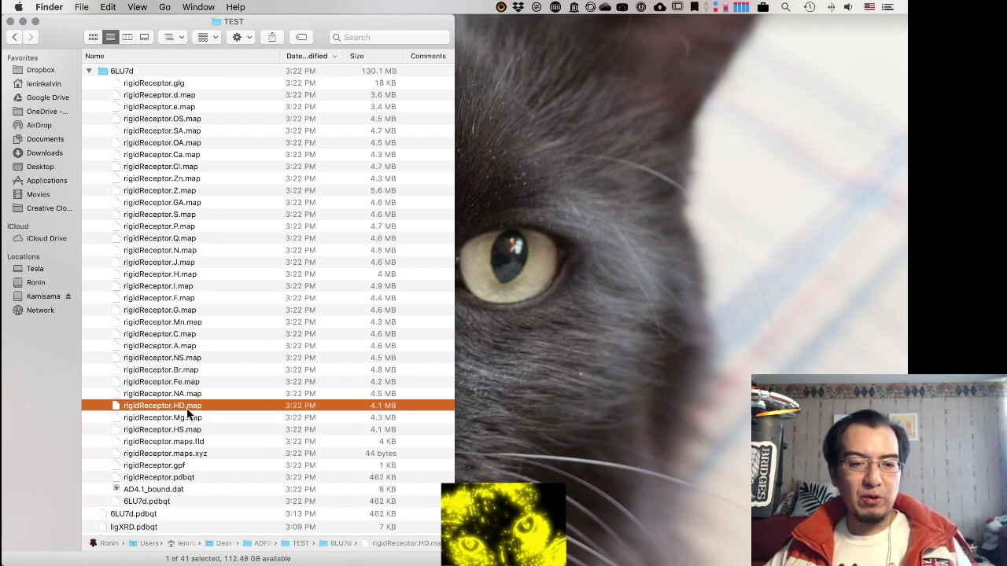
left_click(188, 395)
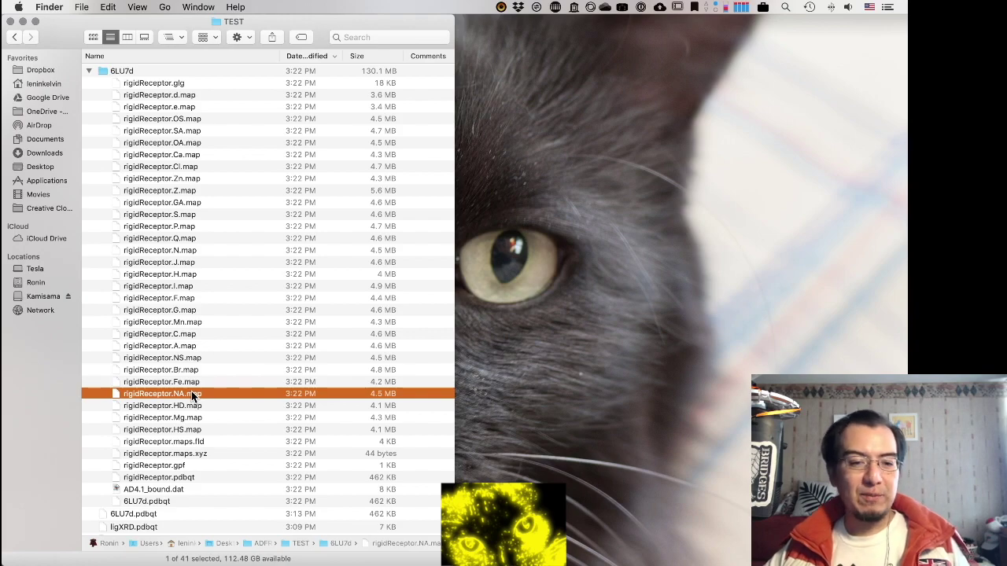
left_click(186, 385)
left_click(186, 370)
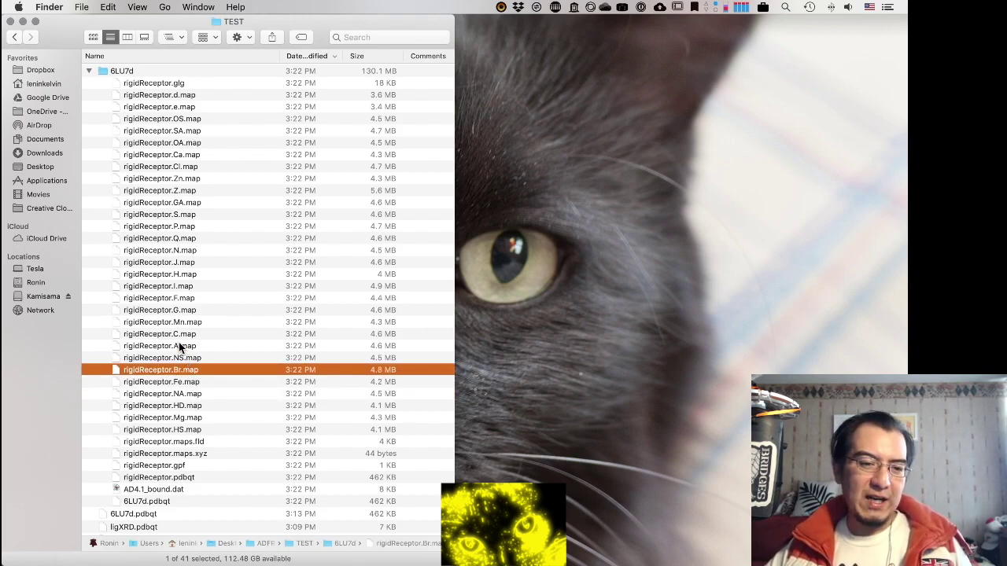
Step: Point out the A and Mn maps, maps.fld and maps.xyz, then collapse 6LU7d
left_click(178, 343)
left_click(182, 322)
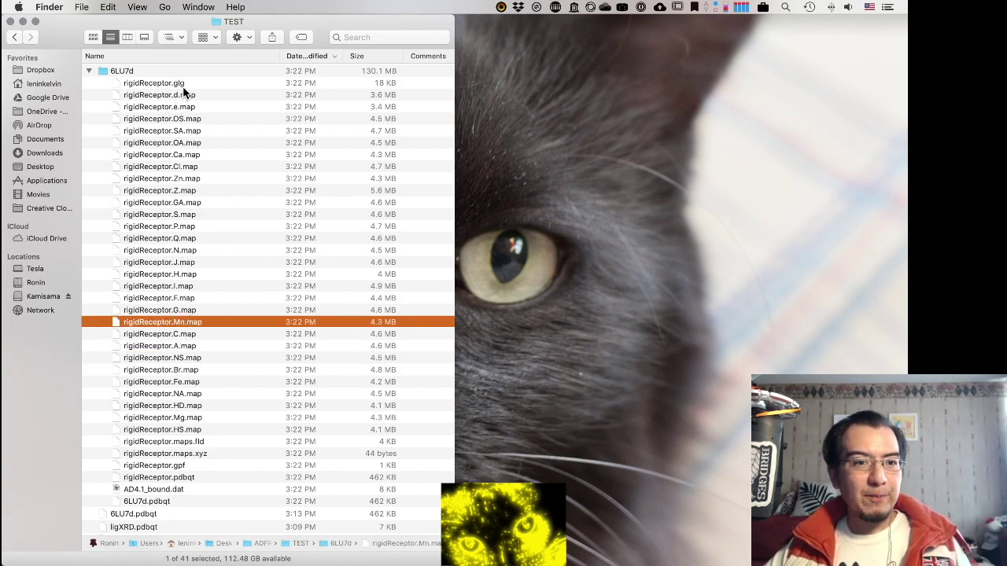
left_click(203, 441)
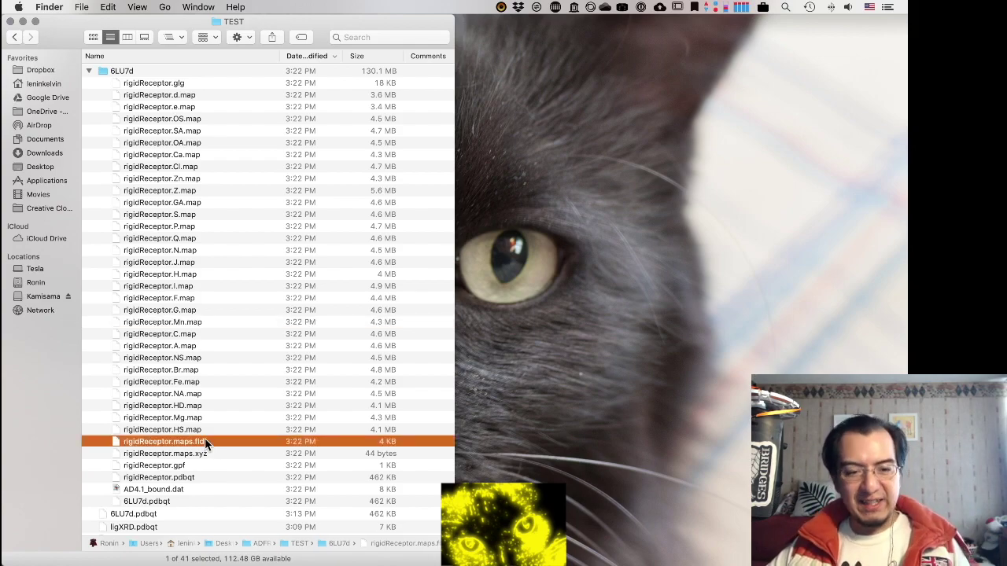
left_click(210, 455)
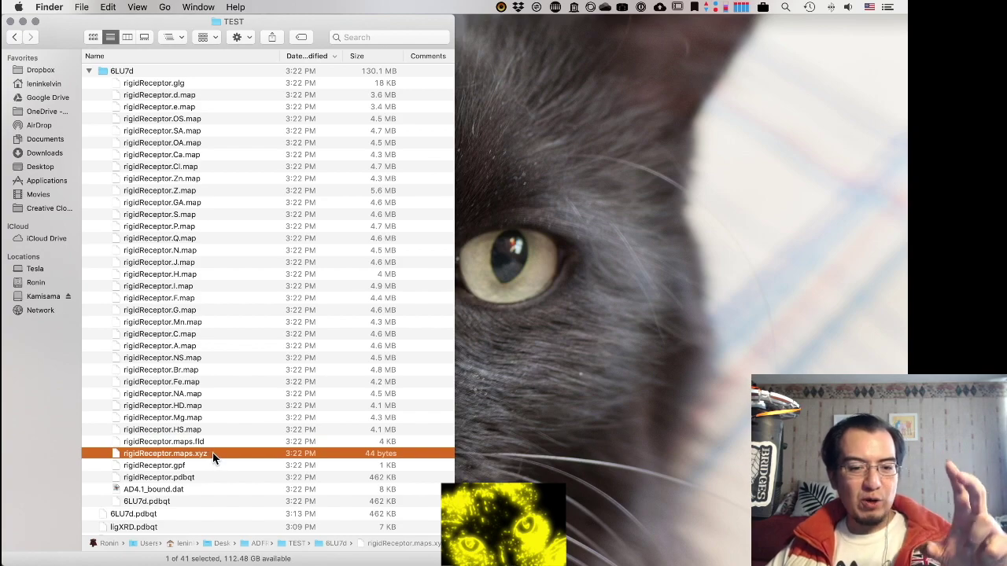
scroll(188, 311, "up", 2)
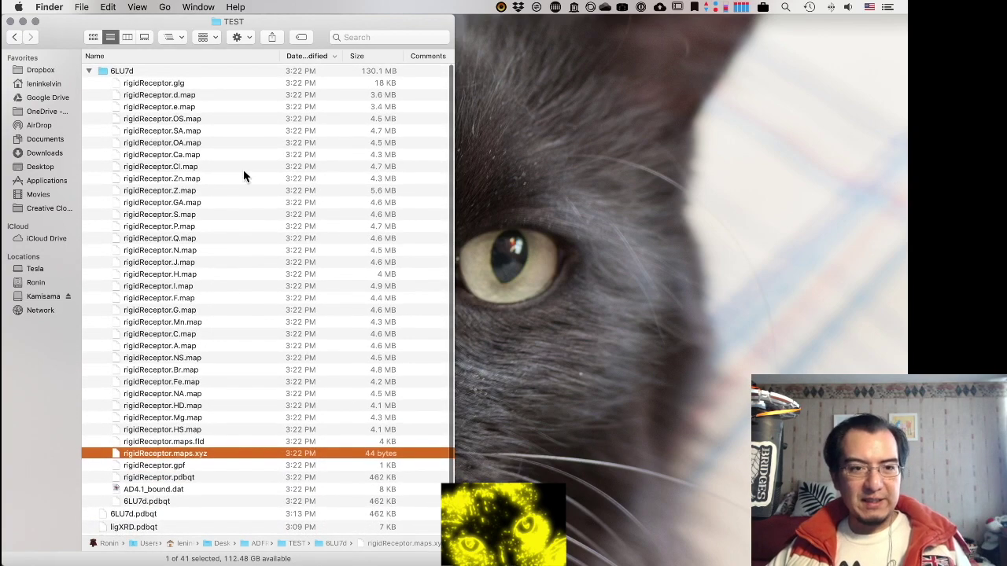
left_click(88, 70)
Step: Switch Spaces over to the AGFR window
key("ctrl+Right")
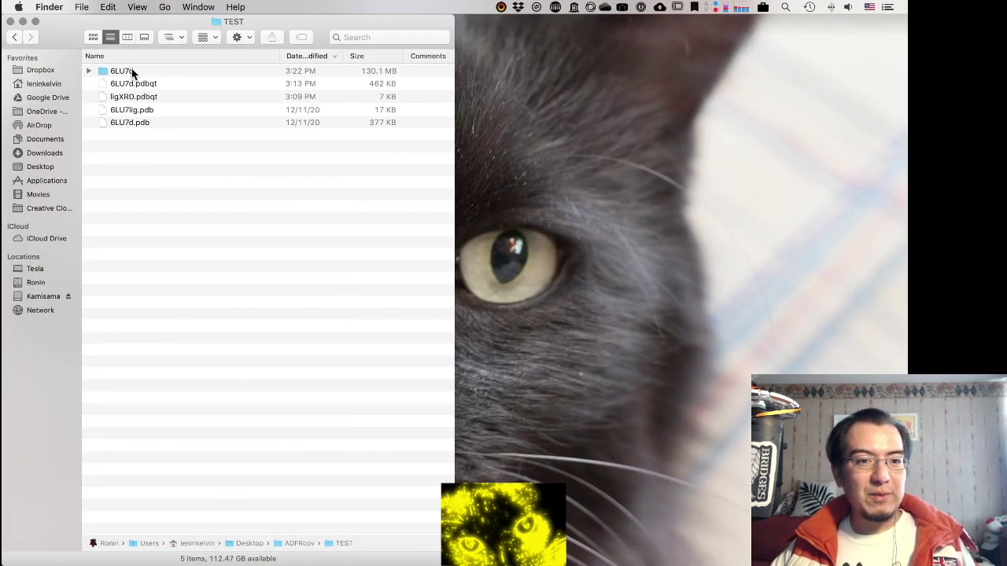
Step: Check AGFR's progress, then select the new 6LU7d.trg target file in Finder
key("ctrl+Right")
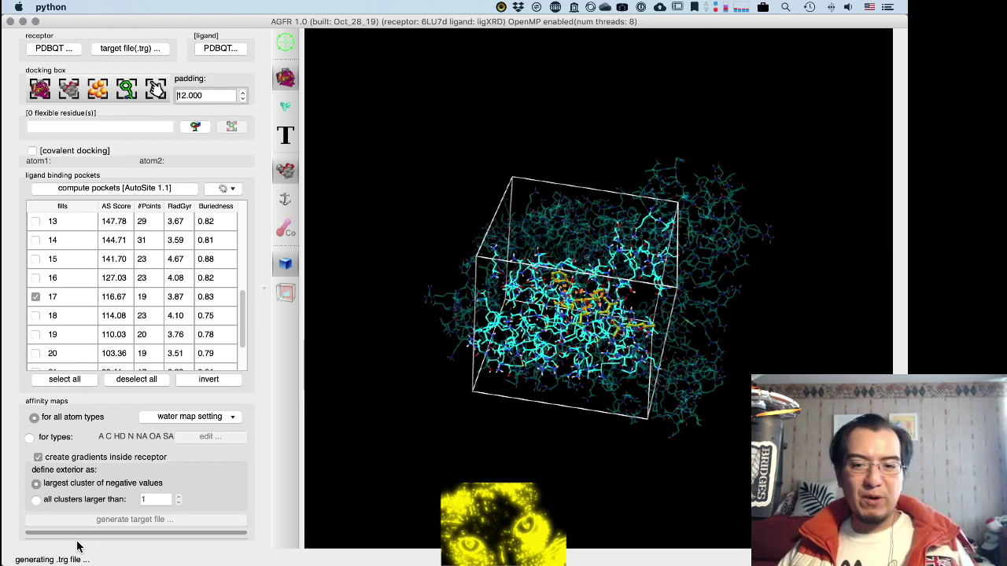
key("super+h")
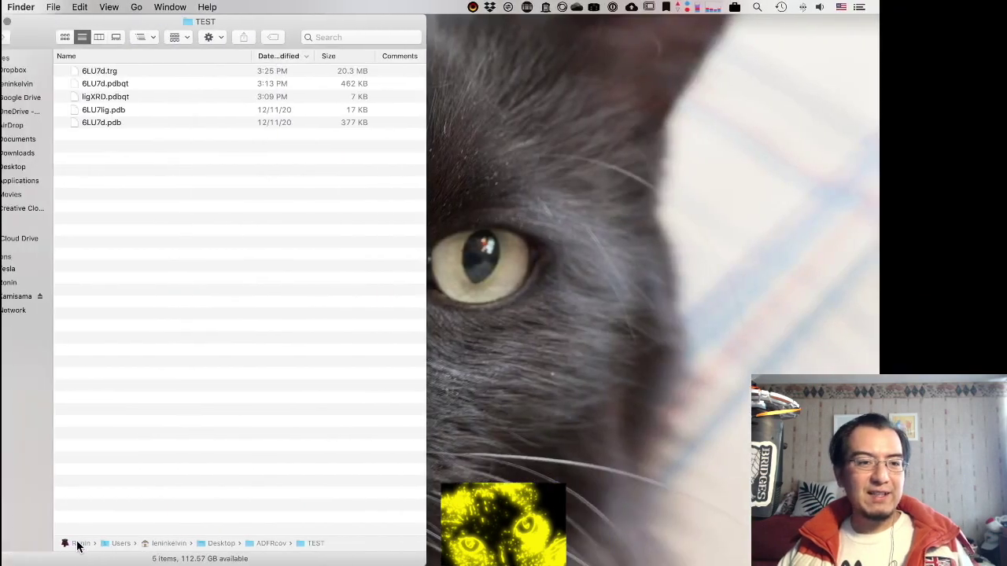
left_click(178, 70)
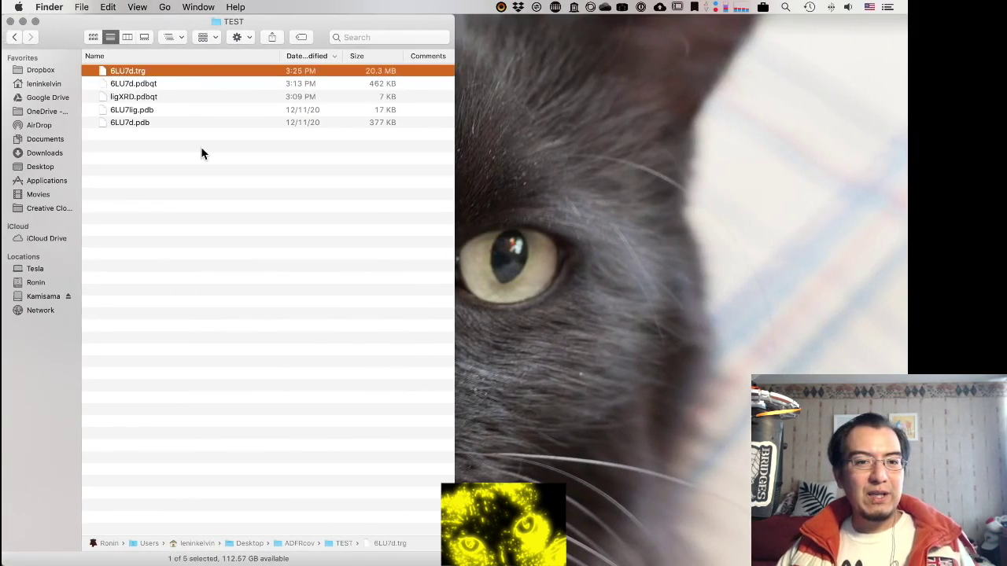
Step: Switch between Finder and AGFR, then close the finished AGFR window
key("super+Tab")
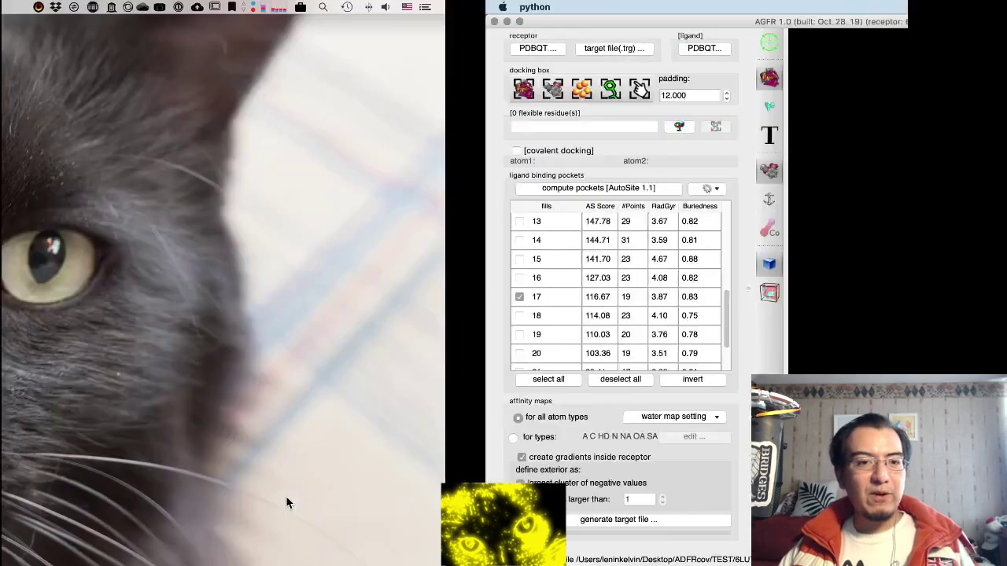
key("super+Tab")
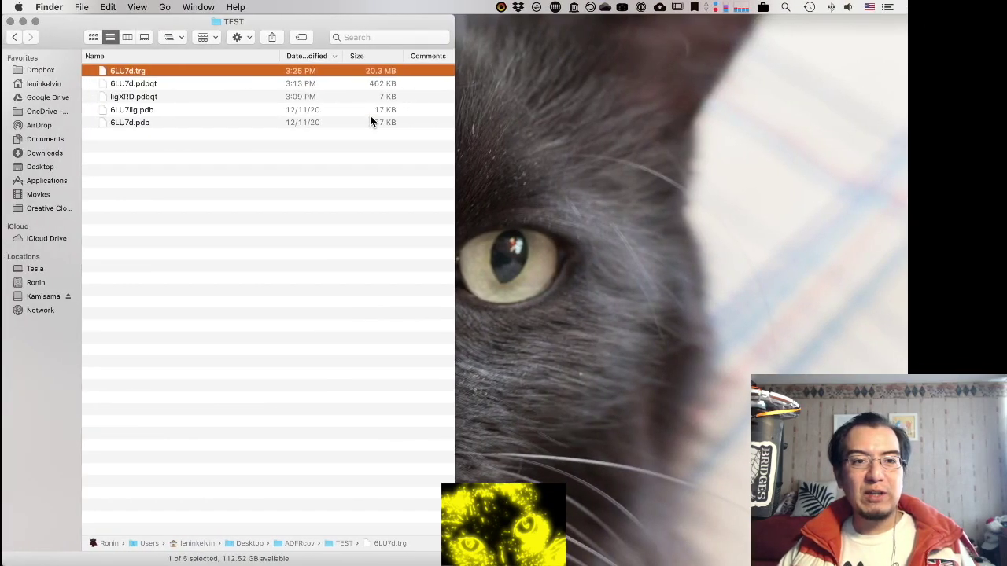
key("super+Tab")
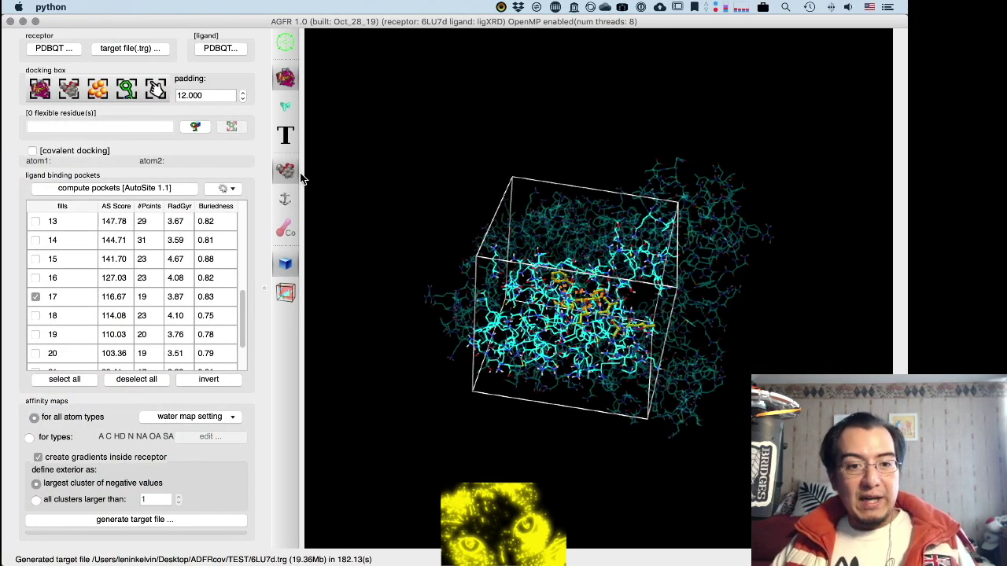
left_click(10, 21)
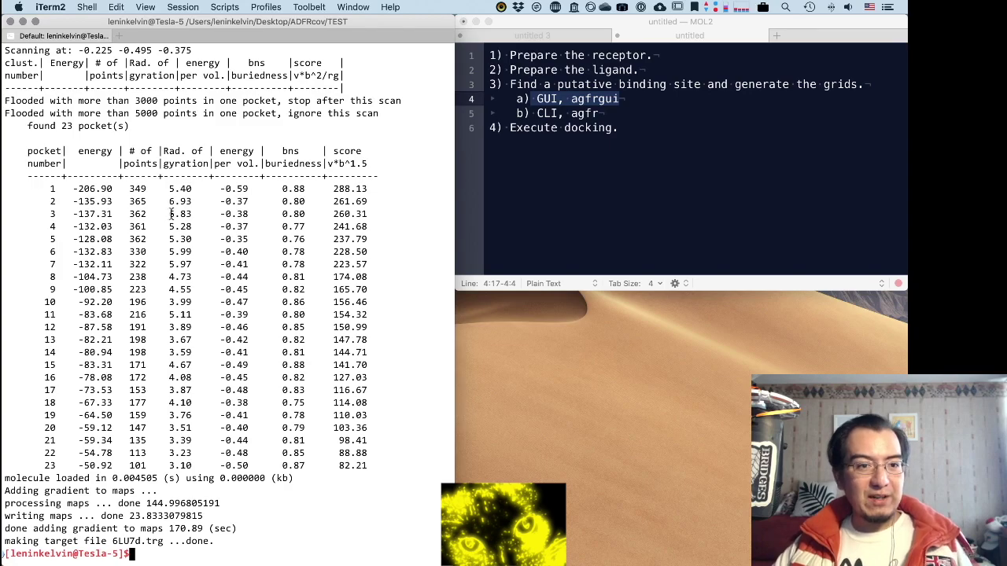
Step: Clear the terminal and list the TEST folder's files with ls -lasht
scroll(169, 213, "up", 5)
scroll(170, 213, "up", 15)
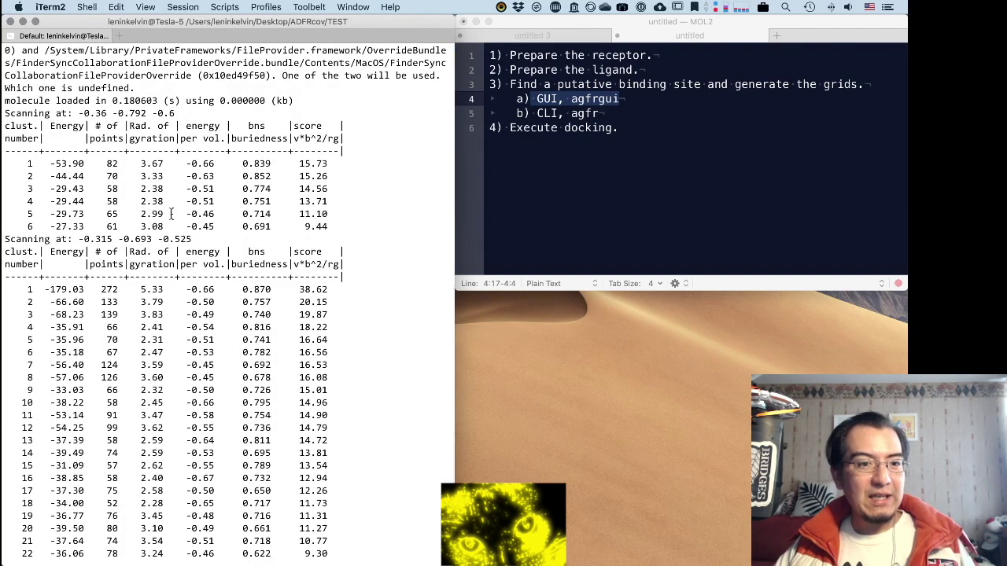
scroll(171, 213, "down", 20)
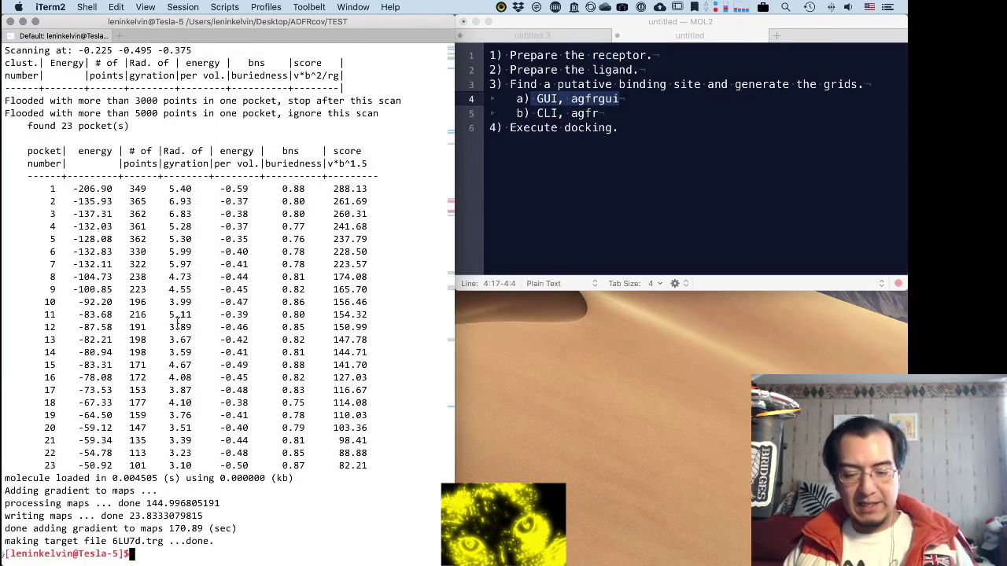
key("ctrl+l")
type("ls -lasht")
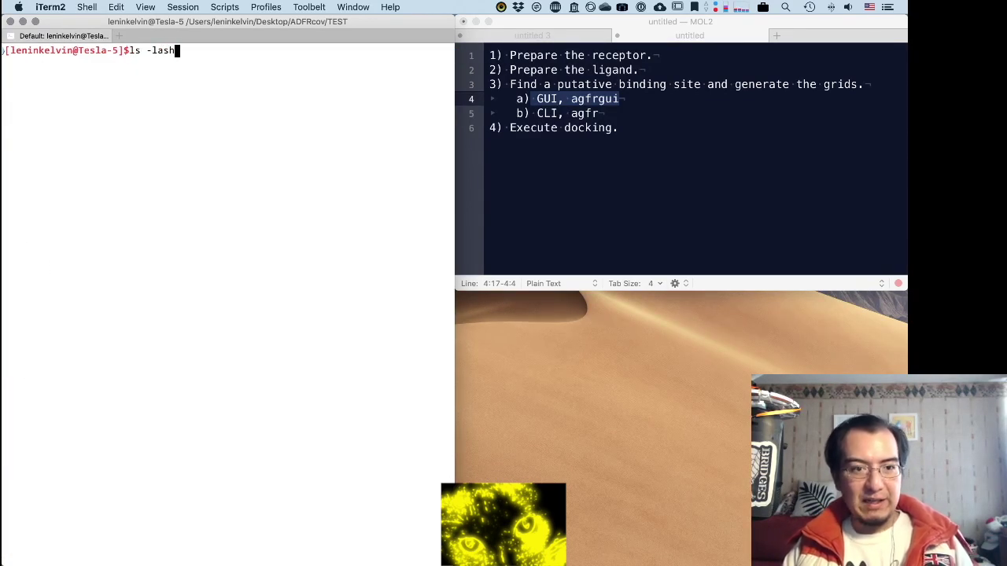
key("Return")
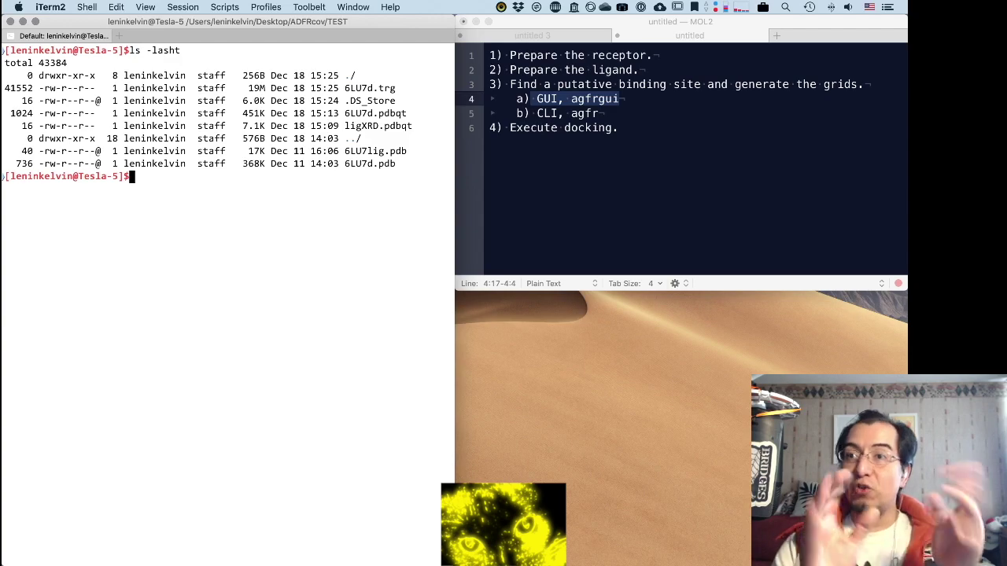
Step: Highlight the 'b) CLI, agfr' and 'Execute docking' lines in the TextMate notes
left_click(594, 120)
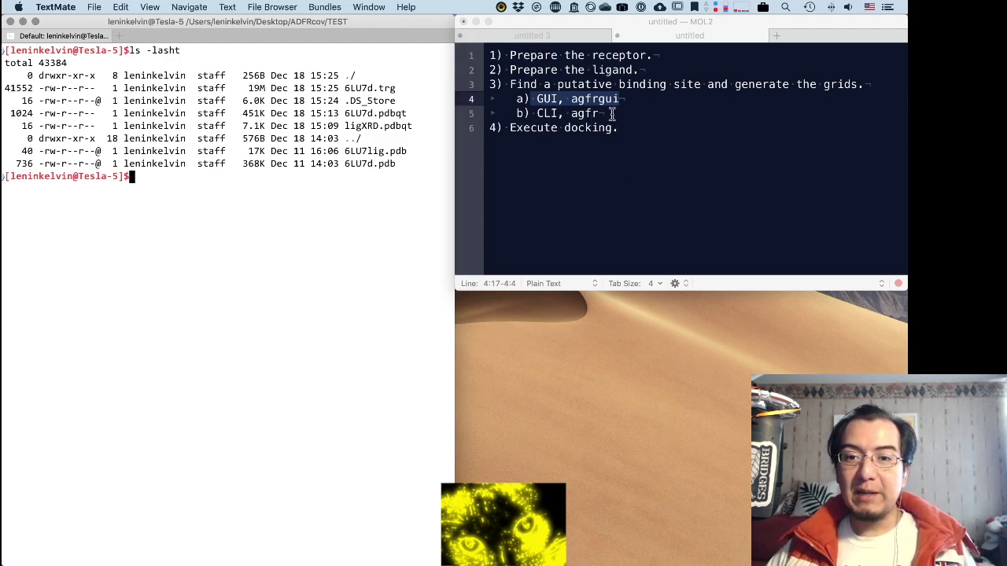
left_click_drag(611, 114, 519, 118)
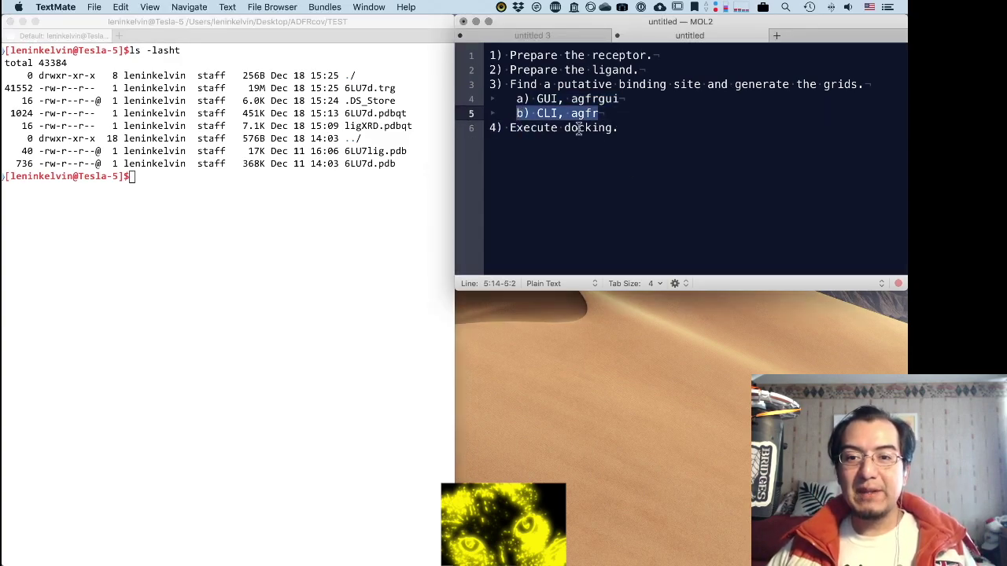
left_click_drag(629, 126, 489, 126)
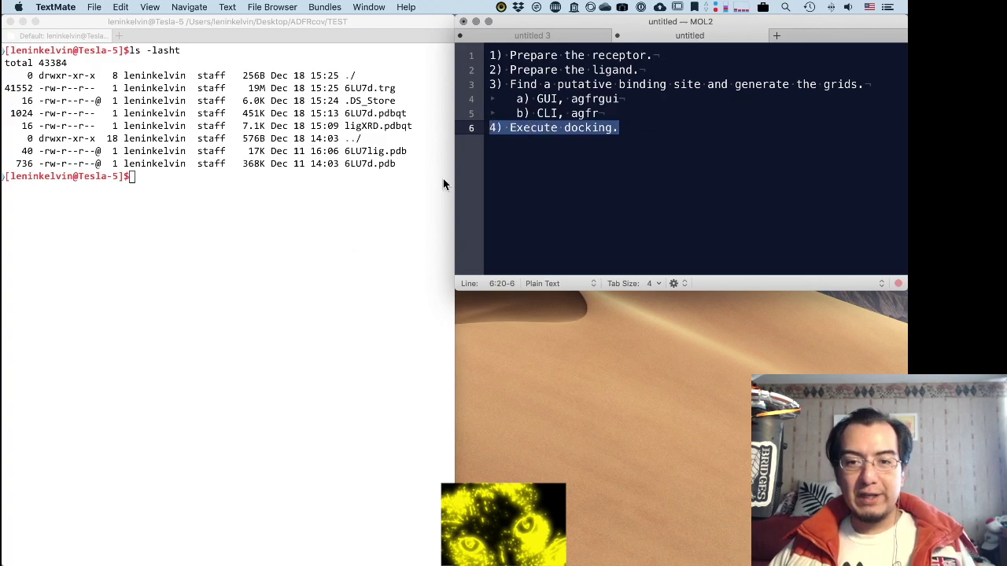
Step: Type adfr at the terminal prompt, then switch toward the web browser
left_click(353, 249)
type("adfr")
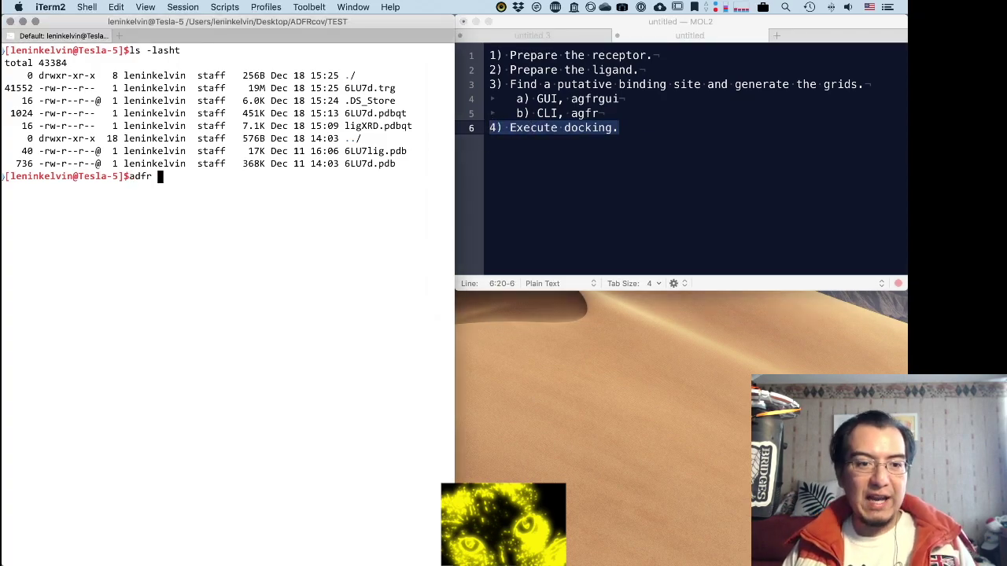
key("super+Tab")
key("super+Tab")
key("super+Tab")
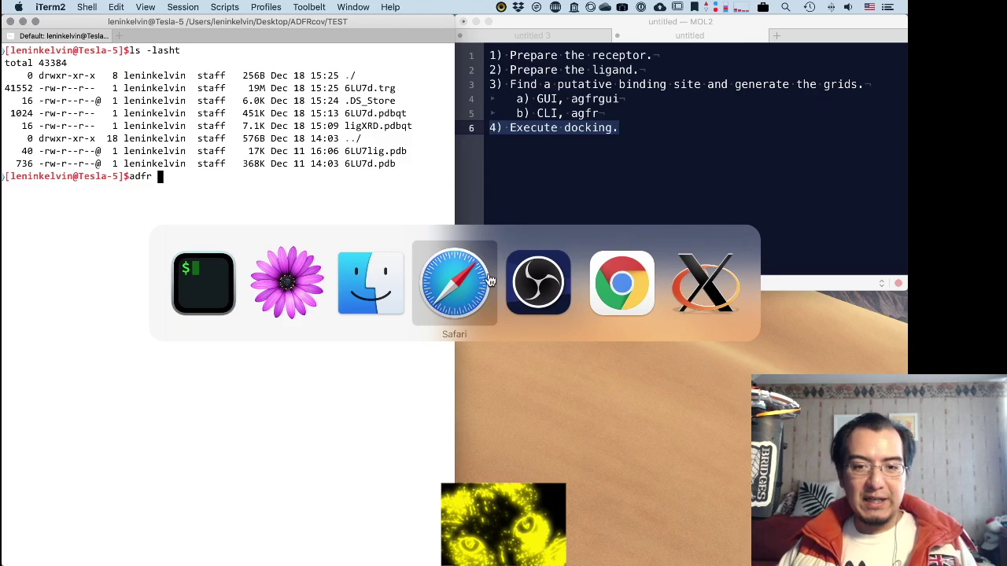
mouse_move(503, 564)
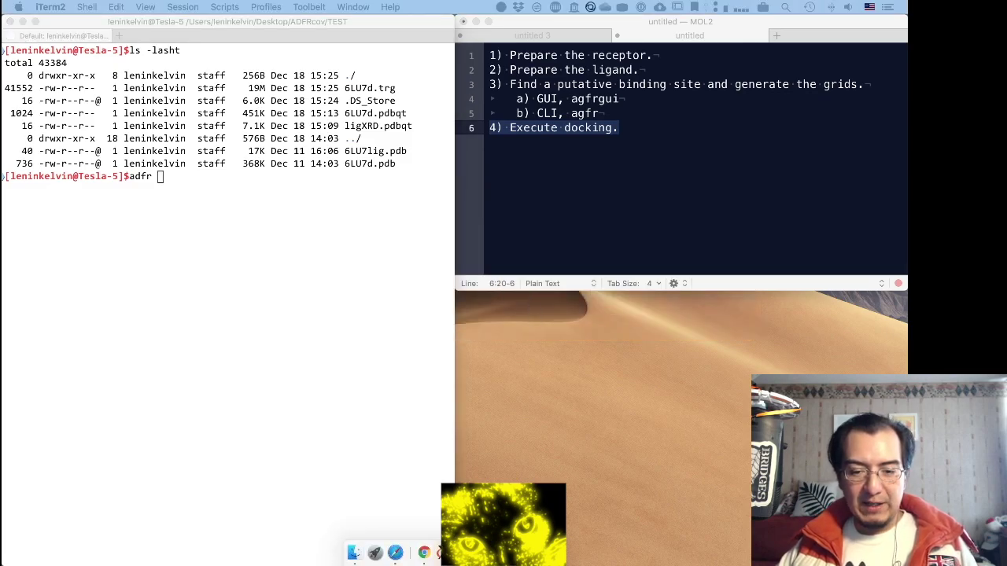
Step: Open AutoDockFR's Documentation page in Safari and scroll to the step-by-step tutorials
left_click(395, 553)
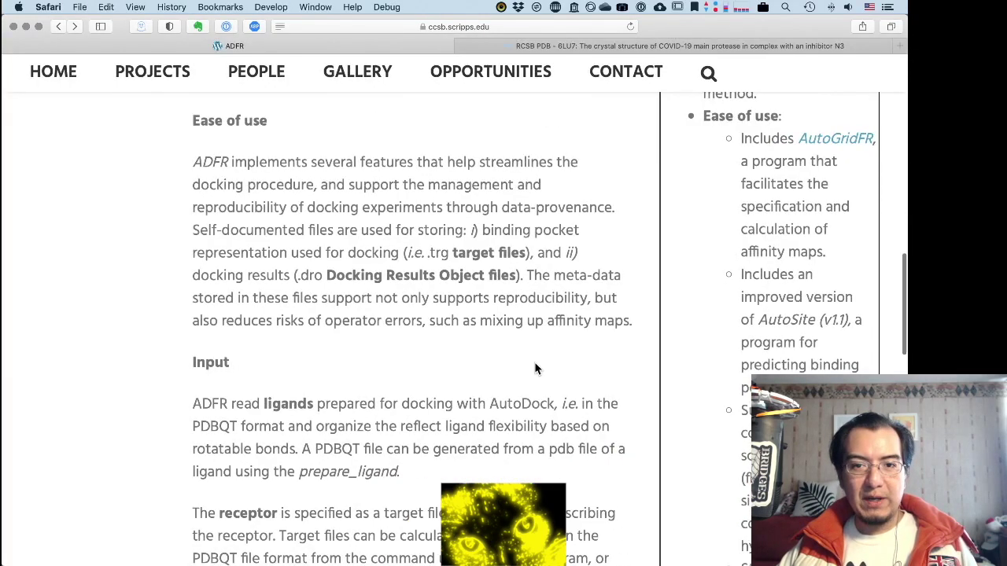
key("super+Up")
left_click(105, 290)
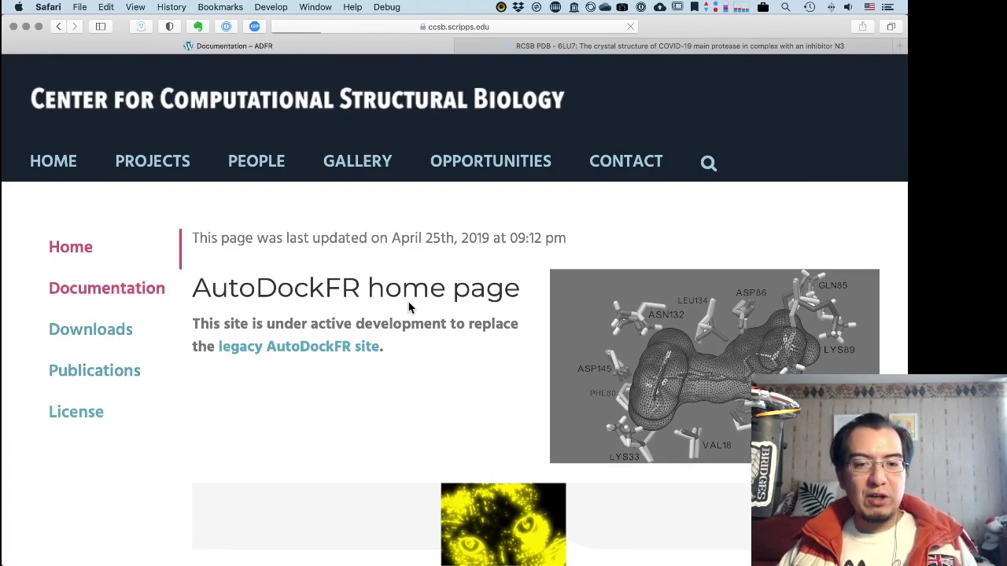
scroll(408, 305, "down", 3)
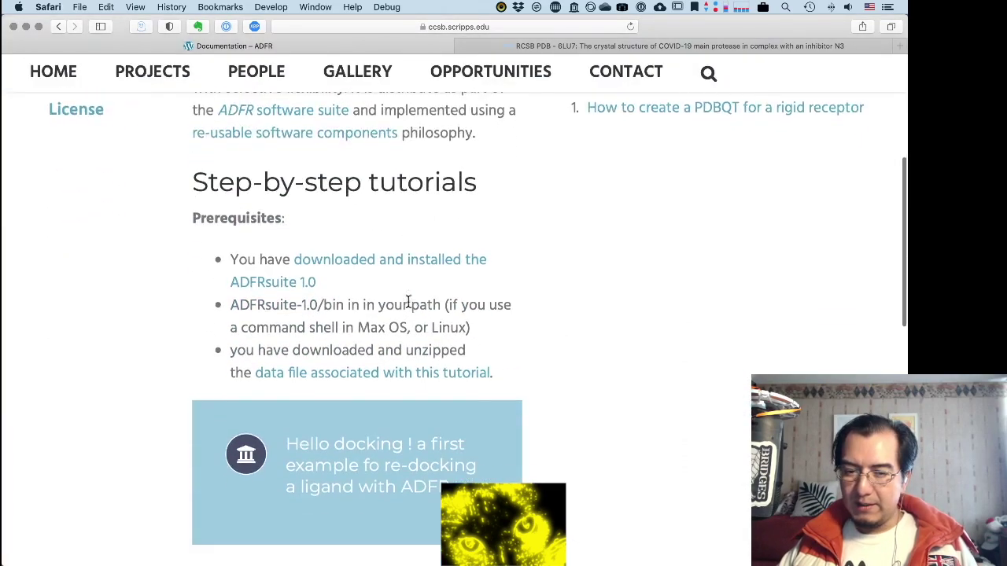
scroll(408, 303, "down", 2)
scroll(408, 307, "up", 3)
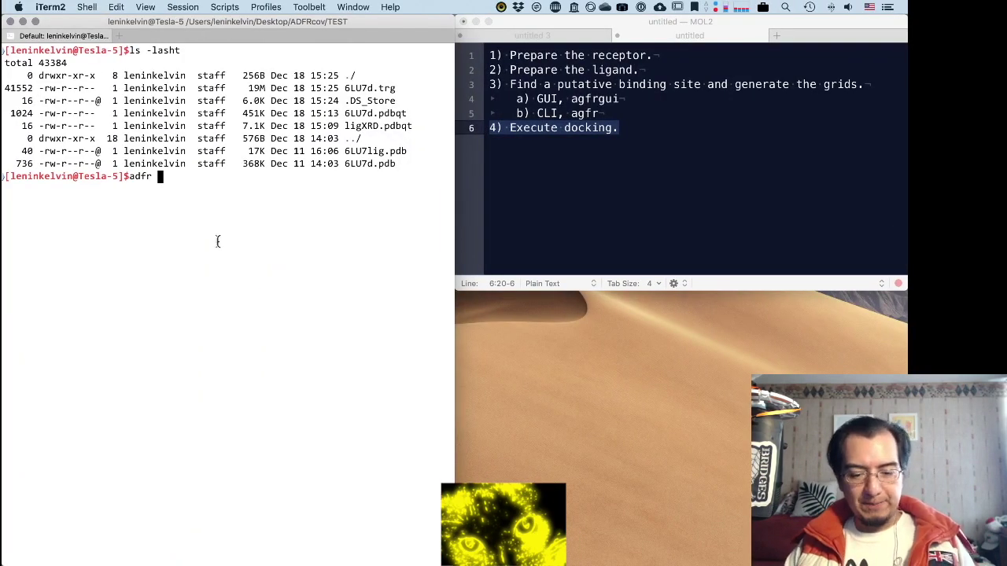
Step: Find the earlier 50-run adfr command via 'history | grep adfr' and paste it
key("ctrl+c")
key("ctrl+l")
type("history ")
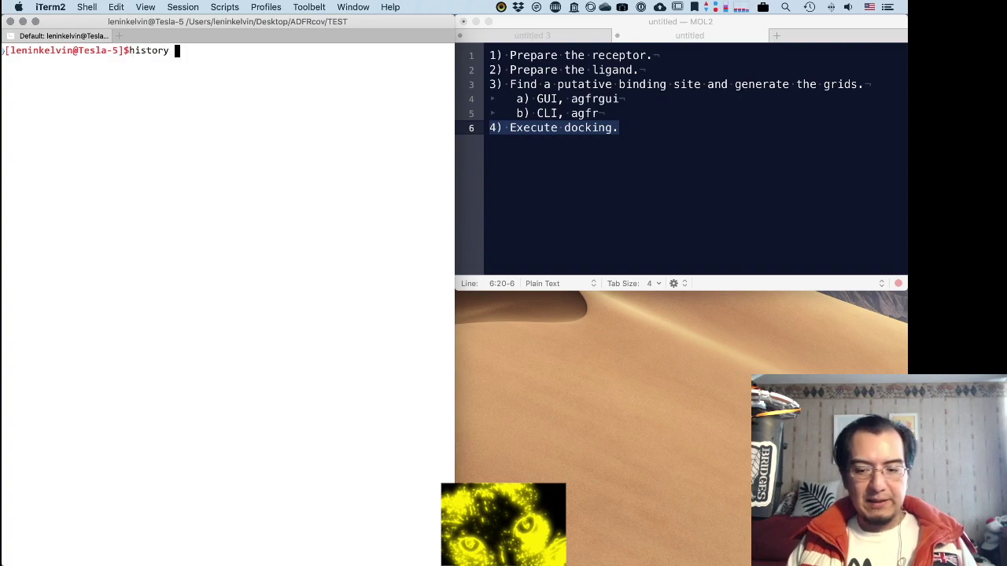
type("| grep adfr")
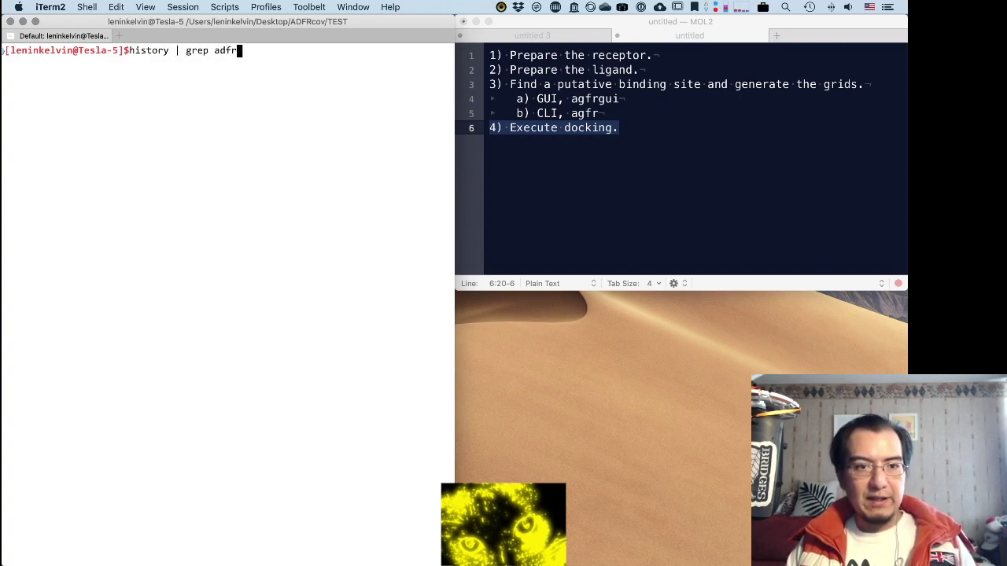
key("Return")
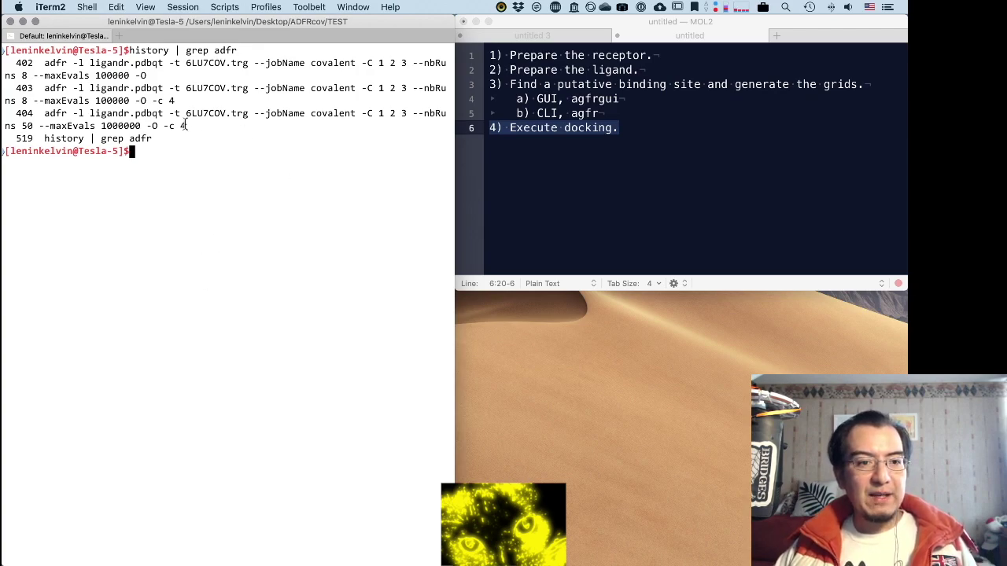
left_click_drag(188, 126, 44, 115)
key("super+v")
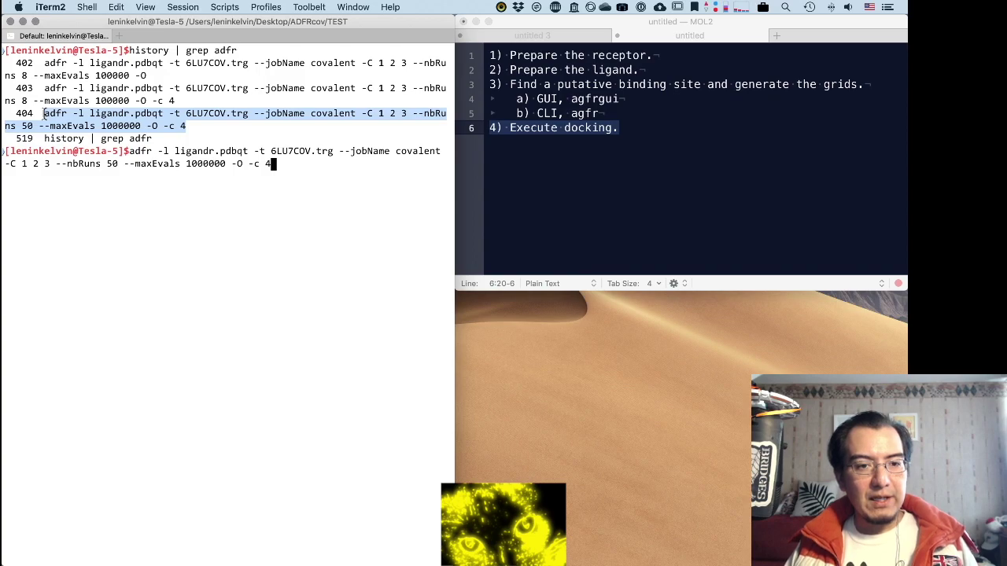
key("ctrl+l")
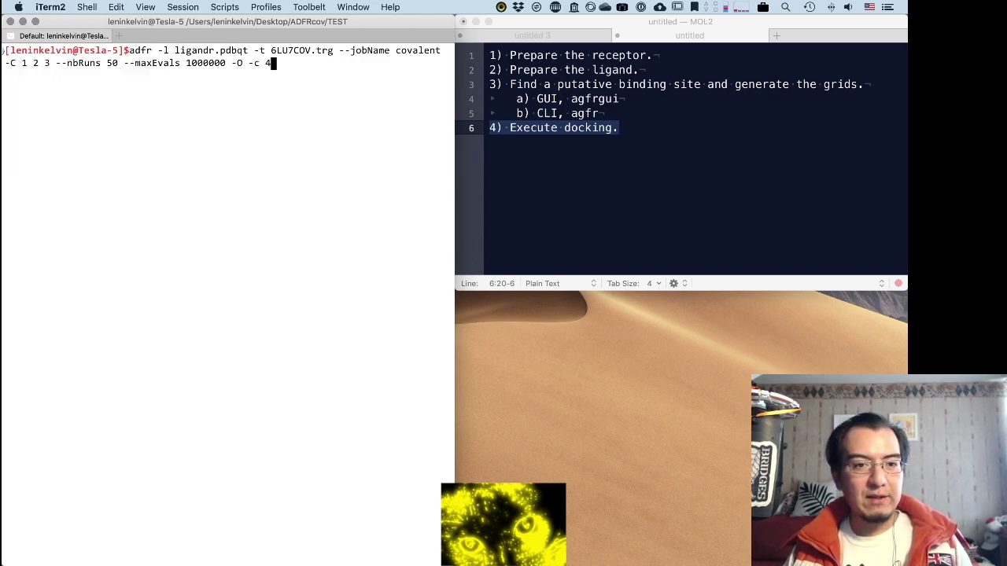
Step: Replace the ligand ligandr.pdbqt with ligXRD.pdbqt in the command
key("ctrl+a")
key("alt+f")
key("alt+f")
key("alt+f")
key("alt+f")
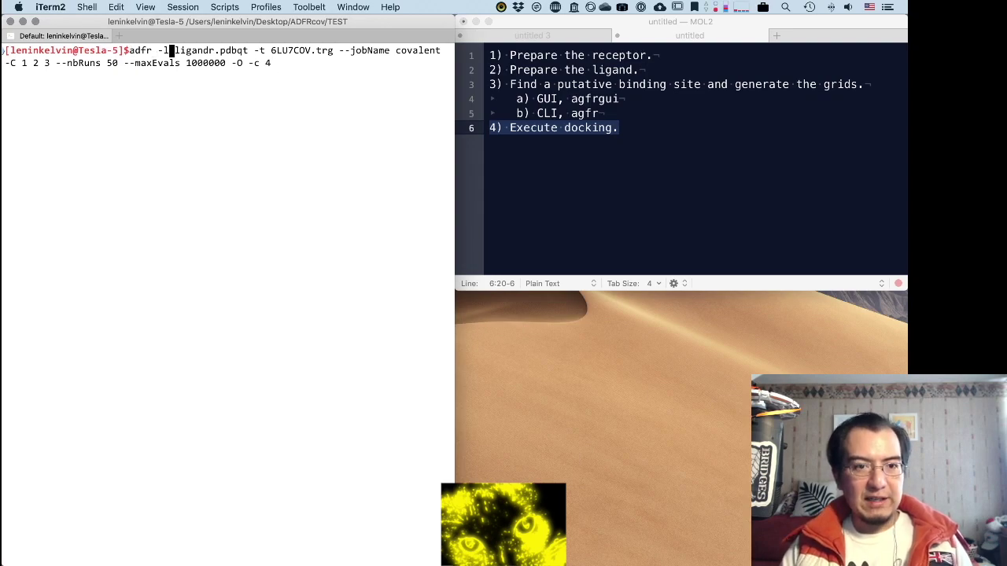
key("alt+BackSpace")
key("alt+BackSpace")
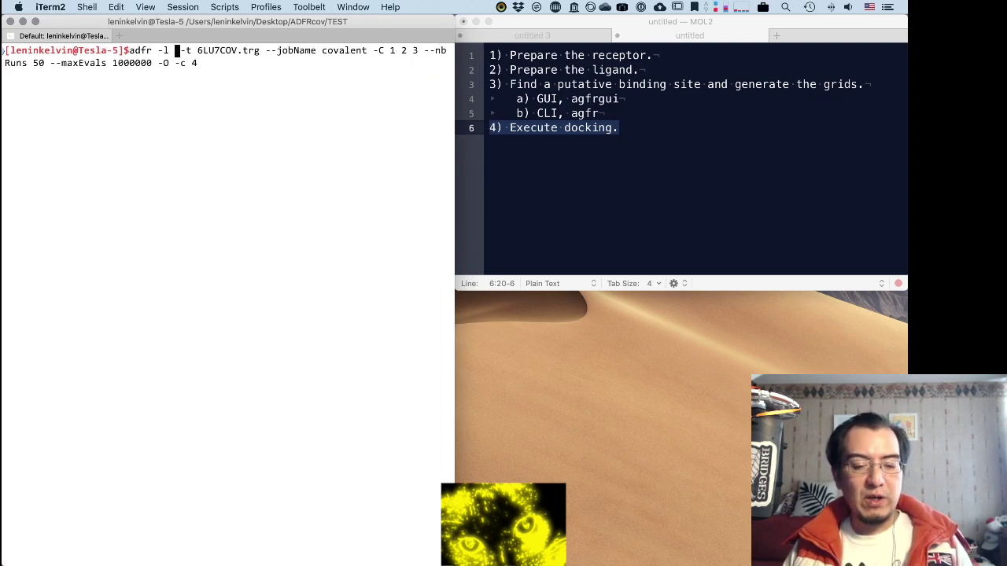
key("Tab")
key("Tab")
type("l")
key("Tab")
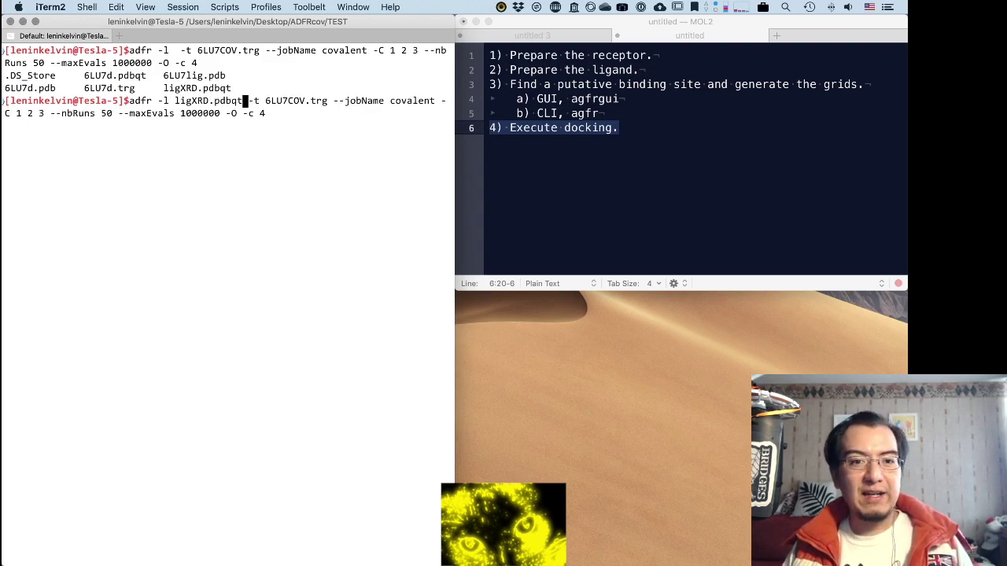
Step: Change the target file from 6LU7COV.trg to 6LU7d.trg
key("Right")
key("Right")
key("Right")
key("Right")
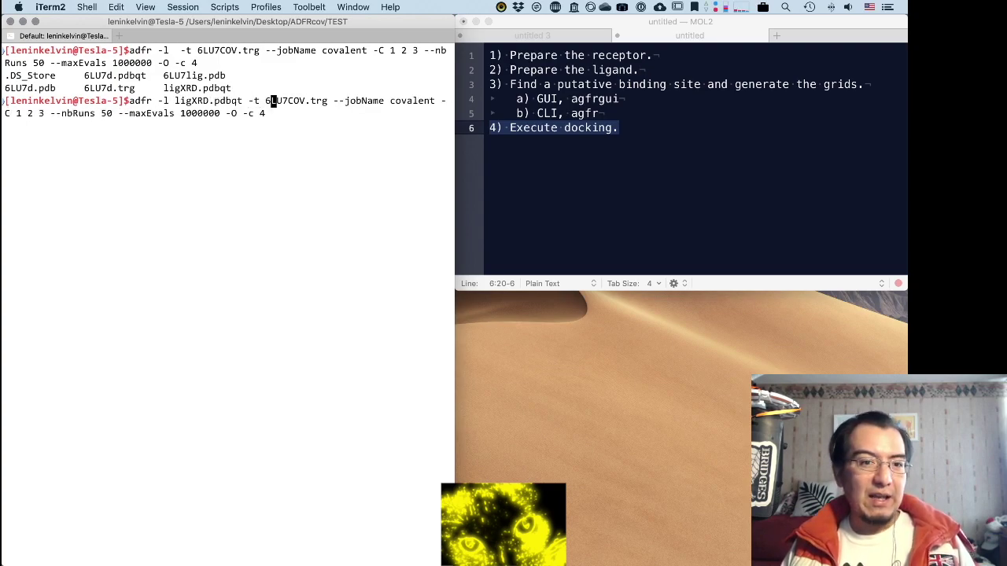
key("Left")
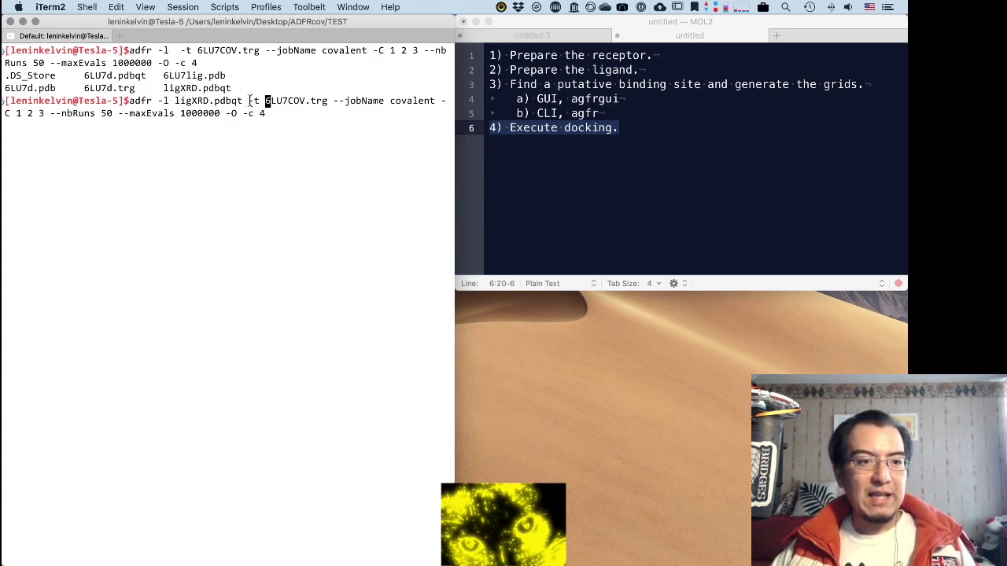
key("Right")
key("Right")
key("Right")
key("Right")
key("Right")
key("Right")
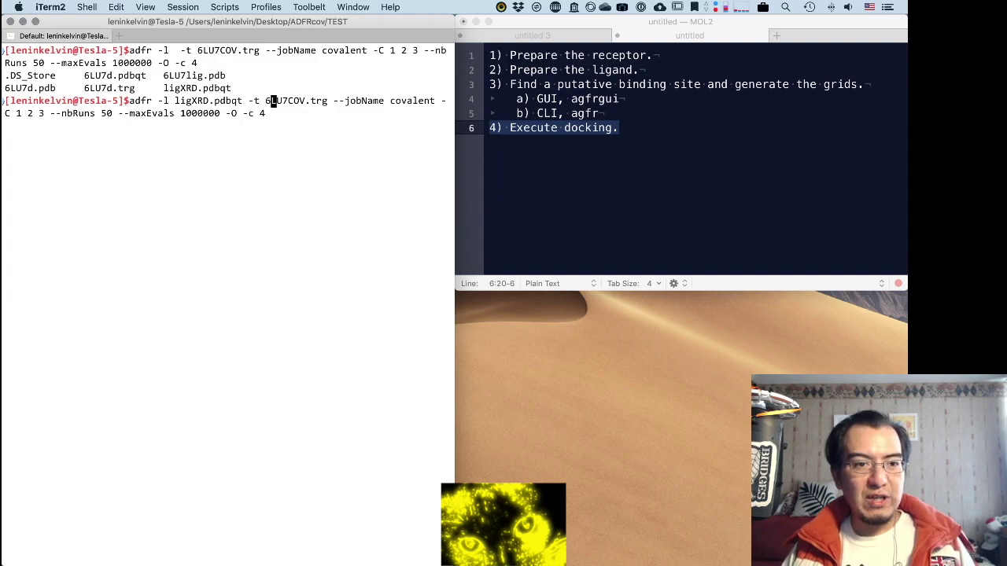
key("Right")
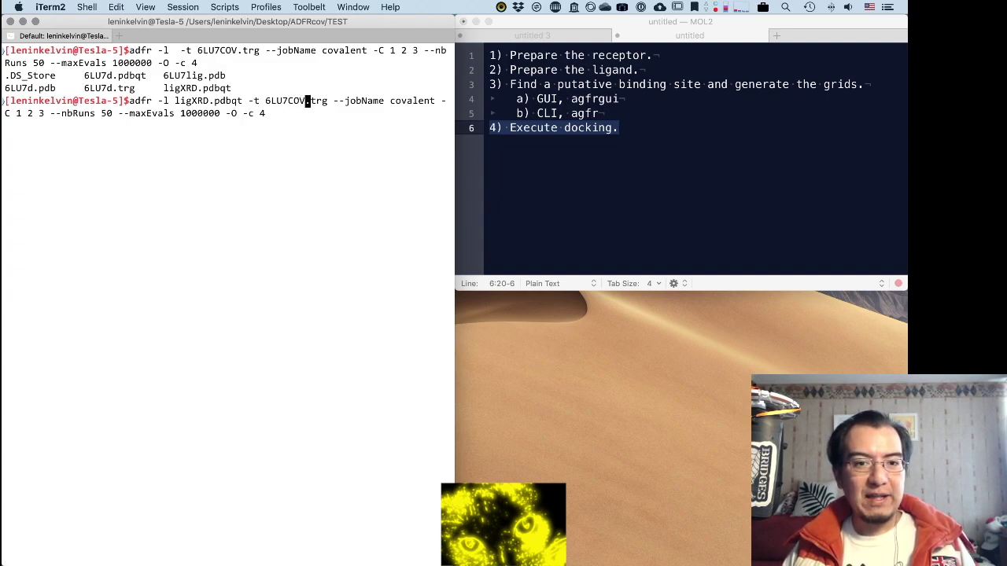
key("BackSpace")
key("BackSpace")
key("BackSpace")
type("d")
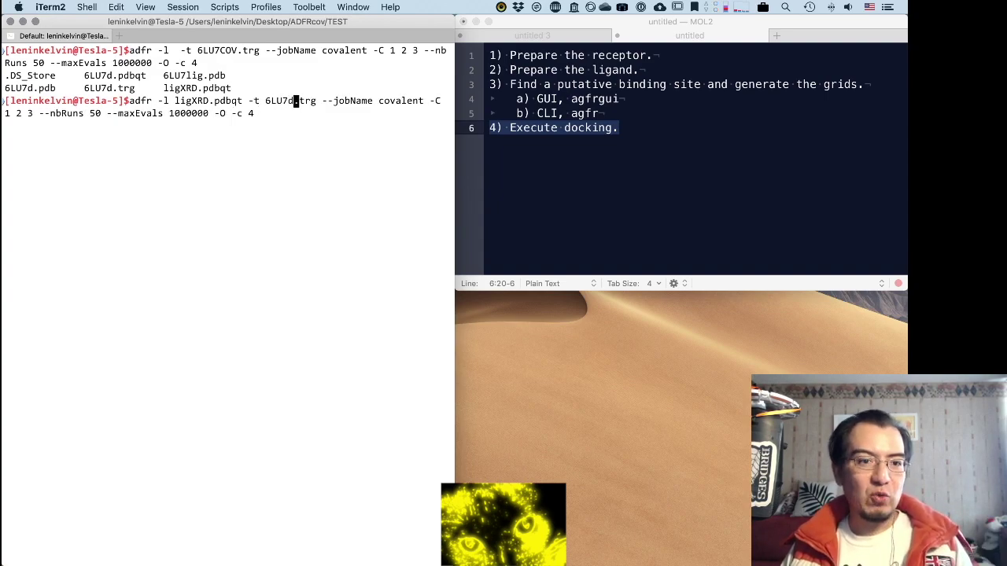
key("Right")
key("Right")
key("Right")
key("Right")
key("Right")
key("Right")
key("Right")
key("Right")
key("Right")
key("Right")
key("Right")
key("Right")
key("Right")
key("Right")
key("Right")
key("Right")
key("Right")
key("Right")
key("Right")
key("Right")
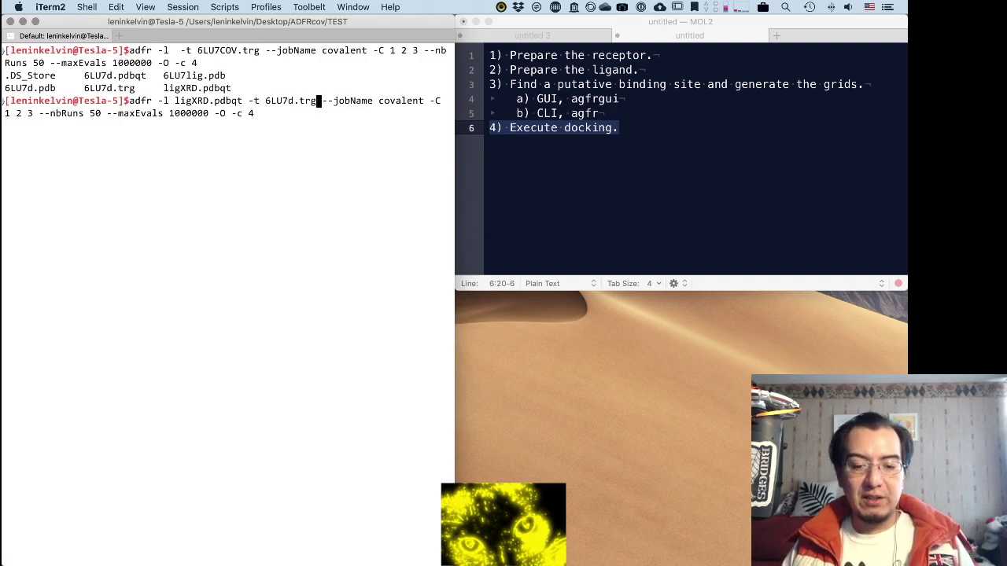
Step: Rename the job from covalent to AutoSite and remove the -C 1 2 3 option
key("ctrl+w")
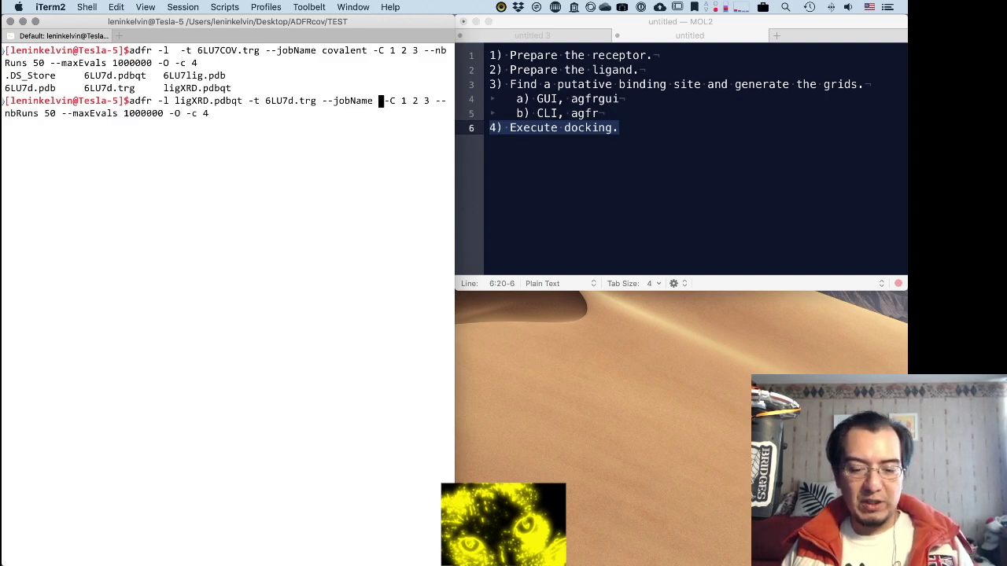
type("A")
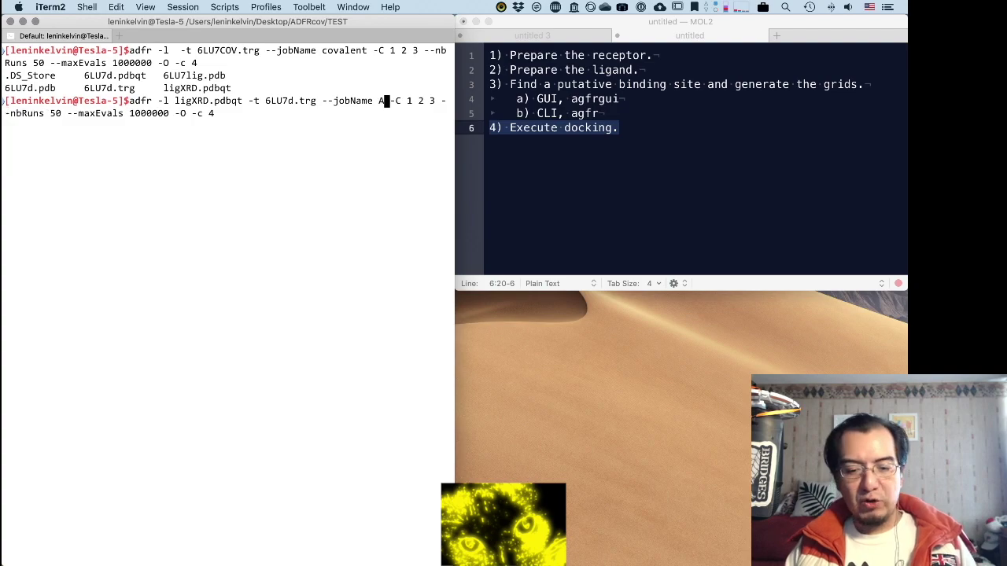
type("utoSite")
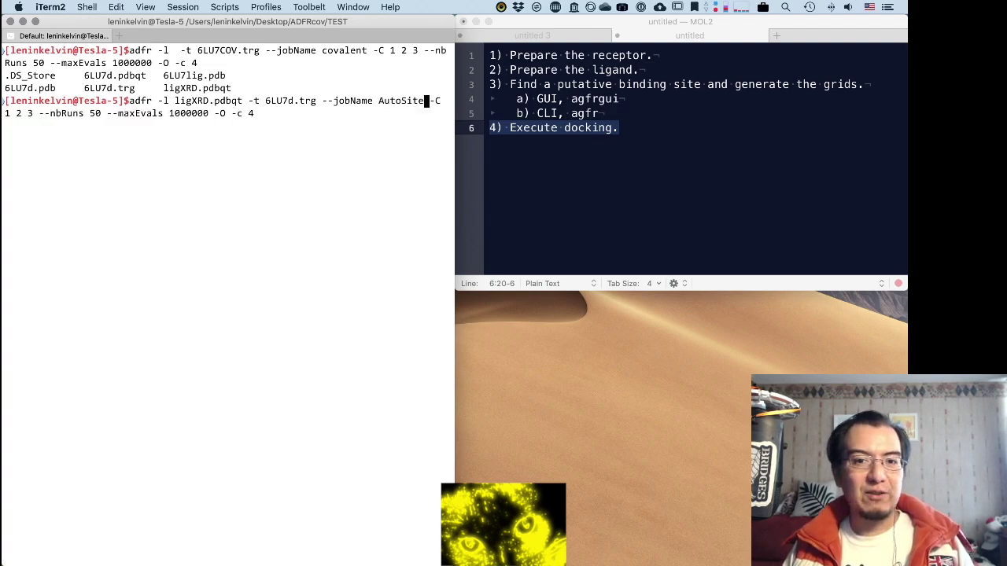
key("Right")
key("Right")
key("Right")
key("Right")
key("Right")
key("Right")
key("Right")
key("Right")
key("Right")
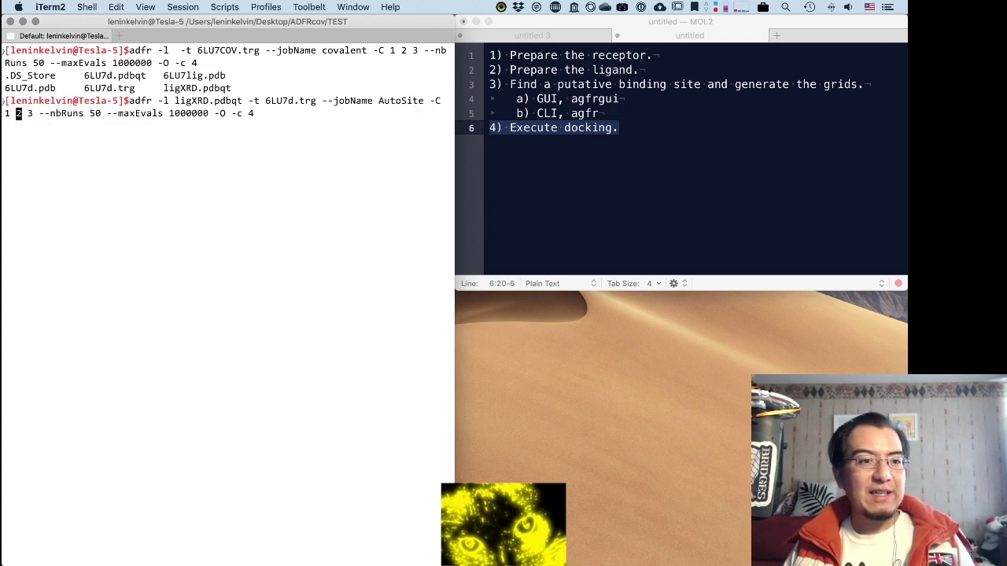
key("BackSpace")
key("BackSpace")
key("BackSpace")
key("BackSpace")
key("BackSpace")
key("BackSpace")
key("BackSpace")
key("BackSpace")
key("BackSpace")
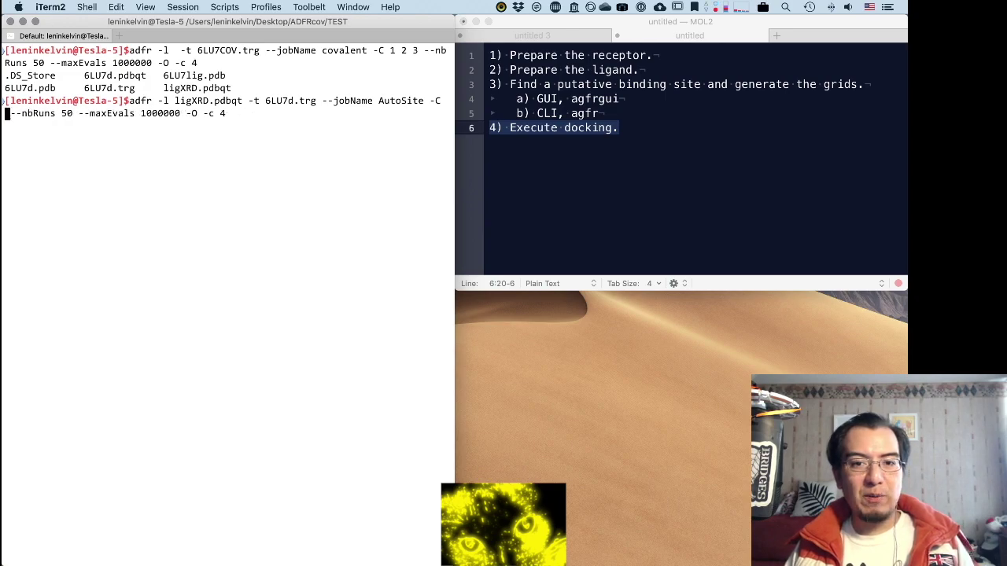
key("Right")
key("Right")
key("Right")
key("Right")
key("Right")
key("Right")
key("Right")
key("Right")
key("Right")
key("Right")
key("Right")
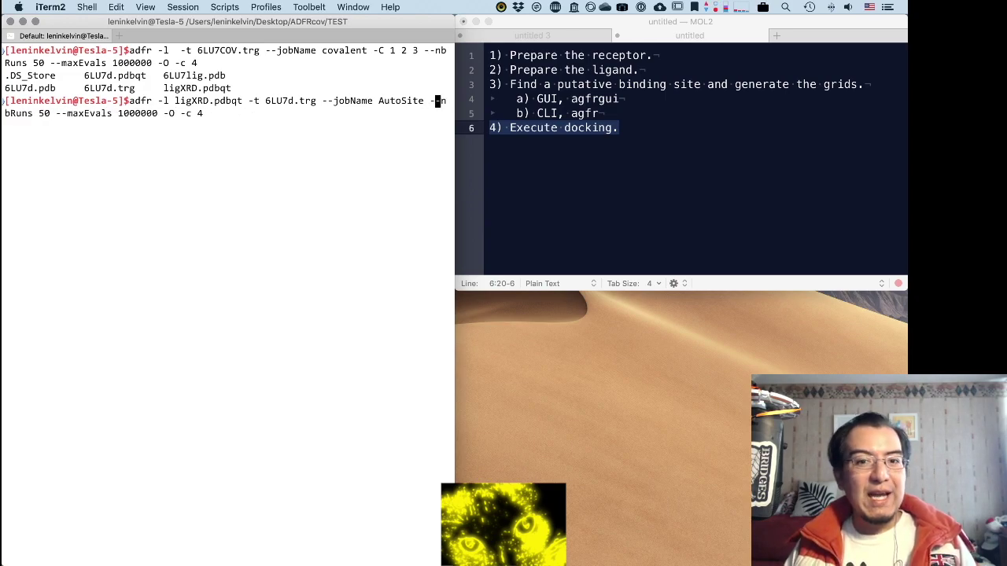
Step: Lower nbRuns from 50 to 10 and cut one zero from maxEvals to 100000
key("BackSpace")
type("1")
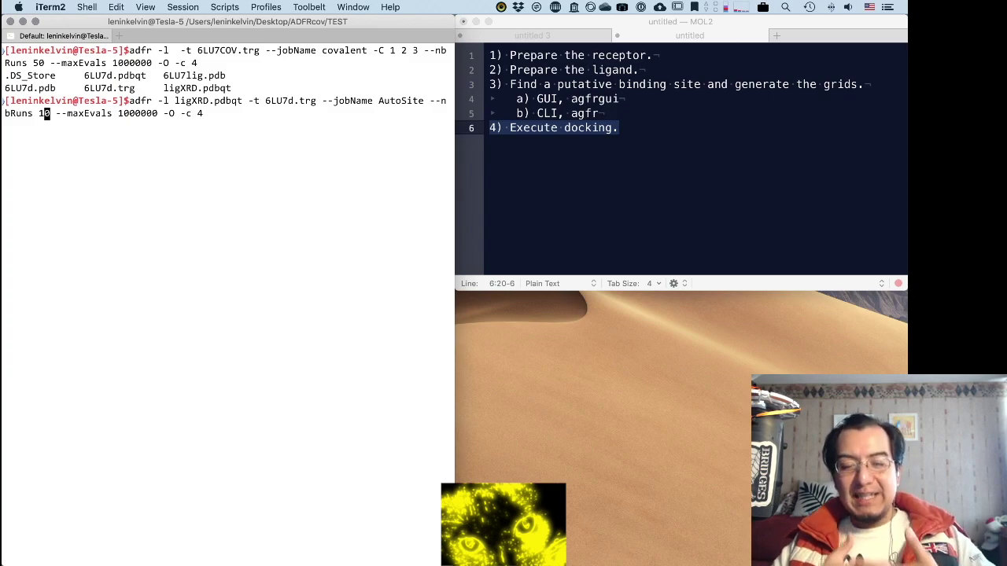
key("Right")
key("Right")
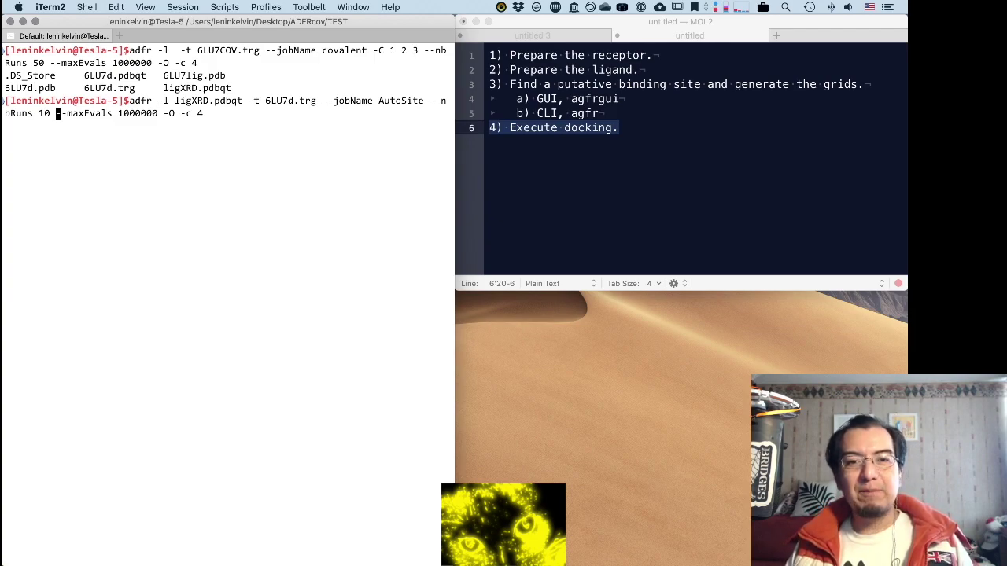
key("Left")
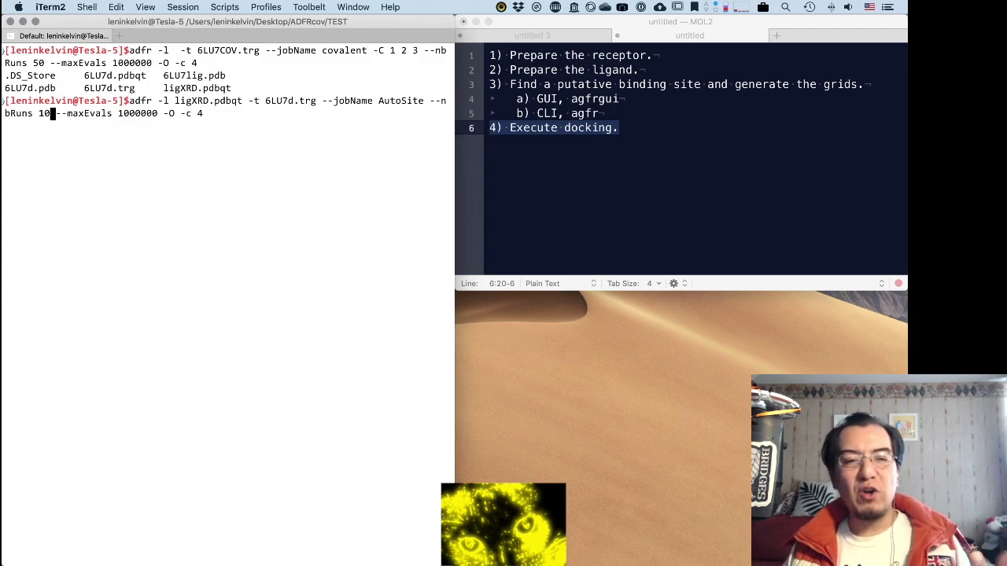
key("Right")
key("Right")
key("Right")
key("Right")
key("Right")
key("Right")
key("Right")
key("Right")
key("Right")
key("Right")
key("Right")
key("Right")
key("Right")
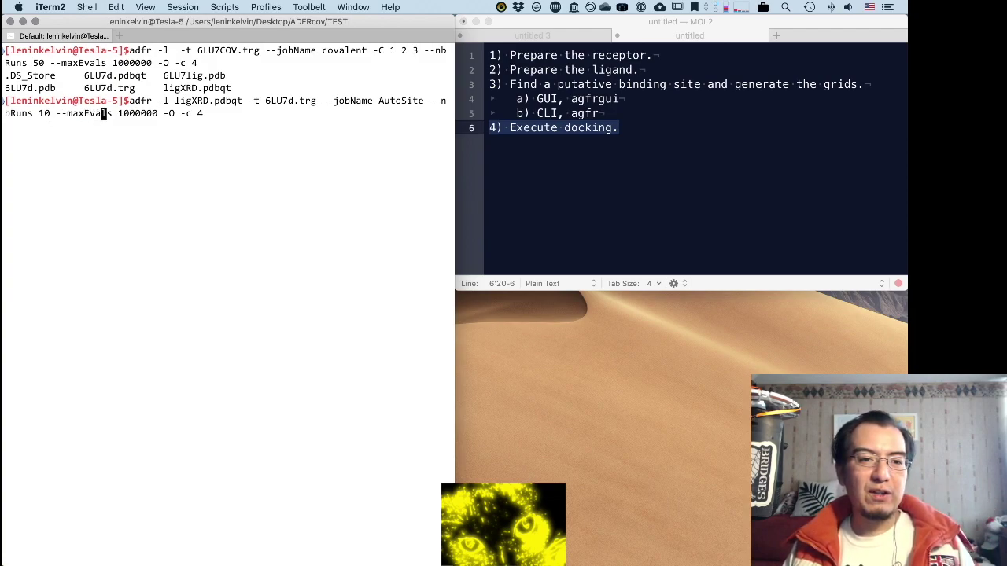
key("Delete")
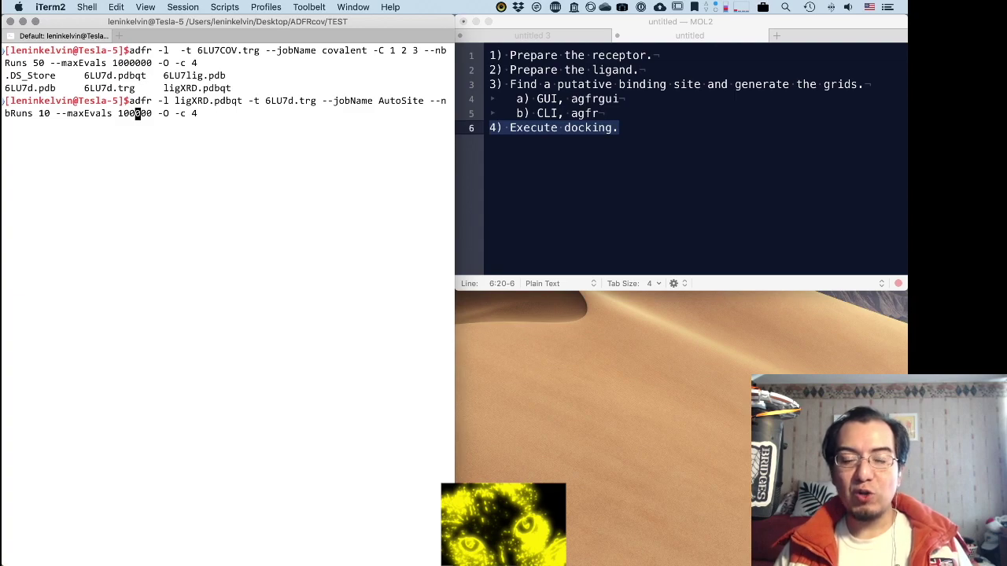
key("Left")
key("Left")
key("Left")
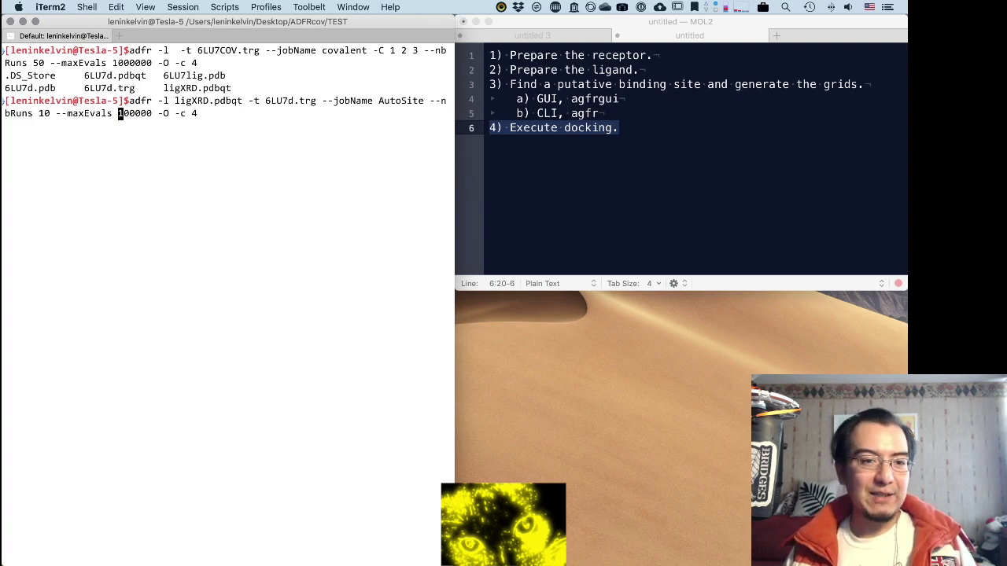
key("Right")
key("Right")
key("Right")
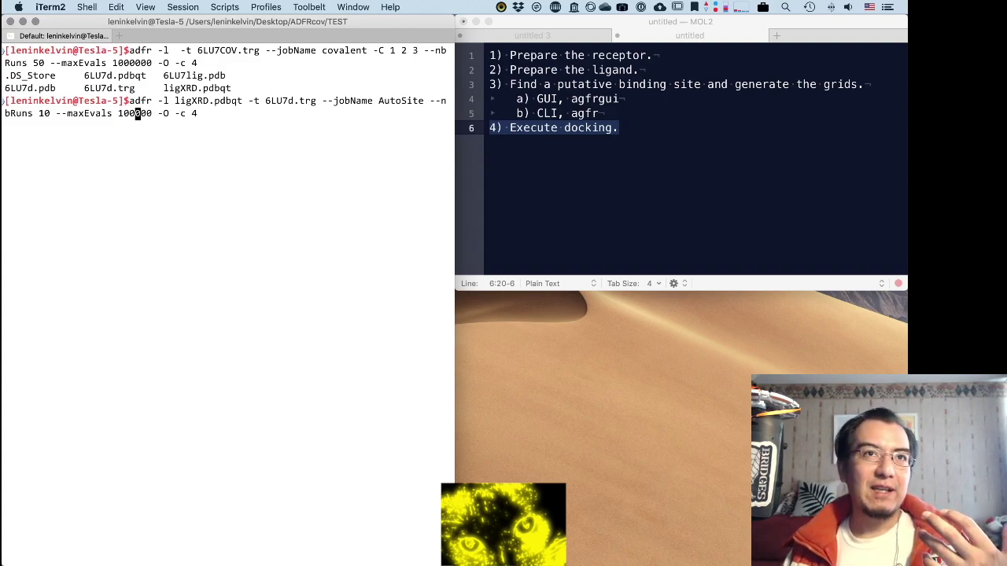
key("Right")
key("Left")
key("Left")
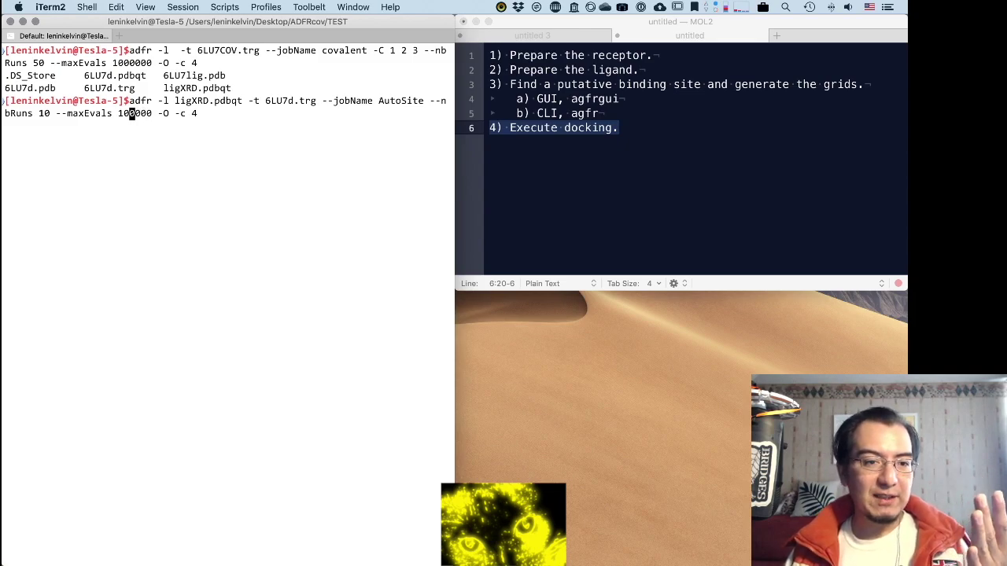
key("Left")
key("Left")
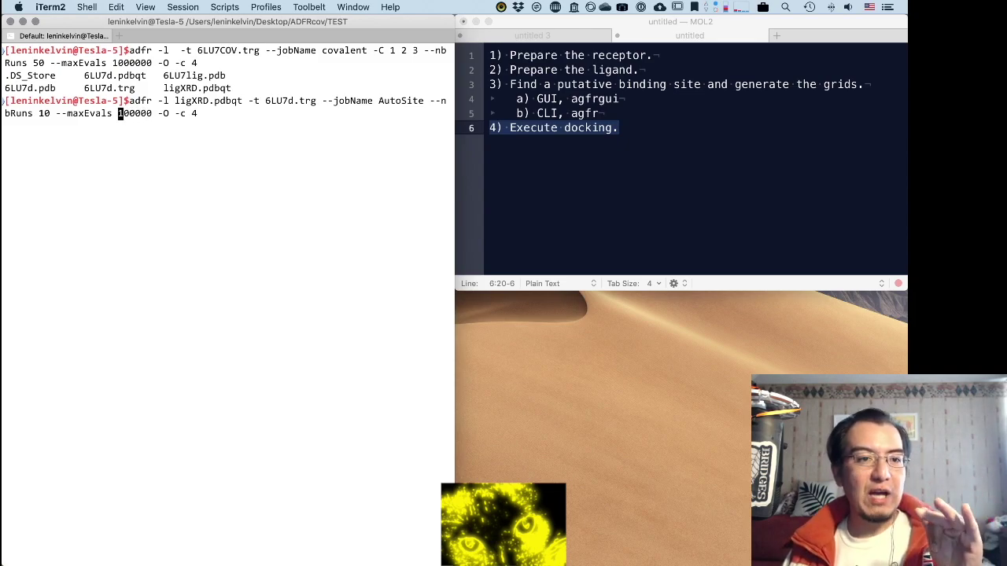
Step: Insert -T before -c 4 and run the AutoSite docking command
key("Right")
key("Right")
key("Right")
key("Right")
key("Right")
key("Right")
key("Right")
key("Right")
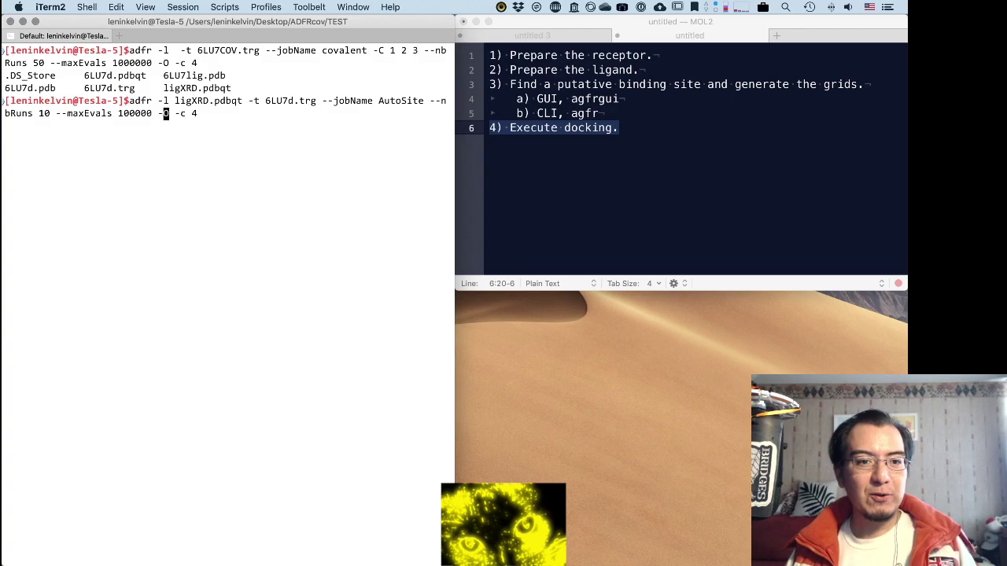
key("Right")
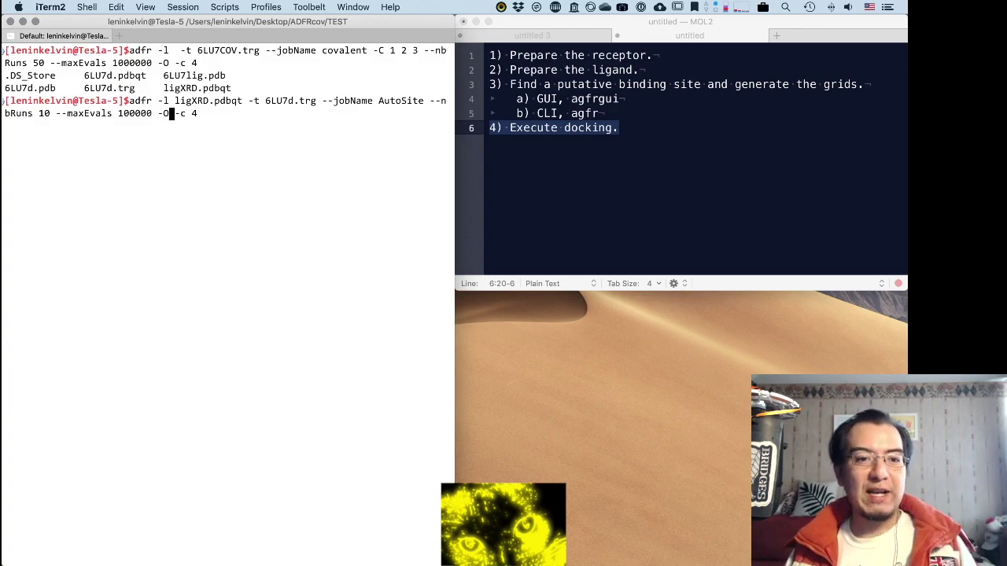
type("-T")
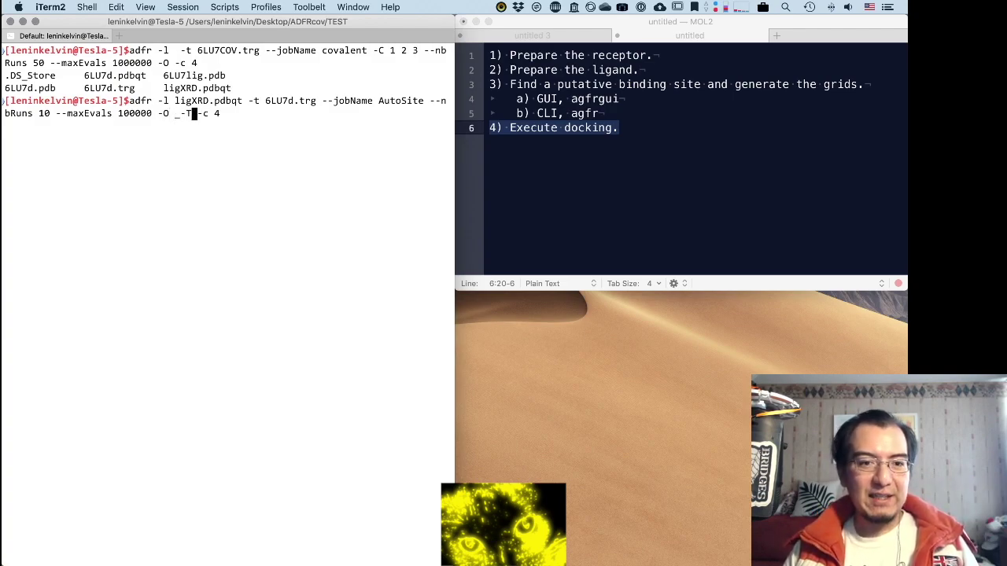
key("BackSpace")
type("-T")
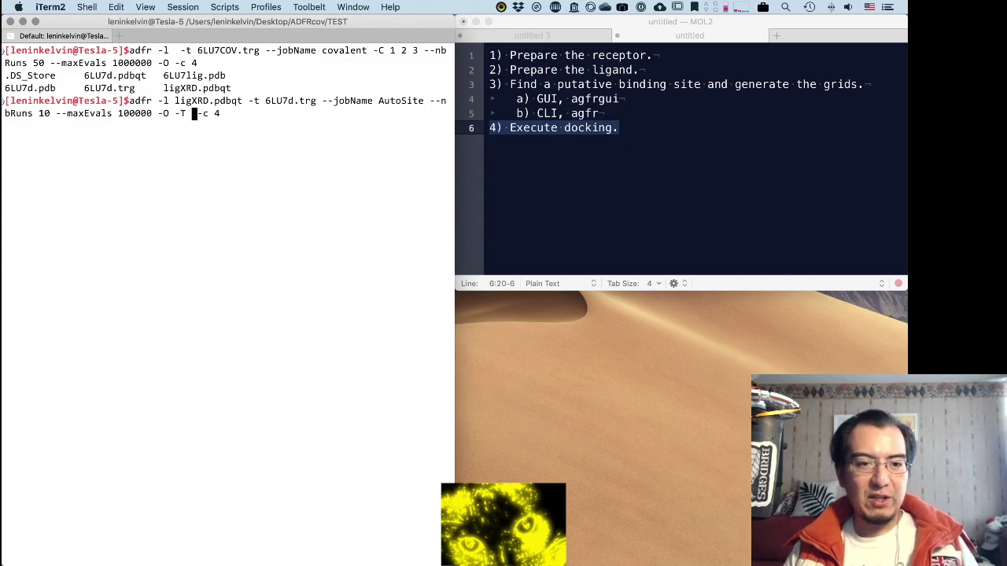
key("BackSpace")
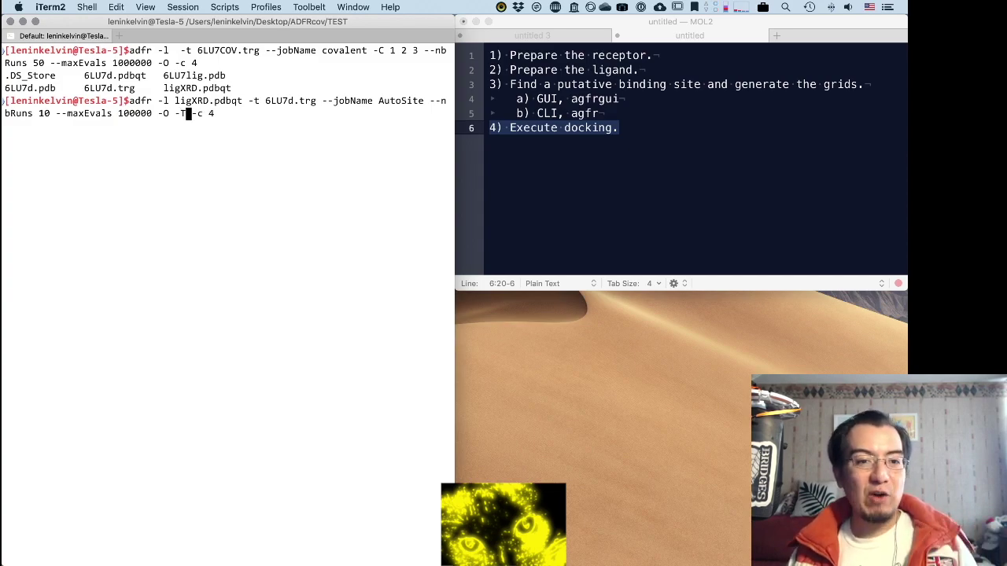
key("Right")
key("Right")
key("Right")
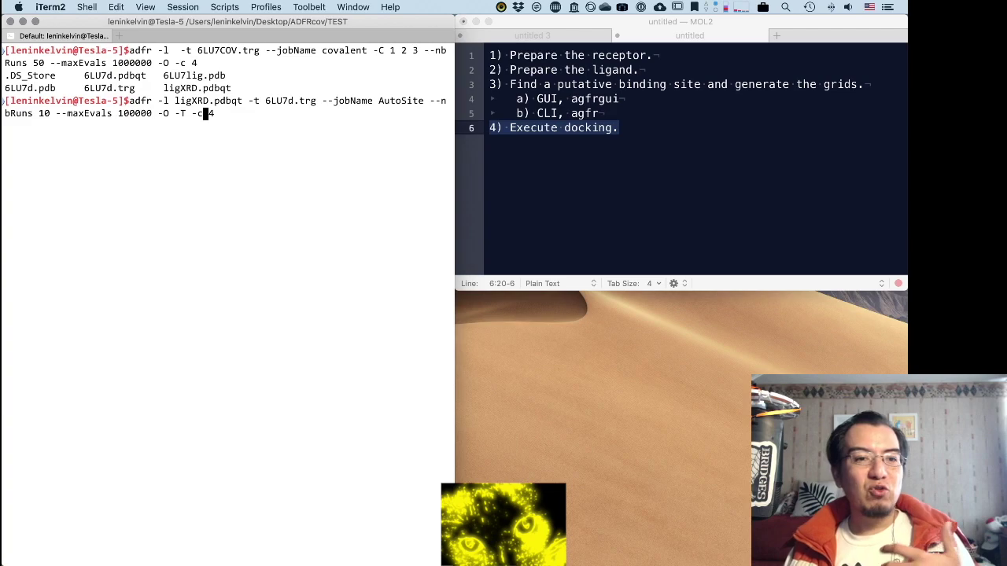
key("Right")
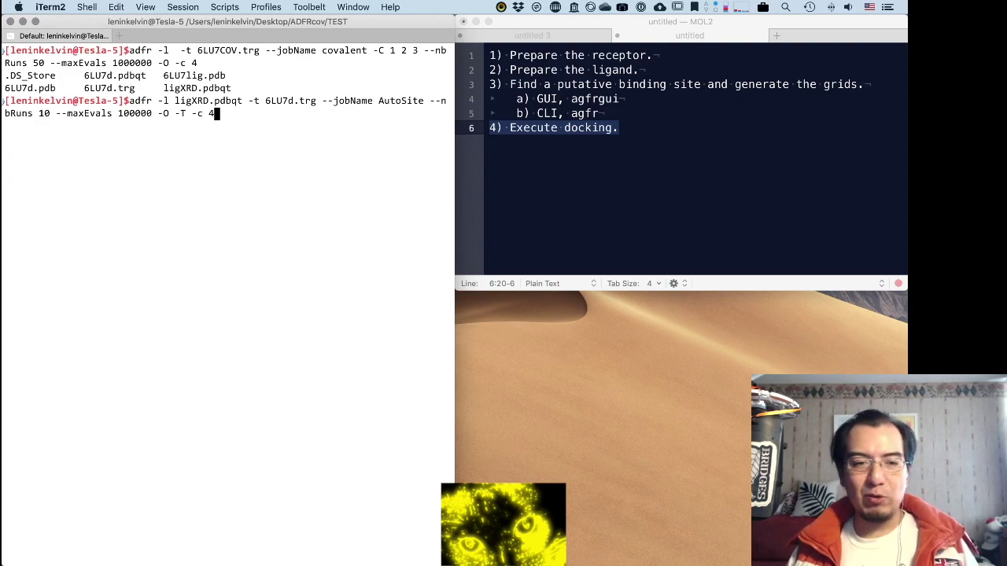
key("ctrl+l")
key("Return")
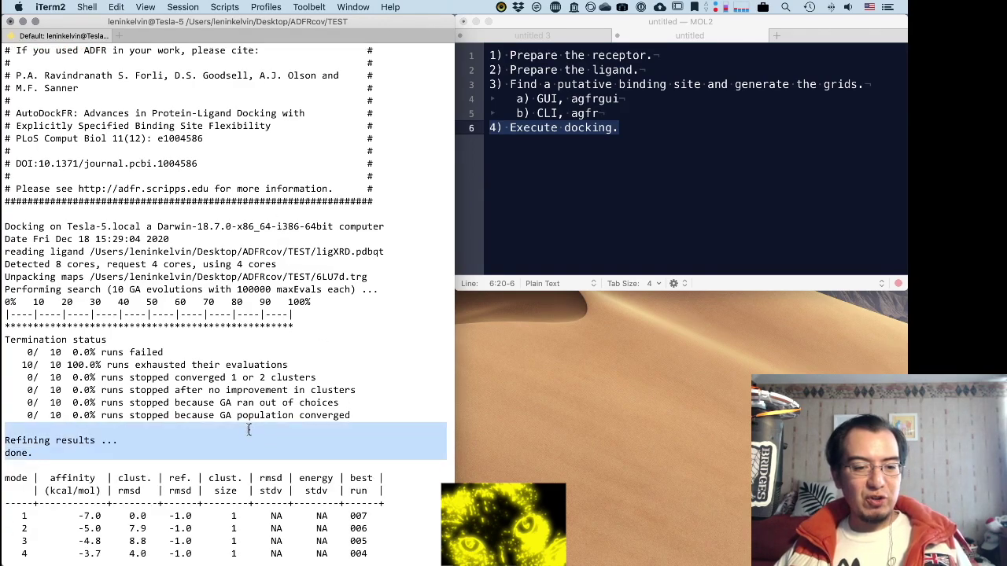
left_click_drag(356, 417, 83, 379)
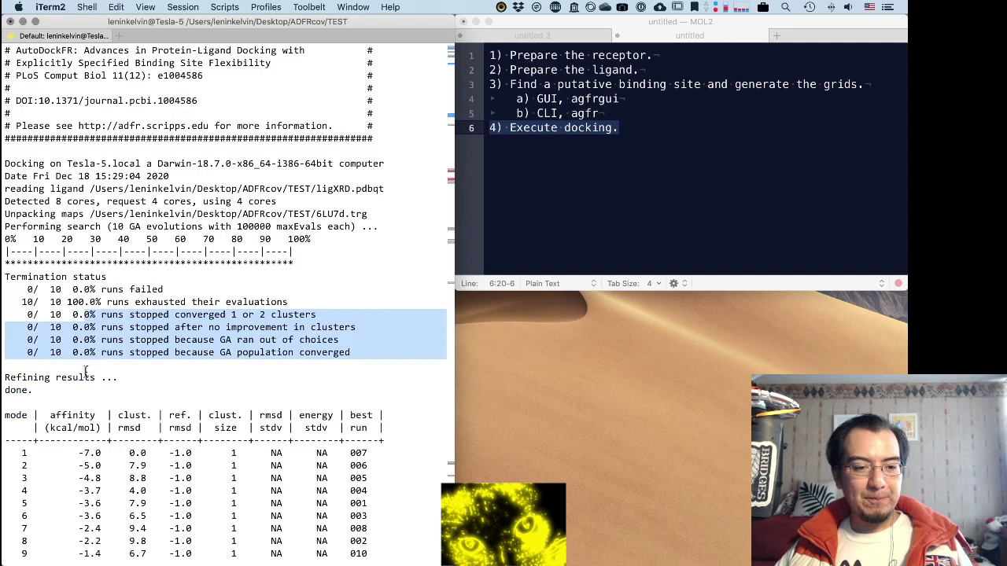
left_click(220, 138)
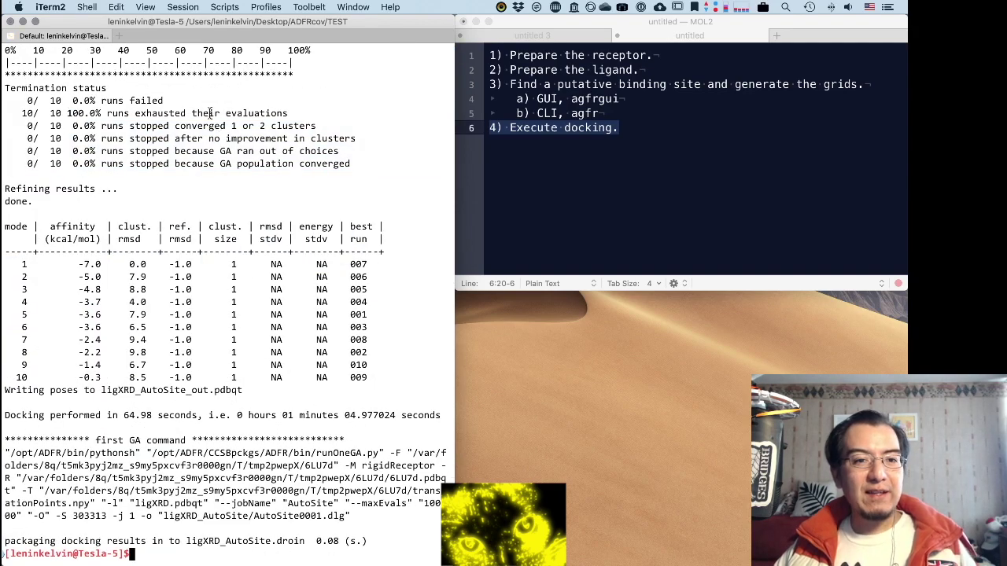
left_click_drag(316, 125, 135, 126)
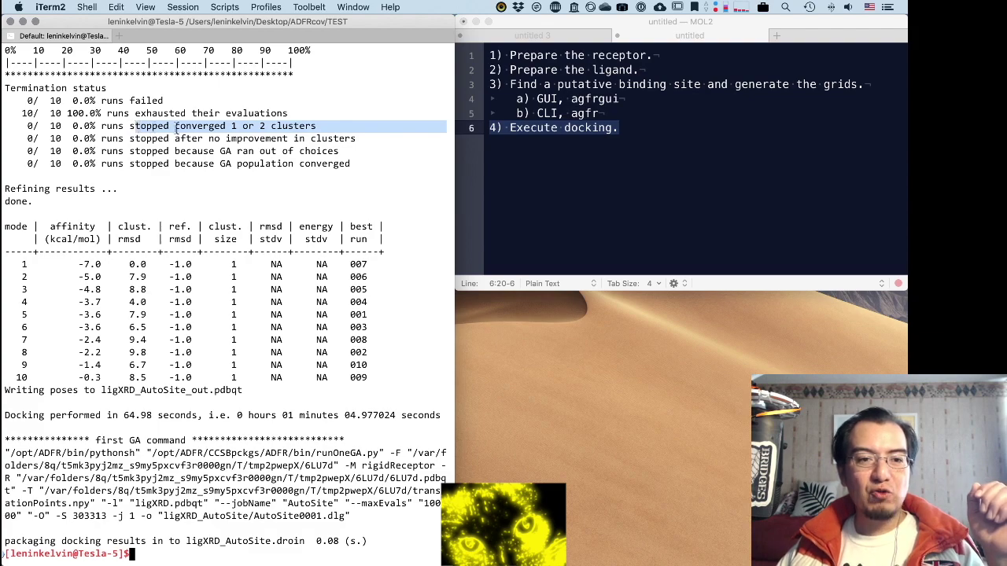
double_click(277, 126)
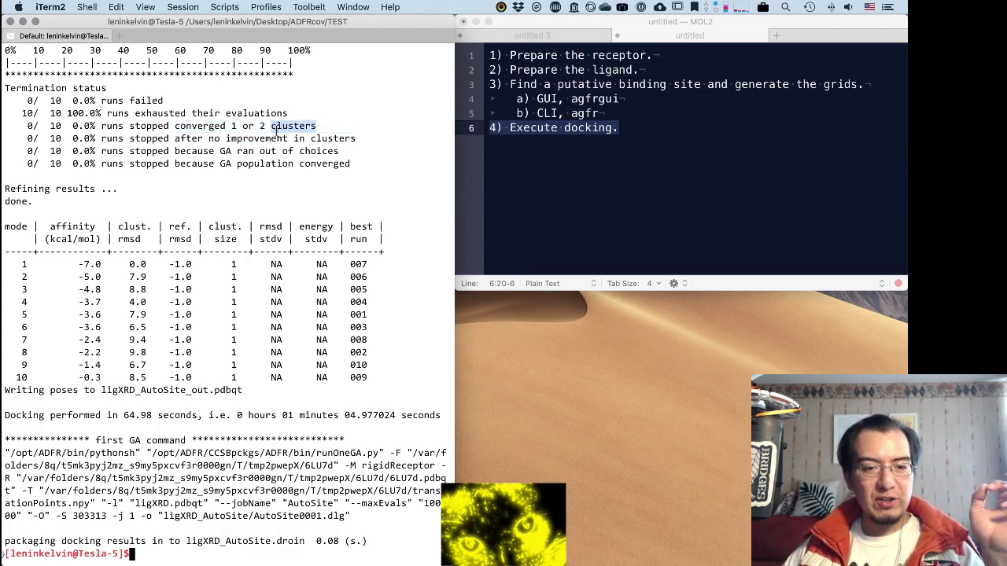
left_click(385, 303)
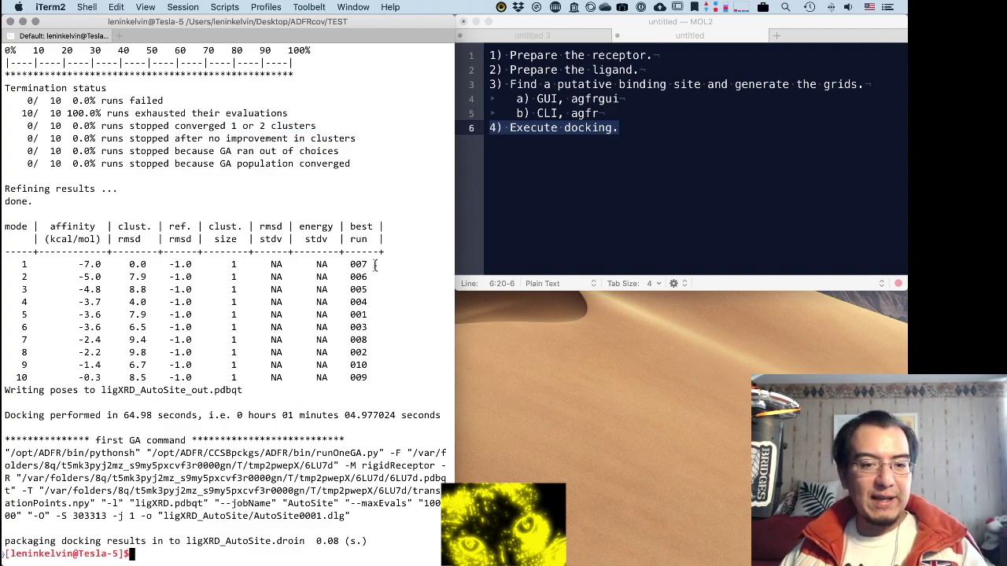
left_click_drag(369, 265, 76, 365)
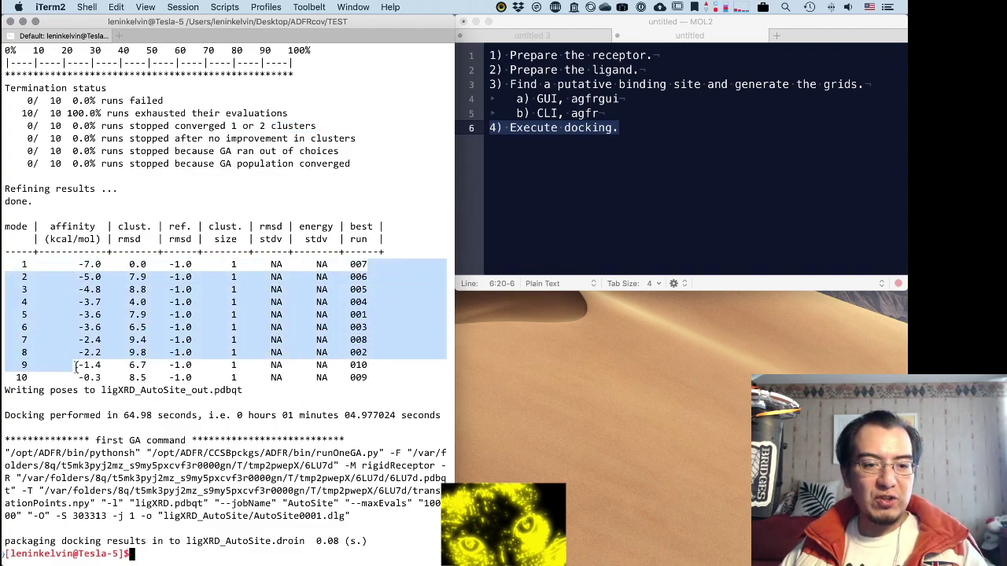
left_click_drag(377, 375, 3, 265)
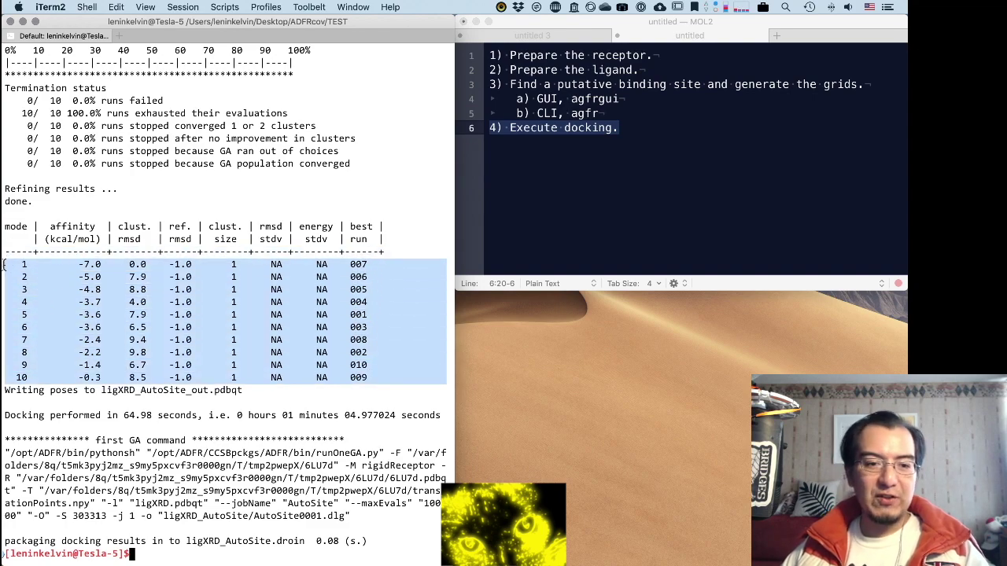
left_click(119, 268)
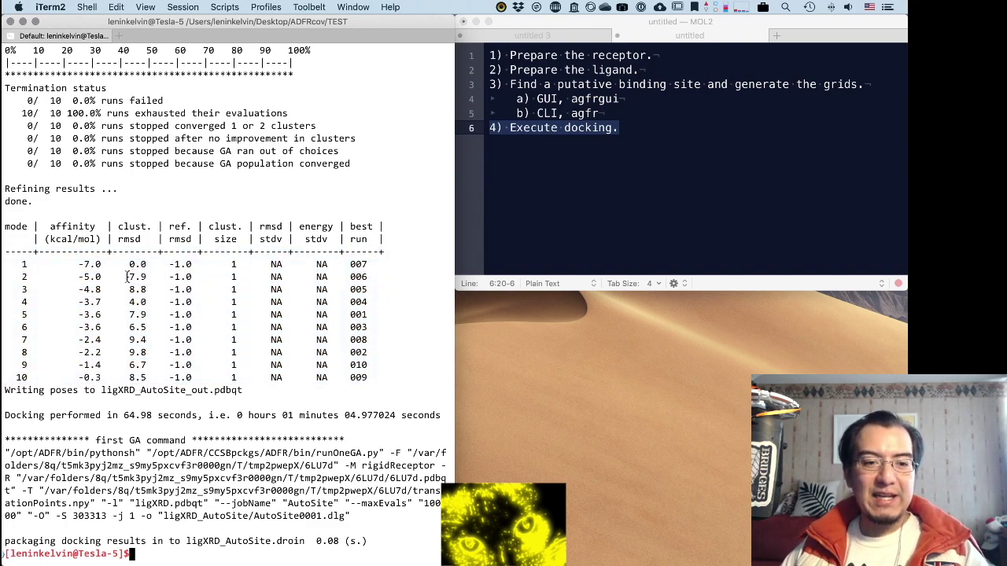
double_click(127, 276)
double_click(127, 290)
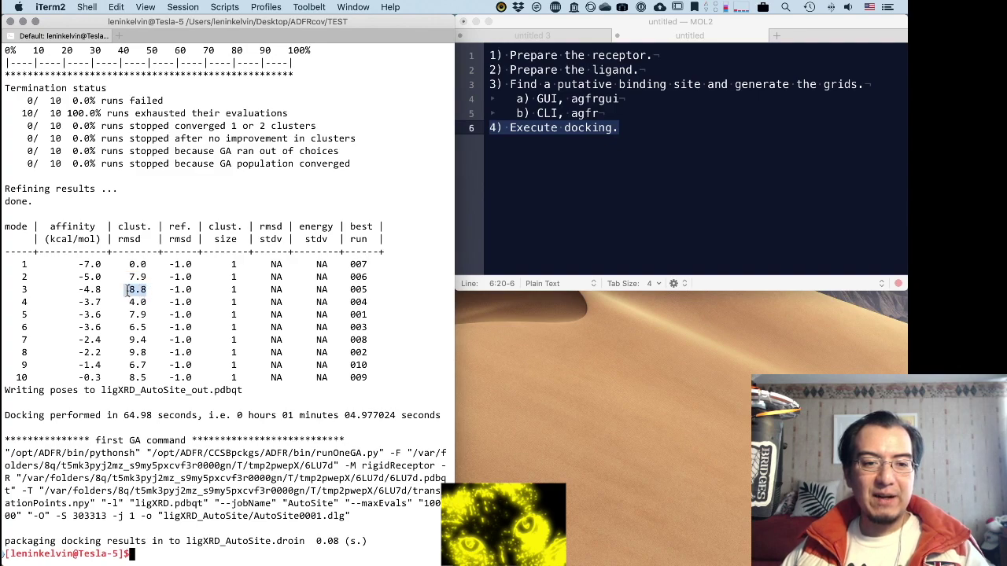
double_click(135, 302)
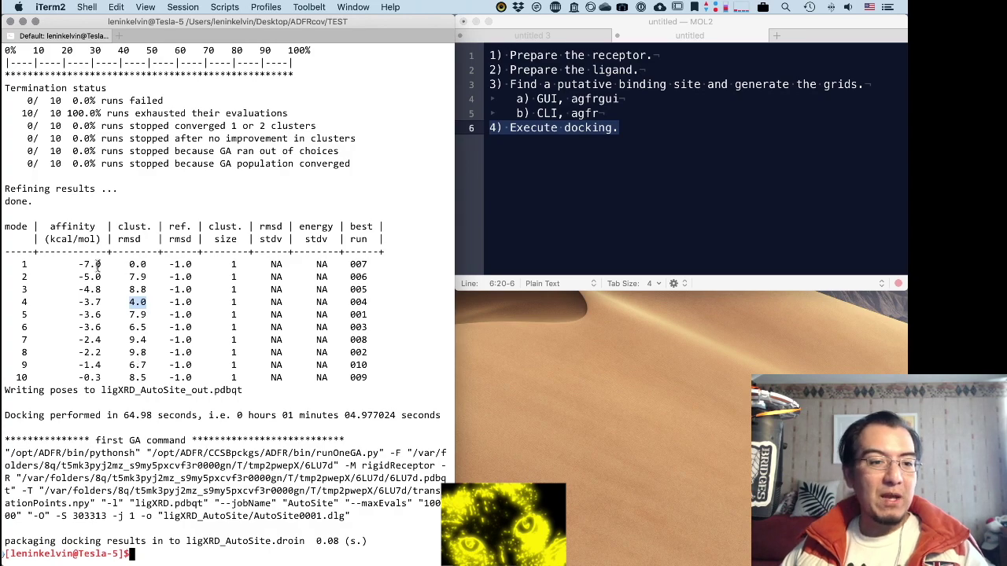
left_click_drag(106, 265, 81, 265)
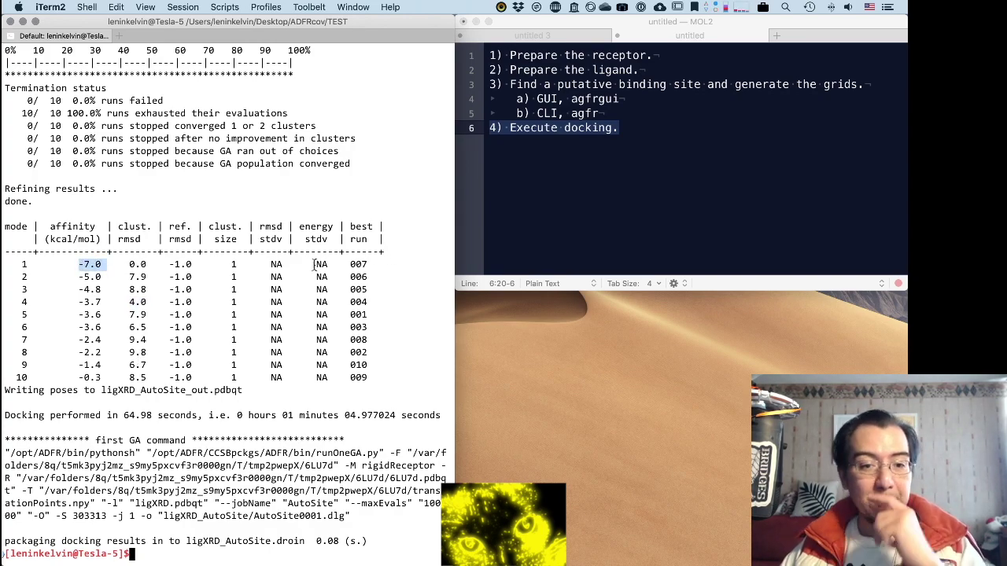
left_click_drag(233, 270, 232, 386)
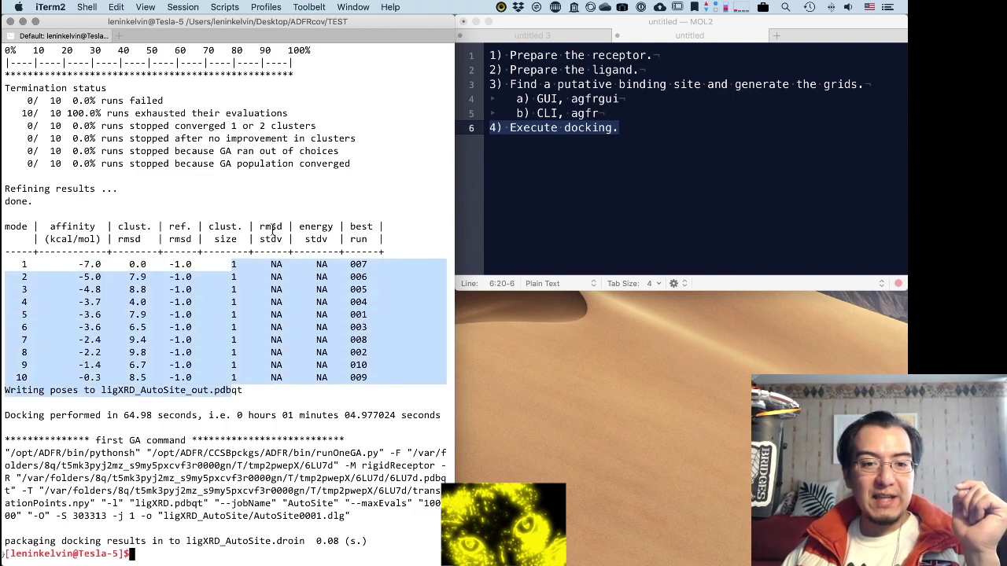
left_click(184, 243)
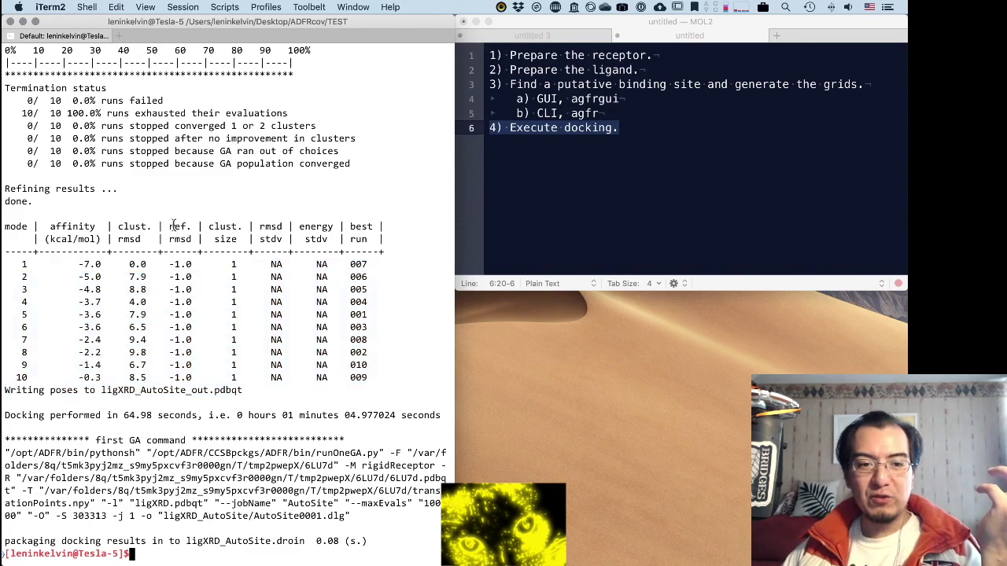
left_click_drag(172, 226, 188, 383)
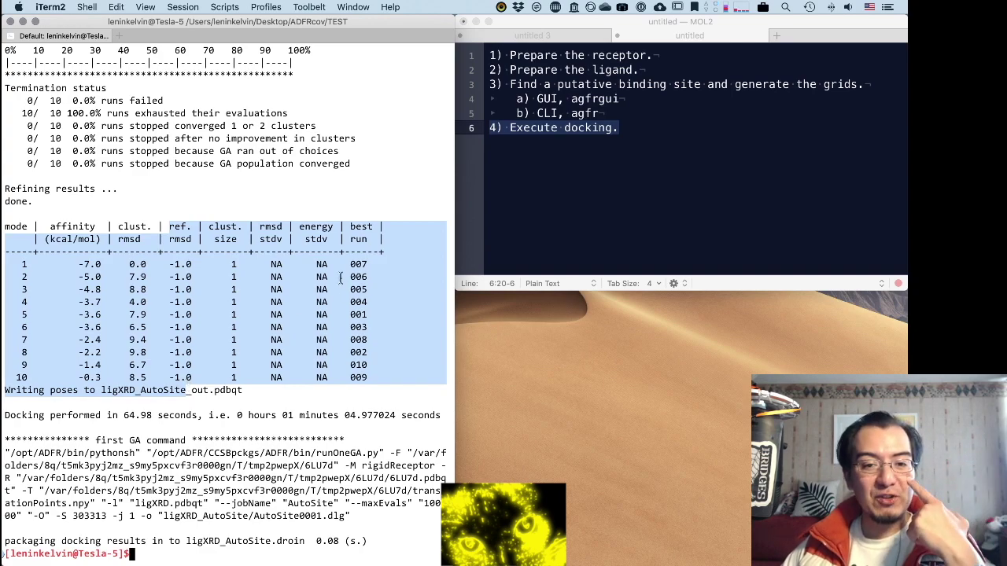
left_click(320, 262)
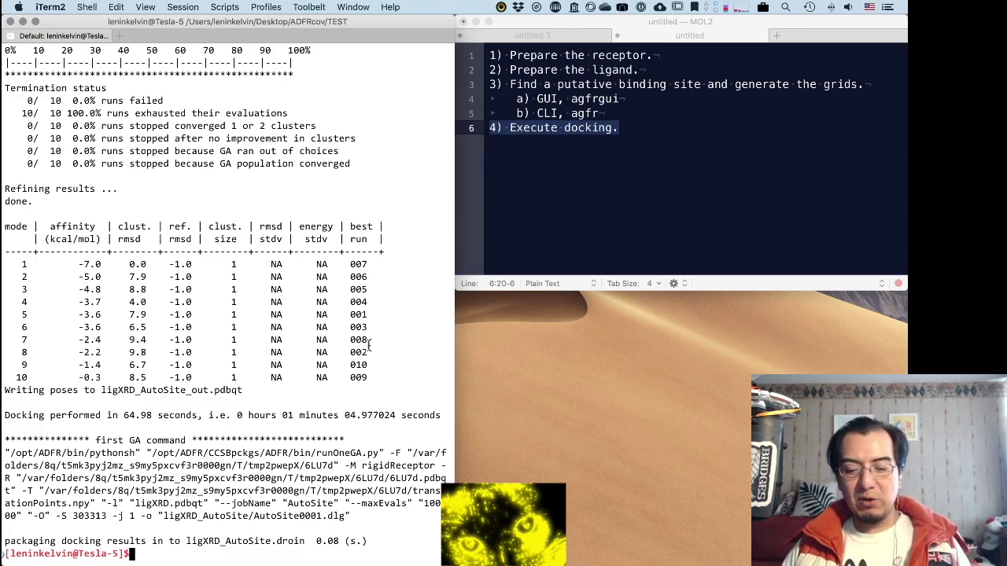
key("super+k")
Step: Recall the previous adfr command and raise nbRuns from 10 to 100
type("adfr -l ligXRD.pdbqt -t 6LU7d.trg --jobName AutoSite --nbRuns 10 --maxEvals 100000 -O -T -c")
key("Left")
key("Left")
key("Left")
key("Left")
key("Left")
key("Left")
key("Left")
key("Left")
key("Left")
key("Left")
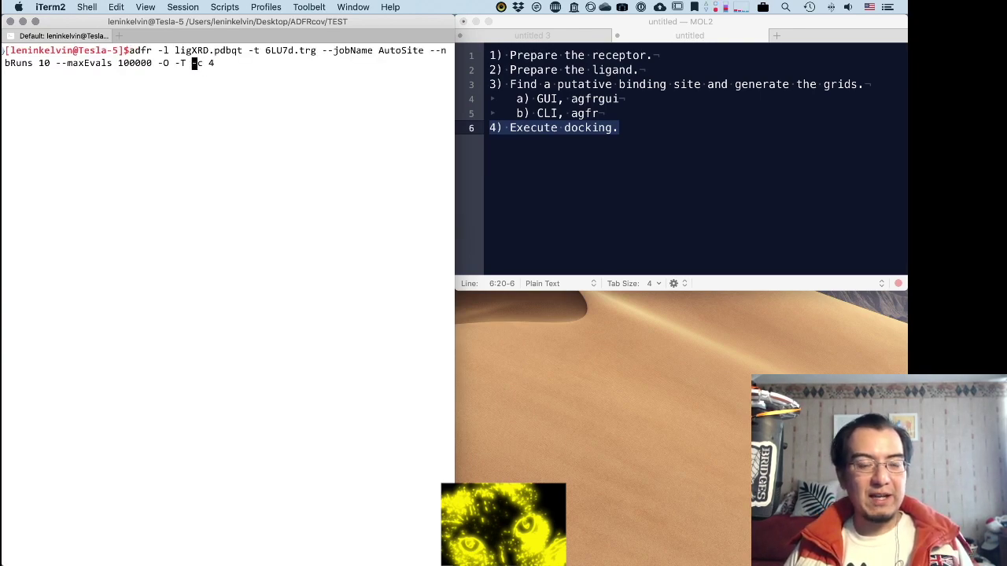
key("Left")
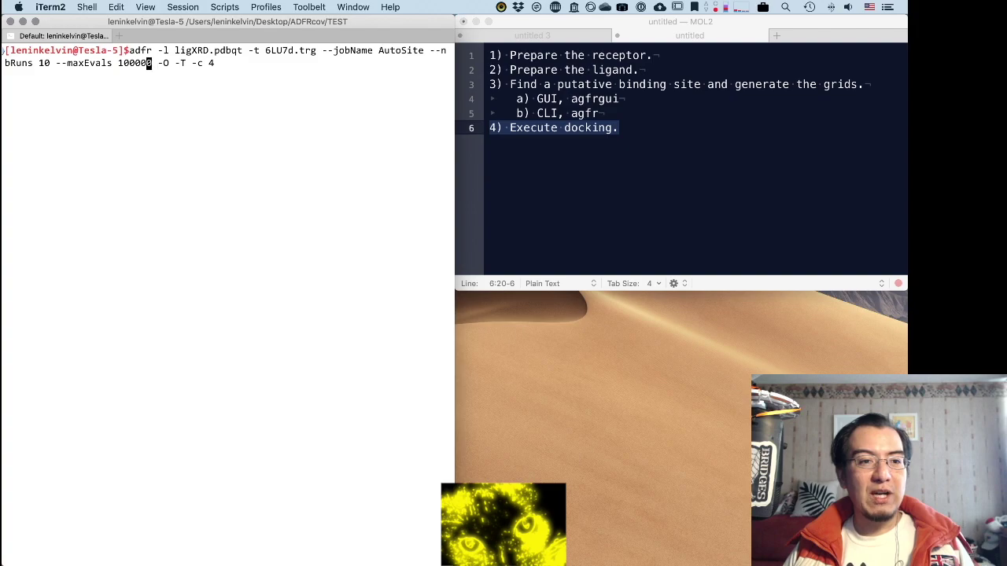
key("alt+Left")
key("alt+Left")
key("alt+Left")
key("Right")
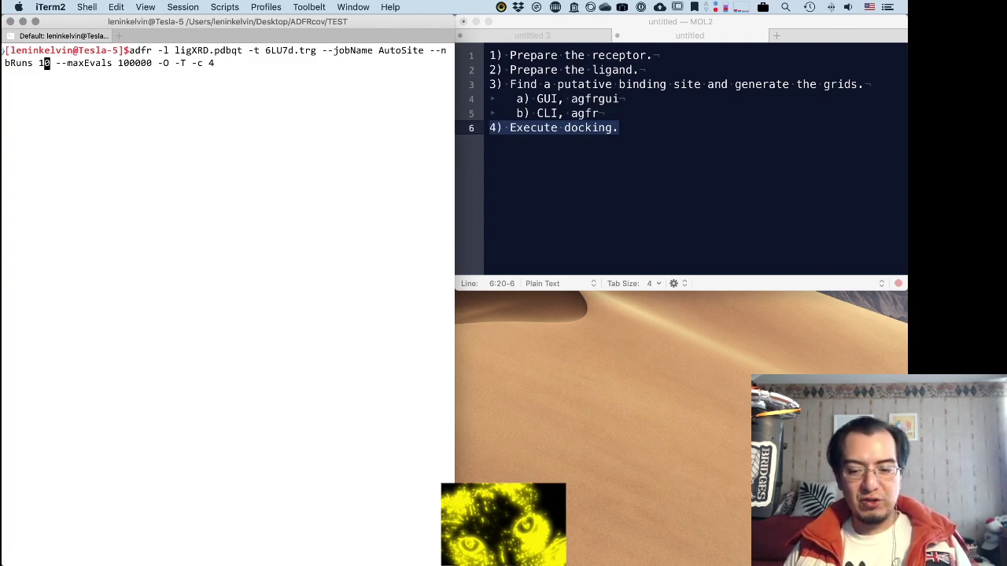
type("0")
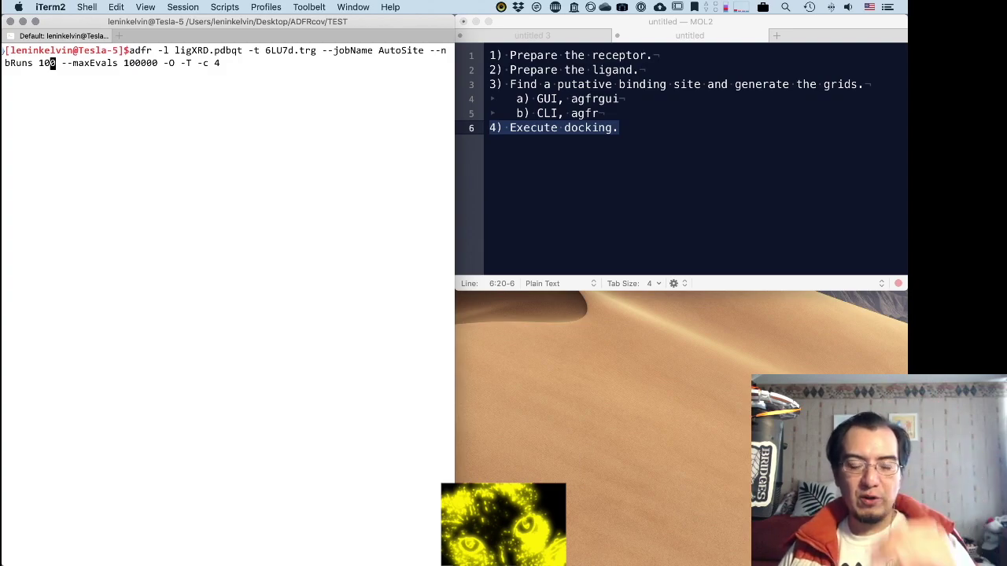
Step: Append -r ligXRD.pdbqt as the reference ligand and launch the docking run
key("ctrl+e")
type("-")
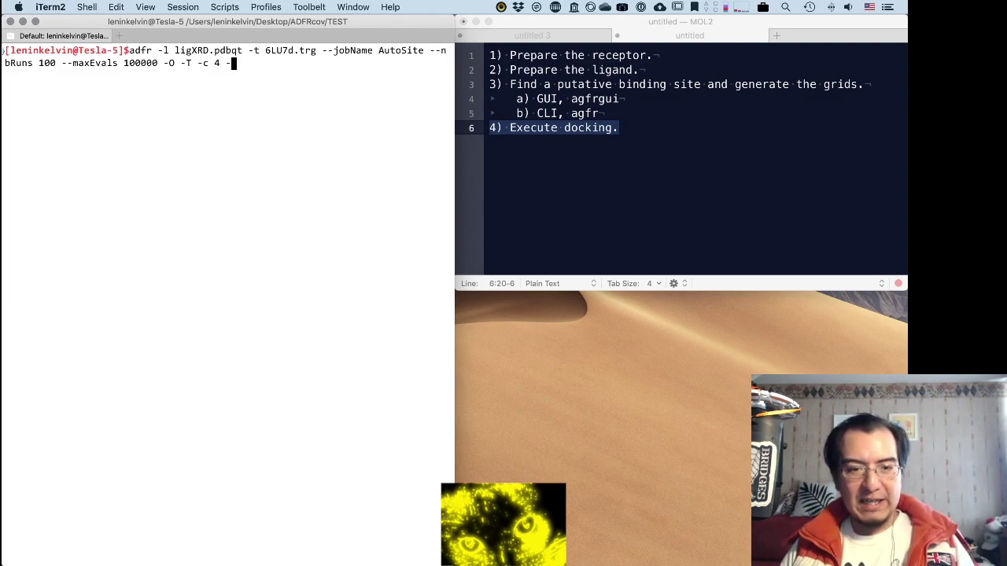
type("r ")
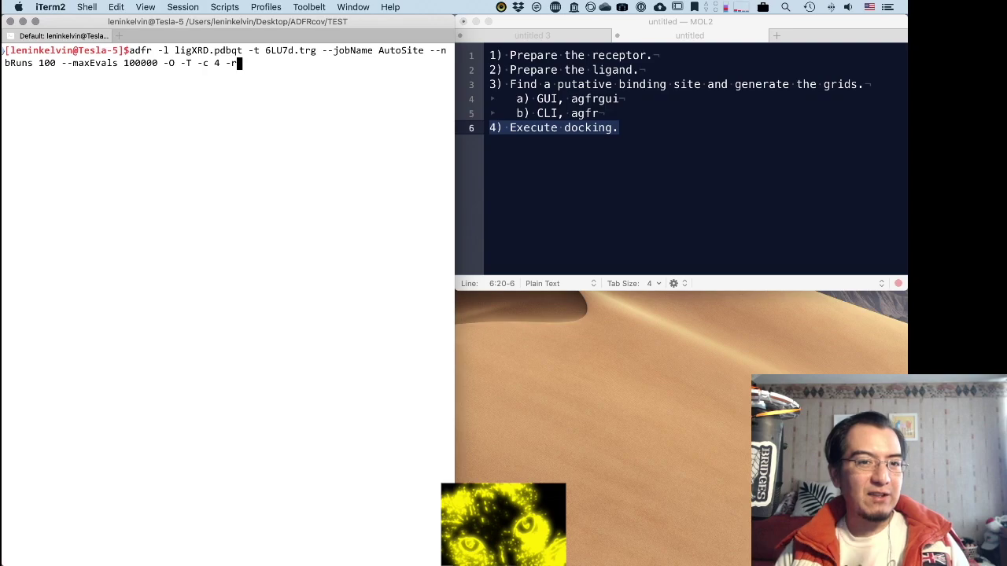
type("ligXRD")
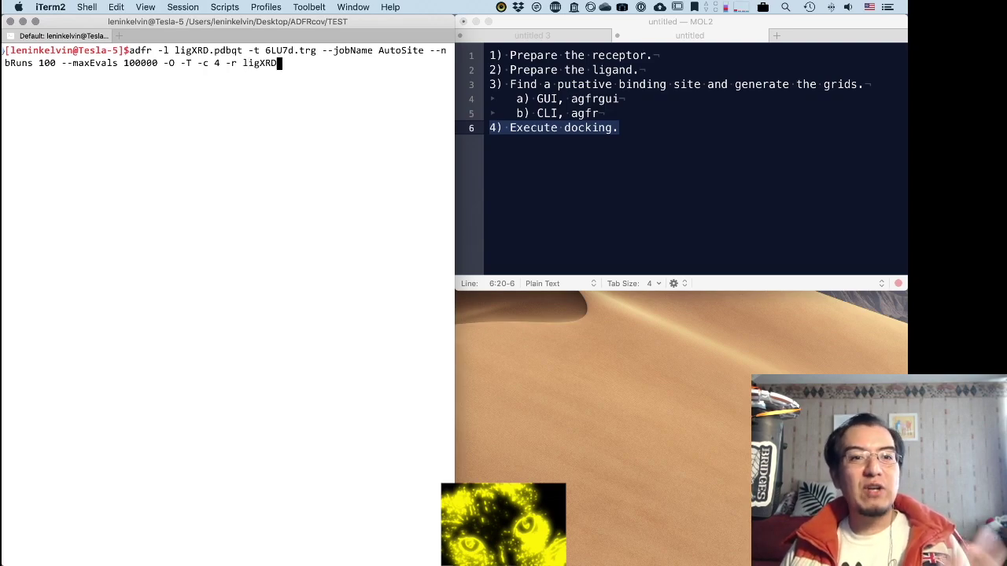
type(".p")
key("Tab")
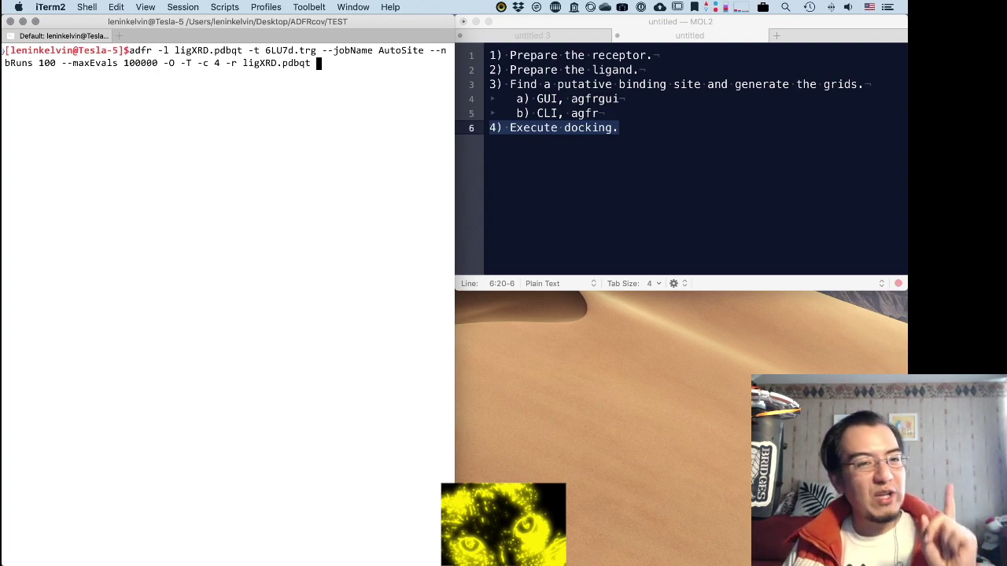
key("Return")
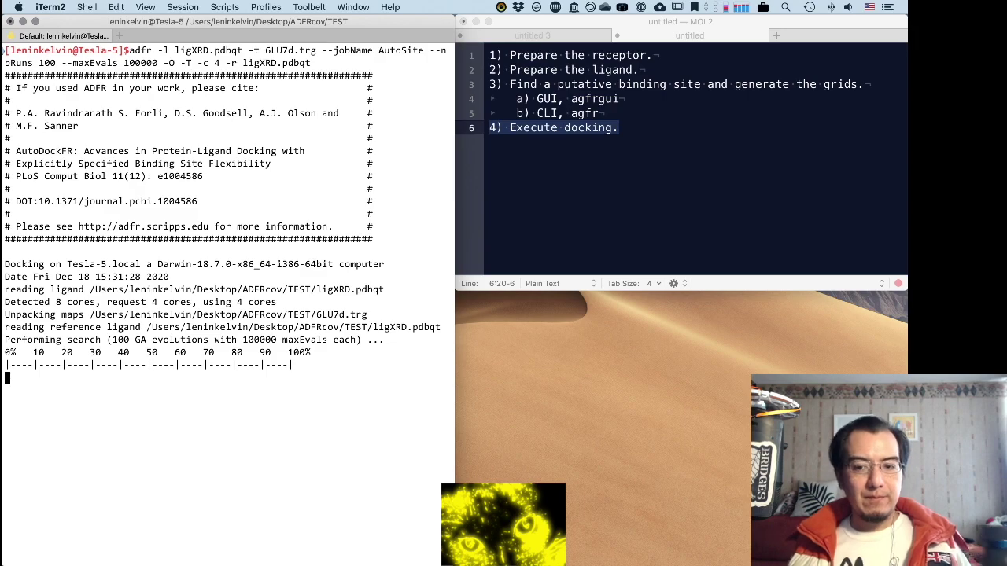
left_click(627, 239)
Step: Add the line '5) Evaluate results' after Execute docking in the notes
left_click(645, 153)
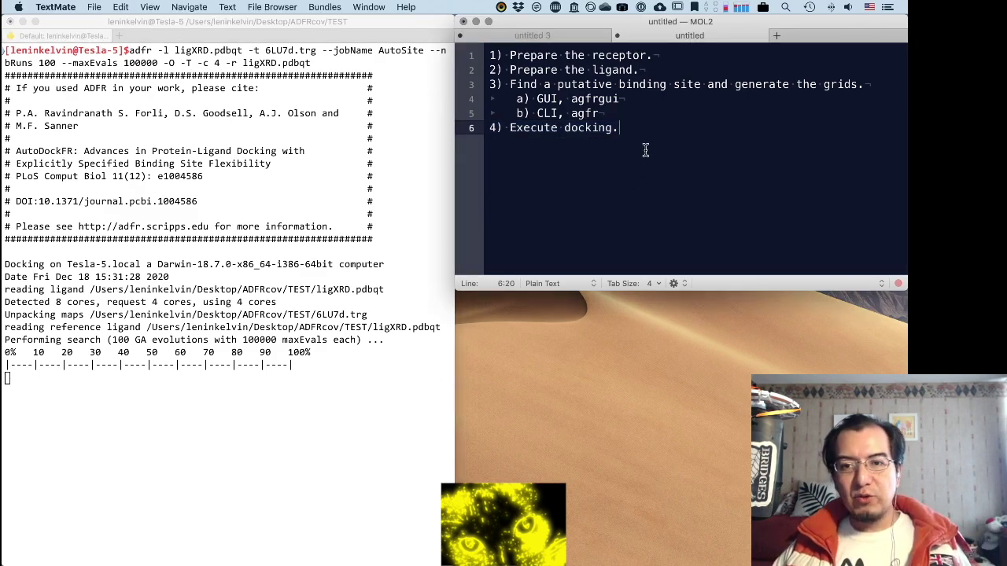
key("Return")
type("5) ")
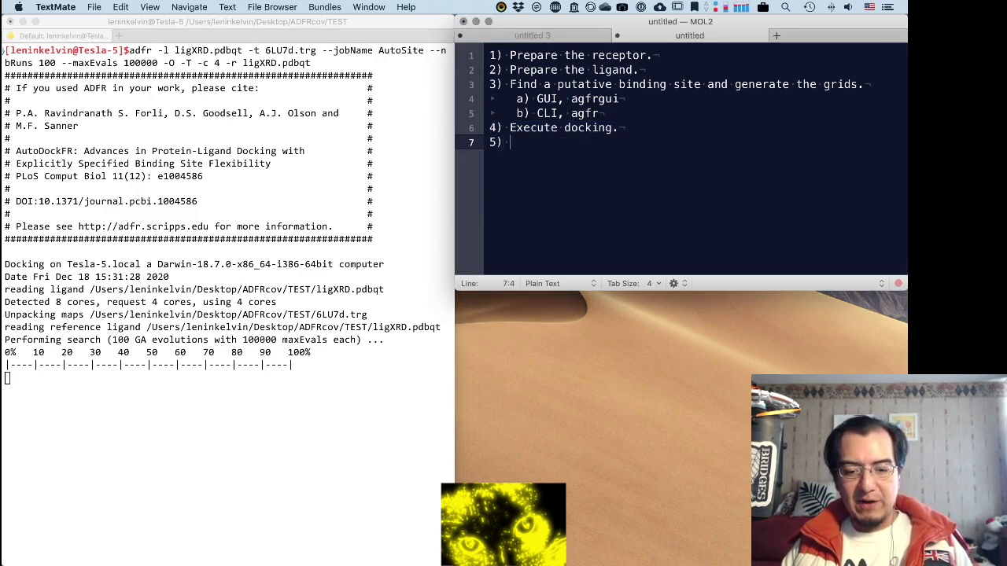
type("Evaluate ")
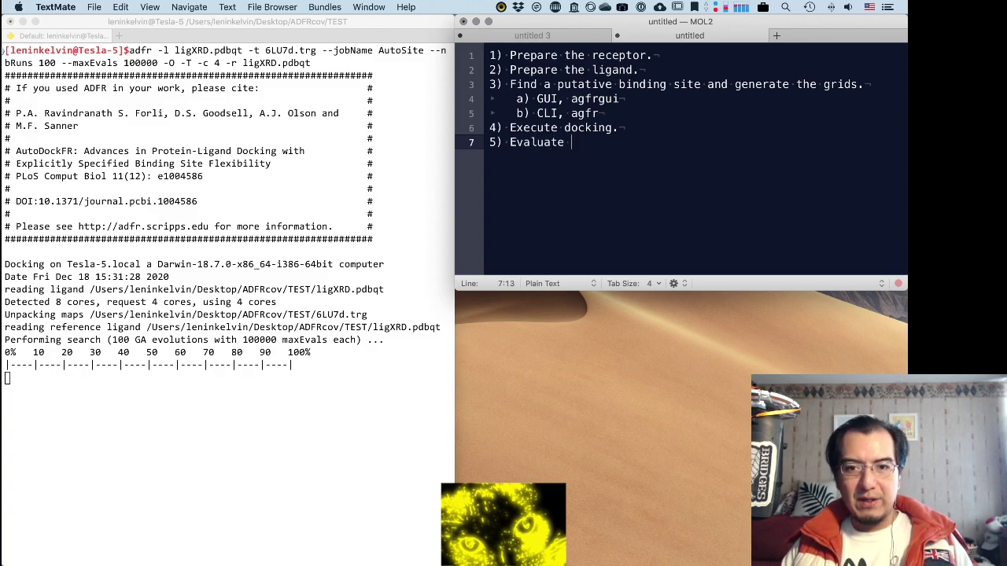
type("results.")
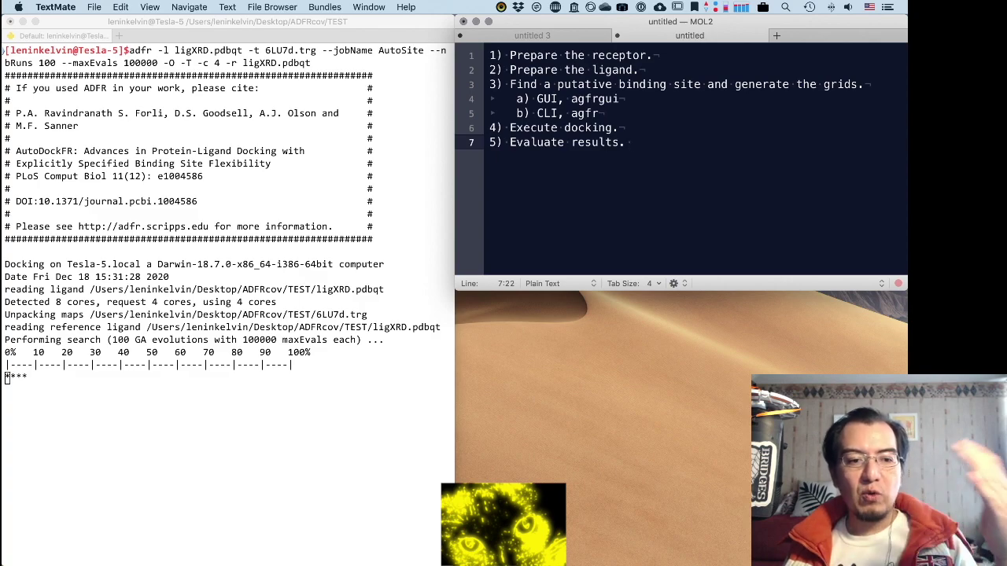
key("BackSpace")
key("BackSpace")
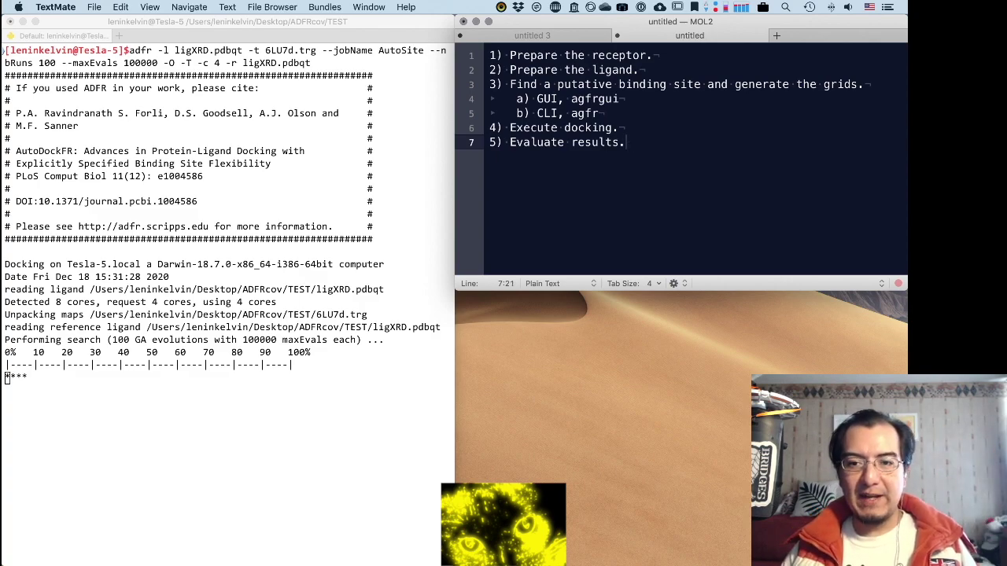
Step: Add indented sub-items a) and b), filling a) with 'Analyze energetics and clusters.'
key("Return")
key("Tab")
type("a)")
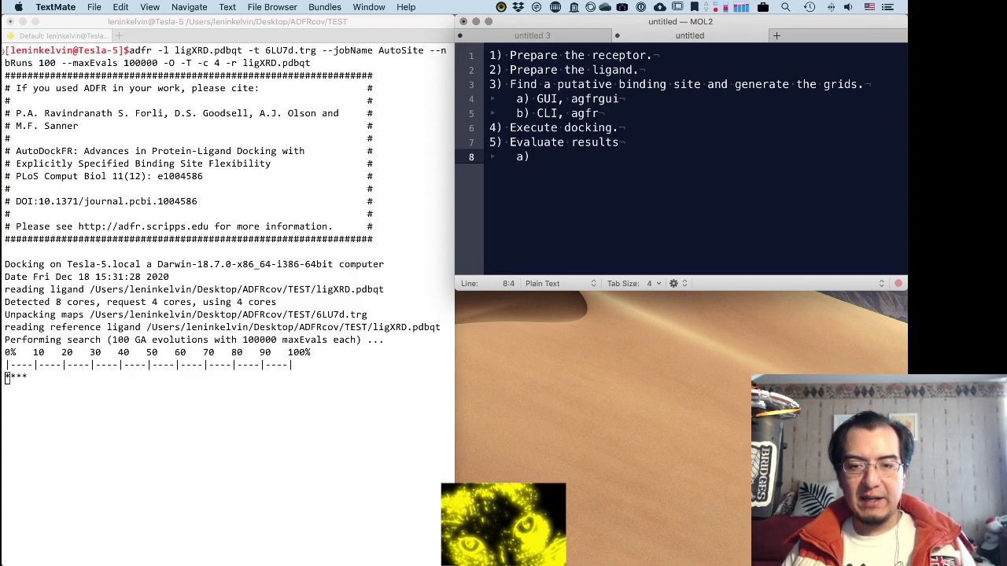
key("Return")
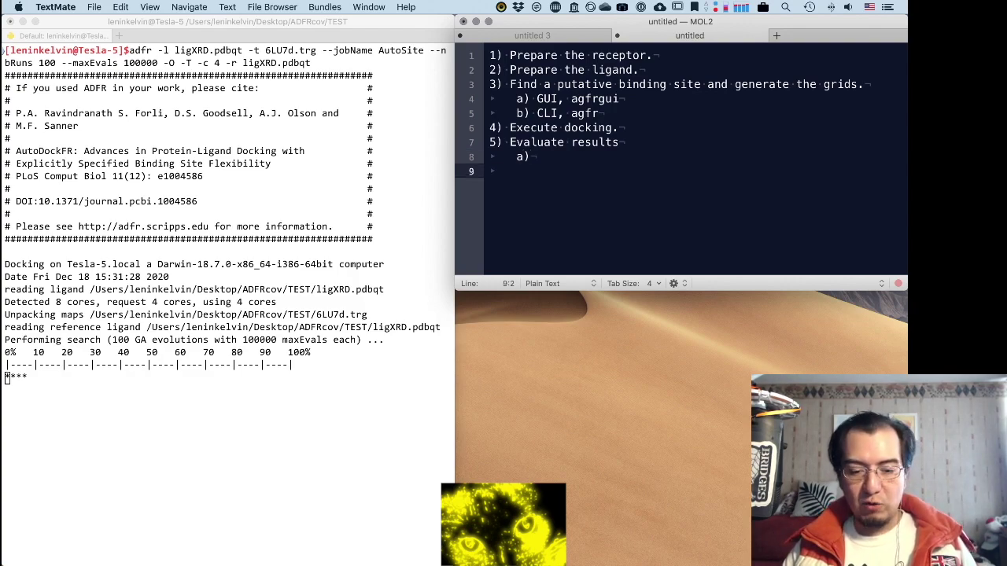
type("b)")
key("Up")
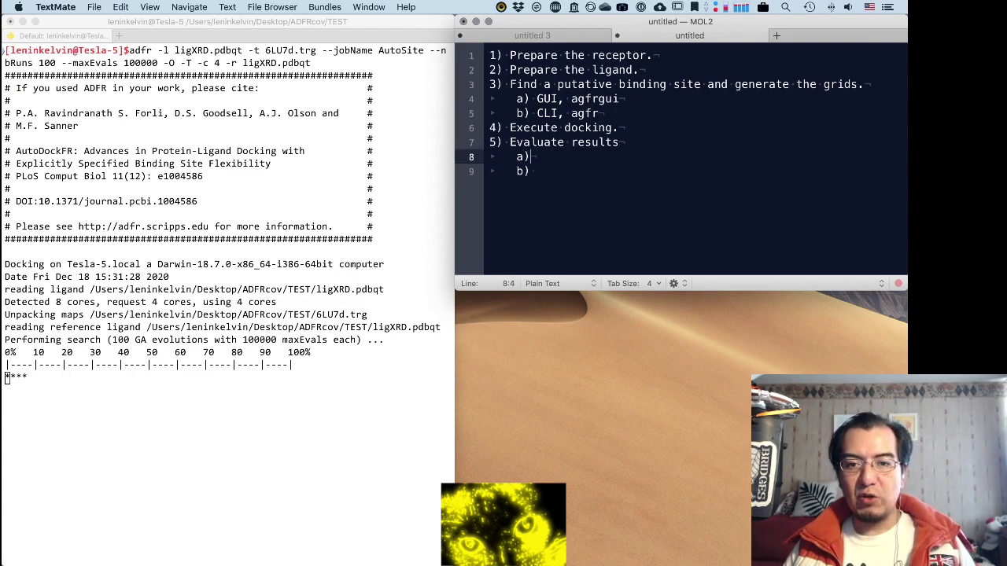
type("Analys")
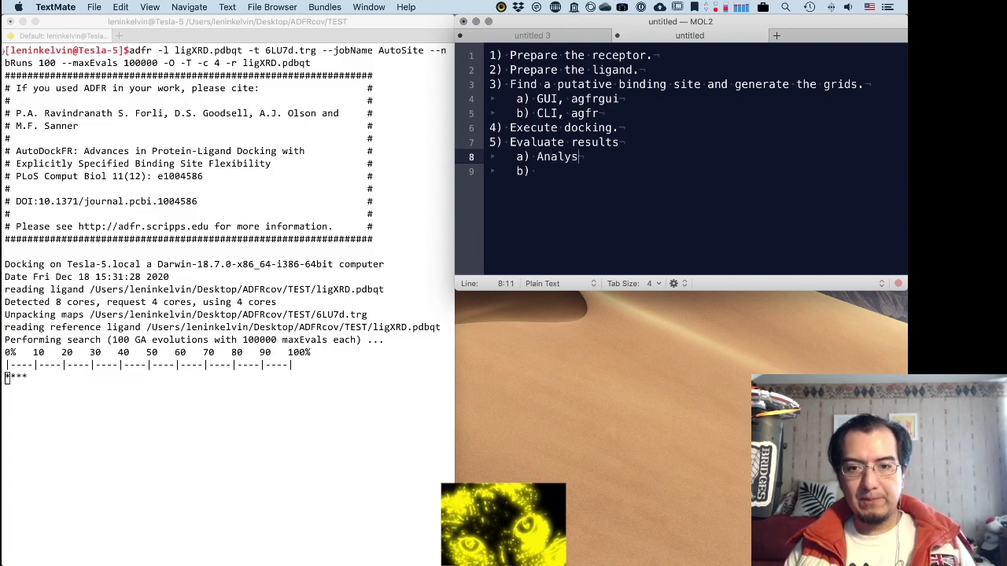
type("is")
key("BackSpace")
key("BackSpace")
key("BackSpace")
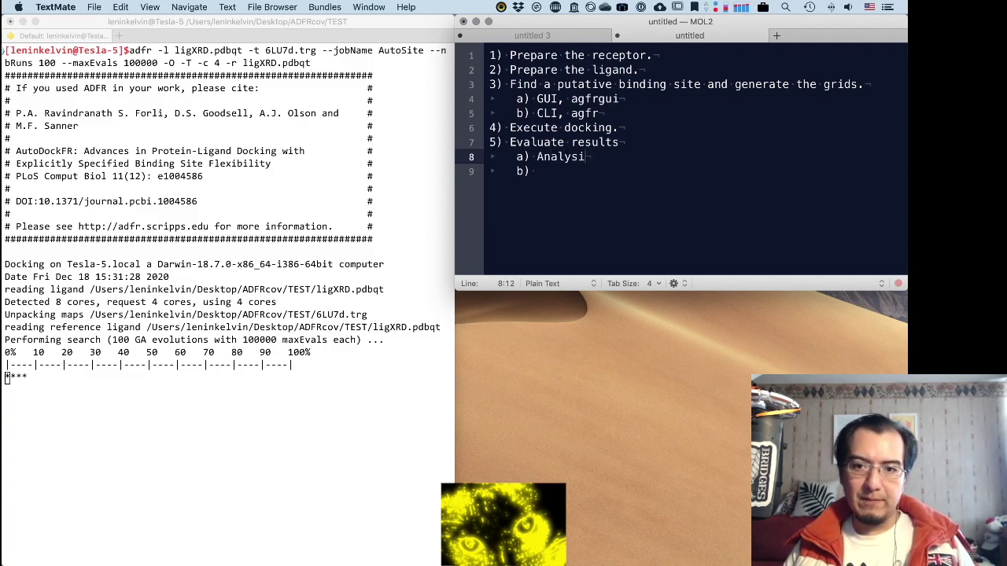
type("ze energeti")
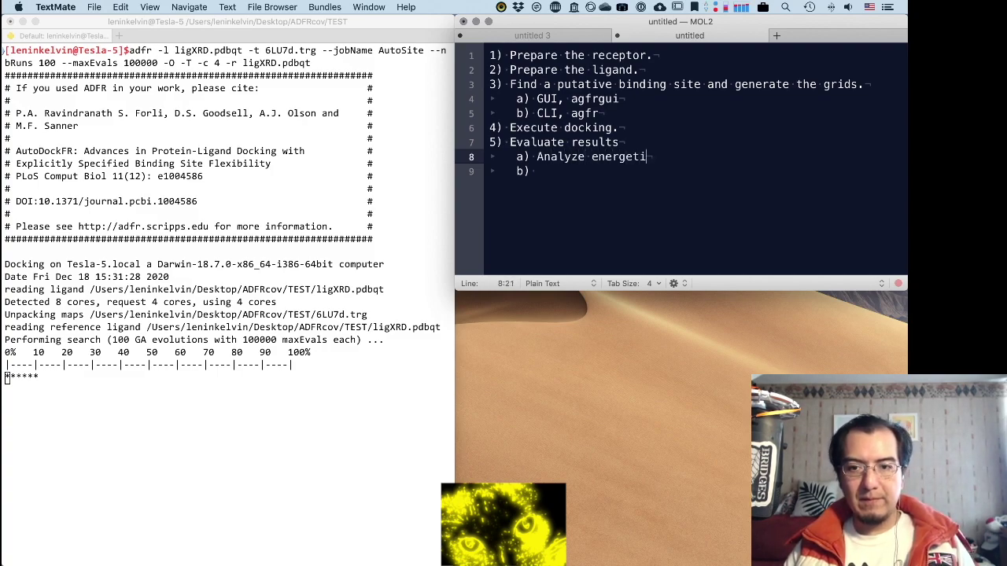
type("cs and")
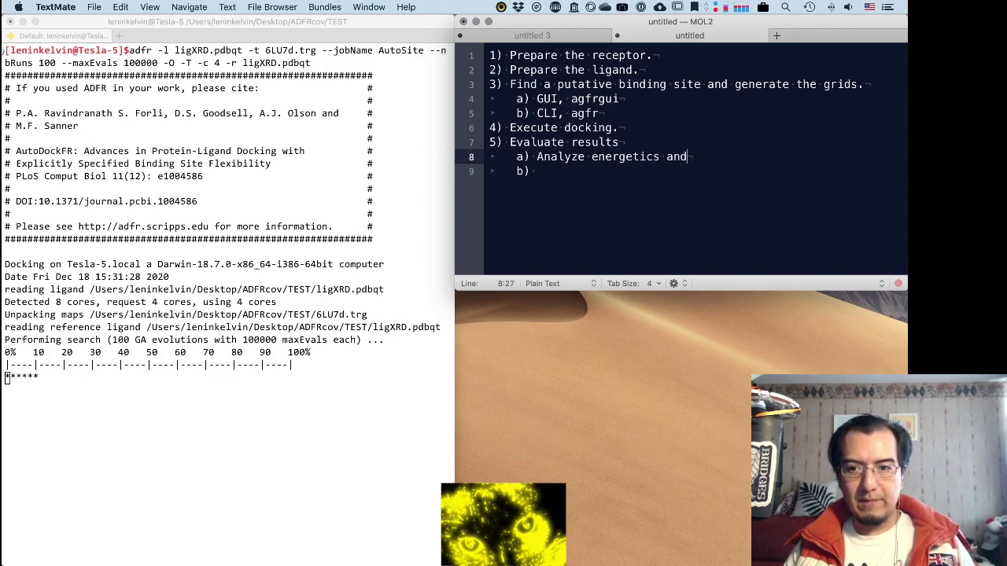
type(" cluster")
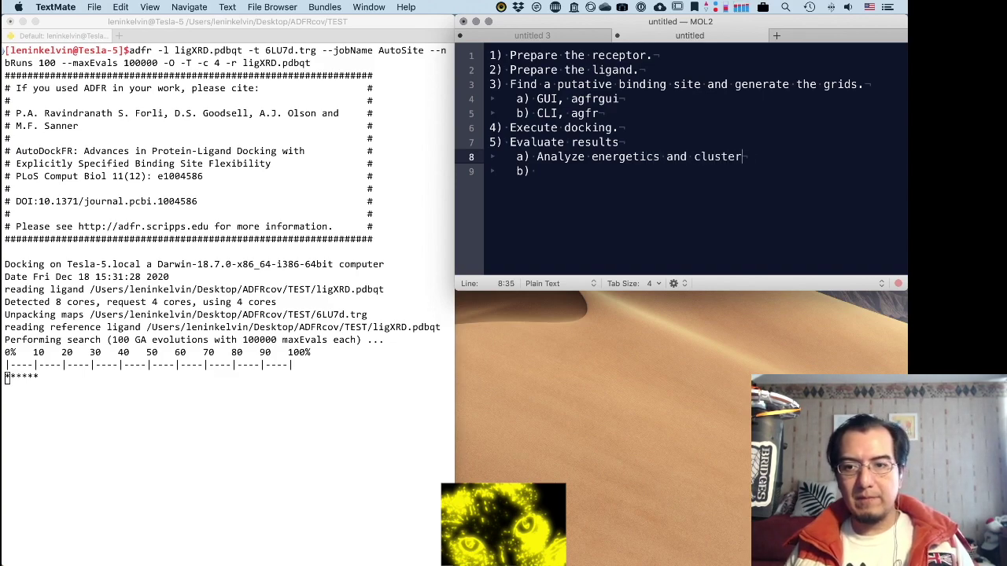
type("s.")
Step: Fill sub-item b) with 'Visualize in 3D.'
key("Down")
type("Visu")
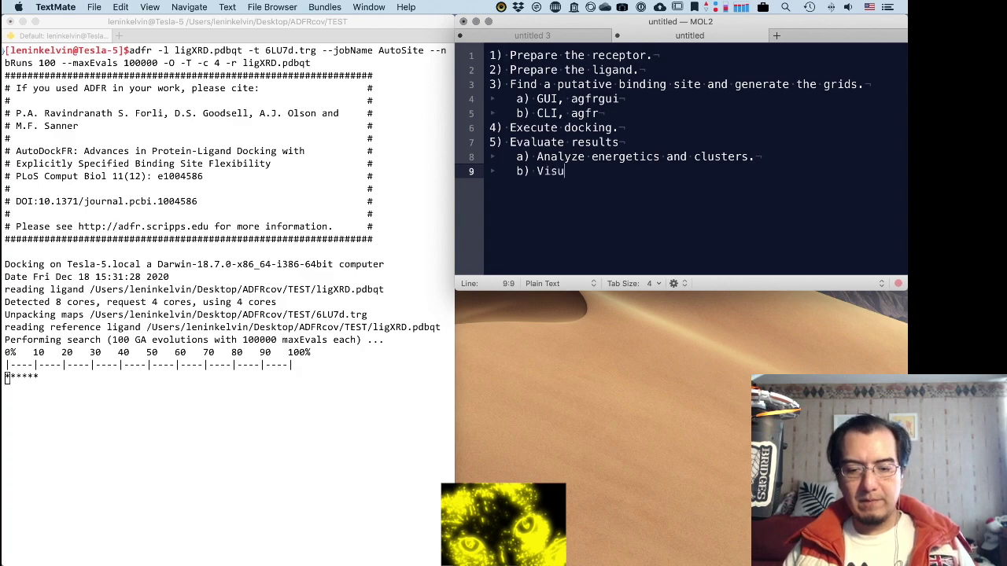
type("alize in the")
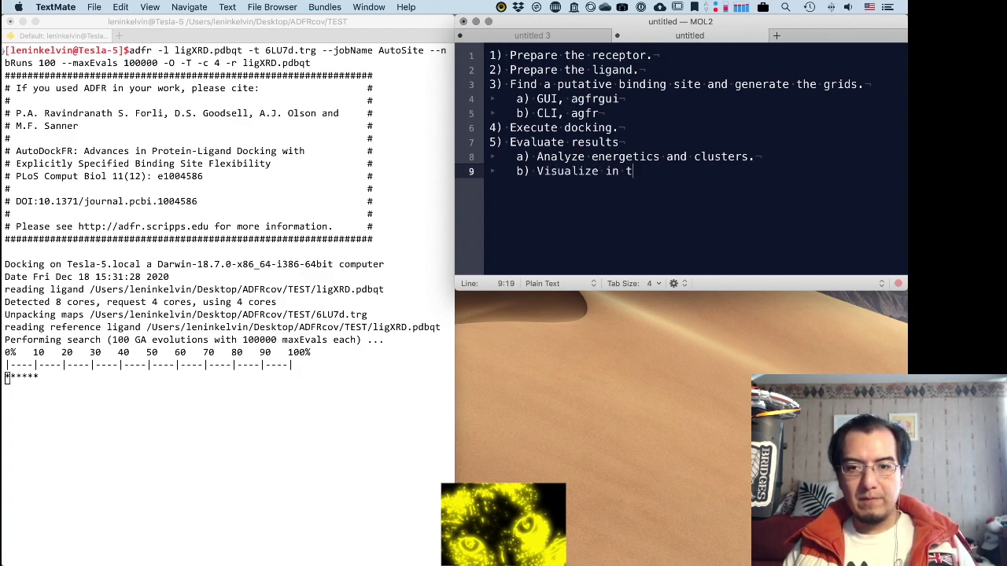
key("BackSpace")
key("BackSpace")
key("BackSpace")
type("3D.")
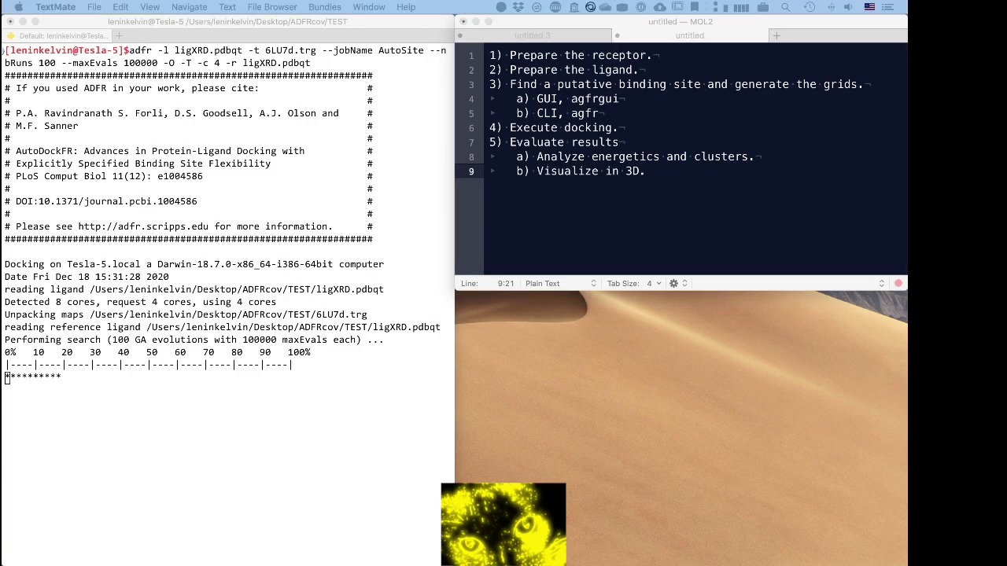
Step: Bring iTerm2 forward to view the finished 100-run docking table of modes
left_click(319, 301)
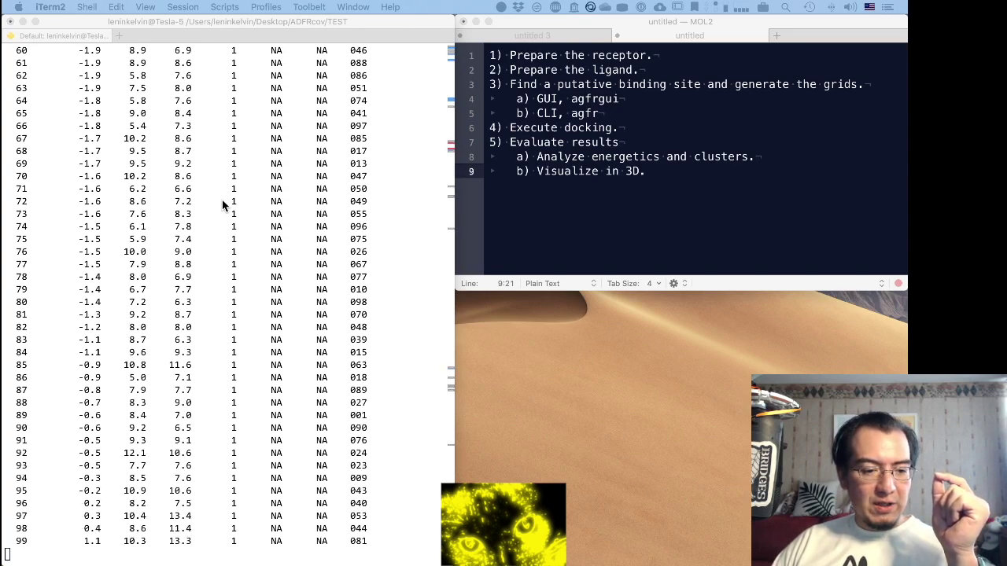
Step: Scroll through the docking results and highlight mode 1's reference RMSD of 6.6
scroll(223, 204, "up", 15)
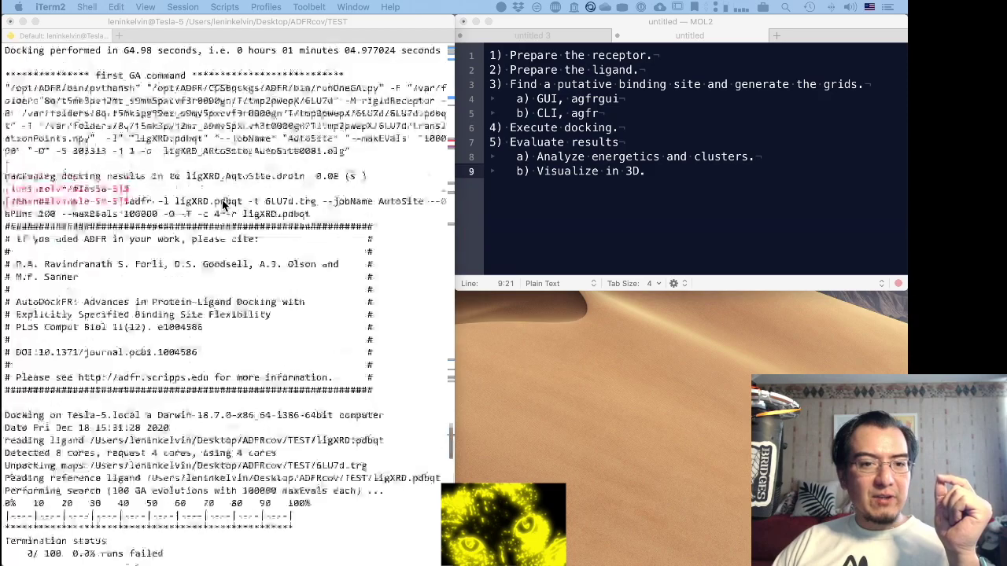
scroll(223, 205, "down", 10)
scroll(222, 200, "down", 3)
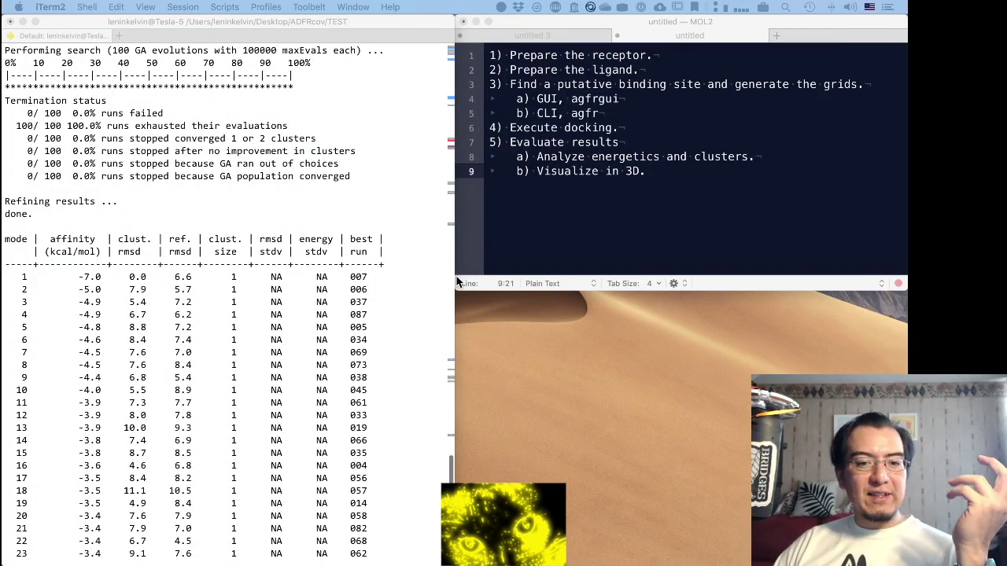
scroll(369, 281, "up", 12)
scroll(370, 281, "up", 9)
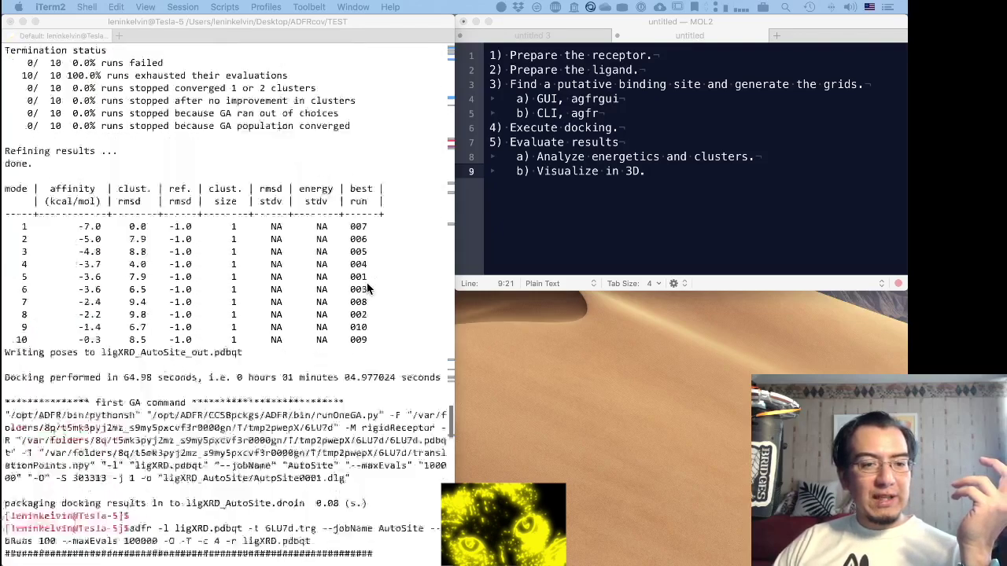
scroll(368, 285, "down", 20)
scroll(366, 289, "down", 7)
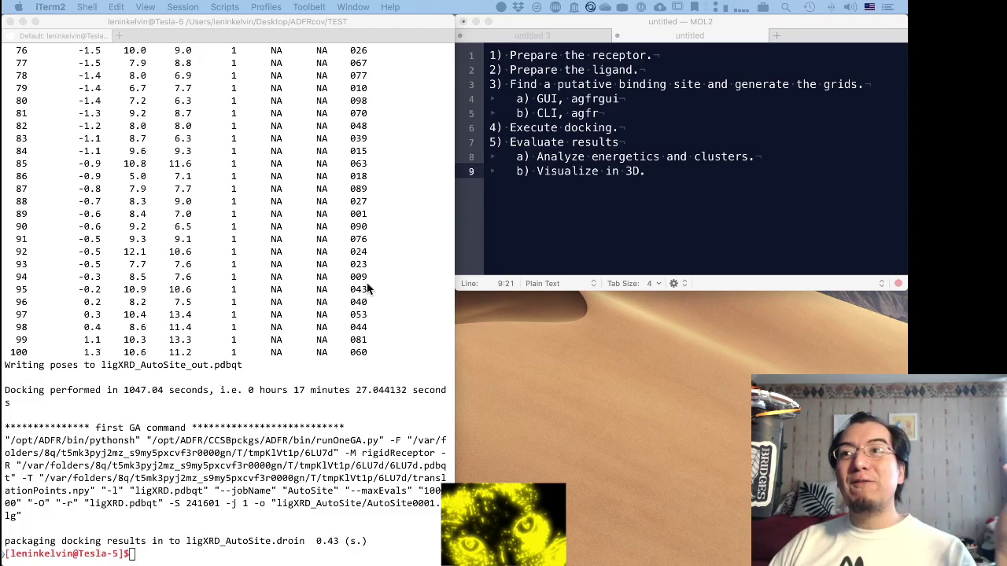
scroll(366, 288, "up", 20)
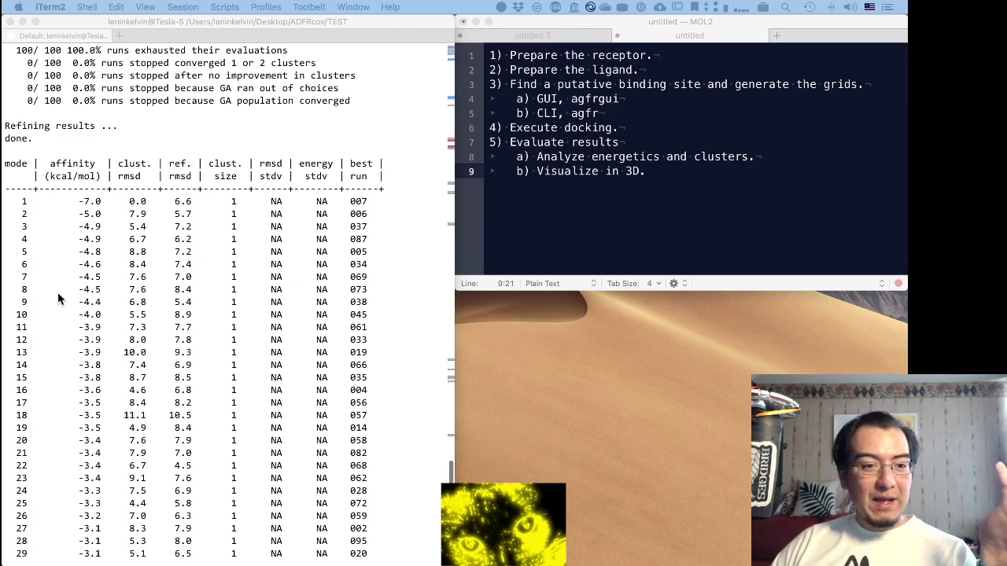
scroll(207, 234, "up", 15)
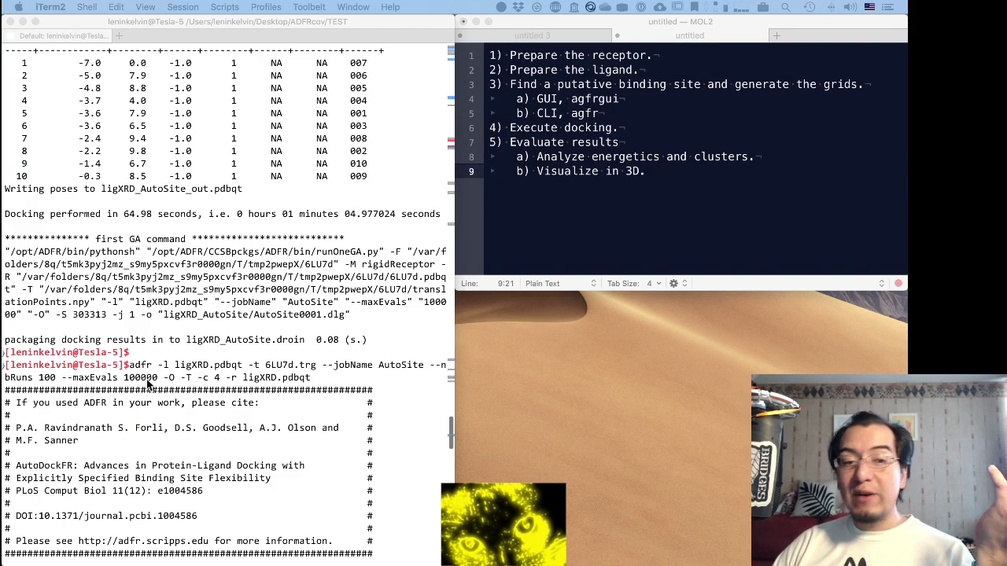
scroll(147, 384, "down", 20)
scroll(146, 384, "up", 20)
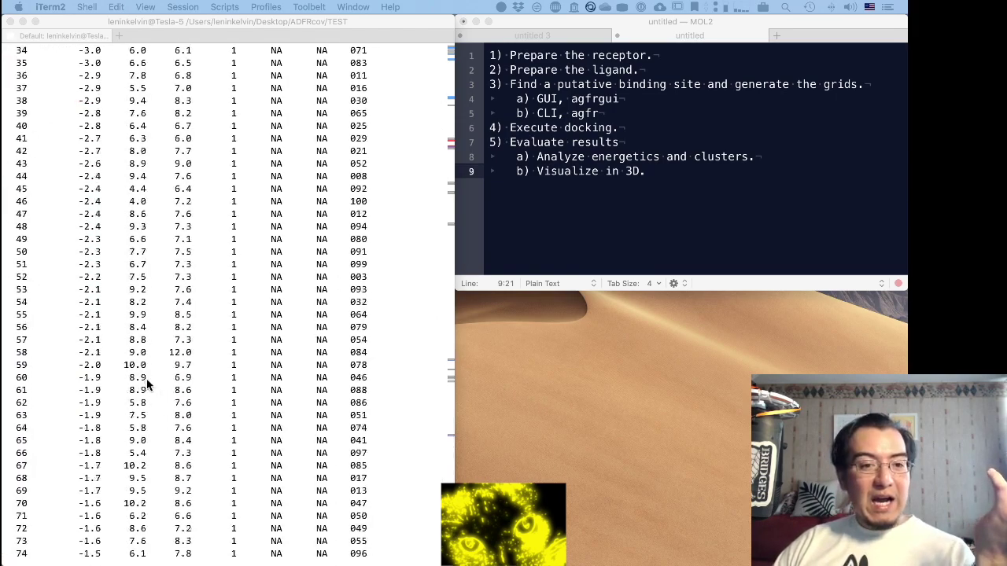
scroll(146, 379, "up", 5)
scroll(140, 292, "up", 2)
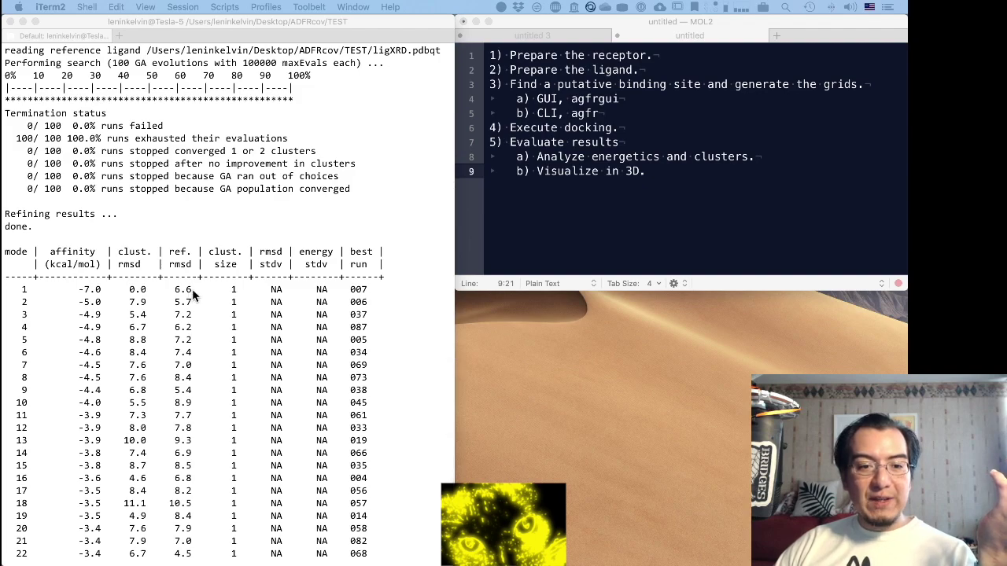
left_click_drag(172, 289, 192, 290)
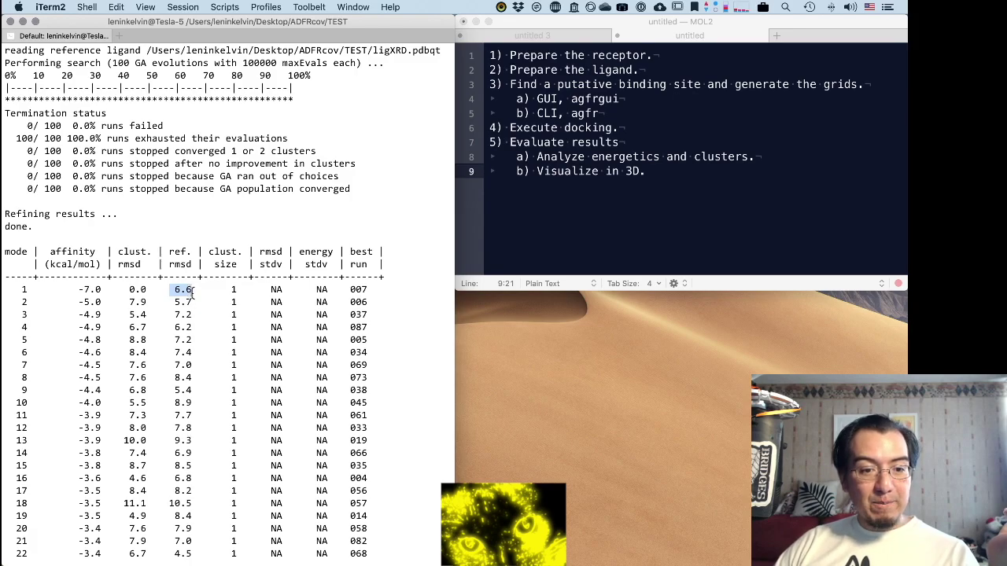
scroll(196, 383, "down", 3)
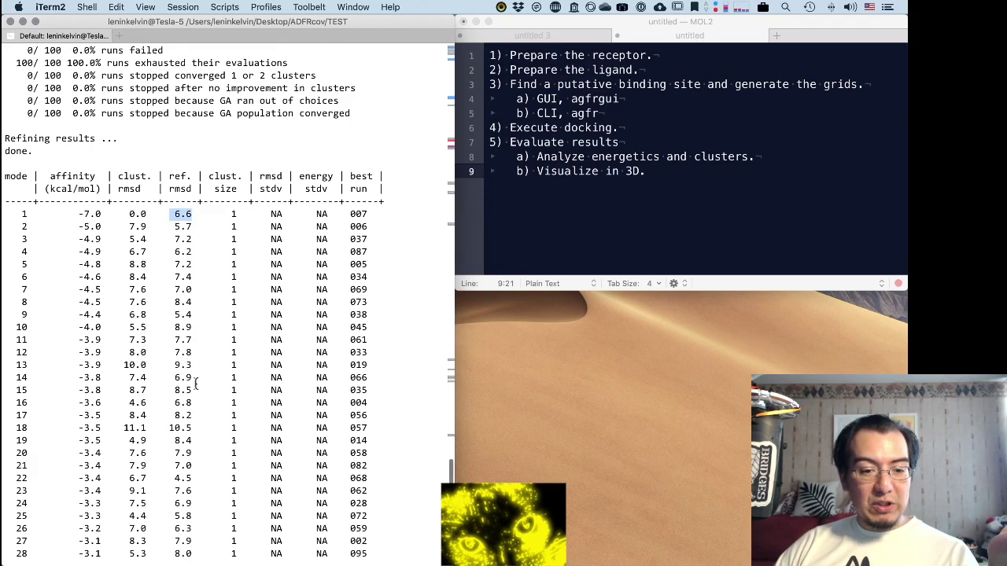
scroll(196, 383, "up", 15)
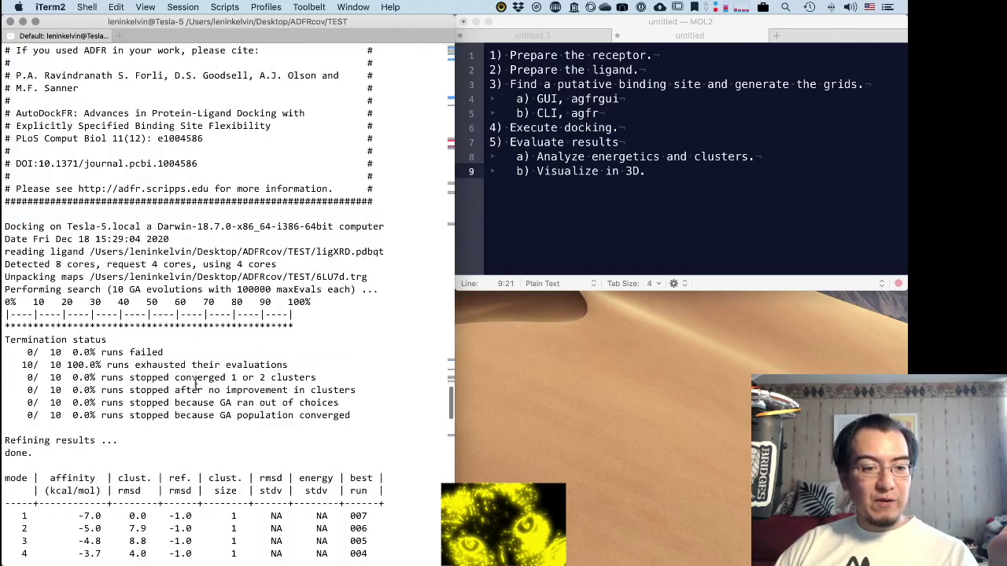
scroll(196, 383, "down", 12)
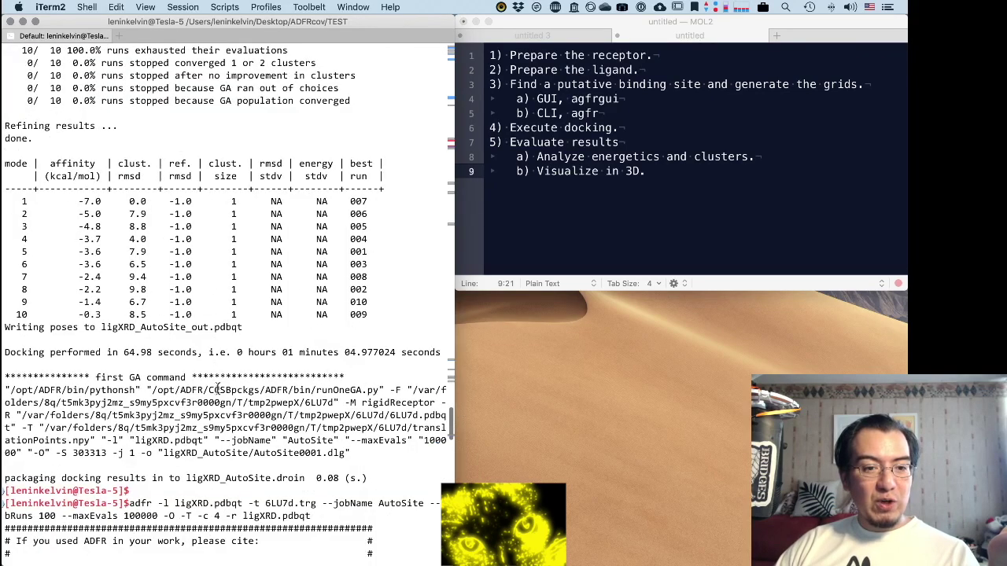
scroll(218, 390, "down", 15)
Step: Clear the terminal, list the TEST folder and check the ligXRD_AutoSite_out.pdbqt file name
key("super+k")
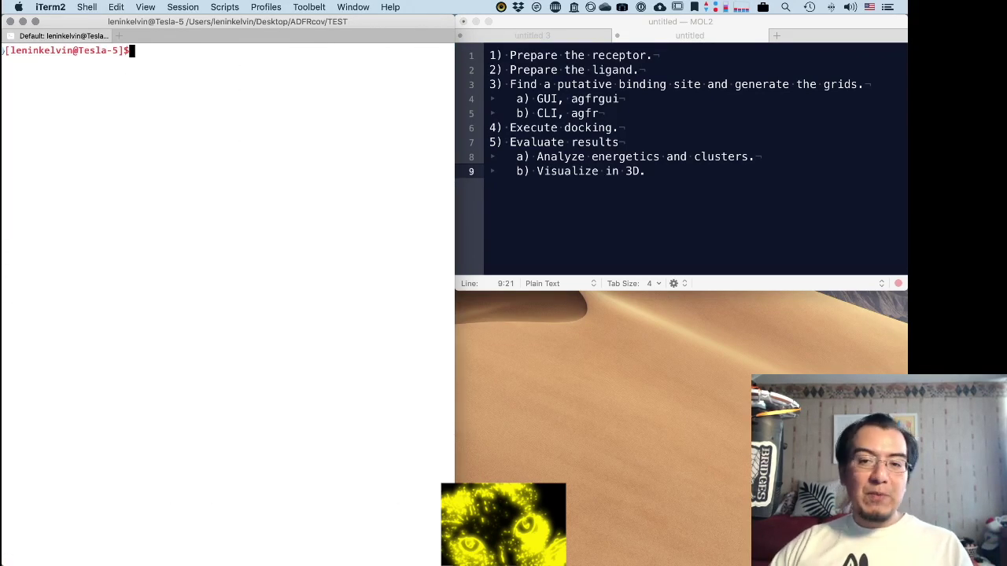
type("ls")
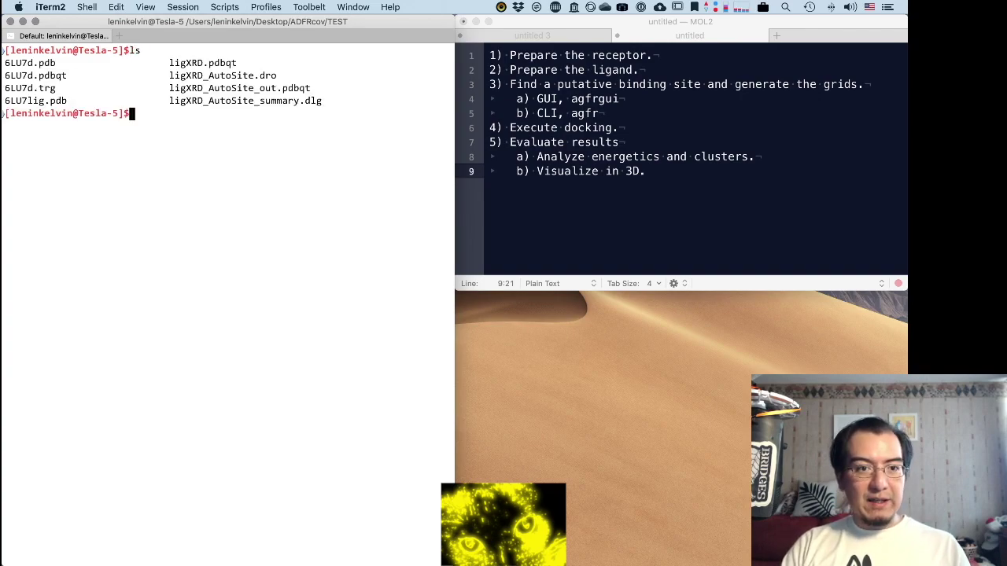
type("chimera")
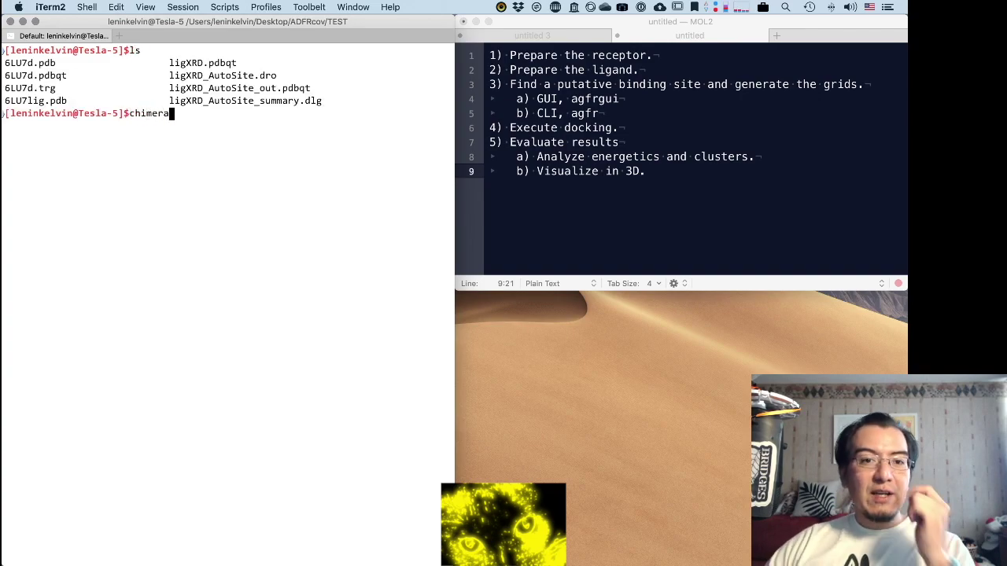
left_click_drag(70, 75, 10, 76)
left_click(301, 82)
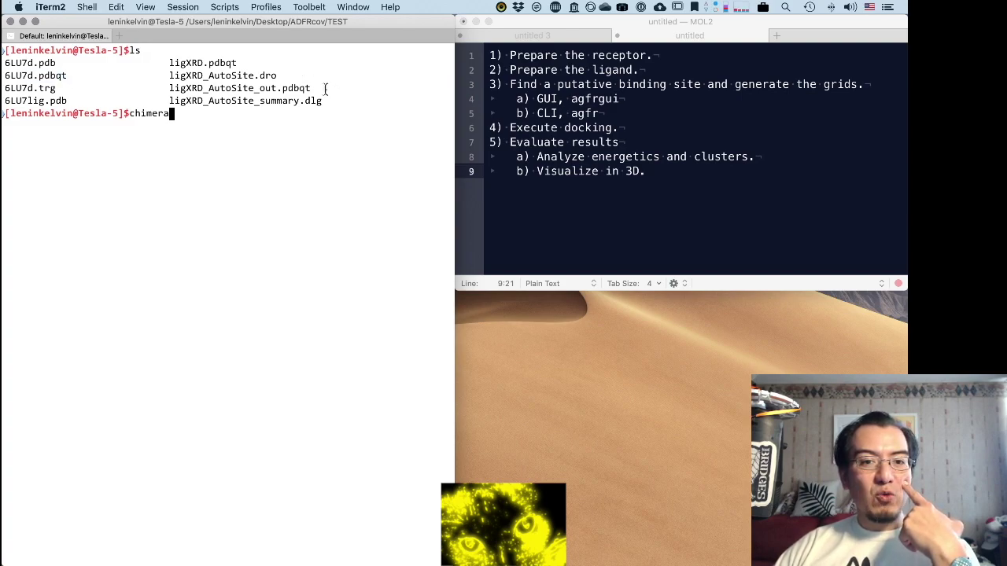
left_click_drag(310, 87, 171, 86)
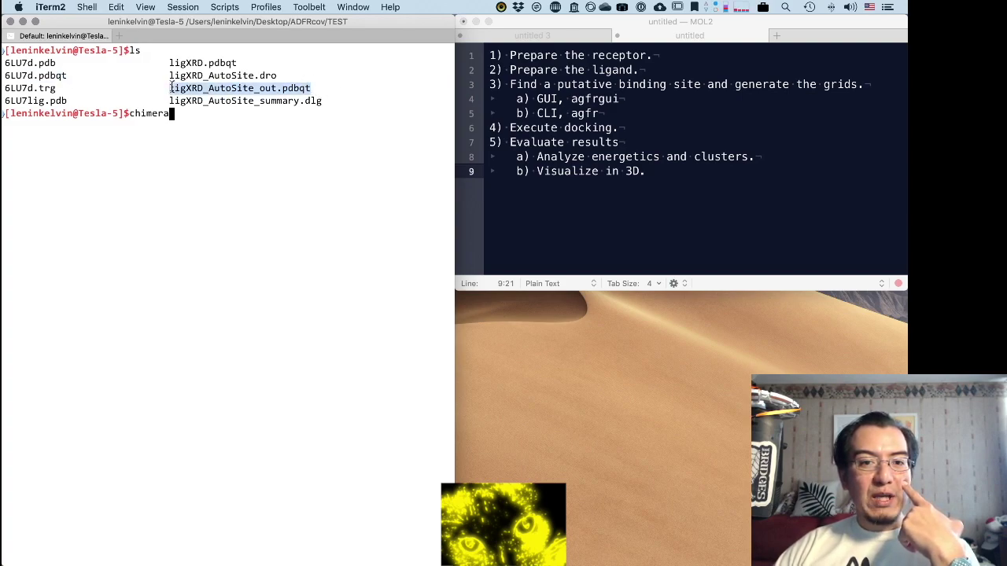
left_click(204, 108)
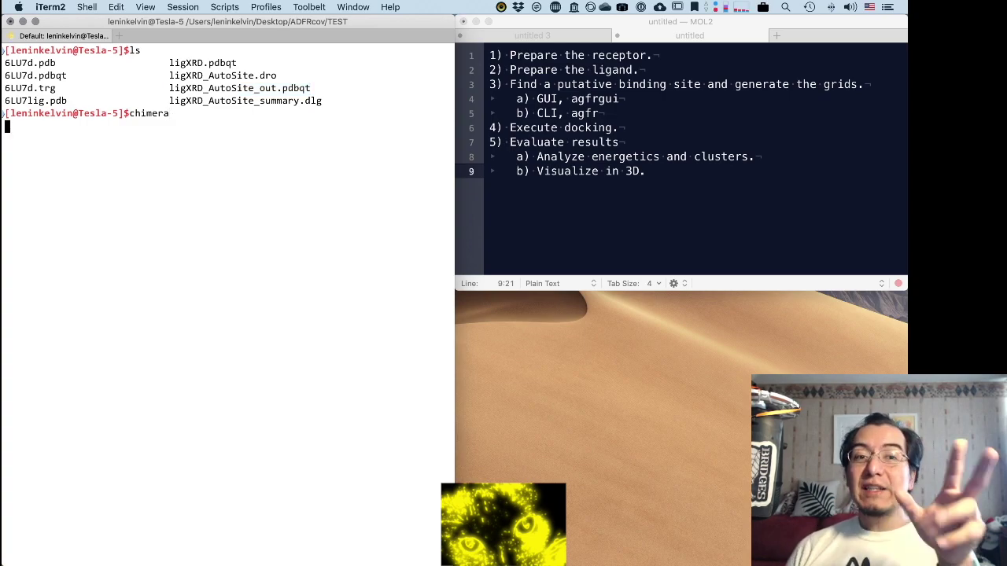
Step: Launch UCSF Chimera from the terminal and move across Spaces to the Finder TEST folder
key("F11")
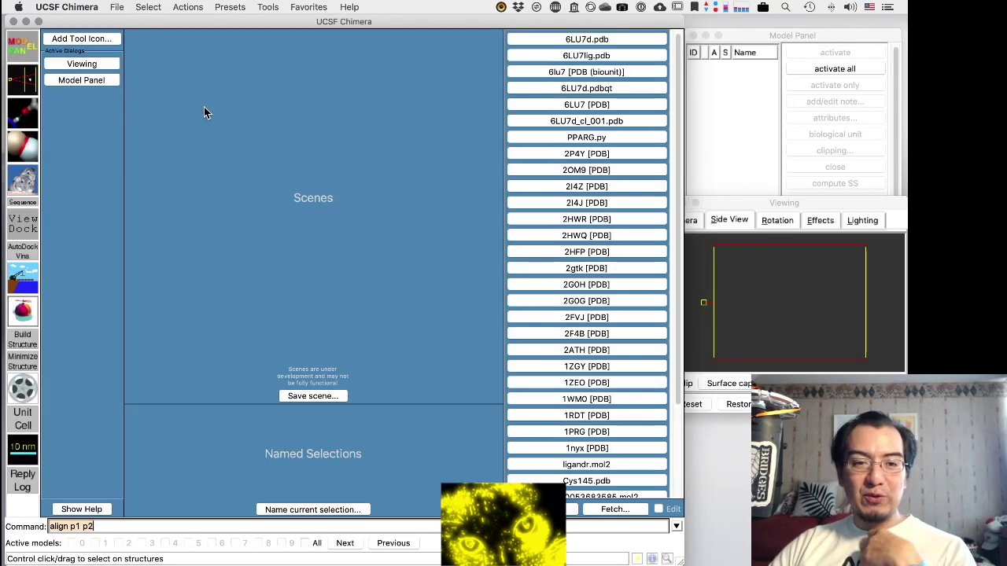
key("ctrl+Left")
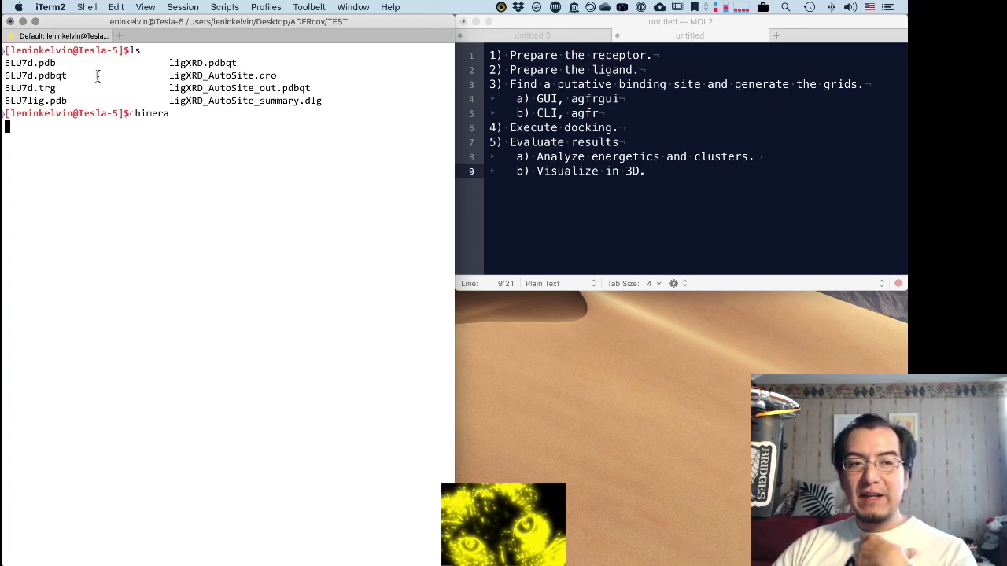
key("ctrl+Right")
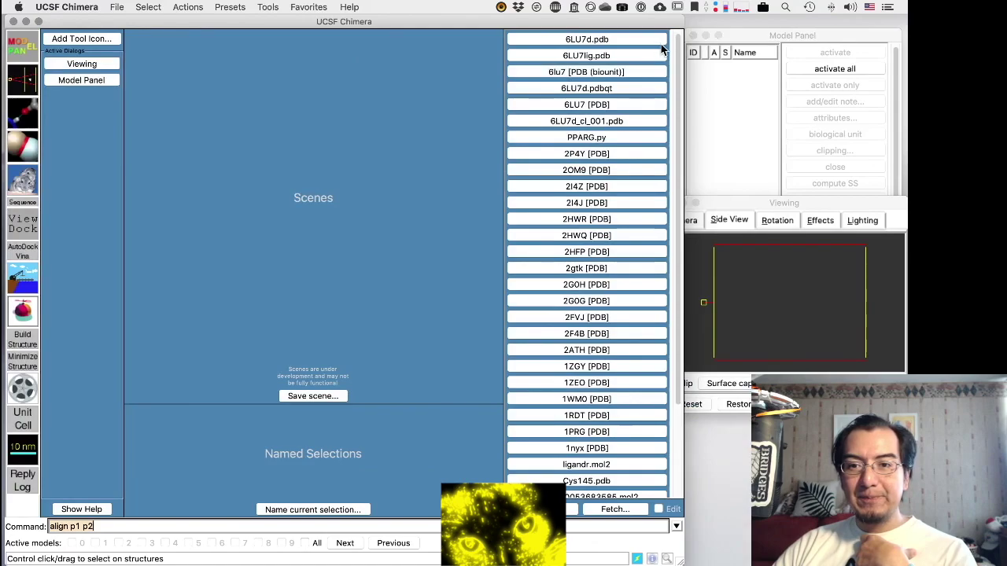
key("ctrl+Left")
key("ctrl+Left")
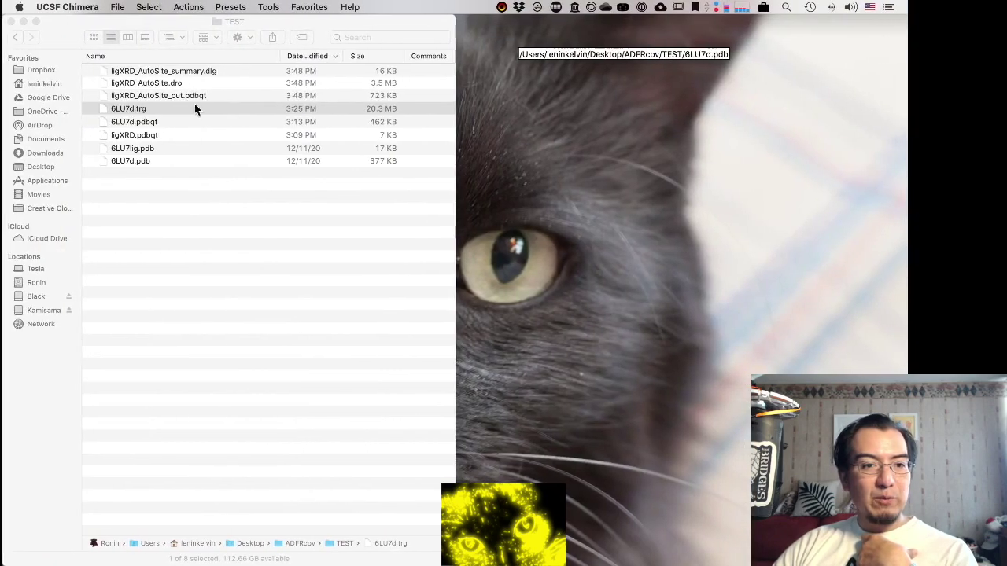
Step: Open 6LU7d.pdb with Chimera from Finder's context menu, loading it as model 0
left_click(136, 164)
right_click(136, 163)
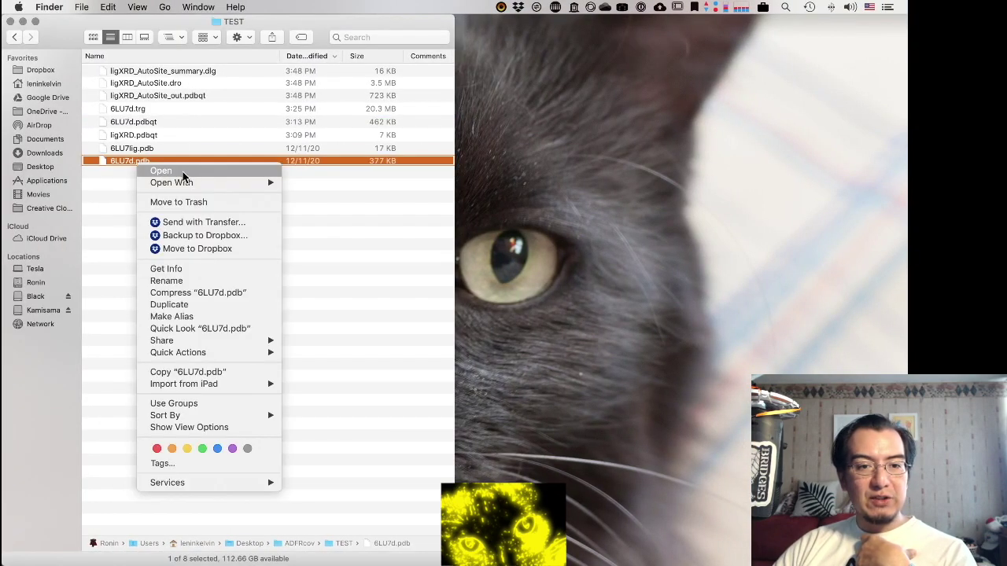
mouse_move(206, 189)
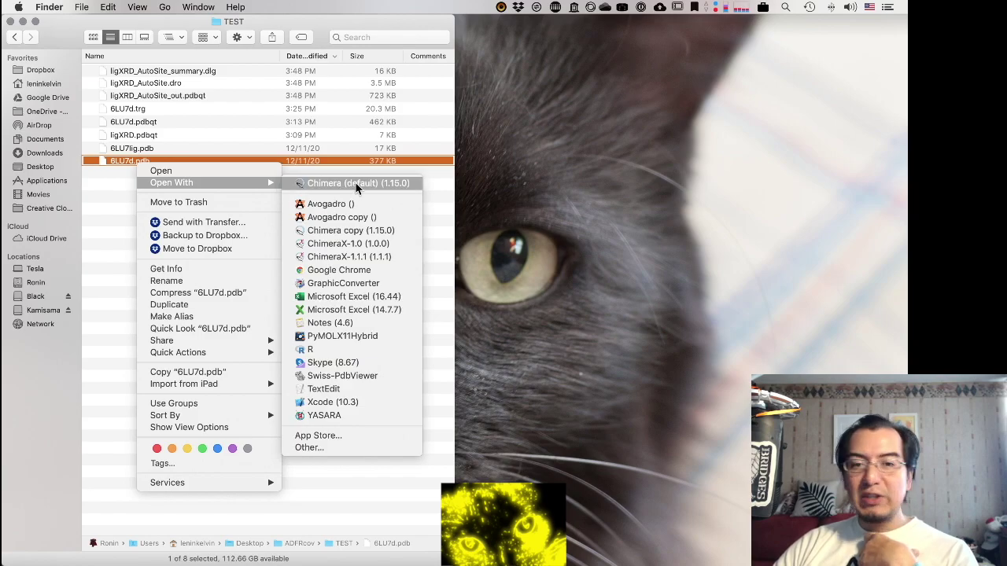
left_click(355, 183)
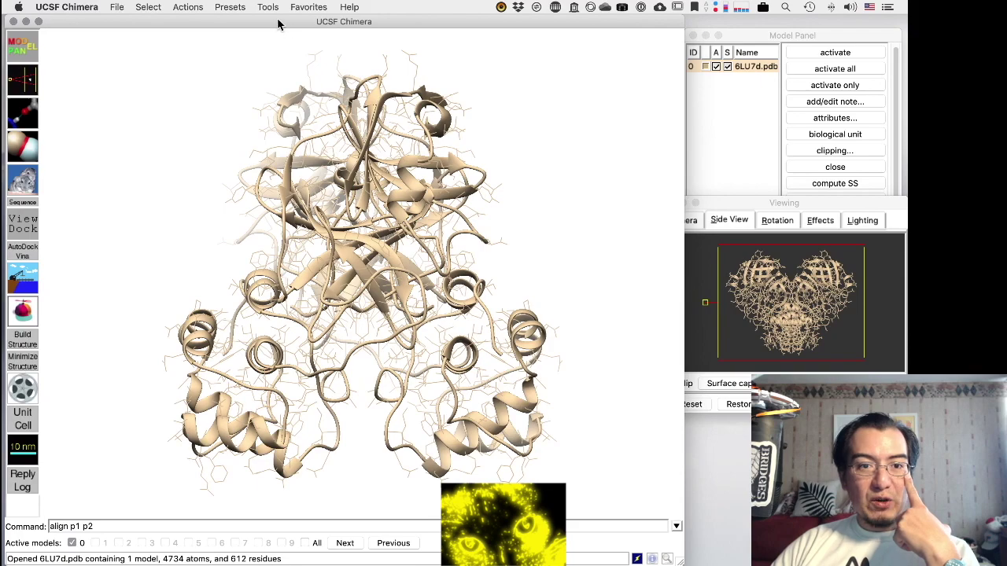
Step: Load ligXRD_AutoSite_out.pdbqt from the TEST folder into ViewDock as AutoDock results, poses 1.1–1.100
left_click(264, 8)
mouse_move(354, 93)
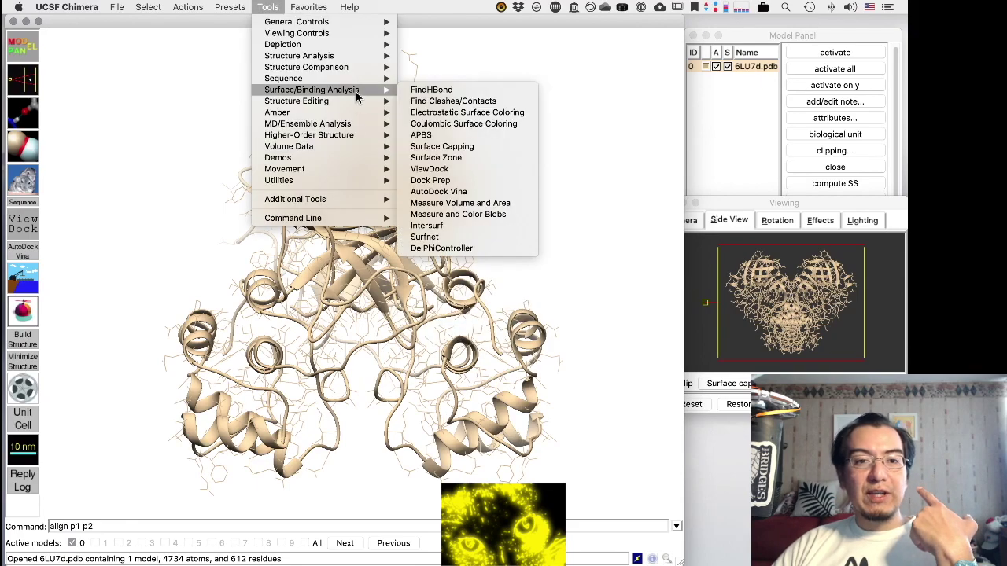
left_click(469, 170)
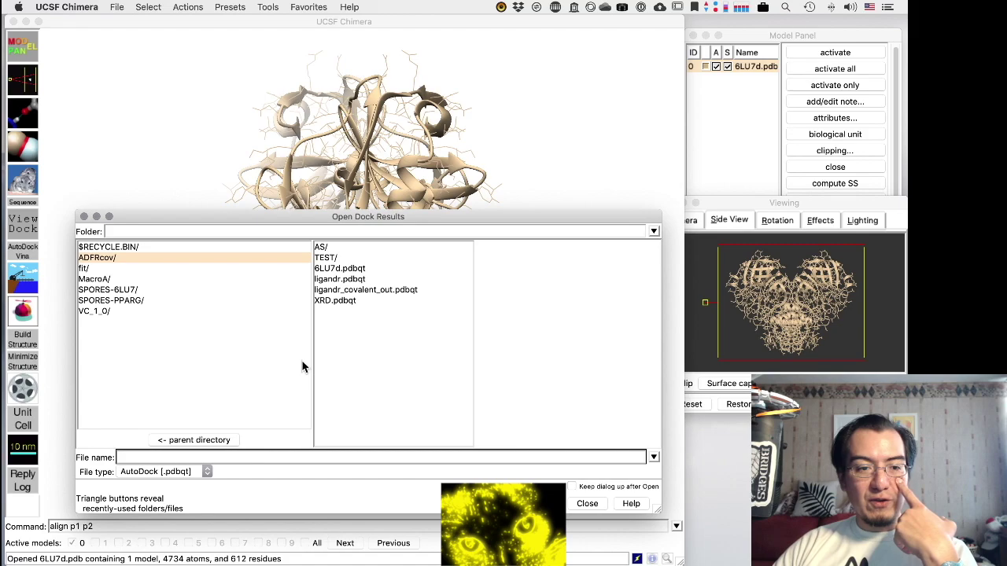
left_click(339, 262)
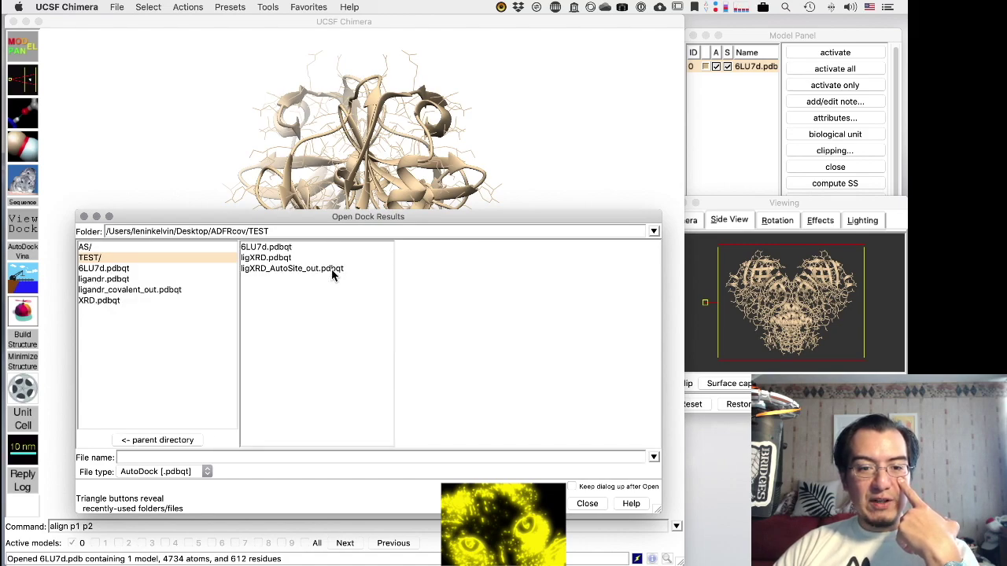
left_click(331, 269)
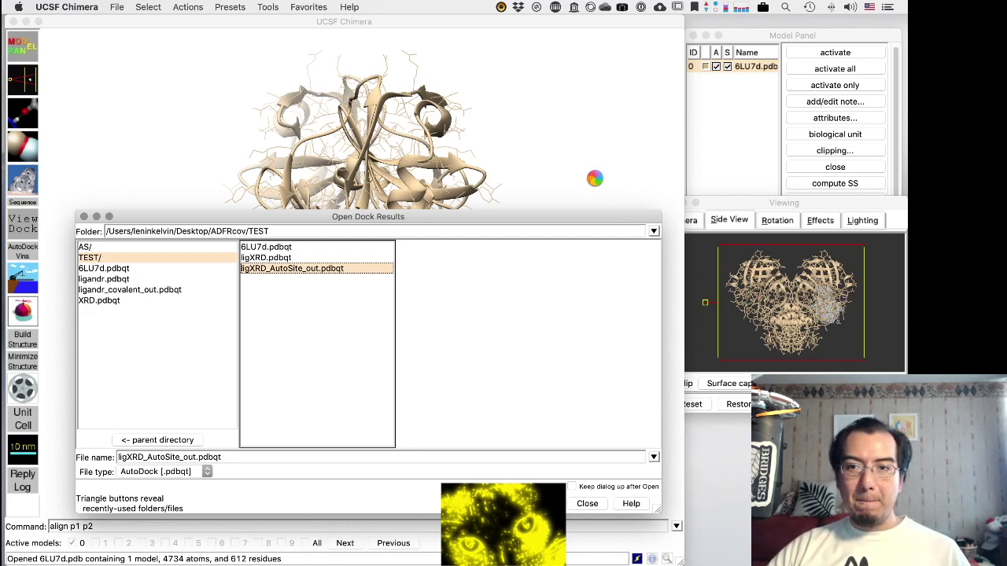
left_click(743, 8)
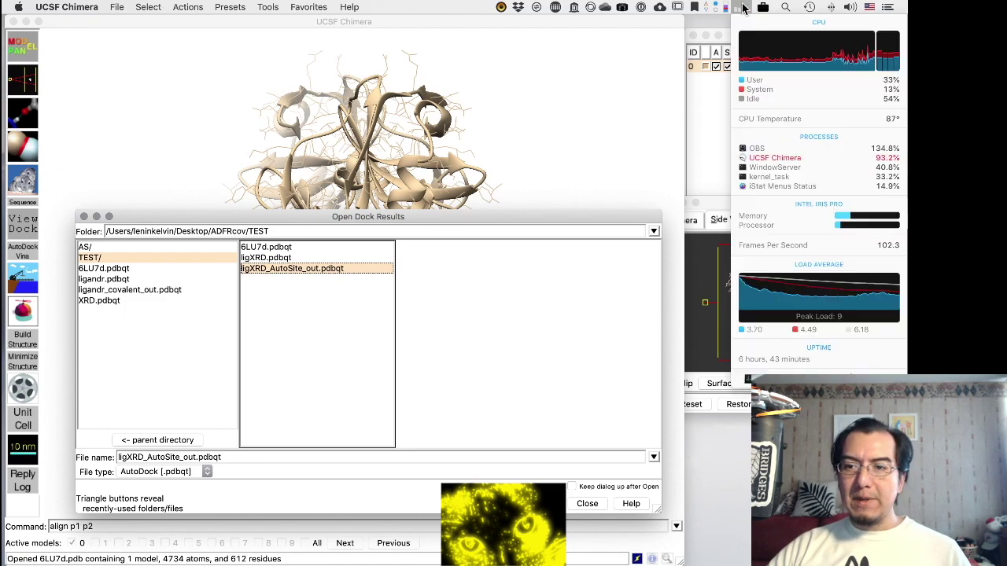
left_click(743, 8)
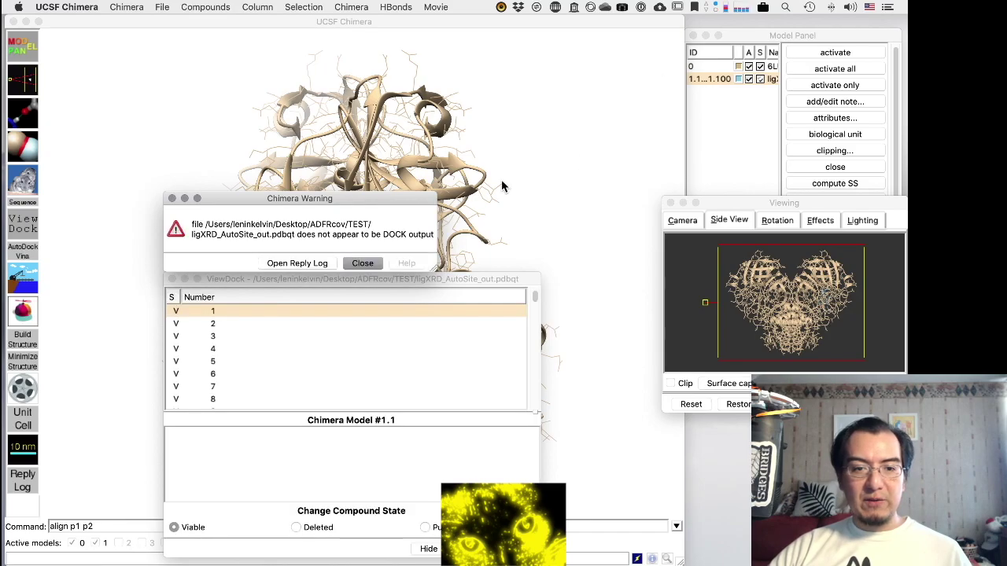
Step: Dismiss the not-DOCK-output warning, move the ViewDock list aside and show docking pose 8
left_click(362, 263)
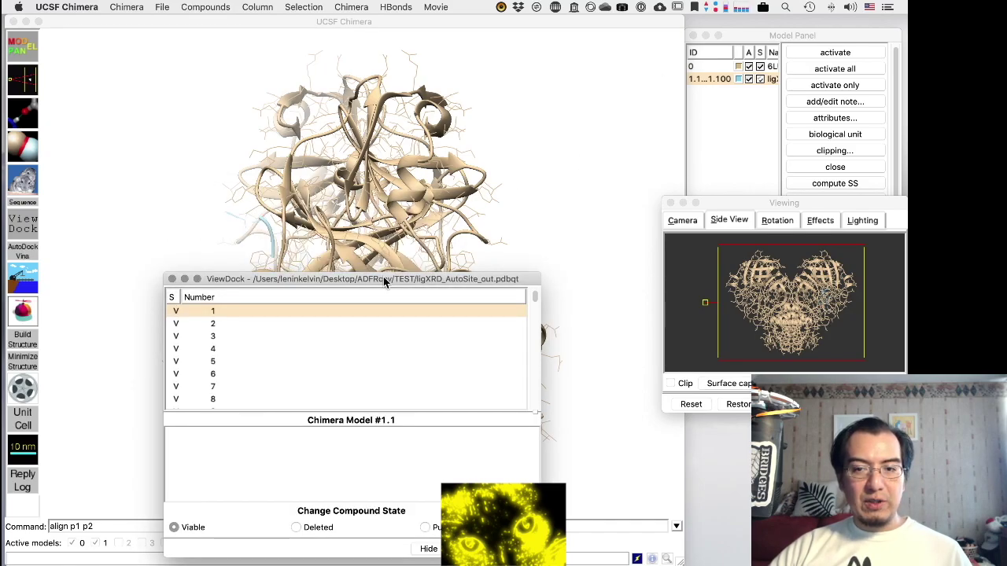
left_click_drag(385, 283, 745, 97)
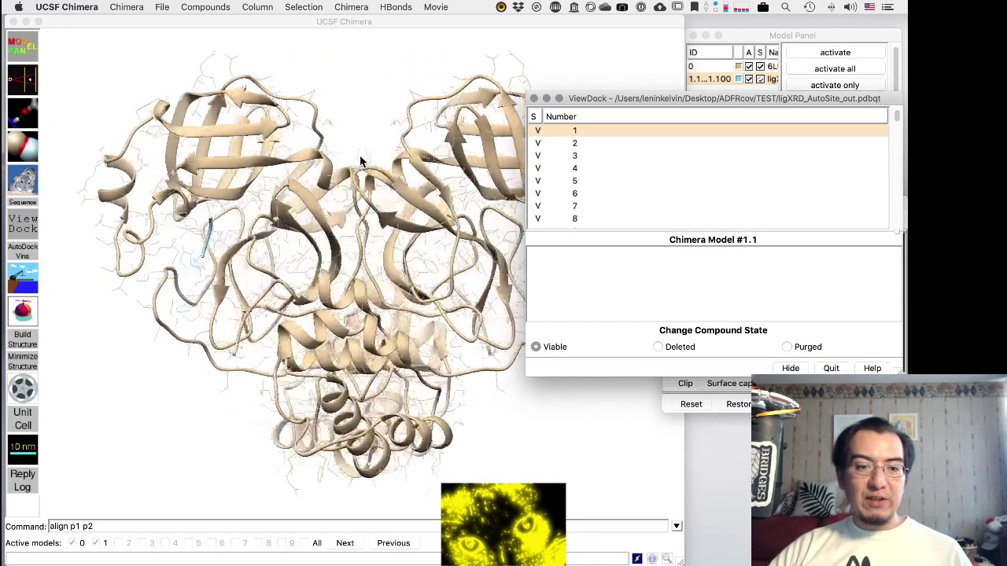
left_click(229, 30)
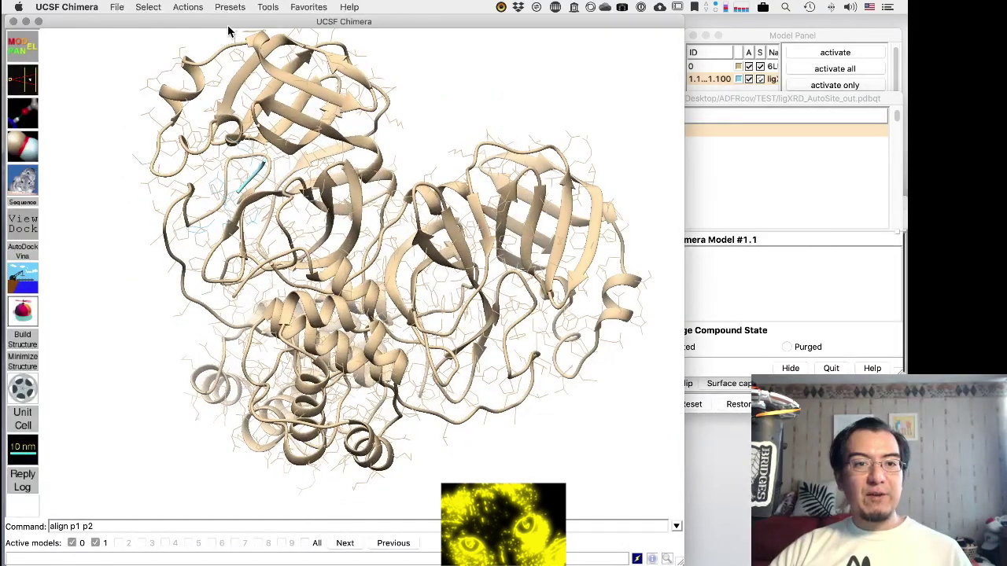
left_click(815, 215)
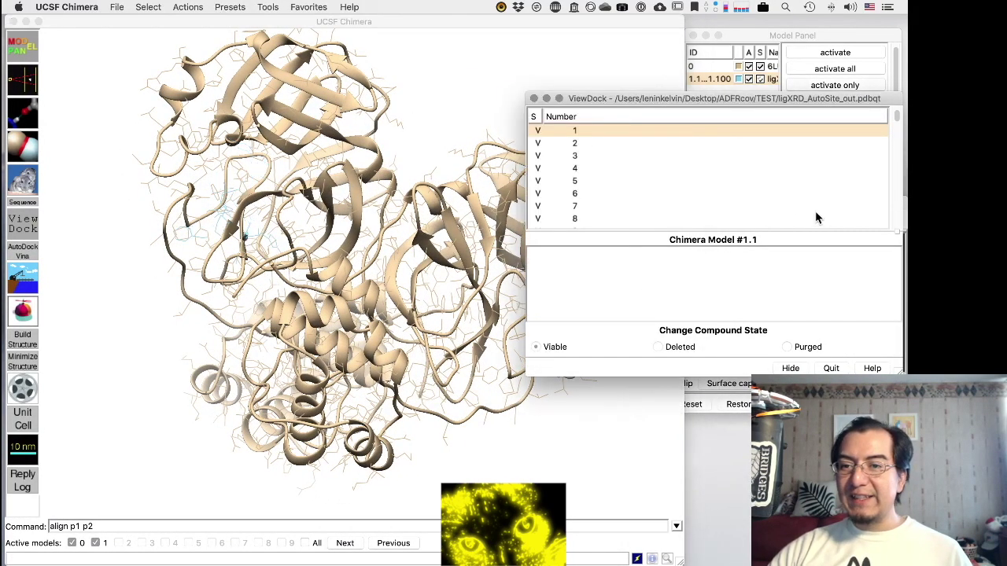
Step: Apply the Interactive ribbons preset, then the Publication 1 silhouette ribbon preset
left_click(251, 21)
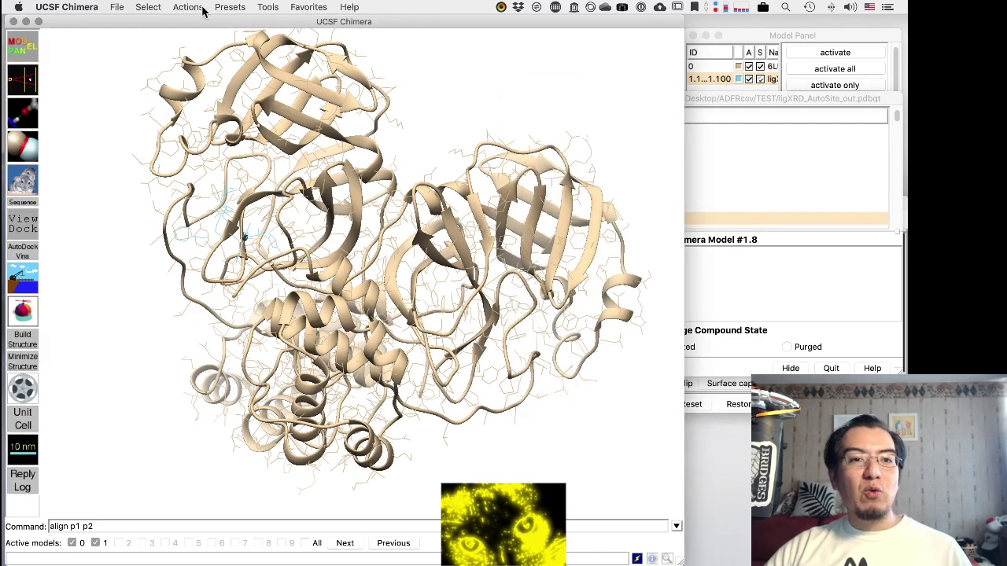
left_click(230, 8)
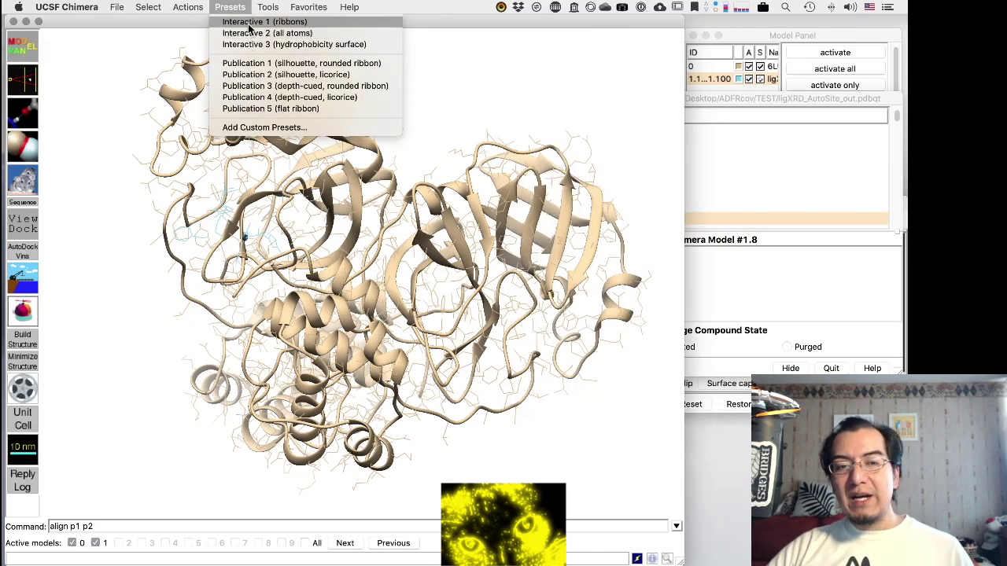
left_click(249, 29)
left_click(228, 7)
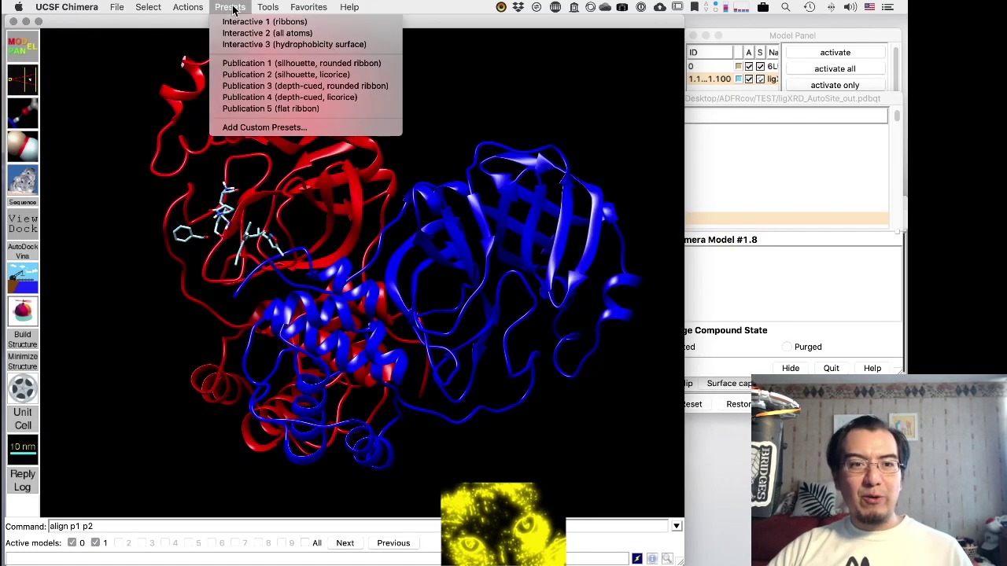
left_click(246, 63)
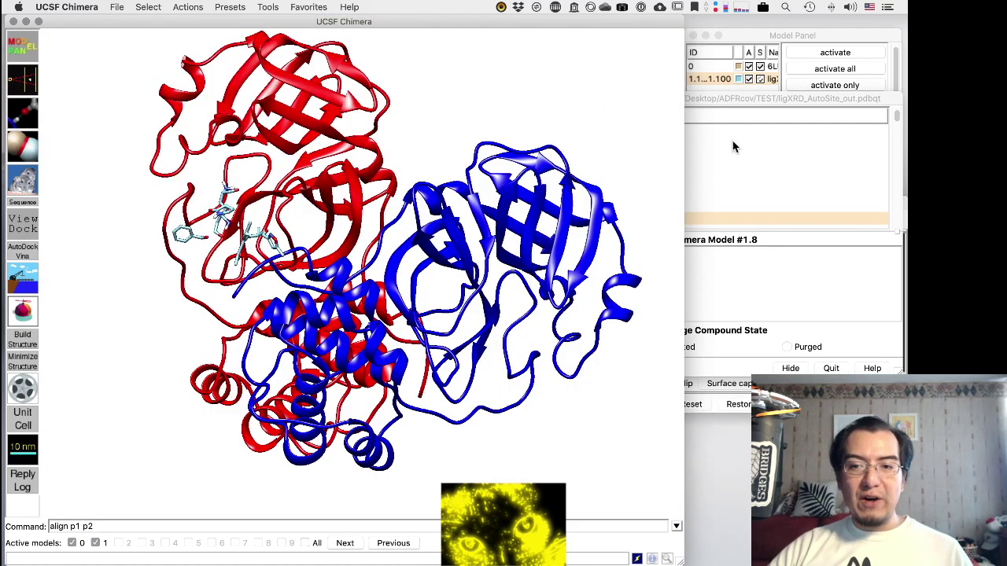
left_click(148, 7)
Step: Select all nonstandard residues and draw the ligands as ball-and-stick
mouse_move(168, 46)
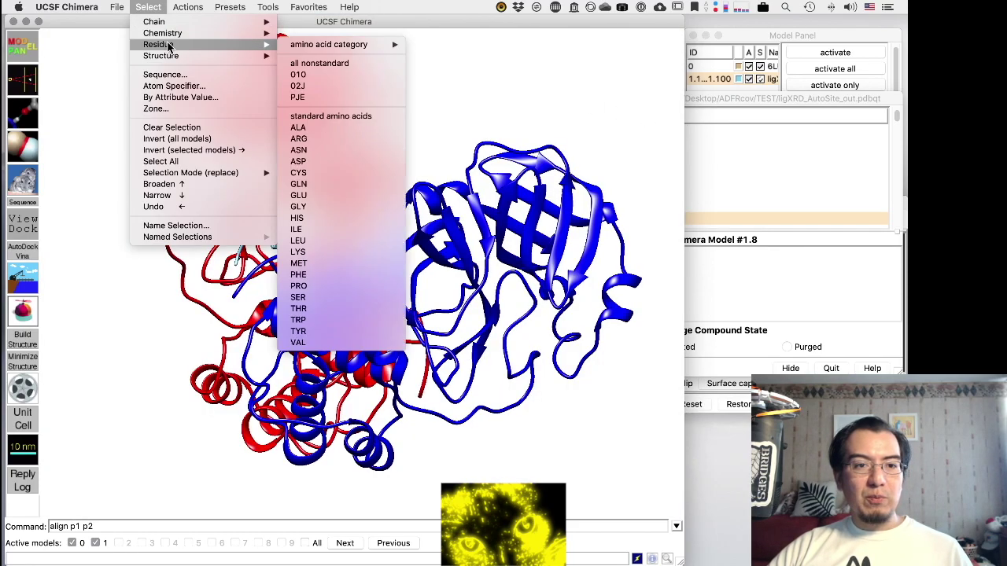
left_click(354, 63)
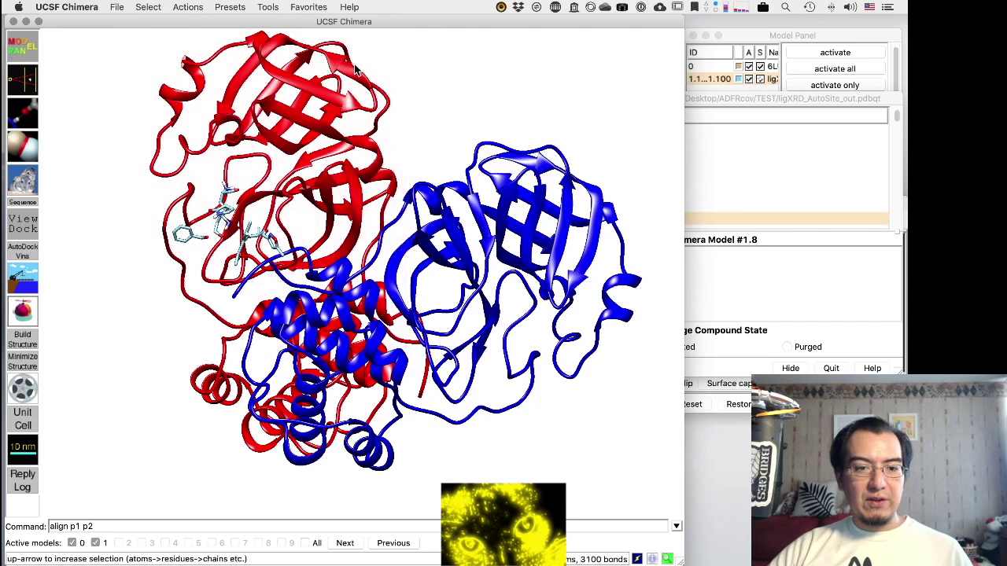
left_click(188, 8)
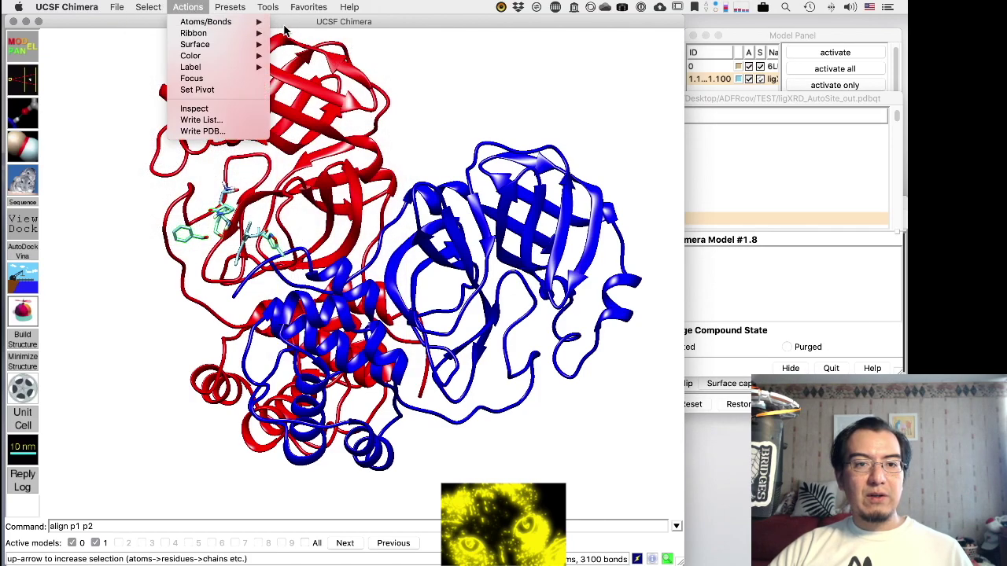
mouse_move(266, 24)
left_click(194, 9)
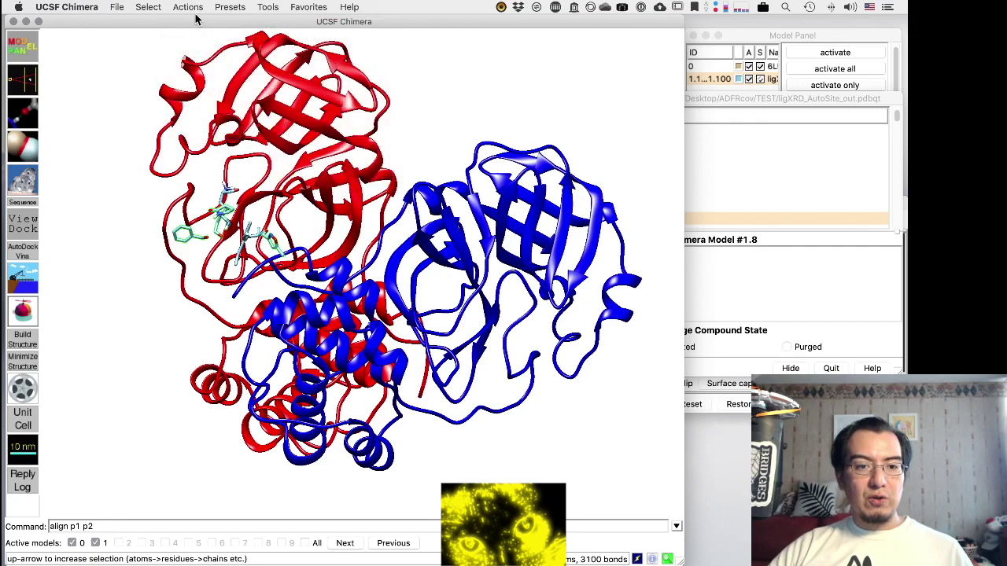
left_click(194, 9)
mouse_move(223, 31)
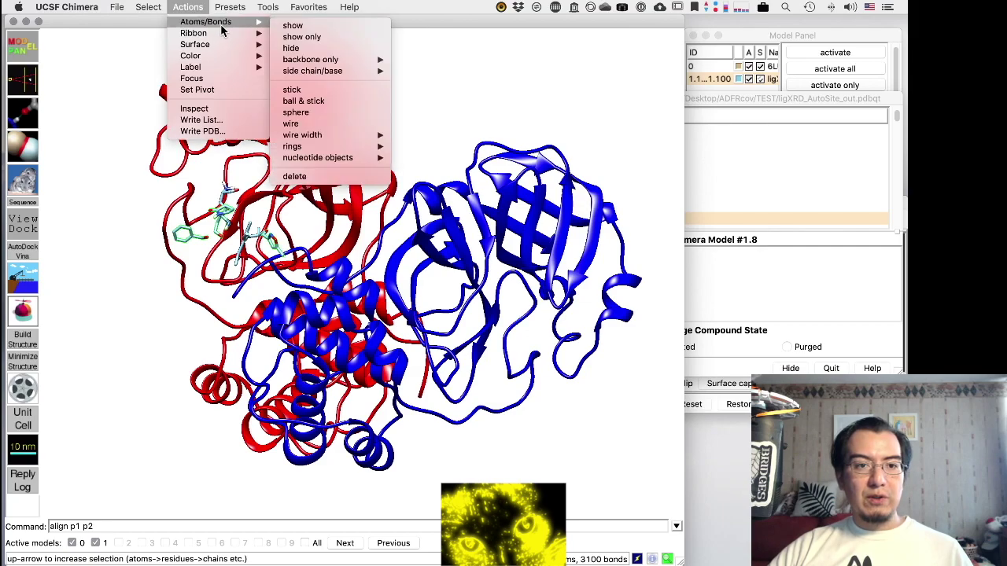
left_click(320, 102)
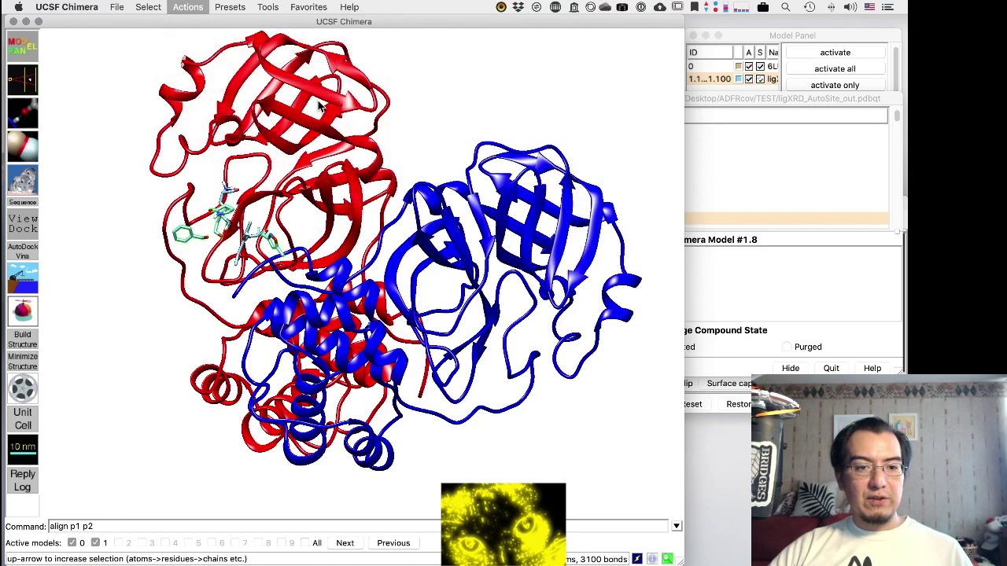
Step: Change a ribbon display option and switch ViewDock to docked pose 3
left_click(192, 10)
left_click(203, 18)
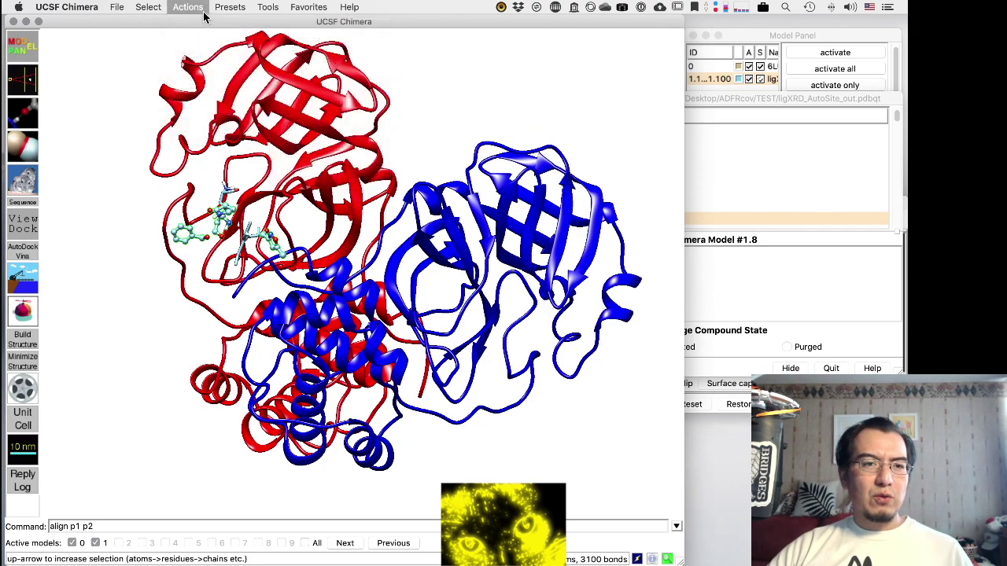
left_click(184, 7)
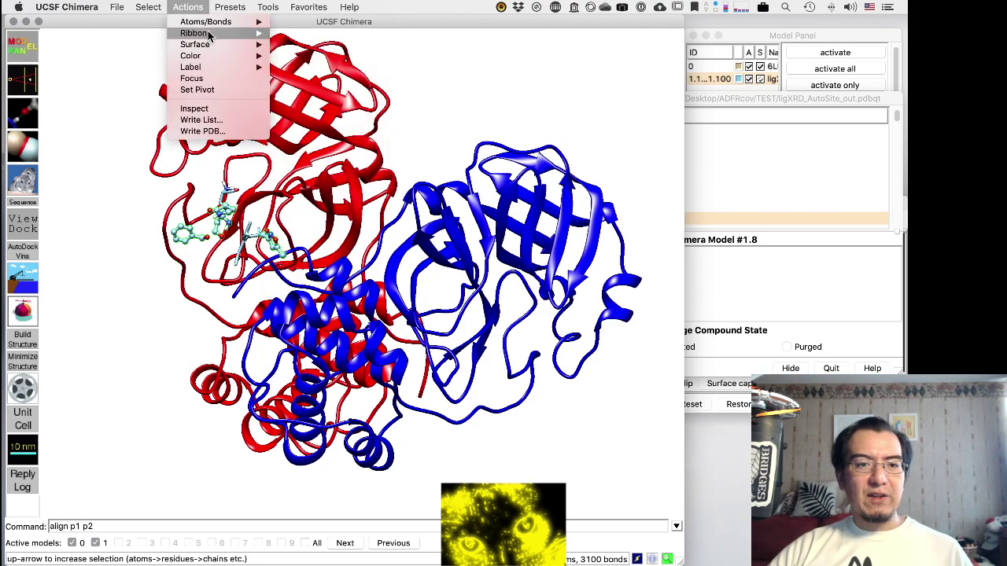
mouse_move(209, 36)
left_click(305, 47)
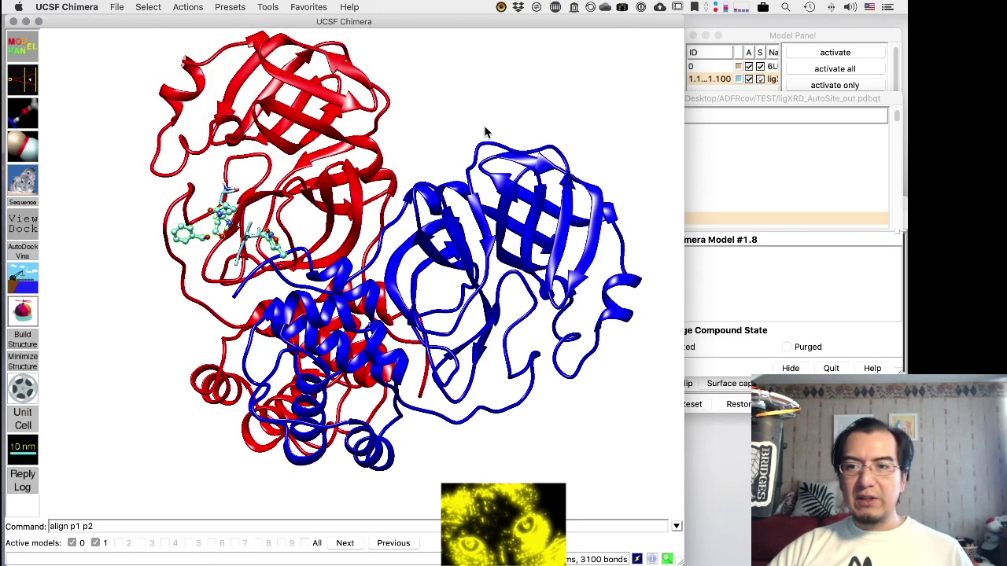
left_click(749, 157)
left_click(830, 47)
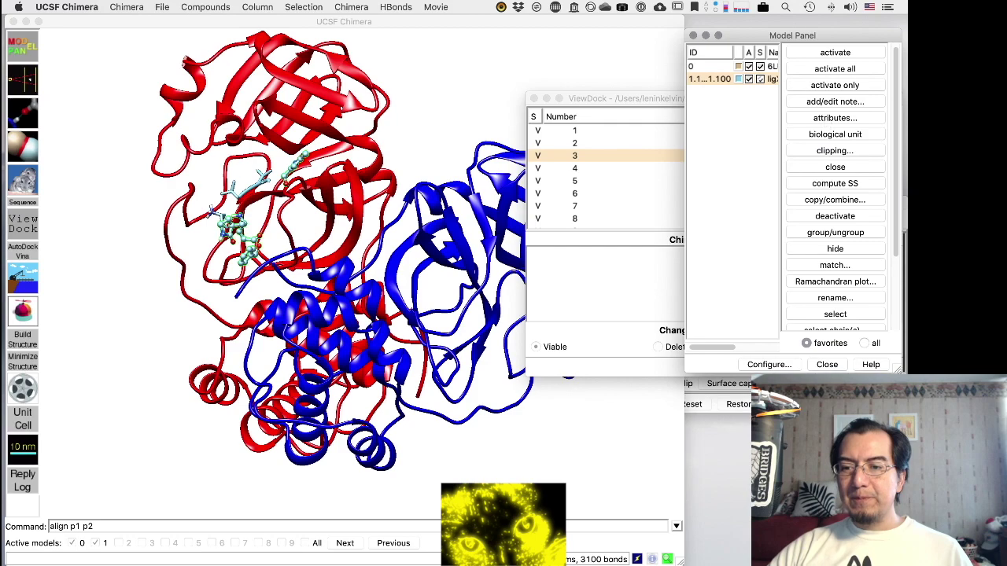
Step: Turn on depth cueing, view the Shininess lighting settings, and zoom onto the binding pocket
left_click(828, 223)
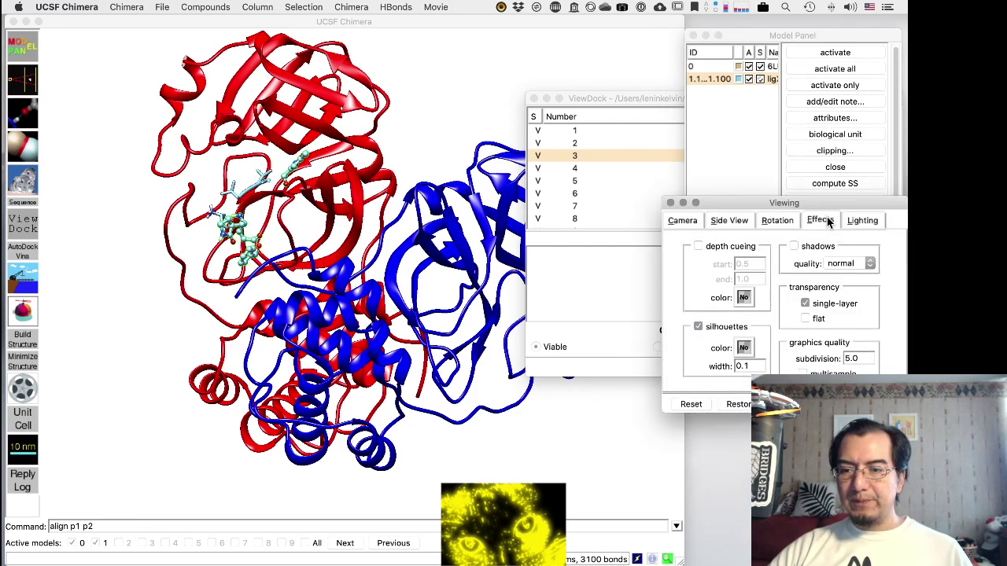
left_click(697, 246)
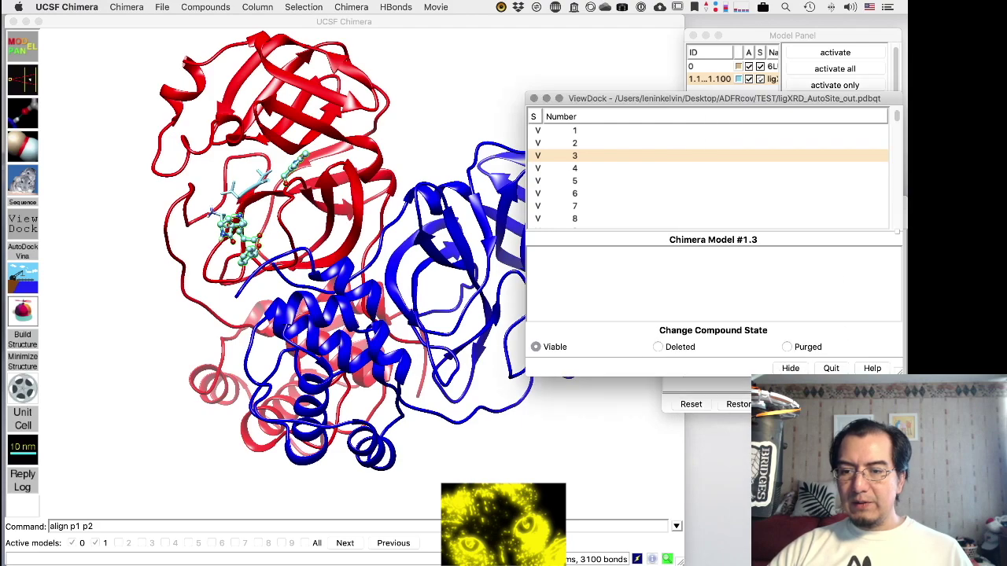
left_click(745, 392)
left_click(864, 224)
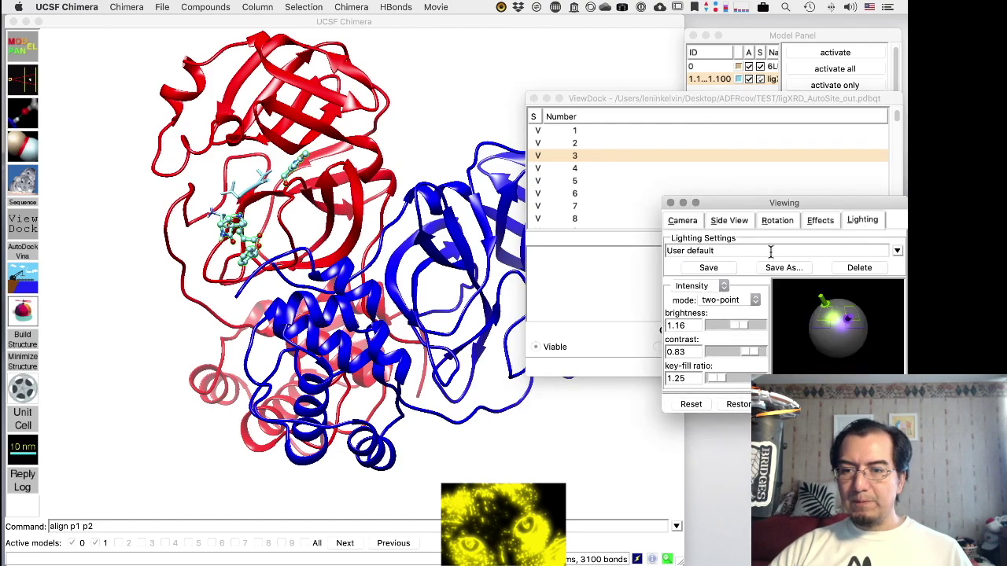
left_click(696, 285)
left_click(694, 299)
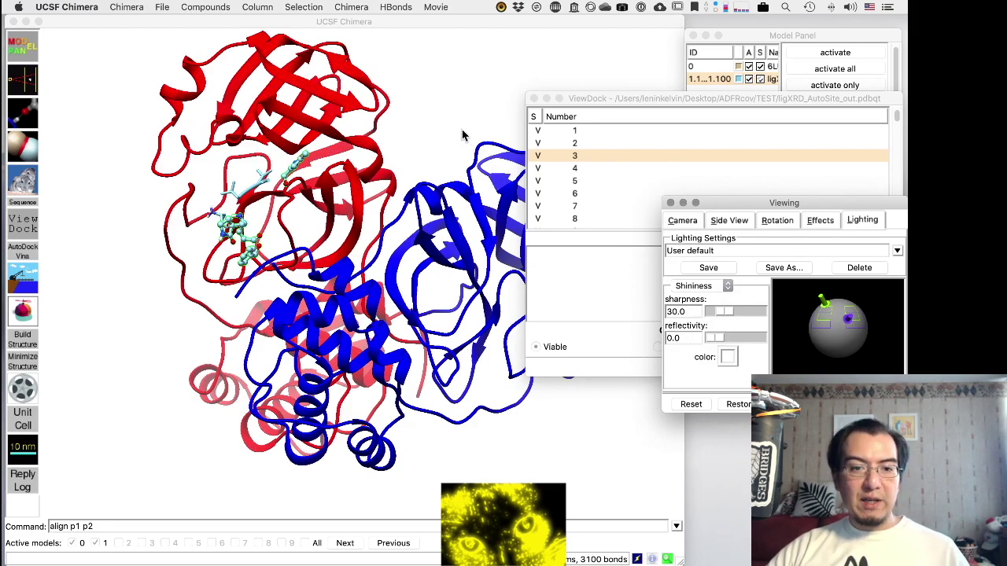
left_click_drag(464, 134, 461, 128)
scroll(460, 129, "up", 6)
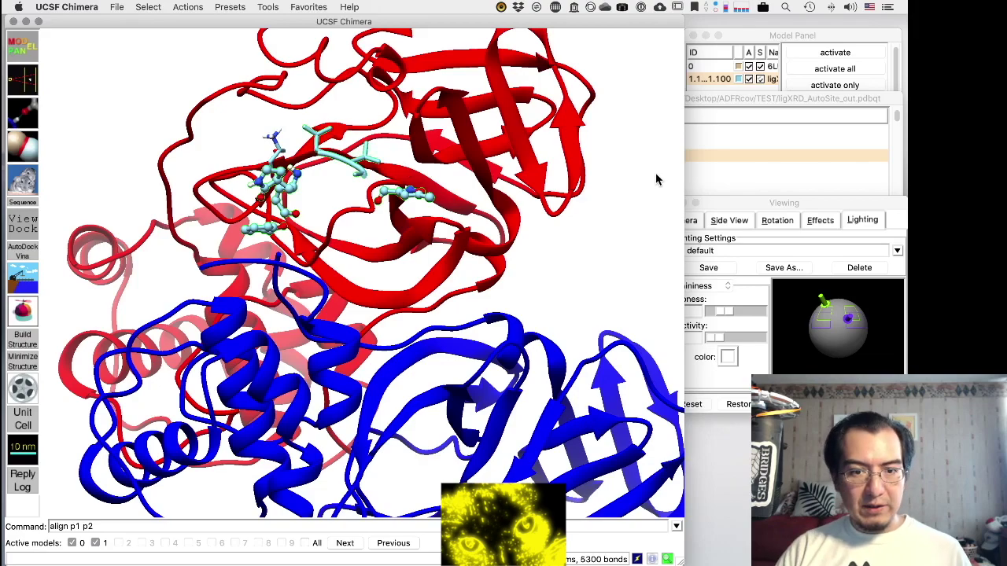
Step: Hide the ribbon for the selected ligands and rotate the pocket to another side
left_click(181, 11)
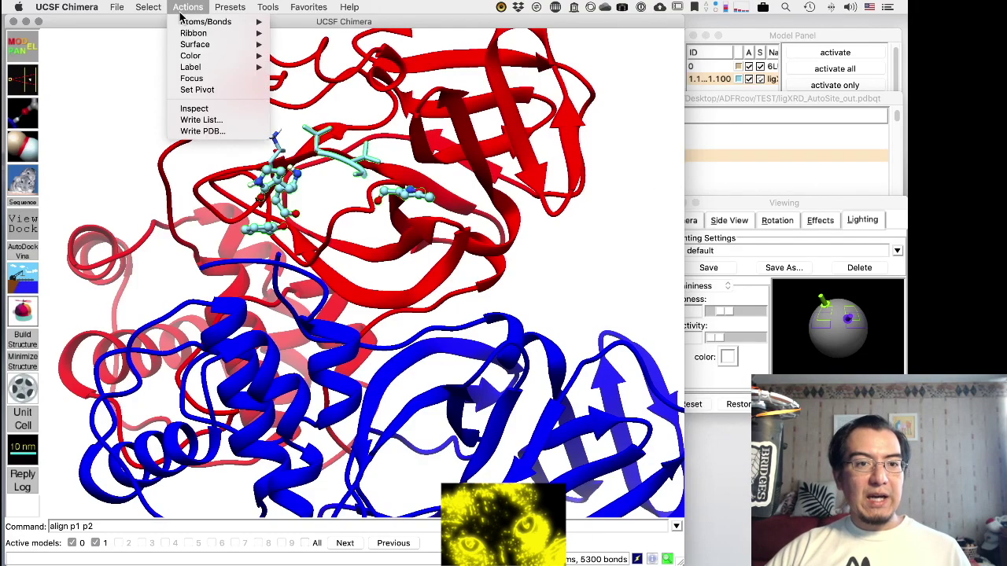
mouse_move(189, 35)
left_click(345, 45)
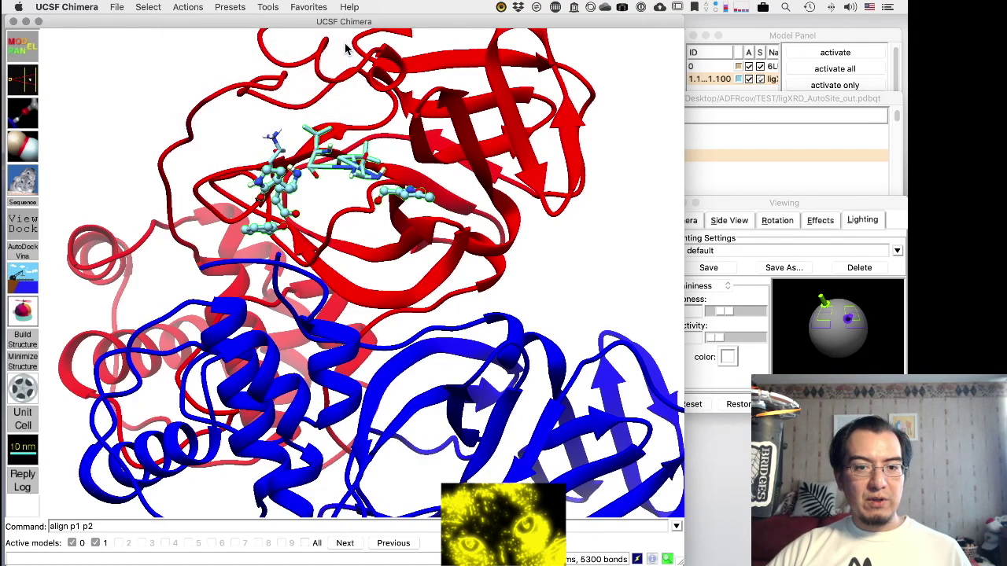
scroll(442, 135, "up", 10)
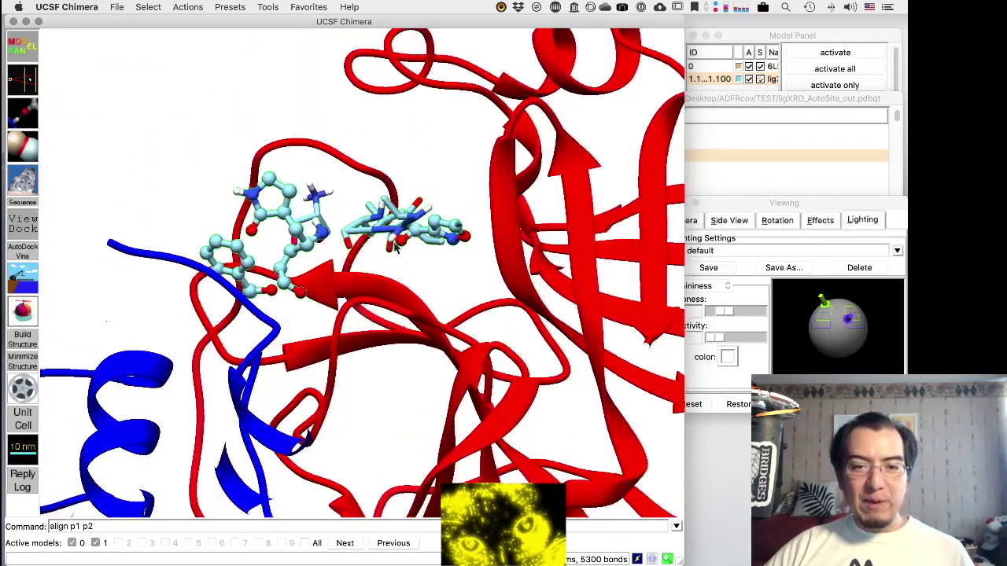
left_click_drag(396, 249, 465, 194)
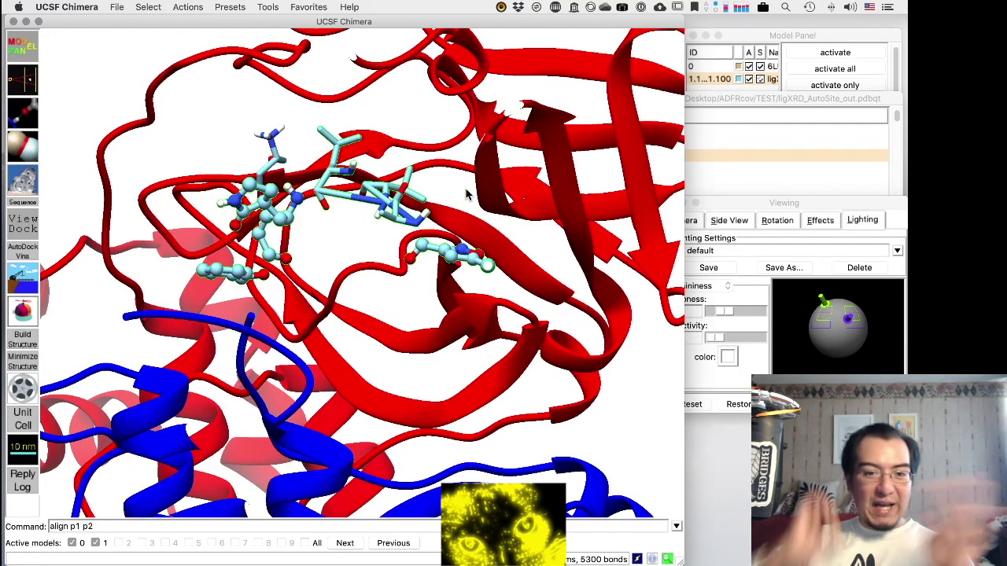
Step: In ViewDock, show pose 1 and step down through poses 8, 19, 30 to 40
key("ctrl+Up")
left_click(522, 166)
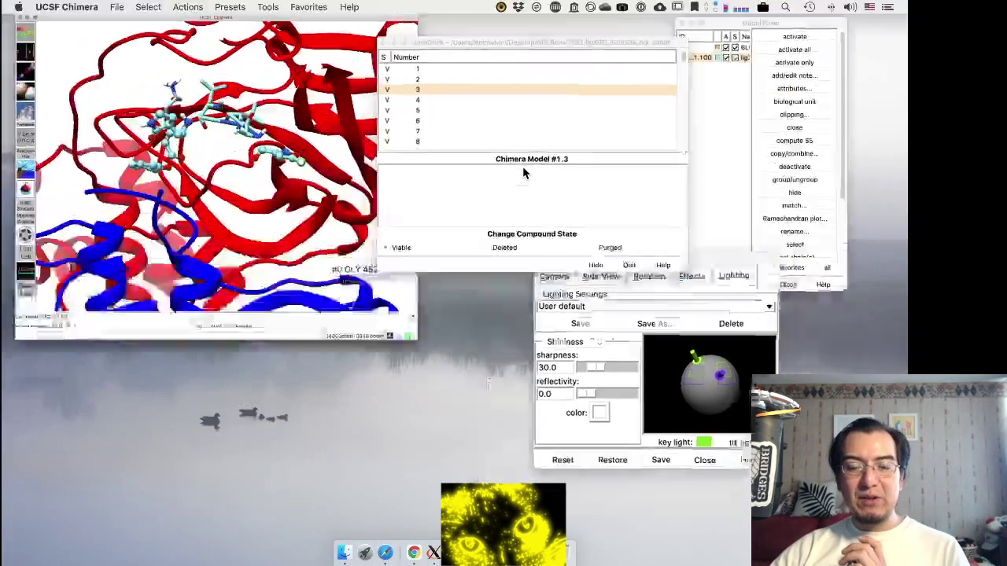
left_click(643, 130)
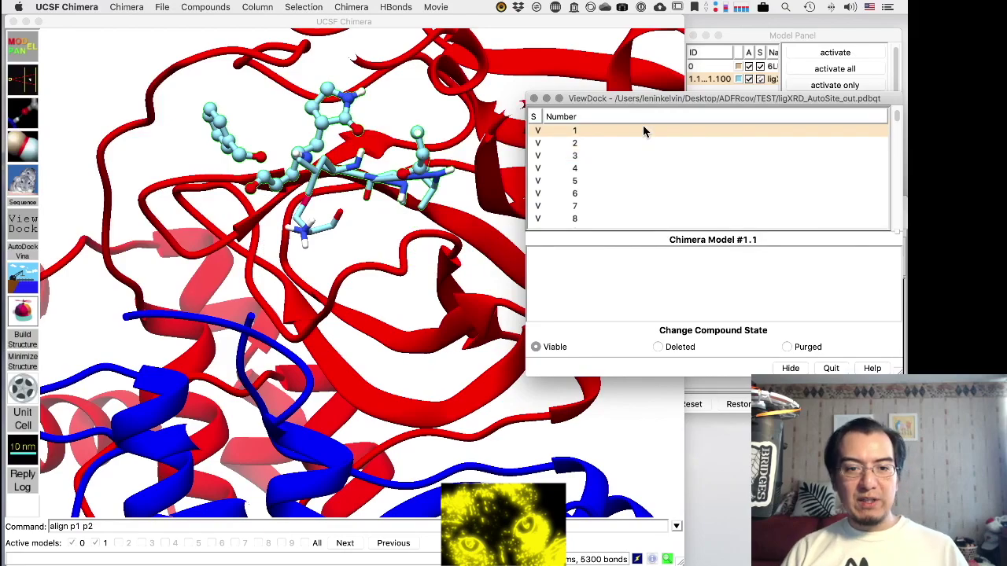
key("Down")
key("Down")
key("Down")
key("Down")
key("Down")
key("Down")
key("Down")
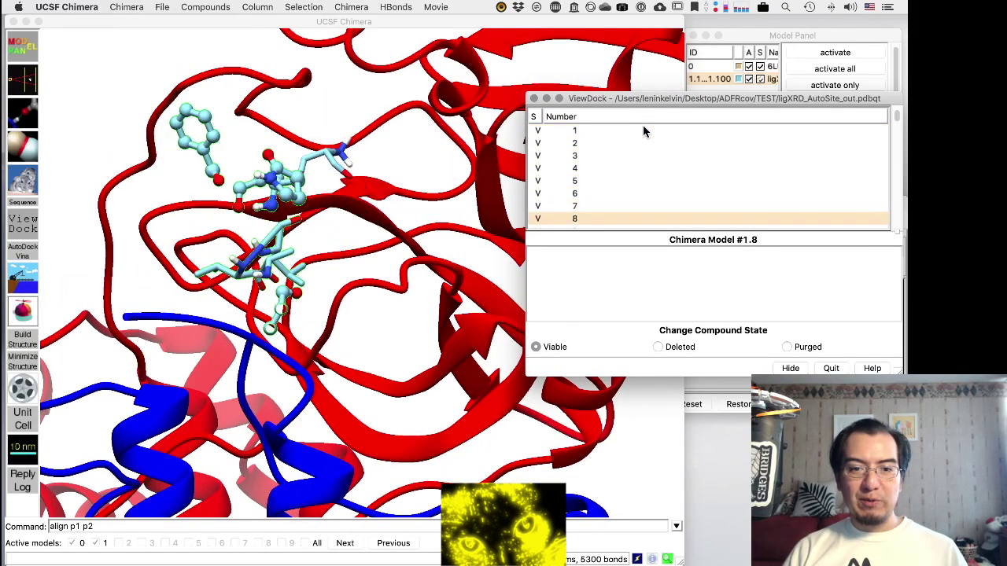
key("Down")
key("Down")
key("Down")
key("Down")
key("Down")
key("Down")
key("Down")
key("Down")
key("Down")
key("Down")
key("Down")
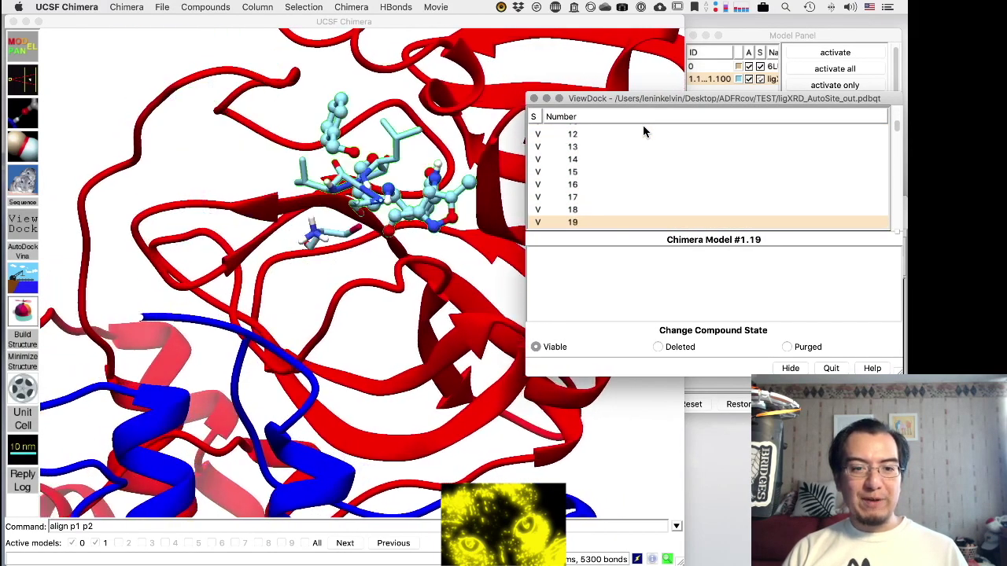
key("Down")
key("Down")
key("Down")
key("Down")
key("Down")
key("Down")
key("Down")
key("Down")
key("Down")
key("Down")
key("Down")
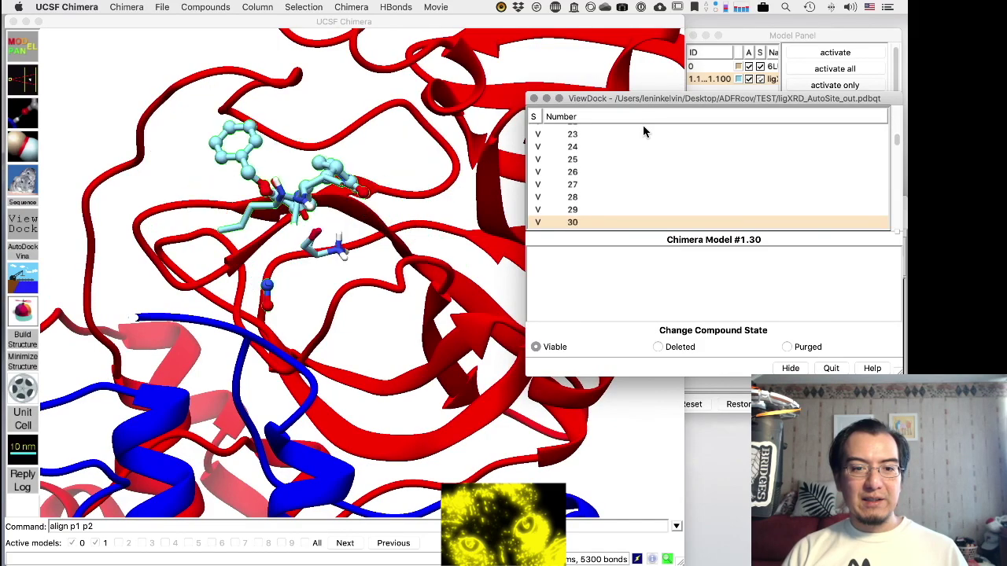
key("Down")
key("Down")
key("Down")
key("Down")
key("Down")
key("Down")
key("Down")
key("Down")
key("Down")
key("Down")
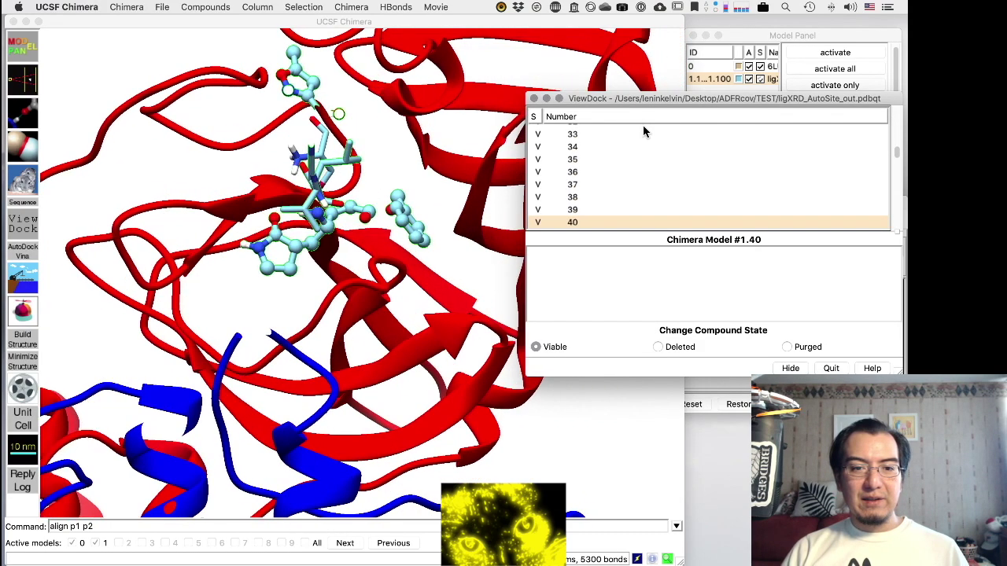
Step: Step back through poses 31, 21, 14 and 12, then display pose 1 again
key("Up")
key("Up")
key("Up")
key("Up")
key("Up")
key("Up")
key("Up")
key("Up")
key("Up")
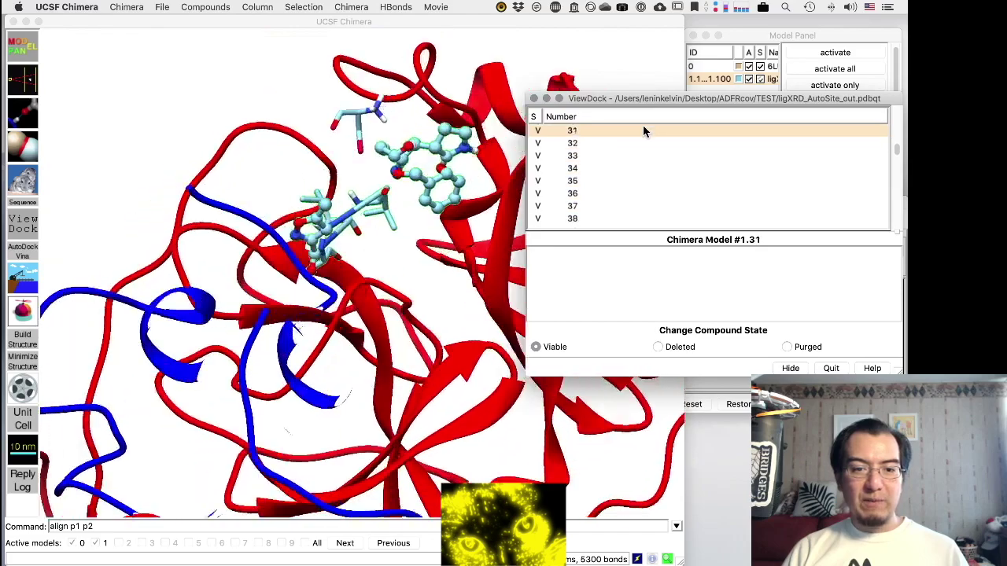
key("Up")
key("Up")
key("Up")
key("Up")
key("Up")
key("Up")
key("Up")
key("Up")
key("Up")
key("Up")
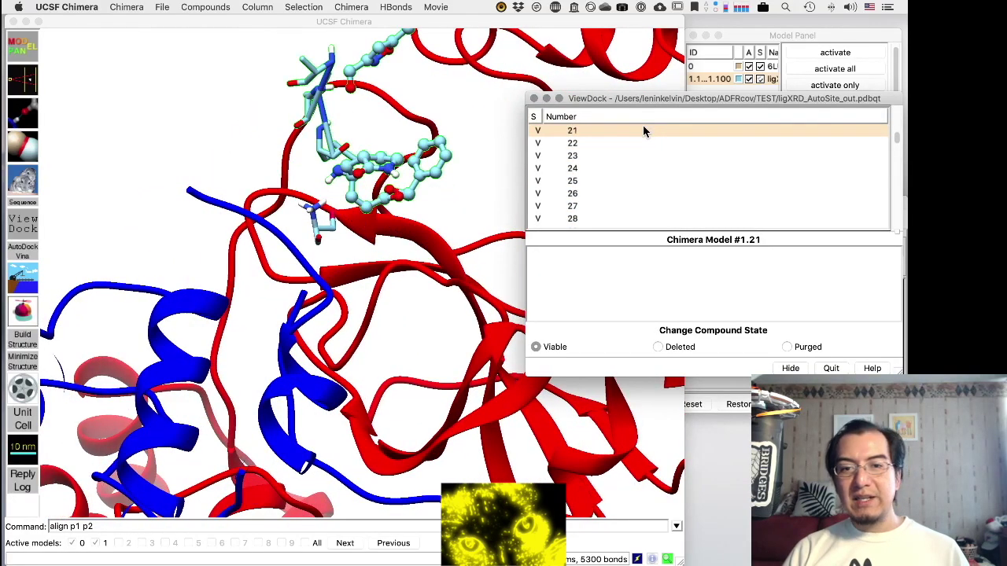
key("Up")
key("Up")
key("Up")
key("Up")
key("Up")
key("Up")
key("Up")
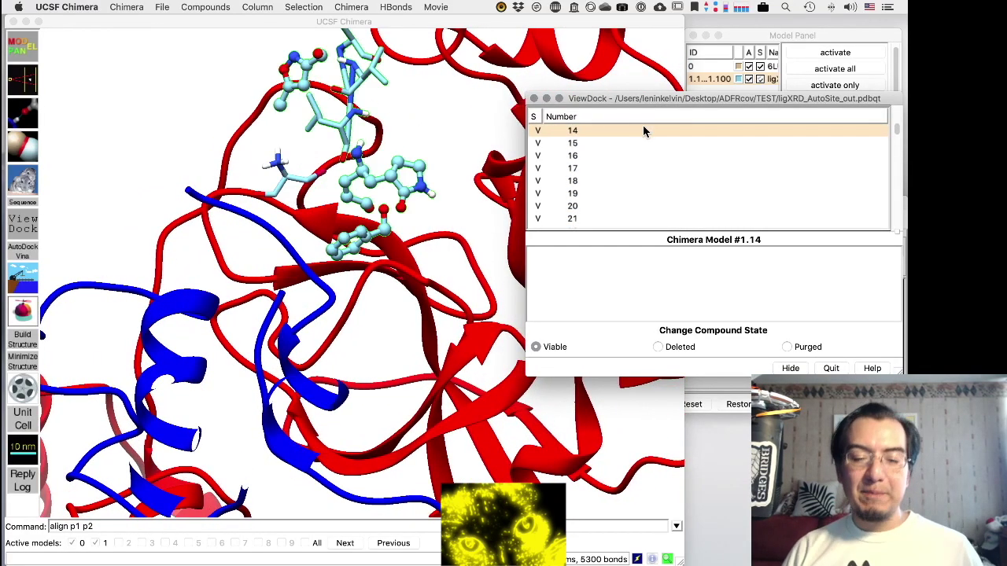
key("Up")
key("Up")
scroll(643, 131, "up", 4)
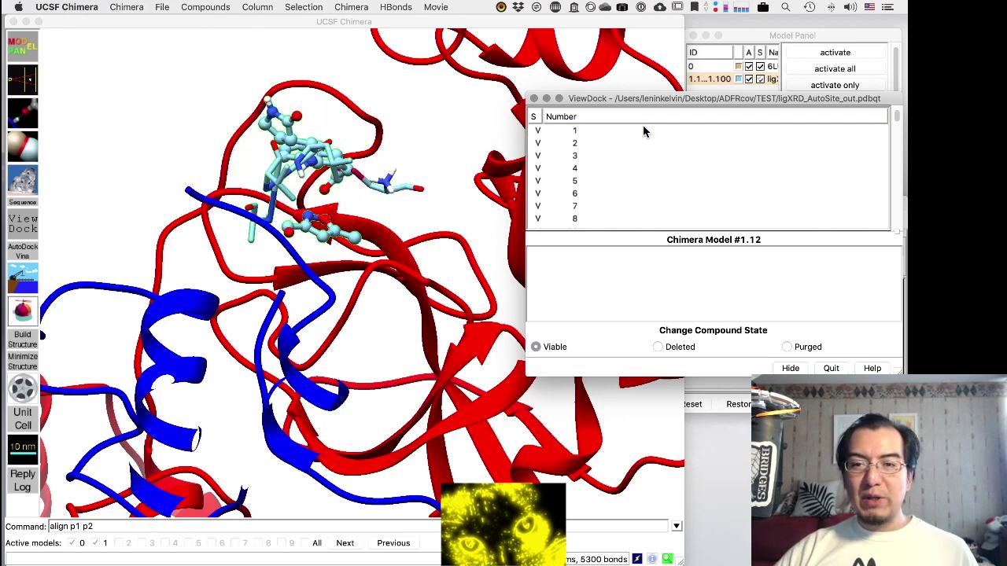
left_click(621, 134)
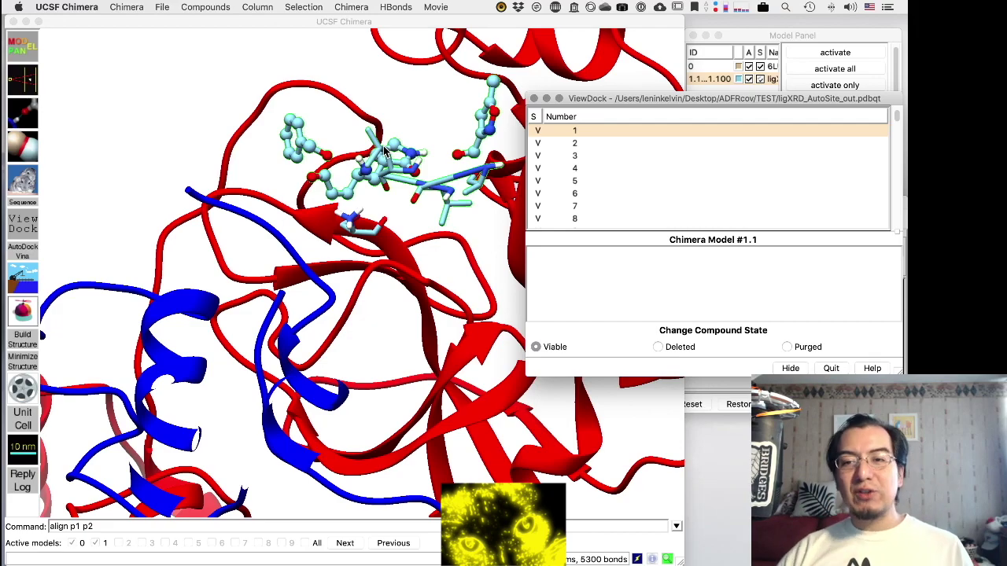
left_click(147, 71)
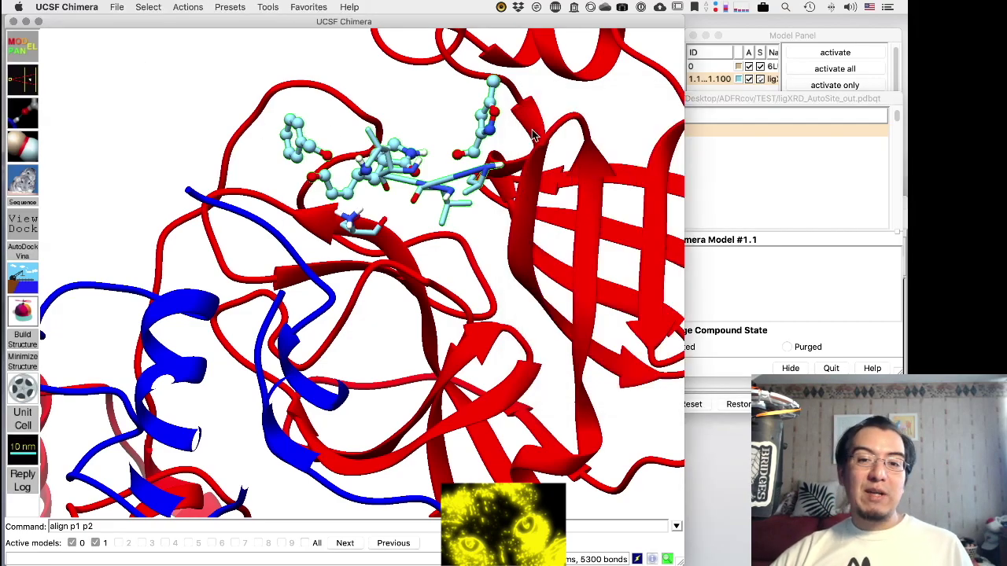
Step: Rotate around the binding pocket, then close the current docking session
left_click_drag(534, 135, 422, 239)
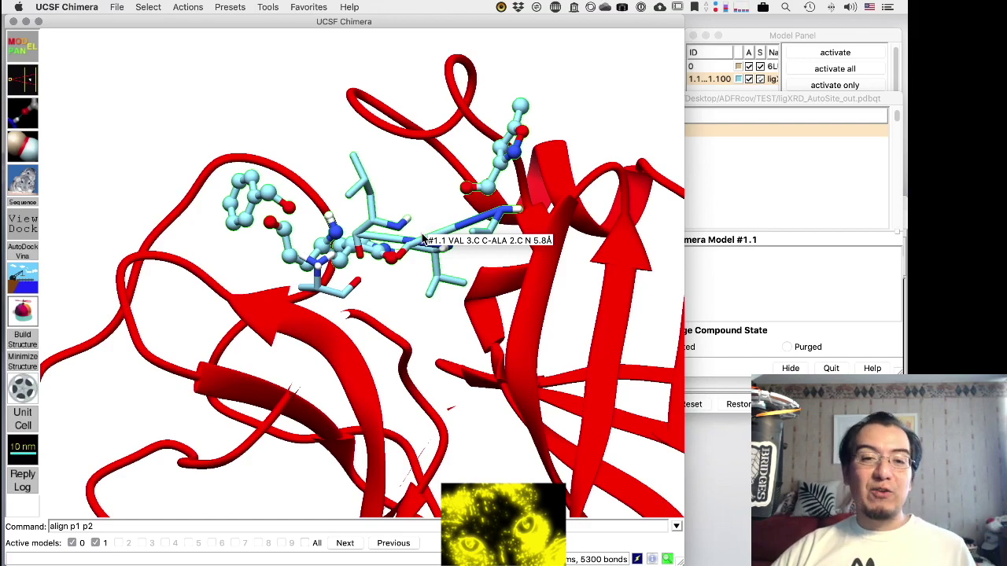
left_click(116, 8)
left_click(160, 156)
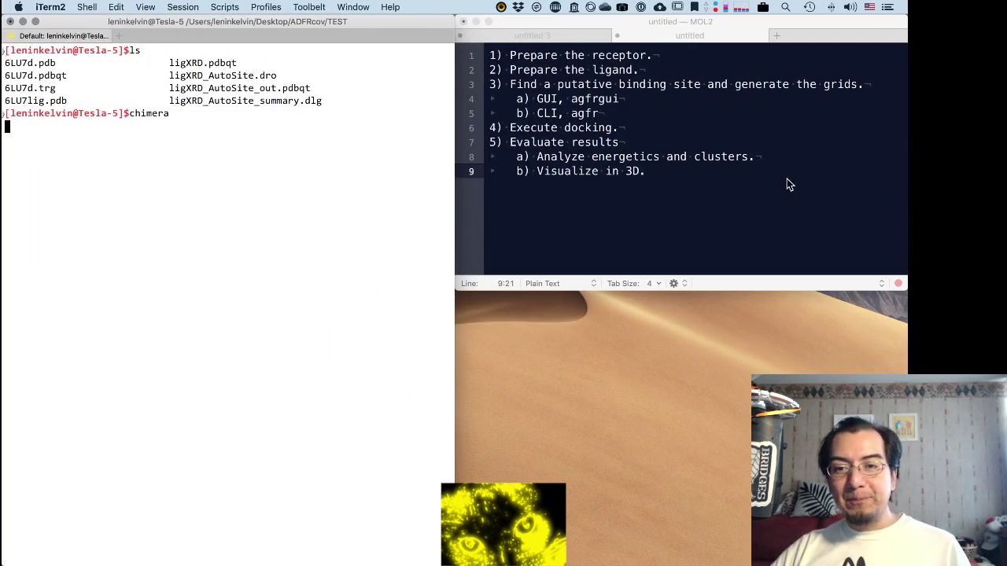
Step: Return to the terminal and quit UCSF Chimera
left_click(688, 173)
left_click(270, 193)
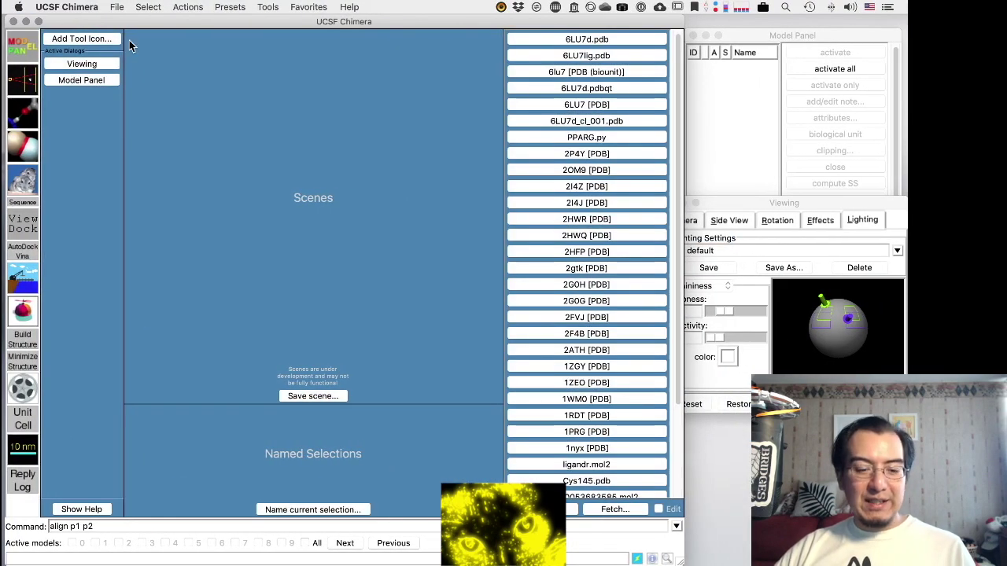
left_click(96, 7)
left_click(86, 123)
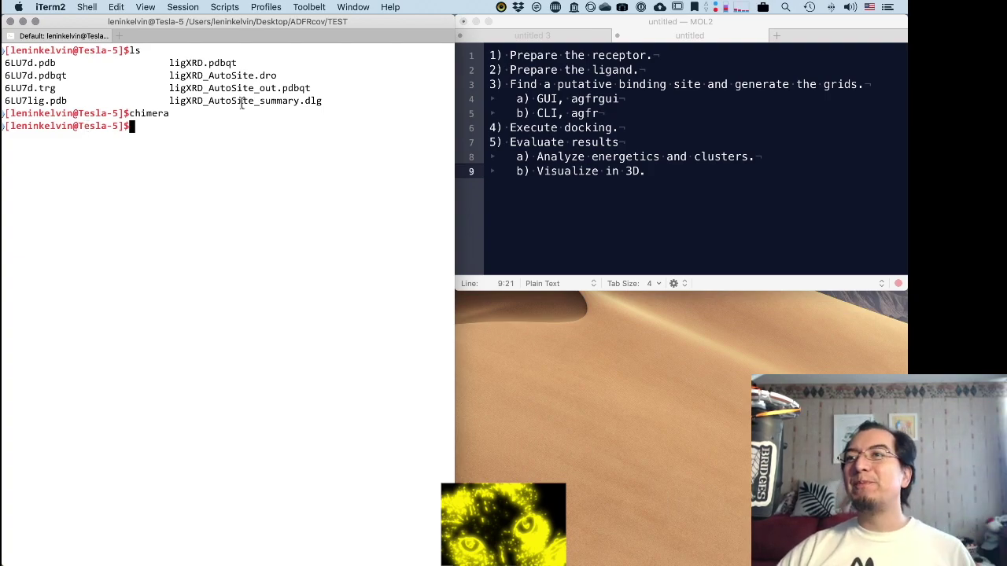
key("ctrl+Up")
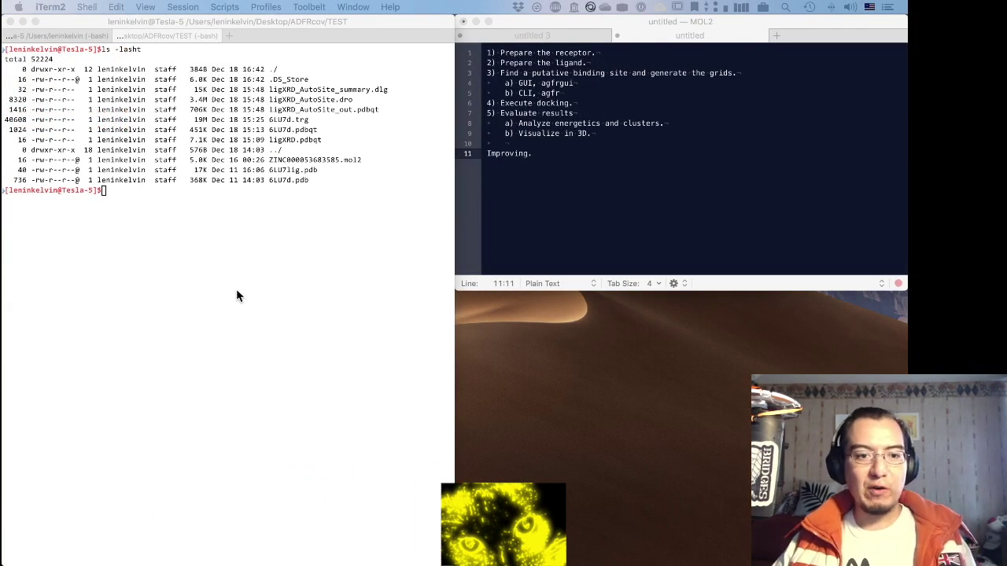
Step: Run prepare_ligand without arguments to display its usage options
left_click(236, 291)
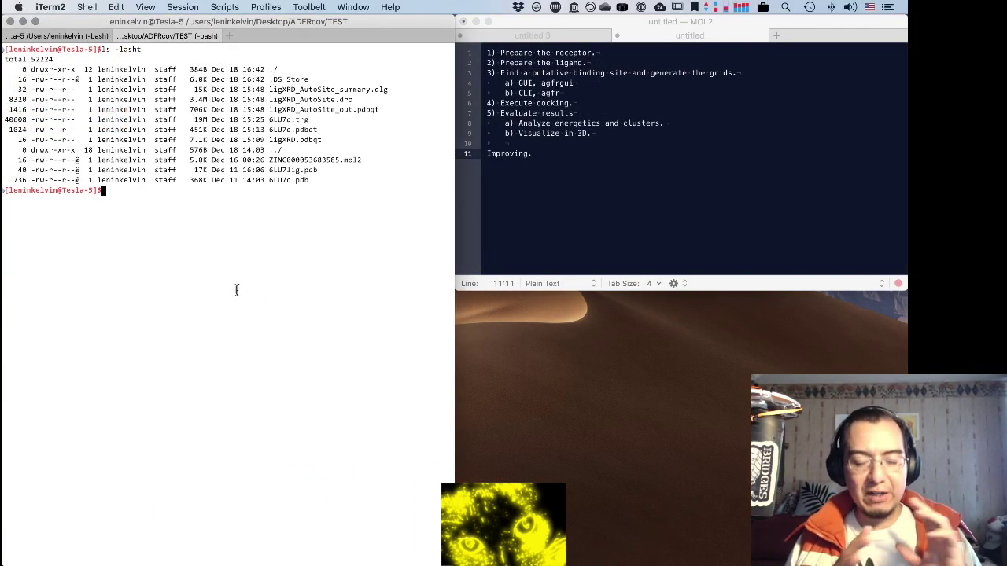
type("prepar")
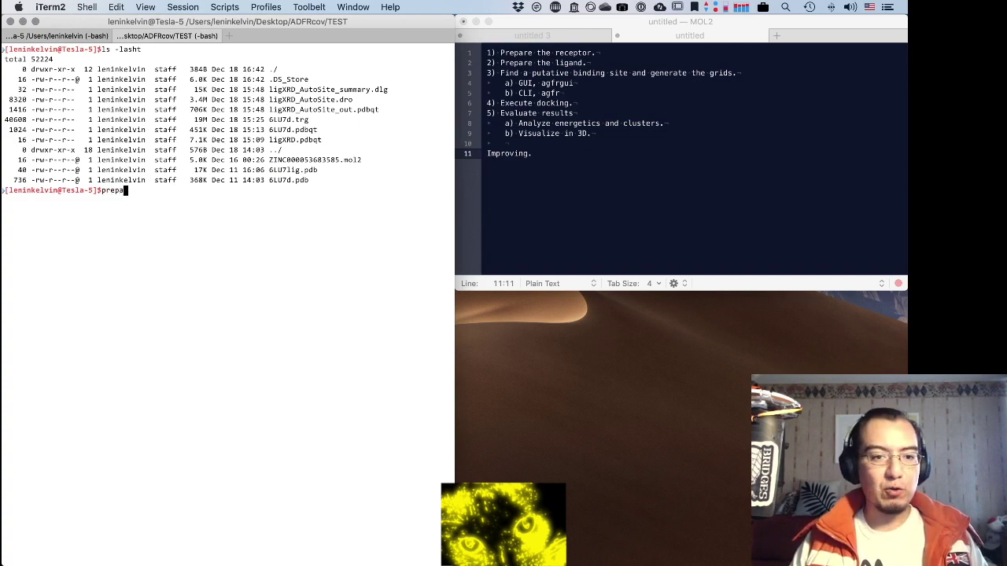
key("BackSpace")
key("BackSpace")
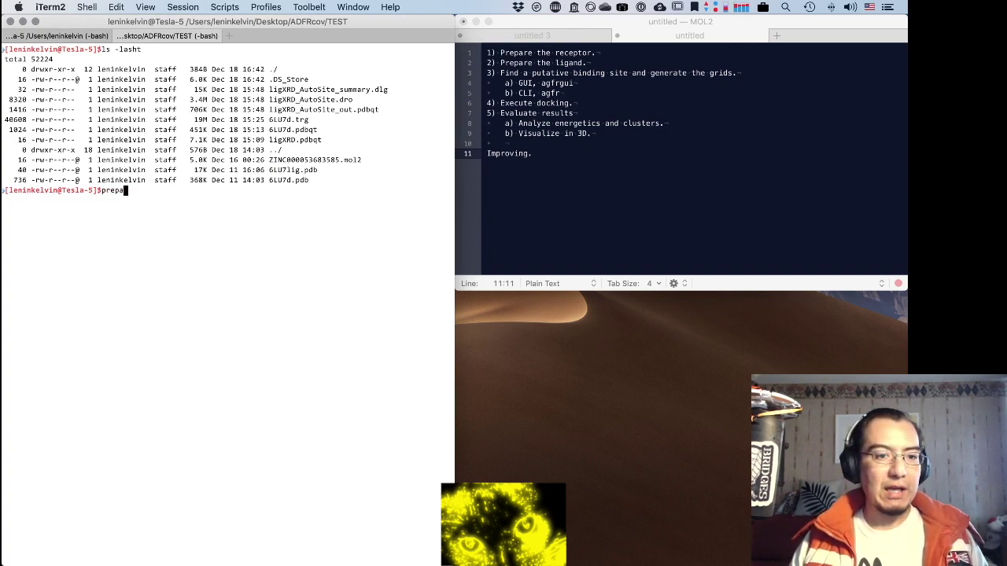
type("e")
key("Tab")
key("BackSpace")
key("BackSpace")
key("BackSpace")
key("BackSpace")
key("BackSpace")
key("BackSpace")
key("BackSpace")
key("BackSpace")
key("BackSpace")
key("BackSpace")
key("BackSpace")
key("BackSpace")
key("BackSpace")
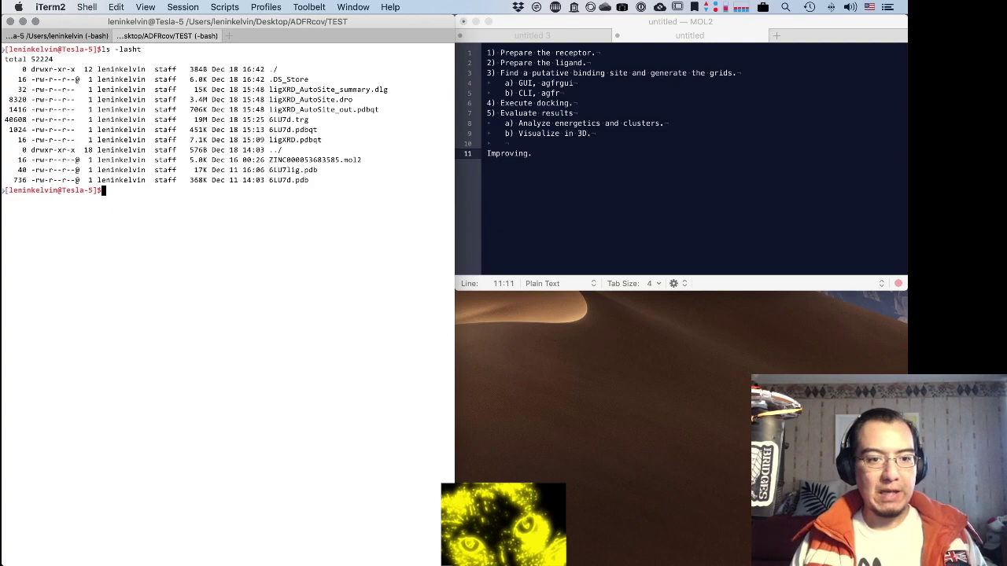
type("prepare_")
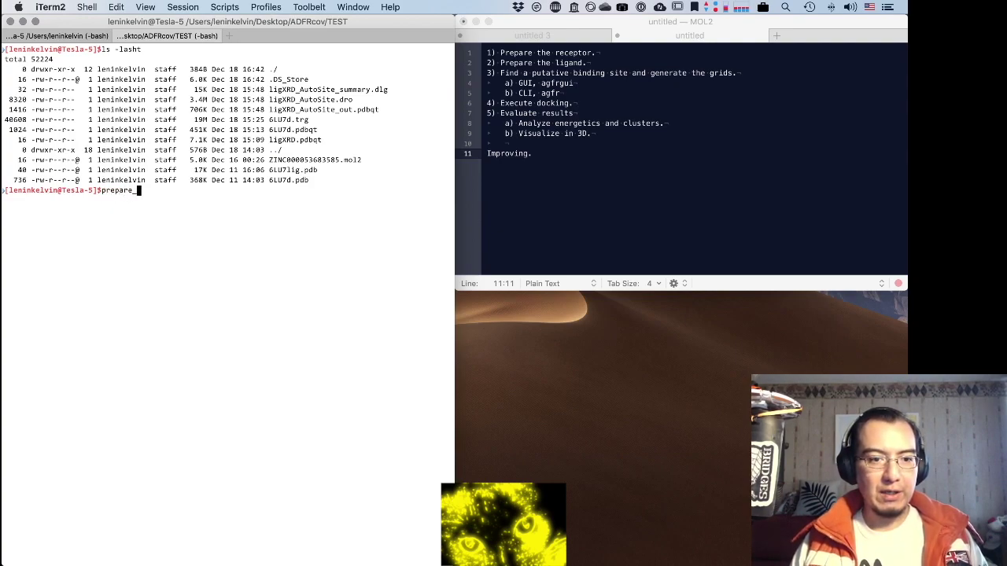
key("Tab")
key("Return")
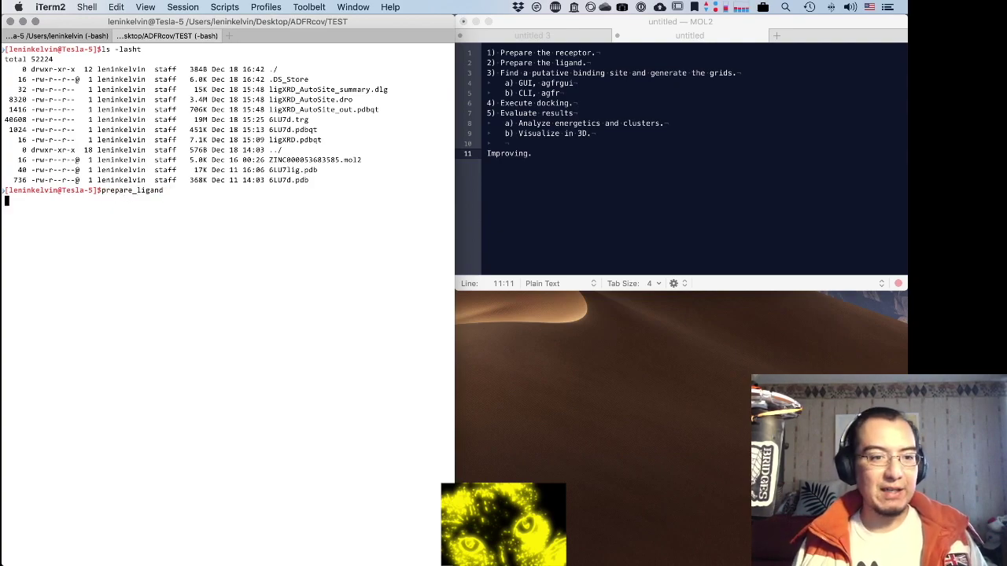
Step: Recall prepare_ligand, start the -l option, and find ZINC000053683585.mol2 in Finder
key("Up")
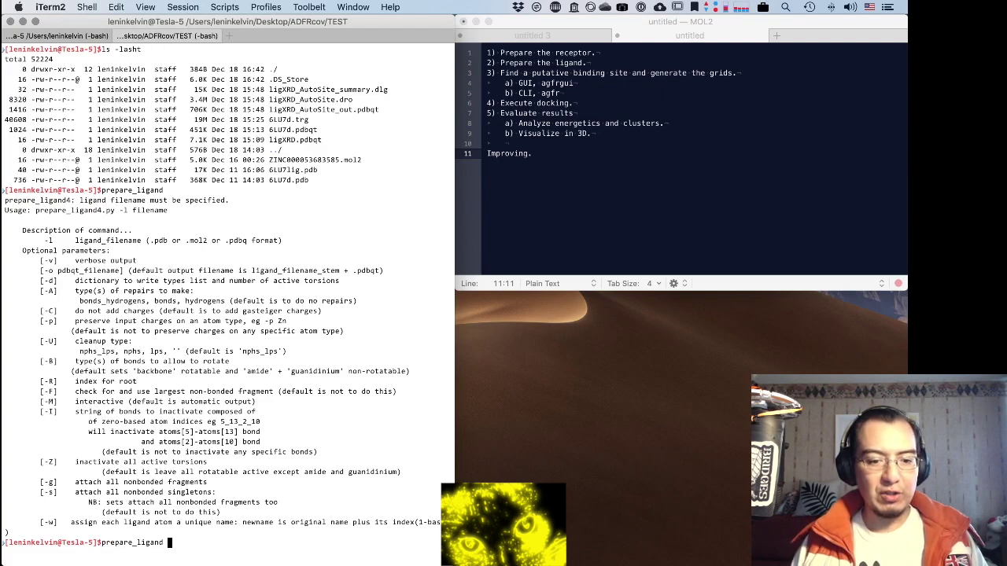
type("-l")
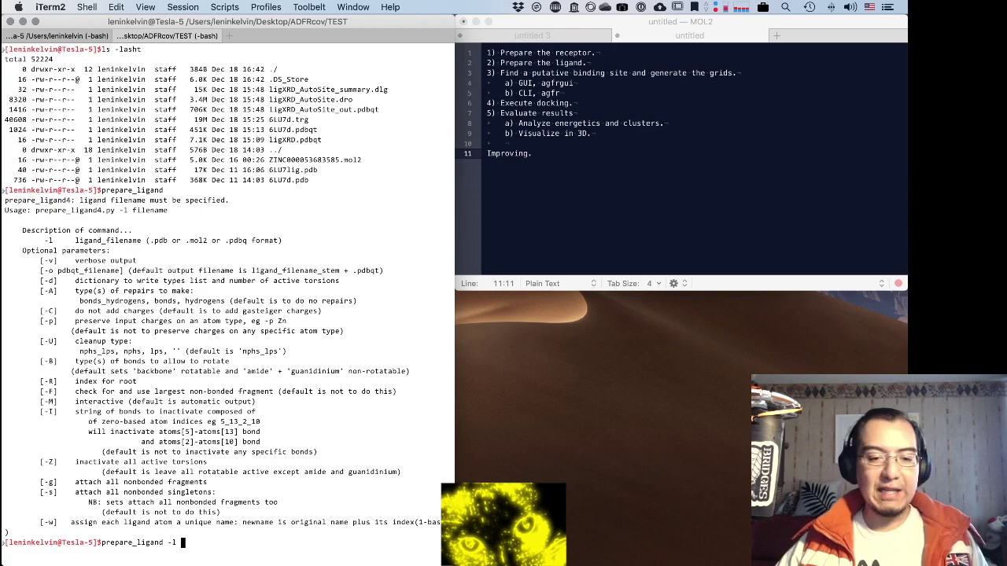
key("ctrl+Left")
left_click(196, 169)
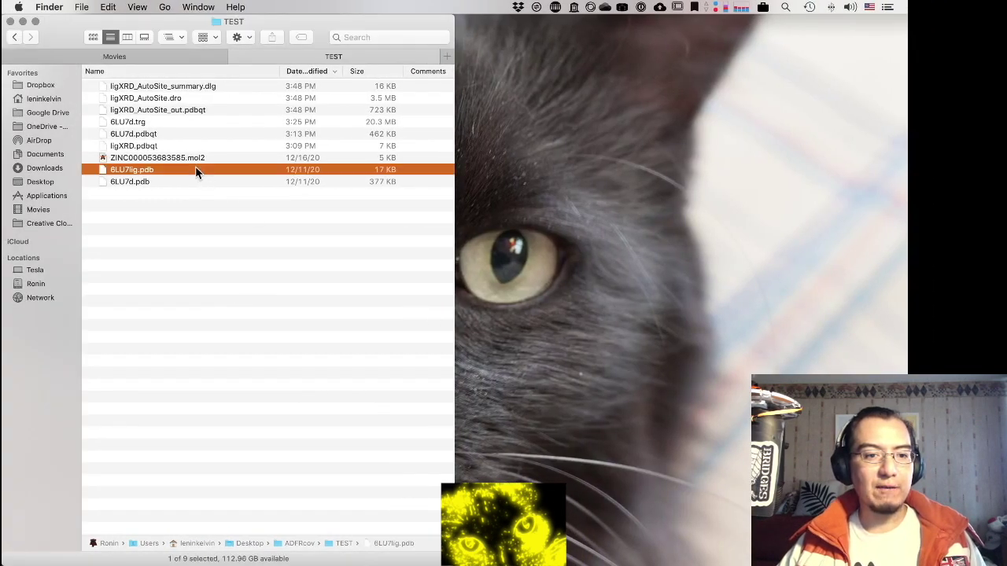
left_click(186, 157)
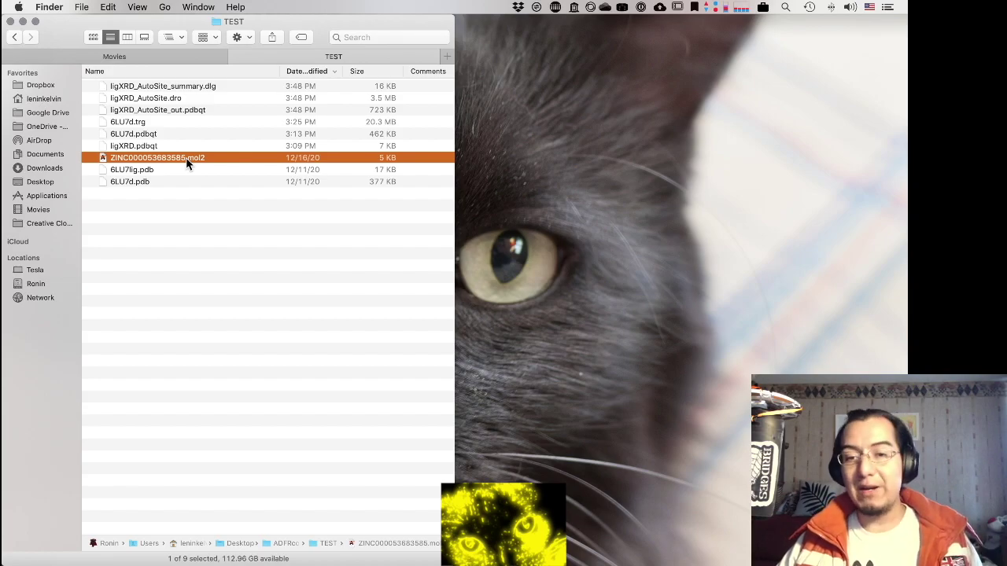
key("ctrl+Right")
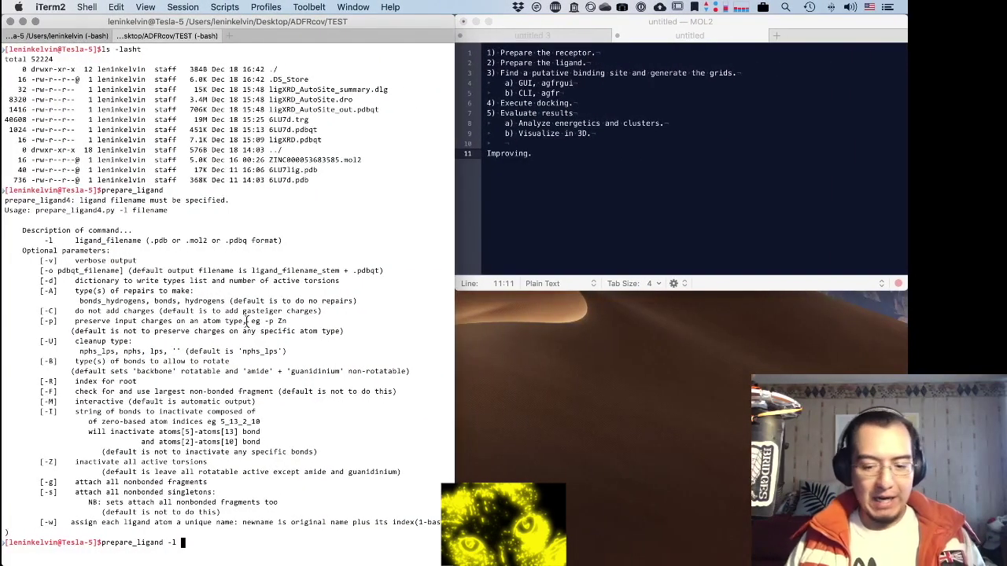
Step: Convert ZINC000053683585.mol2 to Z85.pdbqt with prepare_ligand -o, then clear the screen
type("Z")
key("Tab")
type("-o")
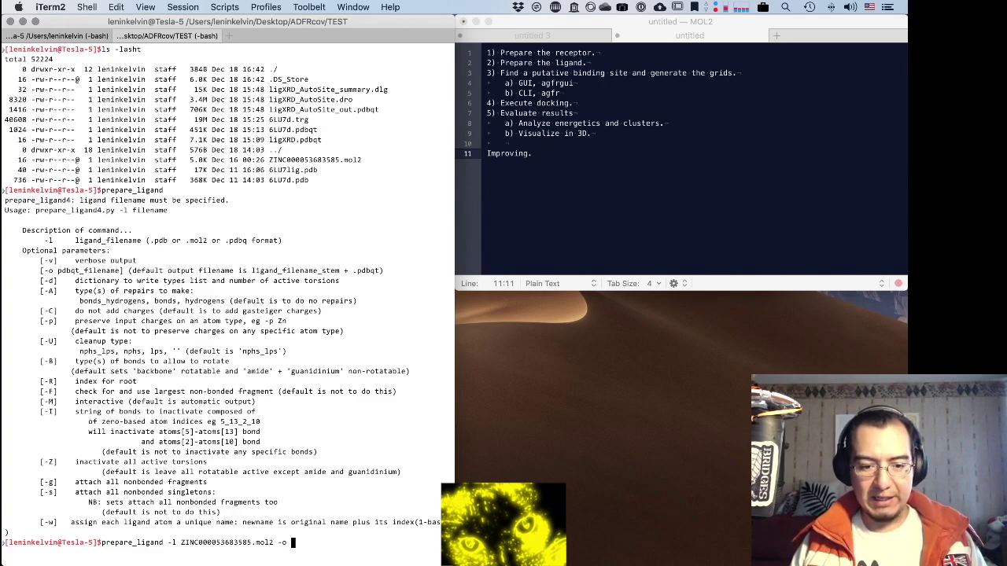
type(" Z")
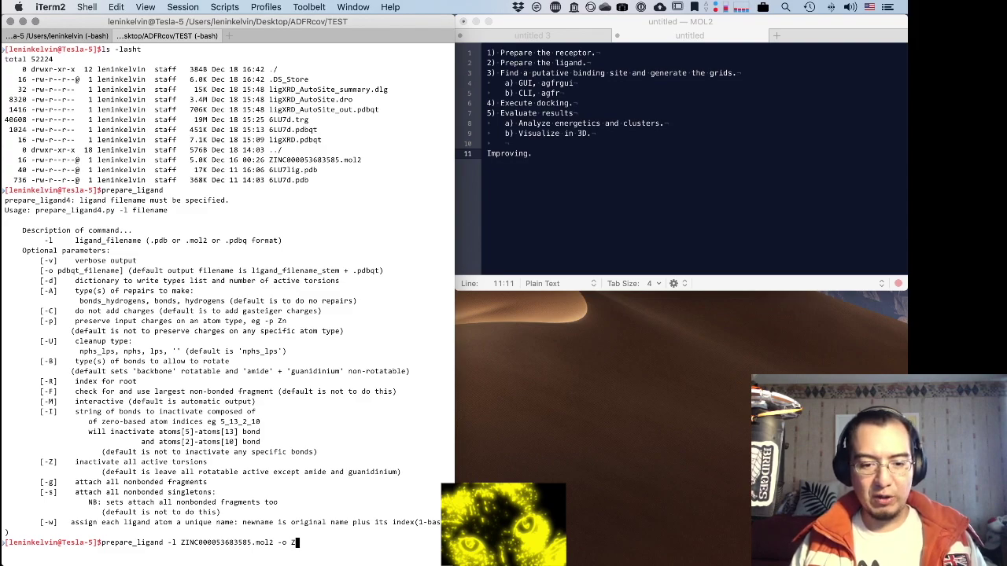
type("85.")
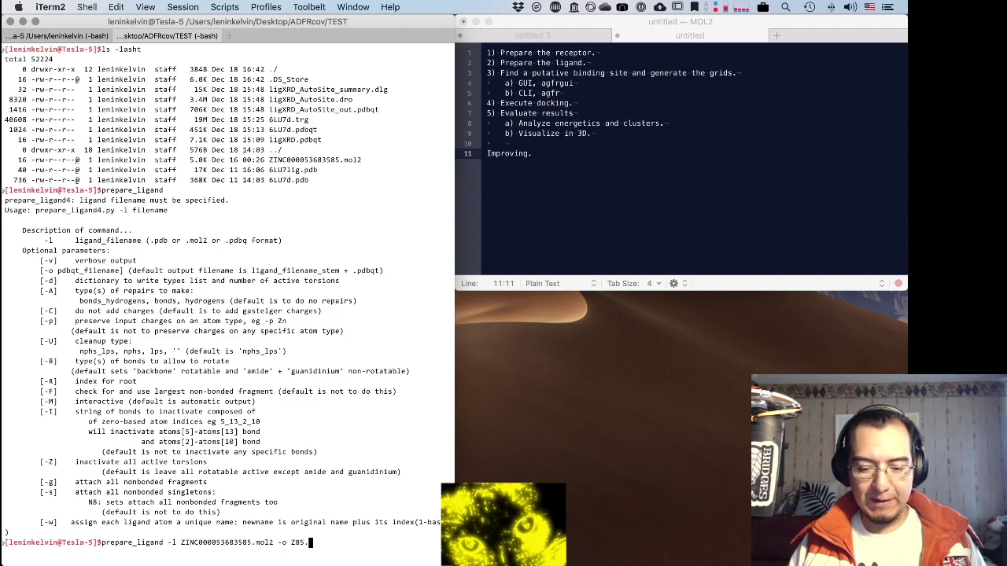
type("pdbqt")
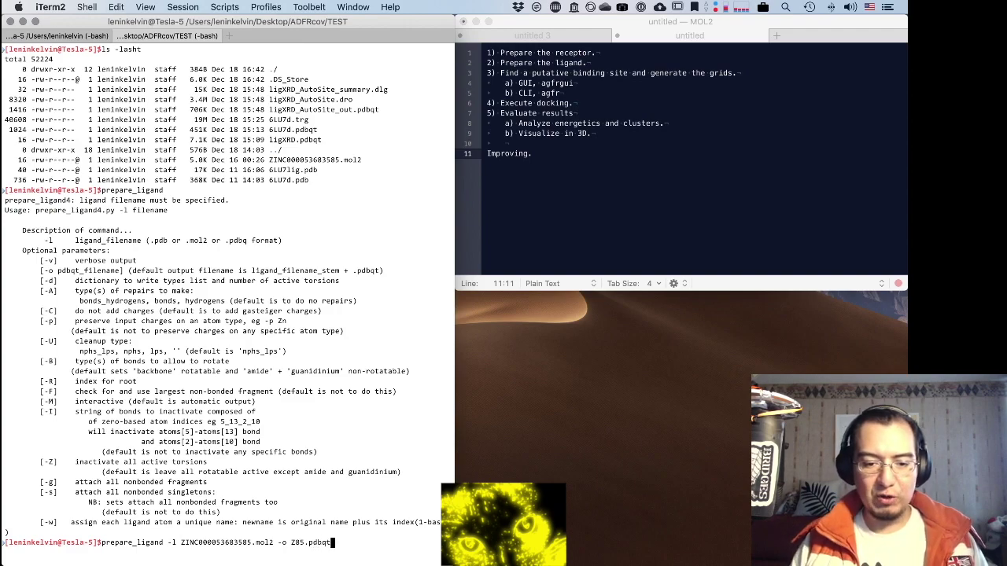
key("Return")
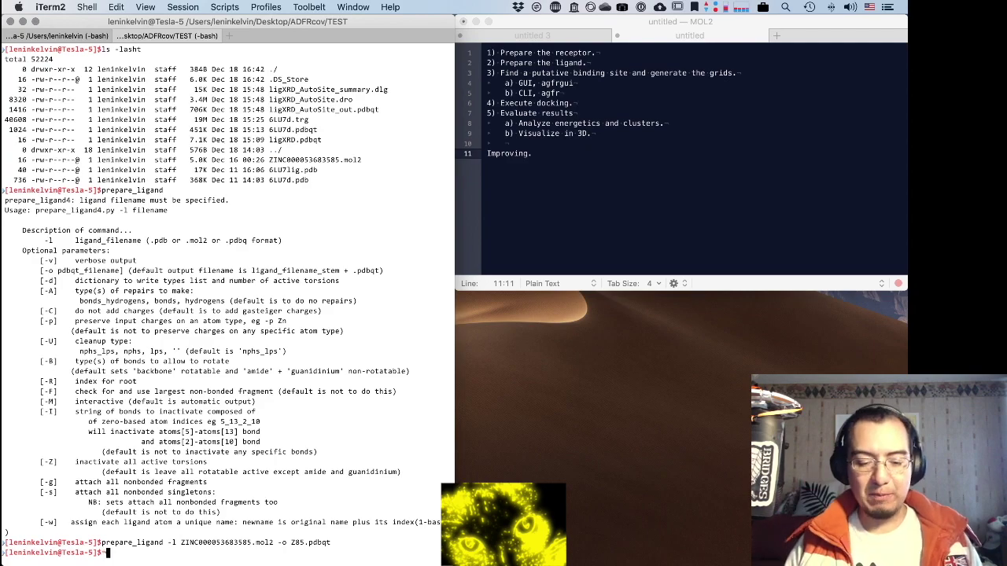
key("ctrl+l")
Step: Run ls -lasht, clear the screen, and recall the earlier adfr docking command
type("ls -lasht")
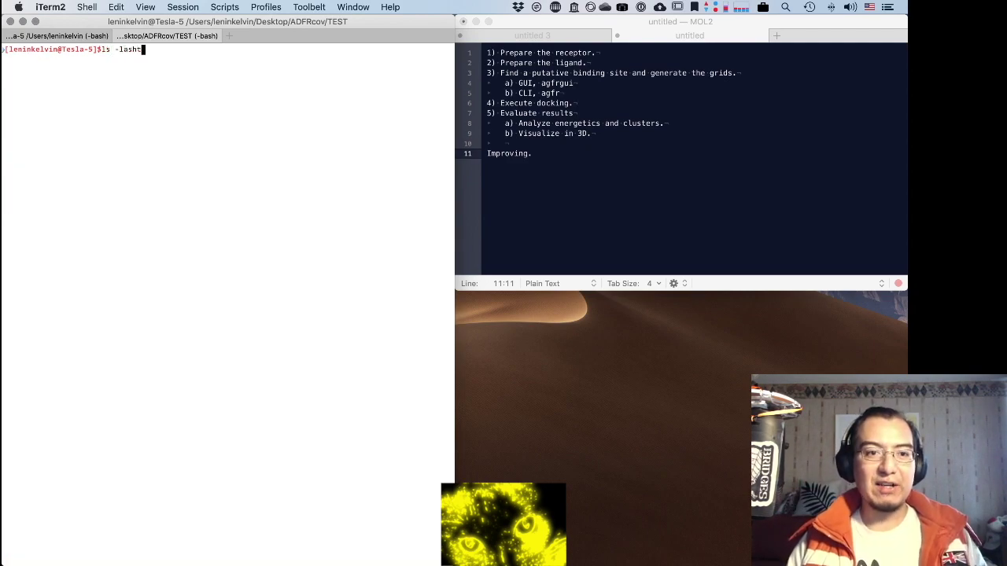
key("Return")
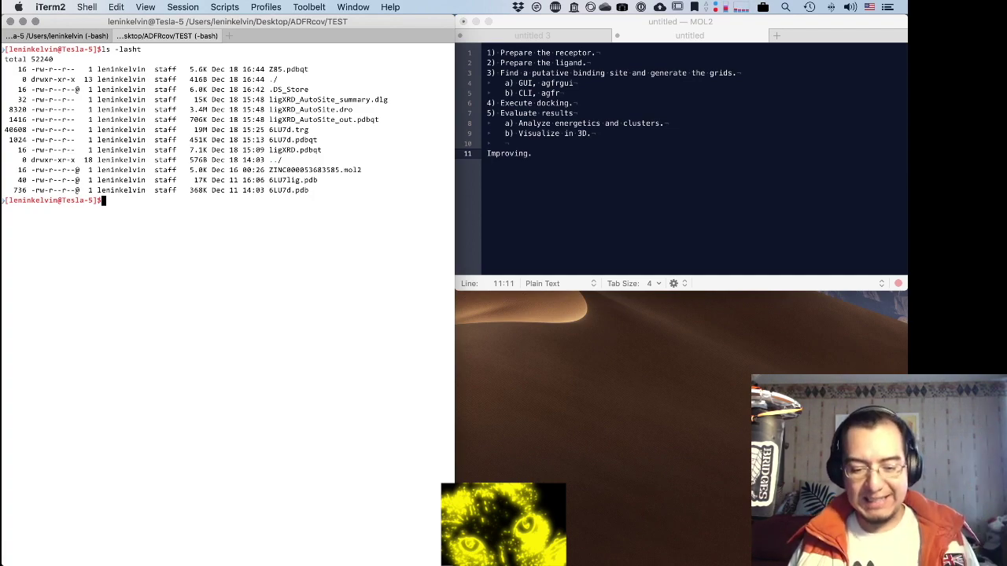
key("ctrl+l")
key("Up")
key("Up")
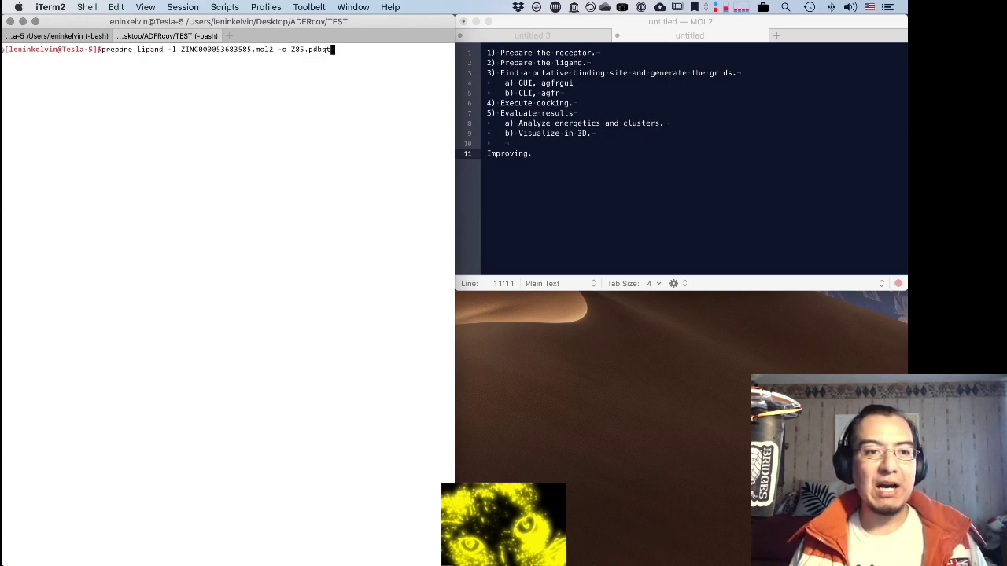
key("Down")
key("Down")
key("Up")
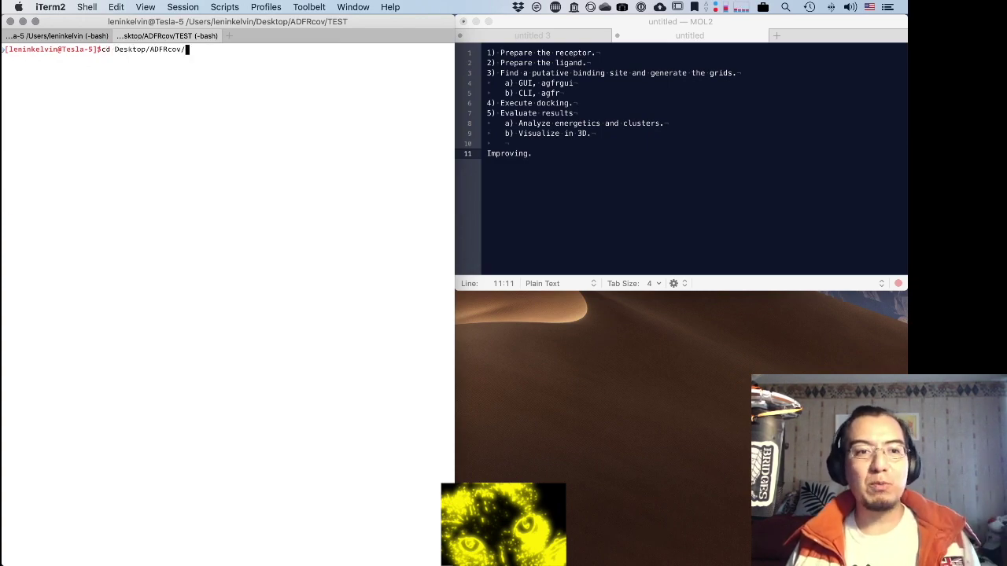
key("Up")
key("Up")
key("Up")
key("Up")
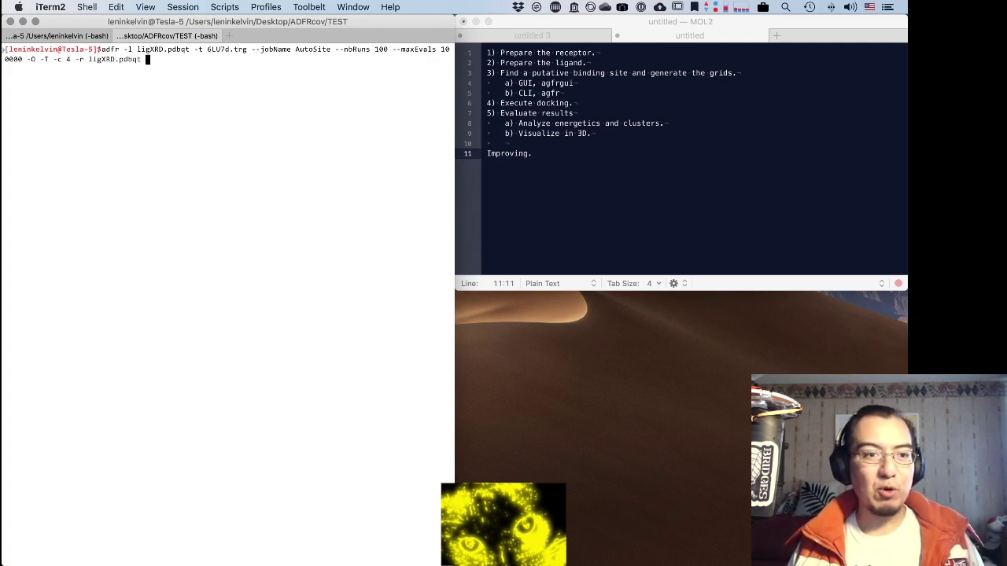
key("Up")
Step: Run the adfr docking with the ligand argument changed to Z38, then list the folder
key("ctrl+a")
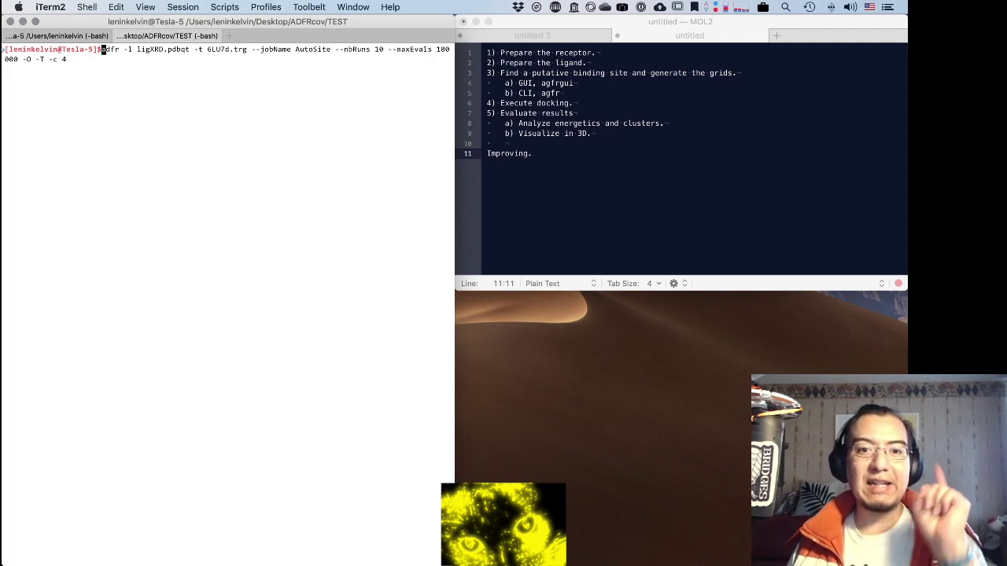
key("Right")
key("Right")
key("Right")
key("Right")
key("Right")
key("Right")
key("Right")
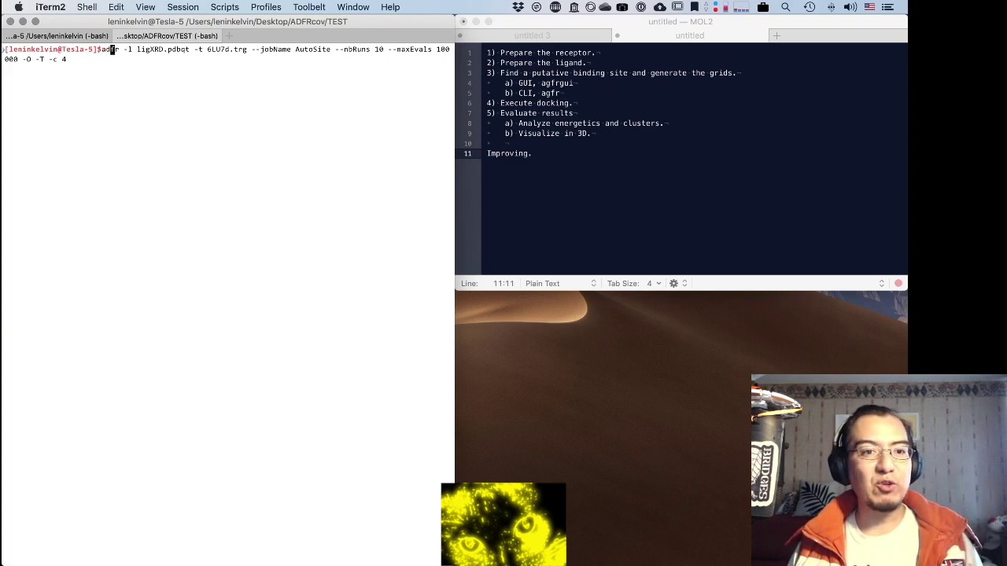
key("Right")
key("Right")
key("Right")
key("Right")
key("Right")
key("Right")
key("Right")
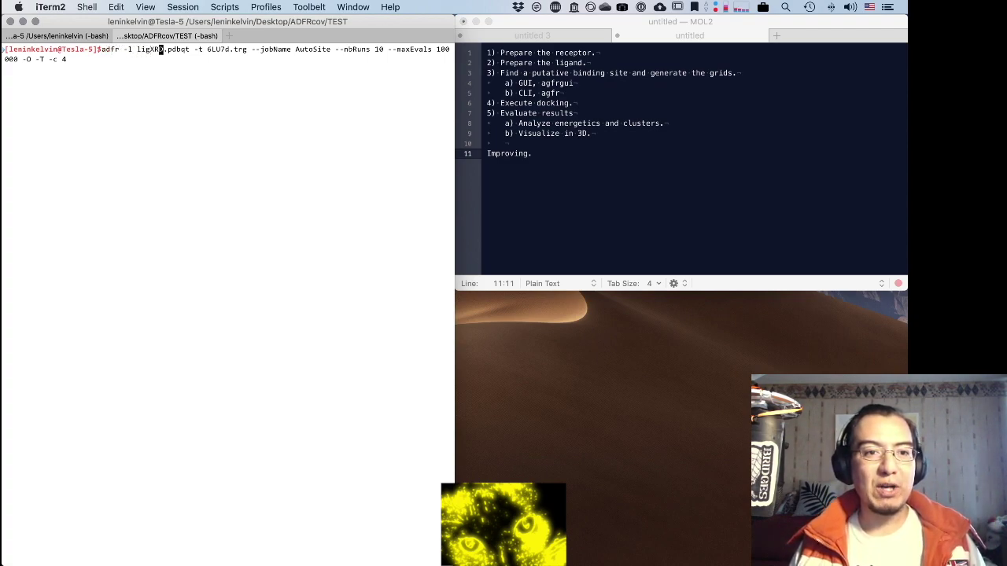
key("ctrl+w")
type("Z38")
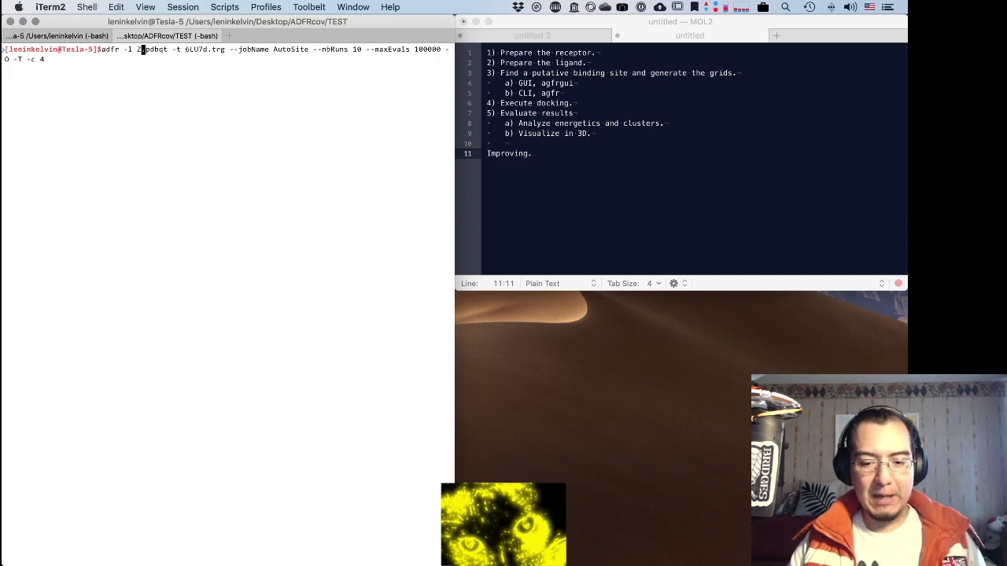
key("Return")
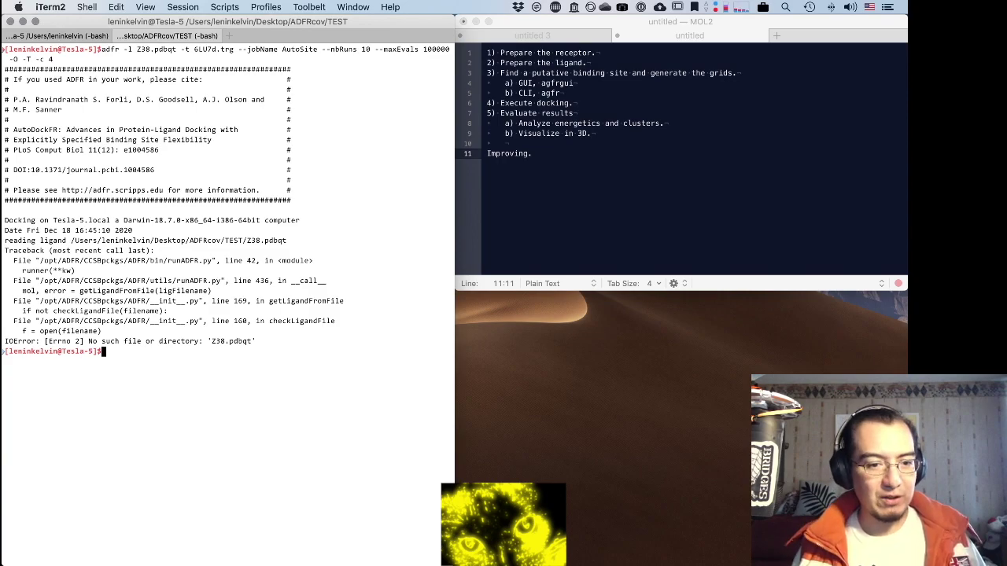
type("ls")
key("Return")
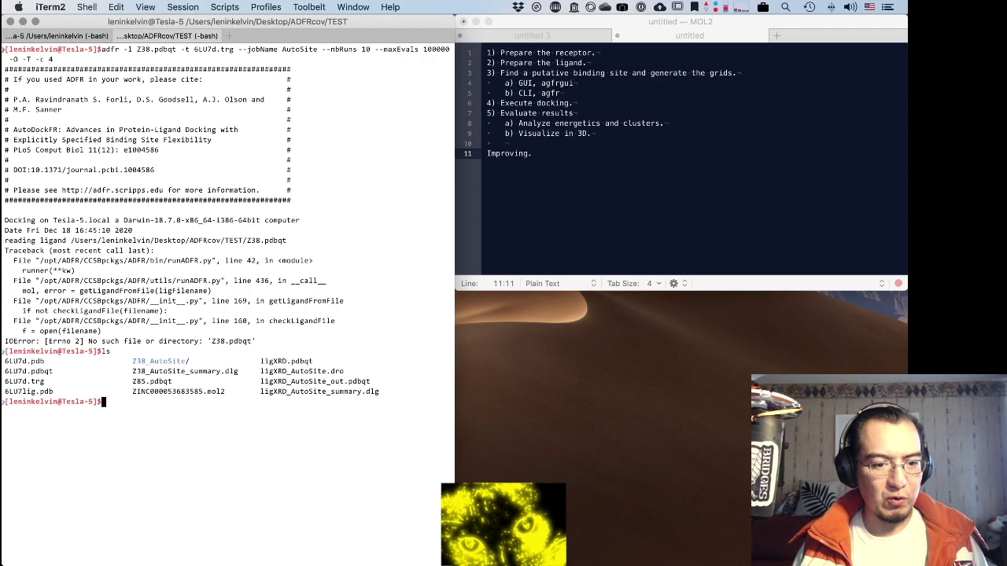
Step: Edit the recalled adfr command to dock Z85.pdbqt and run it
key("Up")
key("Up")
key("ctrl+l")
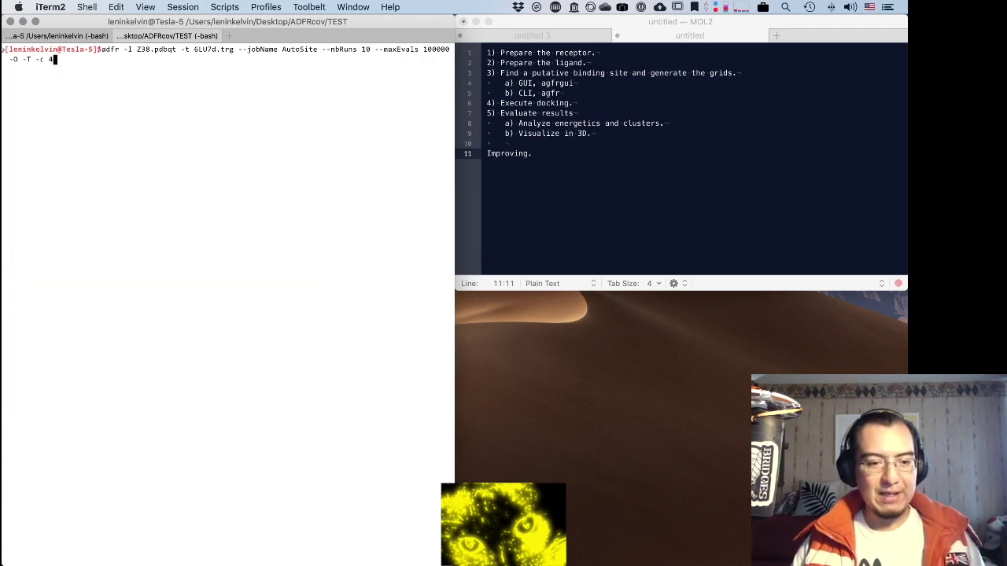
key("ctrl+a")
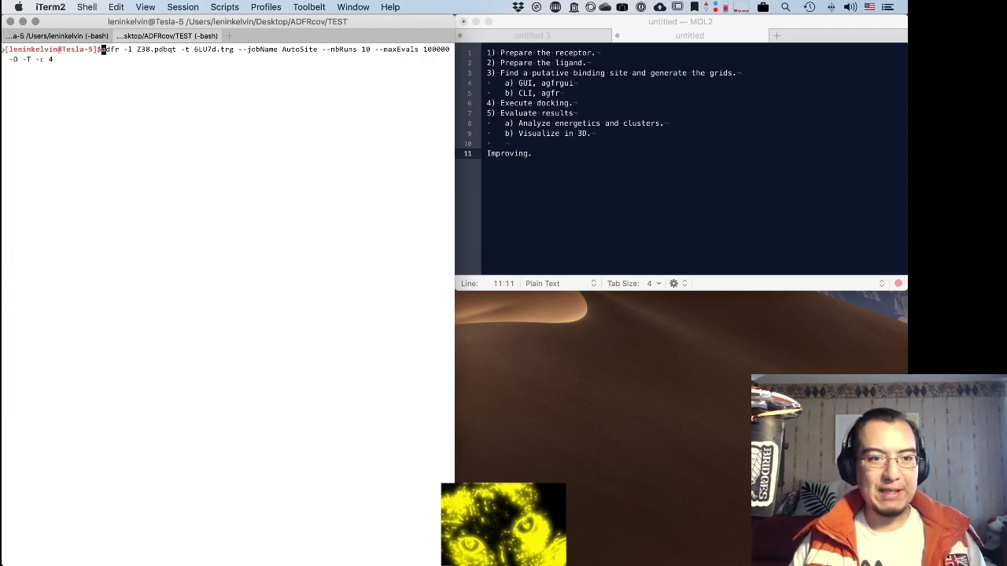
key("alt+Right")
key("alt+Right")
key("alt+Right")
key("alt+Right")
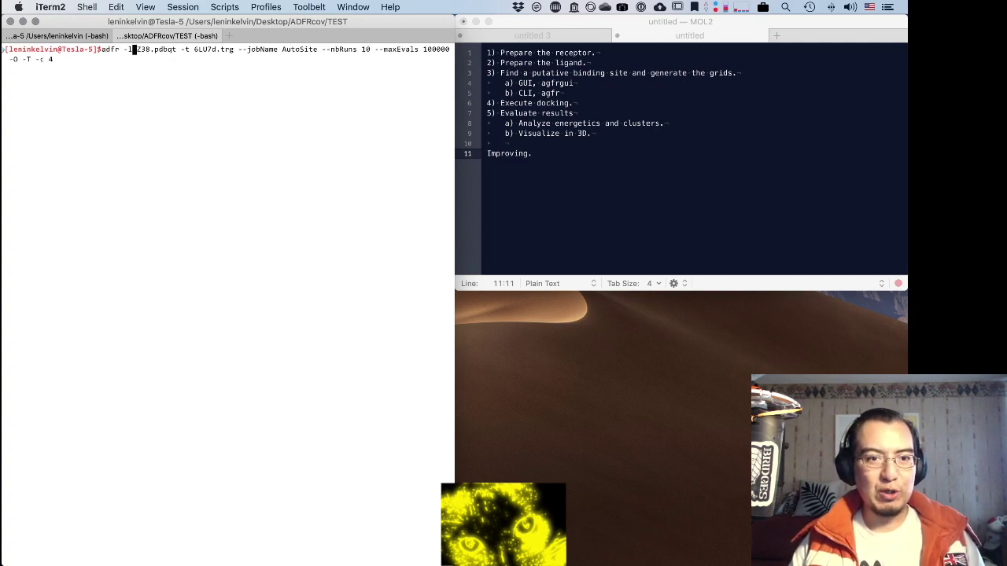
key("BackSpace")
key("BackSpace")
key("BackSpace")
key("BackSpace")
key("BackSpace")
key("BackSpace")
key("BackSpace")
key("BackSpace")
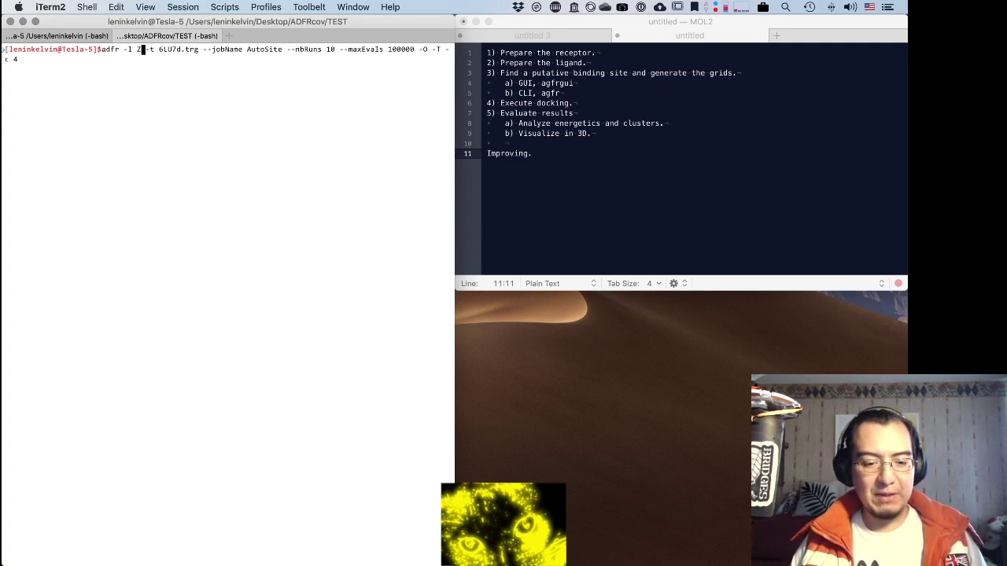
type("85.pdbqt")
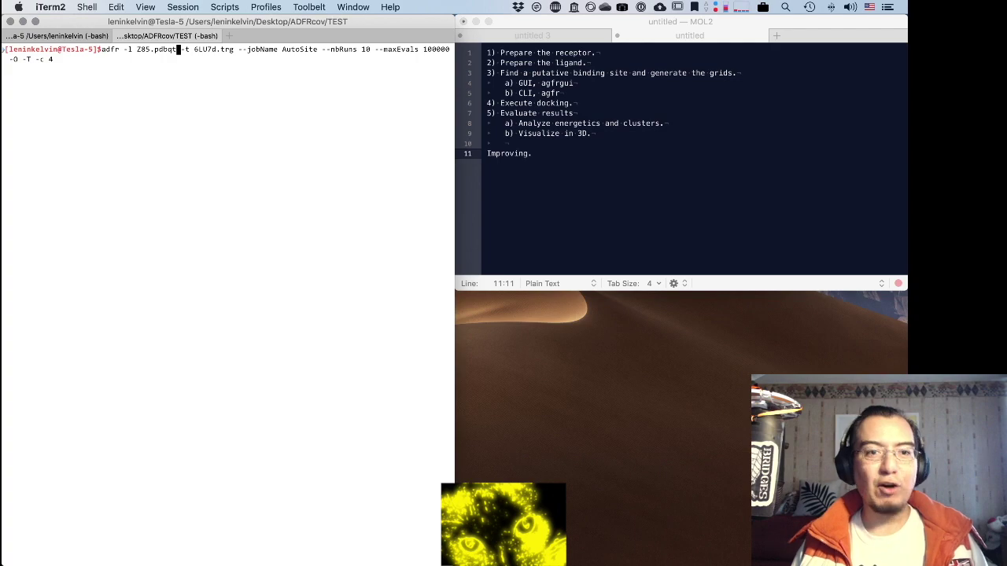
key("Return")
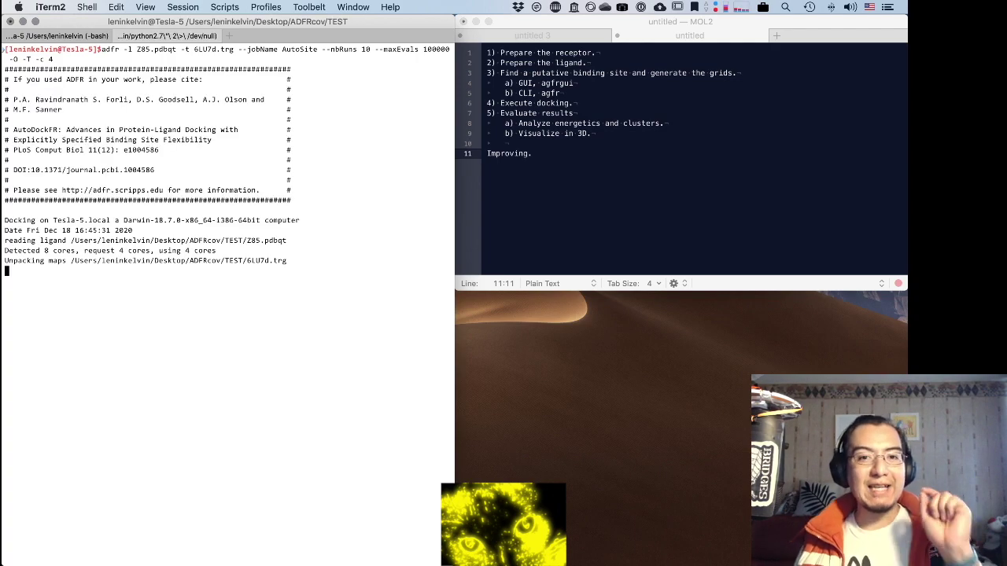
Step: Stop the job and rerun the Z85 docking with -r ligXRD.pdbqt as reference
key("ctrl+c")
key("super+k")
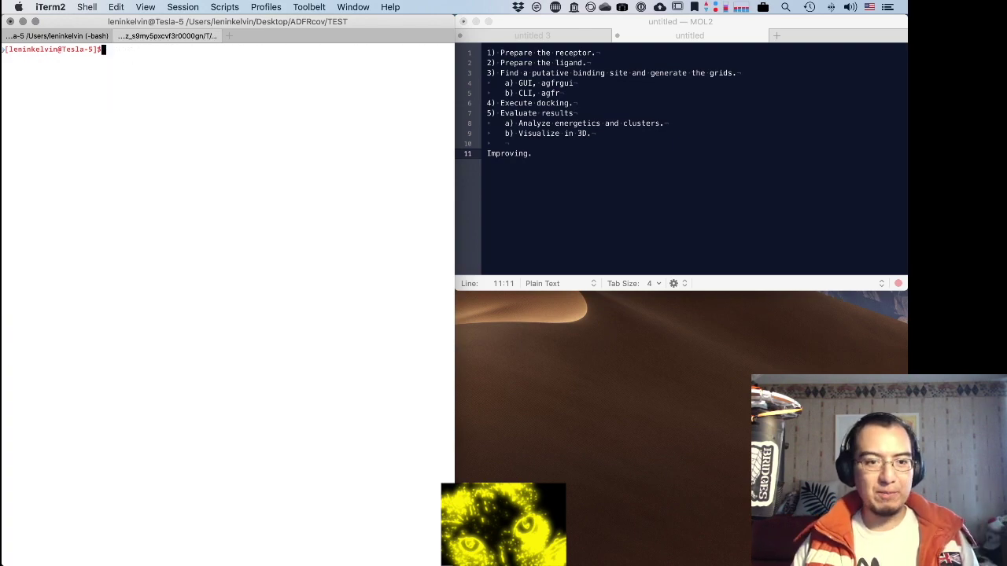
key("Up")
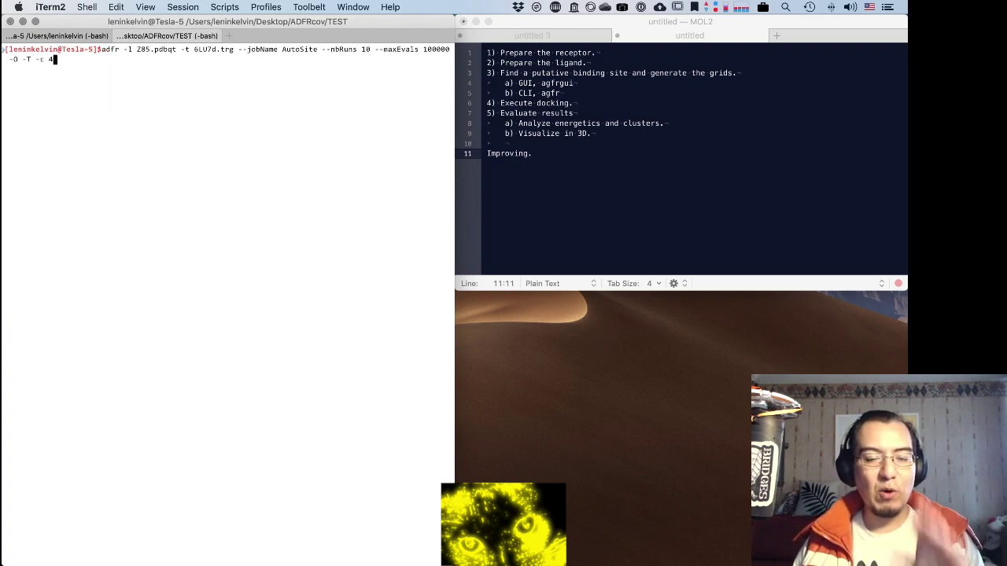
type("-r")
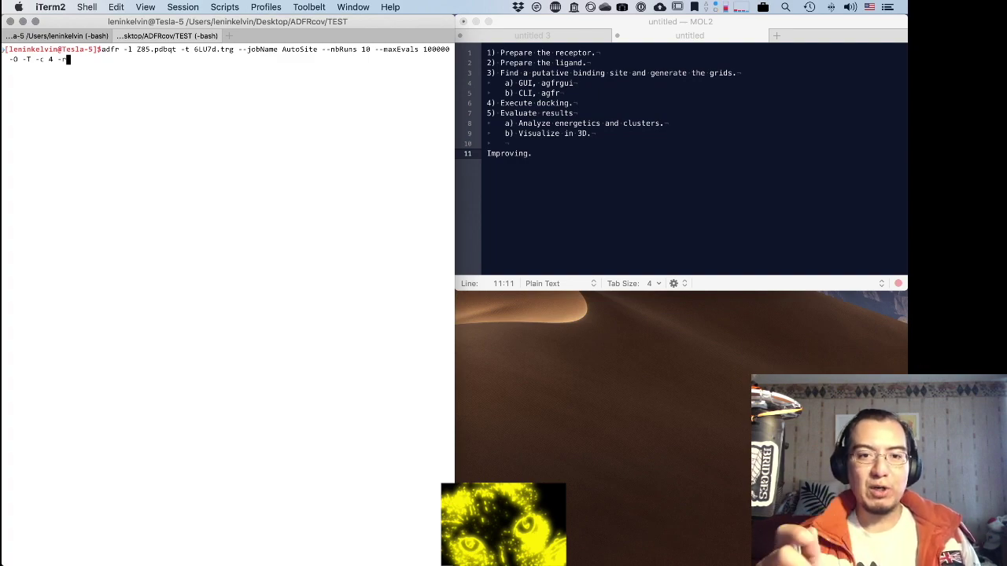
type(" ligXRD")
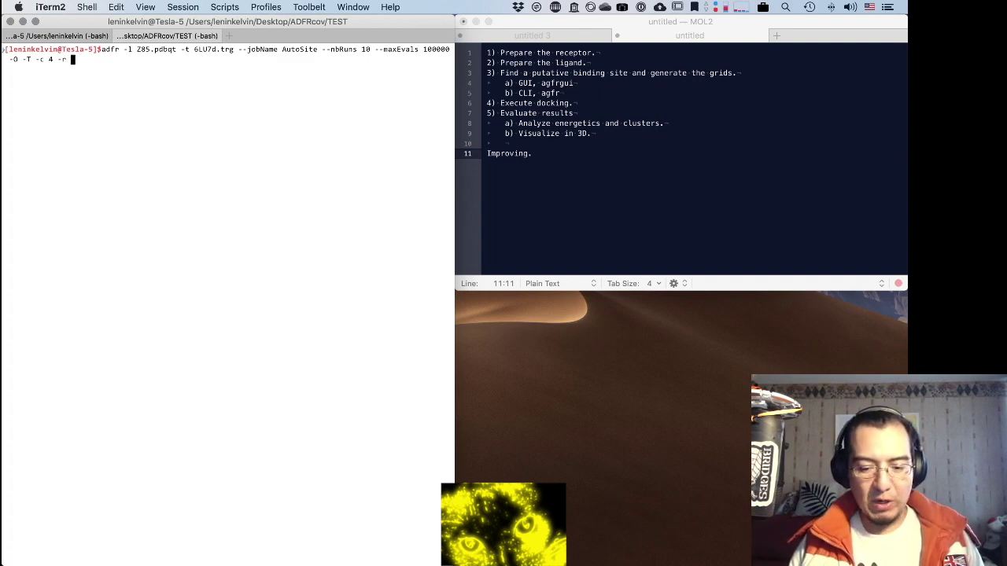
type(".pdbqt")
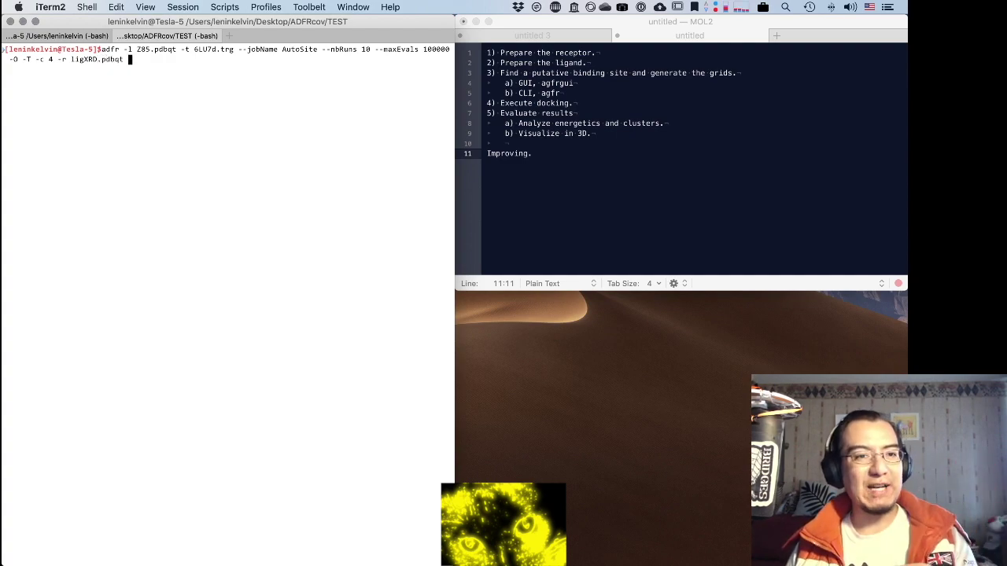
key("Return")
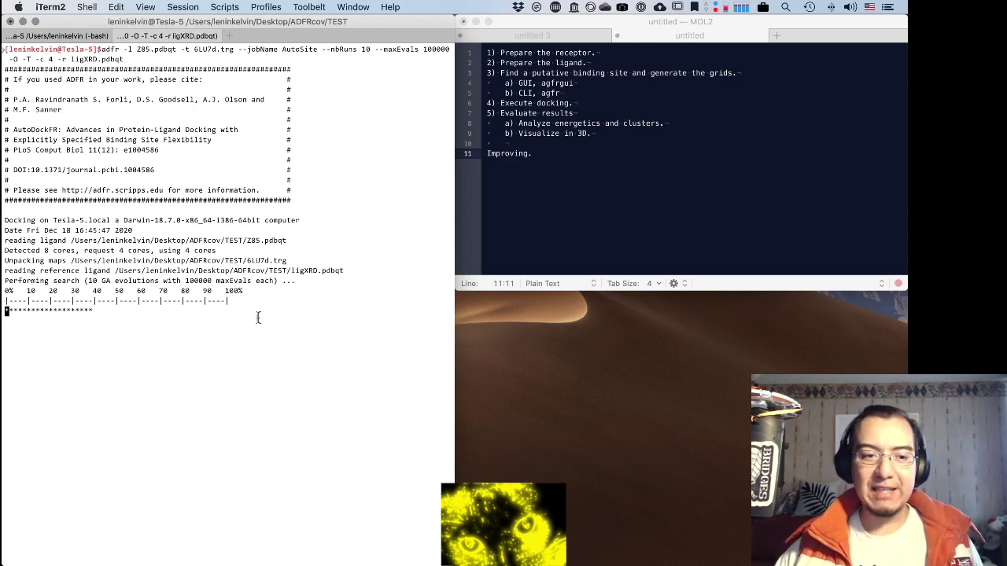
Step: Switch to the notes outline while the Z85 adfr docking finishes writing its ten poses
left_click(516, 153)
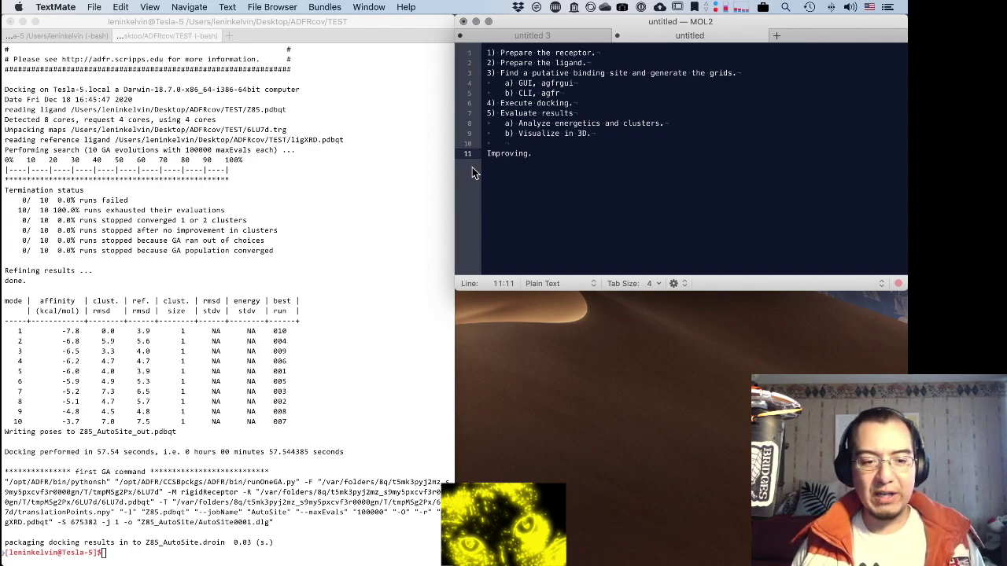
Step: Recall the Z85 docking command, raise --nbRuns to 100 and --maxEvals, then clear it unrun
left_click(327, 250)
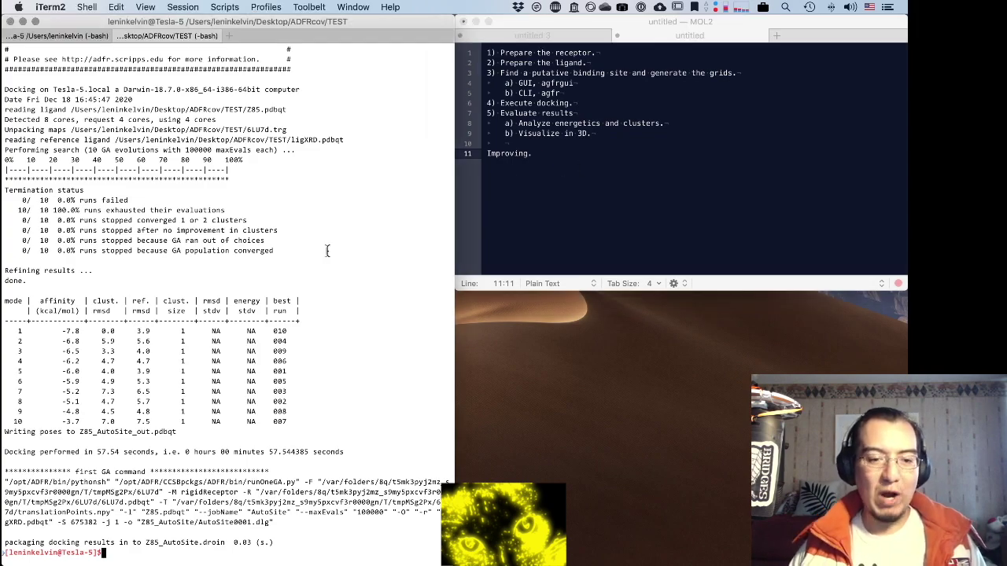
key("Up")
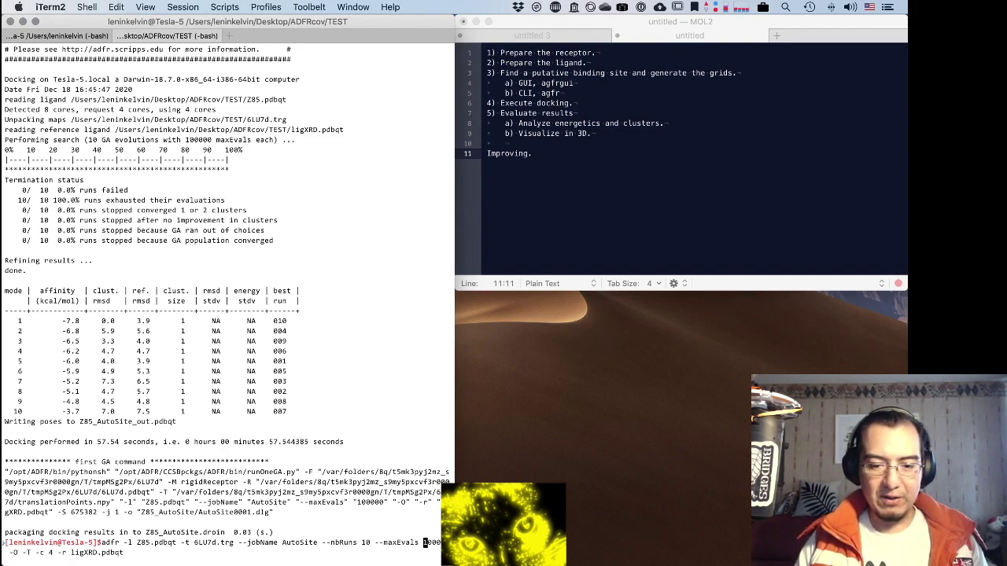
type("0")
key("Left")
key("Left")
key("Left")
key("Left")
key("Left")
key("Left")
key("Left")
key("Left")
key("Left")
key("Left")
key("Left")
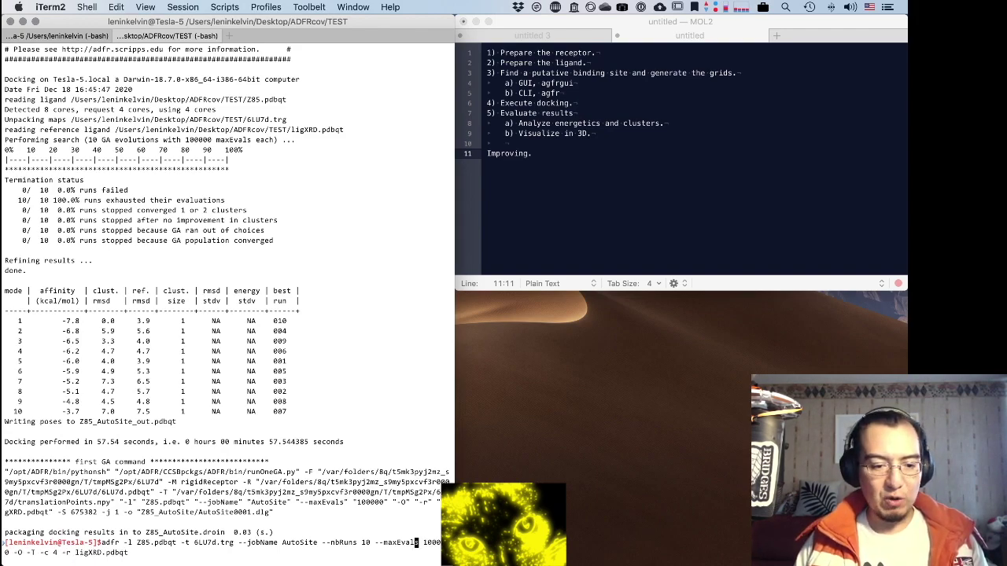
key("Left")
key("Left")
key("Left")
type("0")
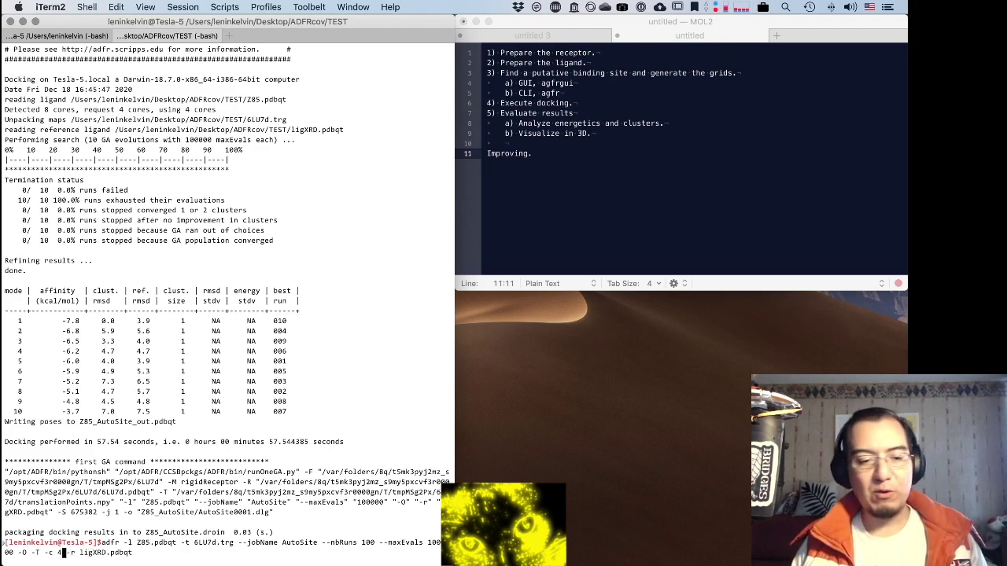
key("BackSpace")
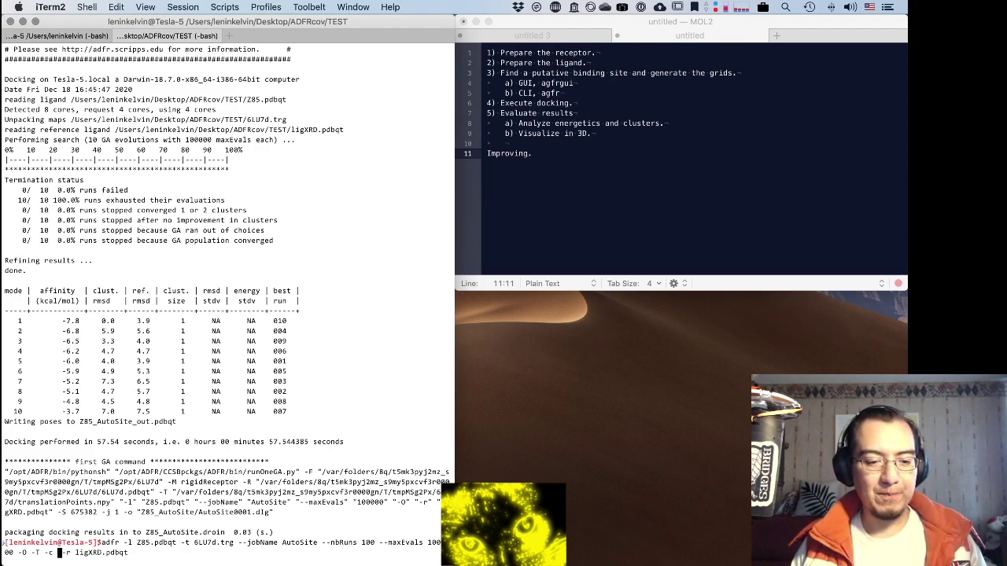
key("super+k")
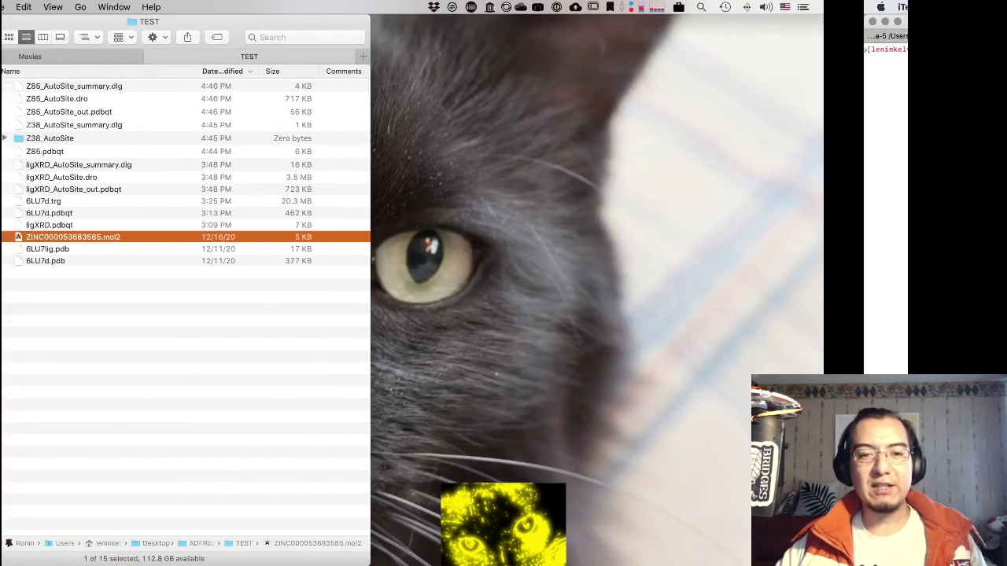
Step: Select 6LU7d.pdb in the TEST folder and open it with Chimera
key("Down")
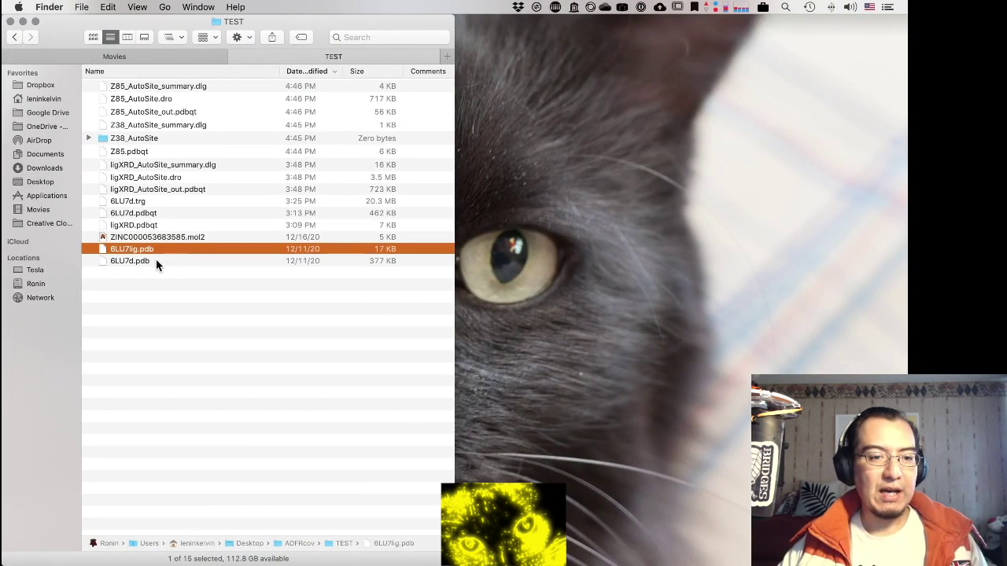
key("Down")
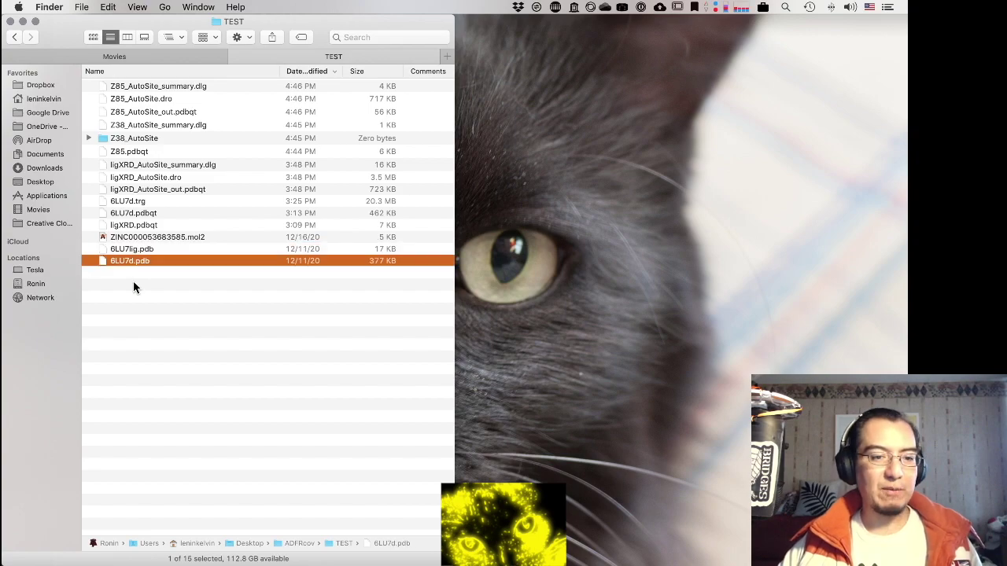
right_click(135, 260)
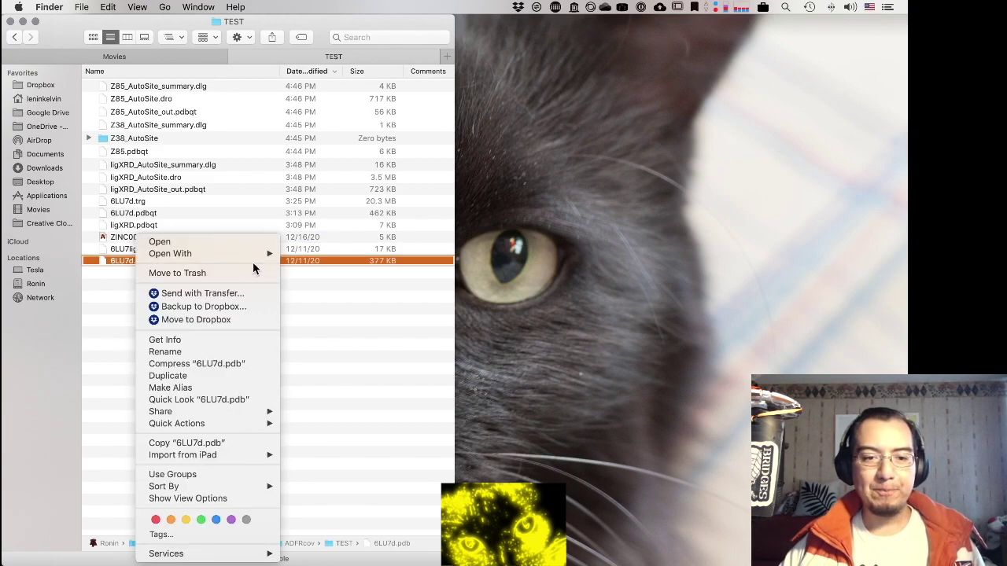
mouse_move(271, 252)
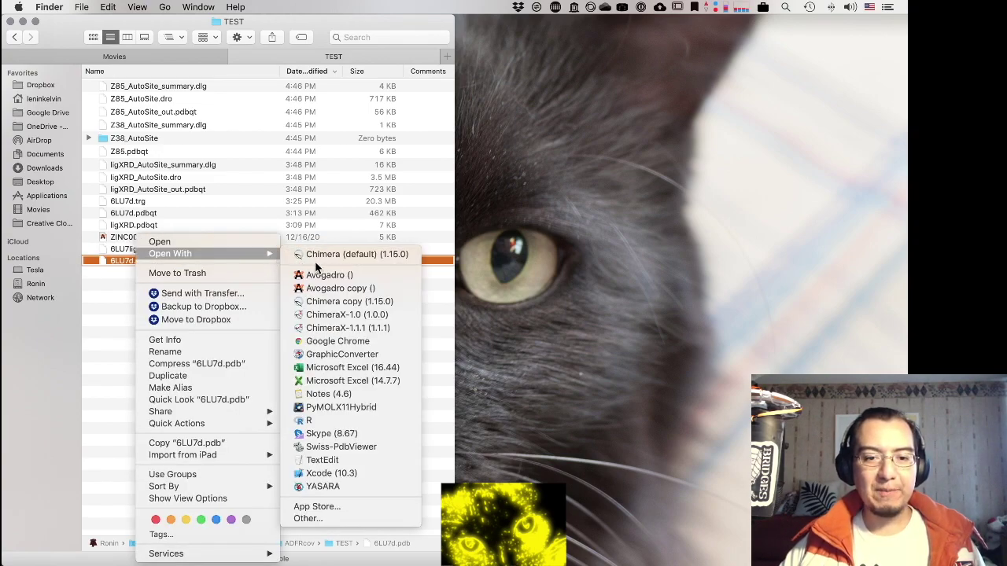
left_click(316, 257)
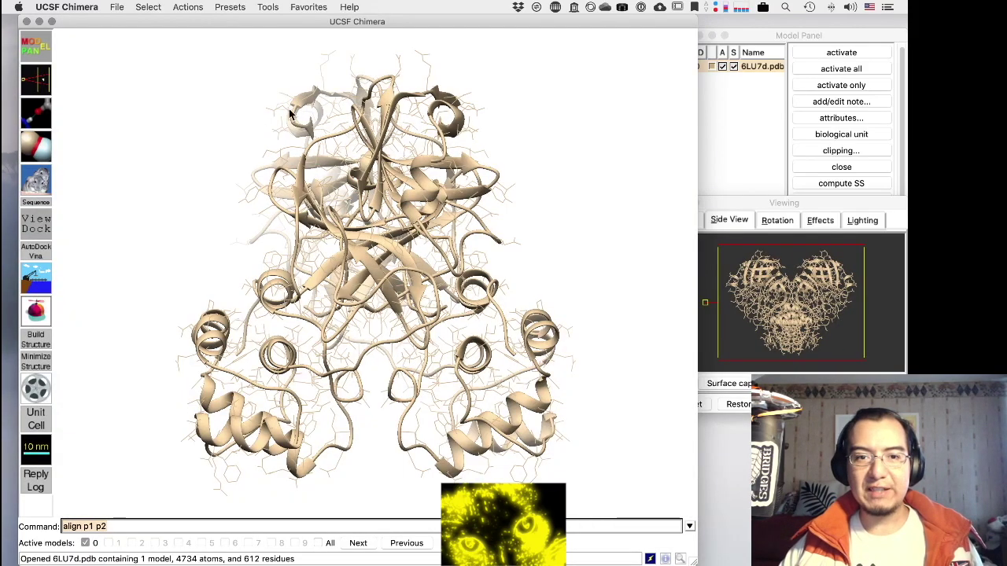
Step: Open Z85_AutoSite_out.pdbqt in ViewDock and dismiss the format warning
left_click(268, 7)
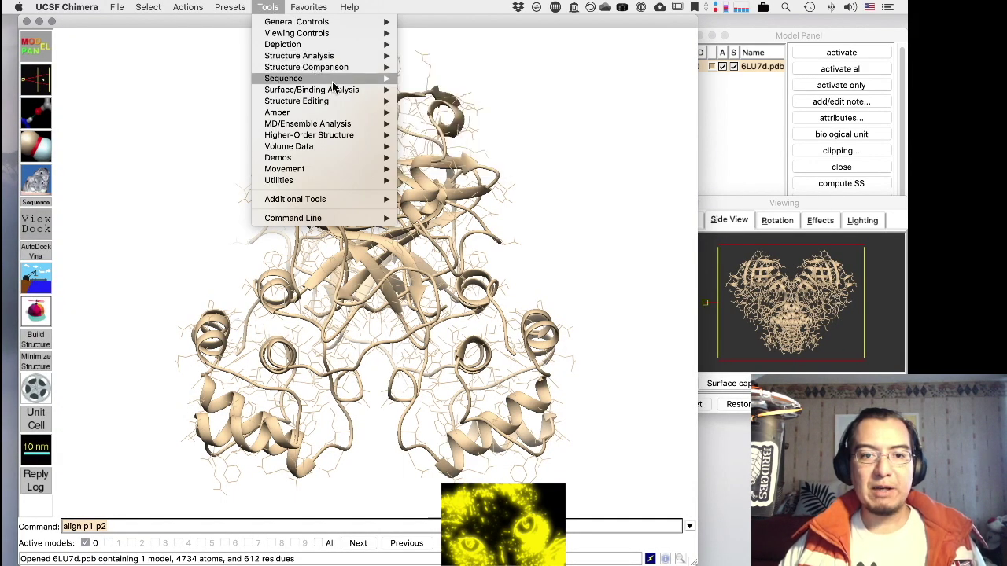
mouse_move(338, 90)
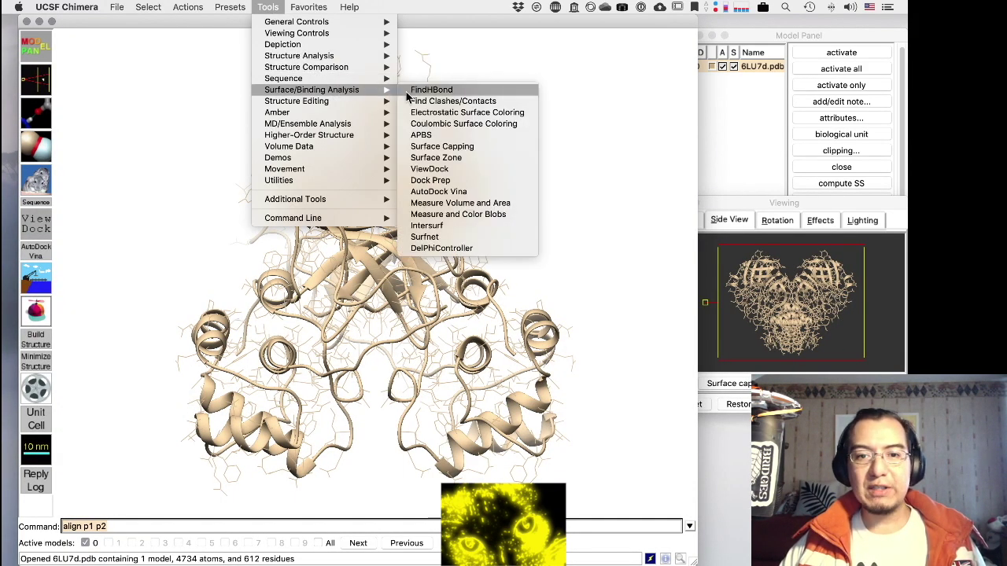
left_click(452, 169)
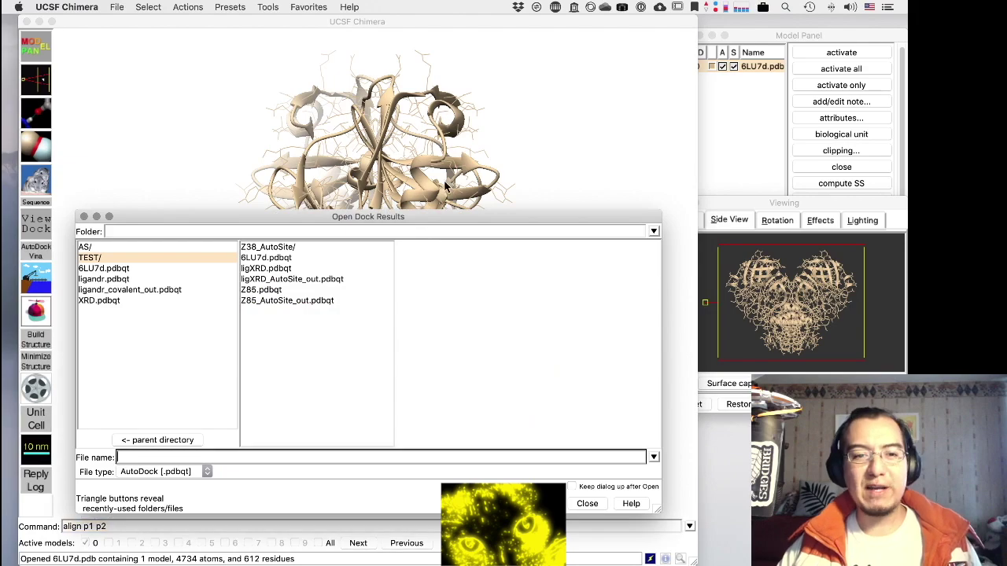
left_click(311, 301)
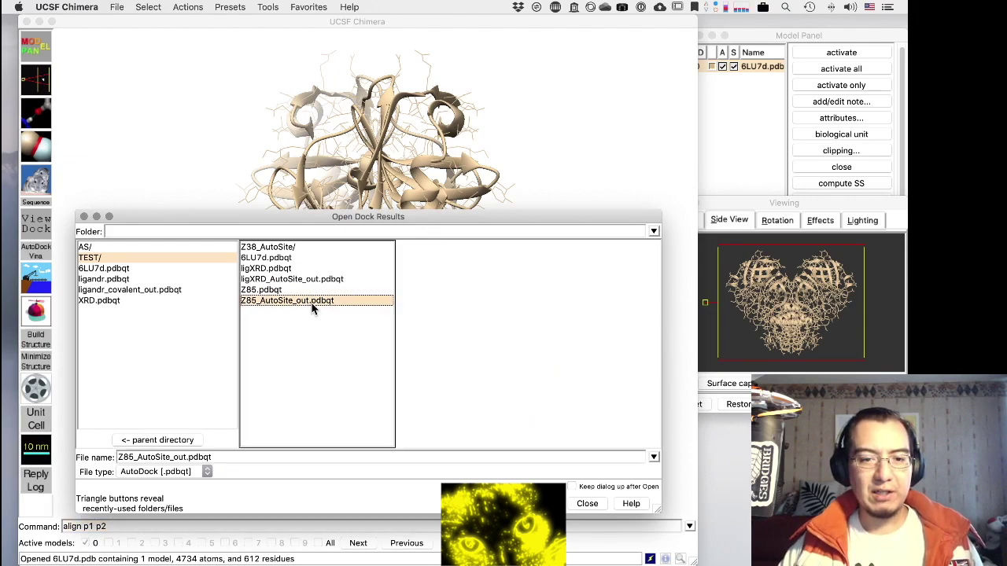
key("Return")
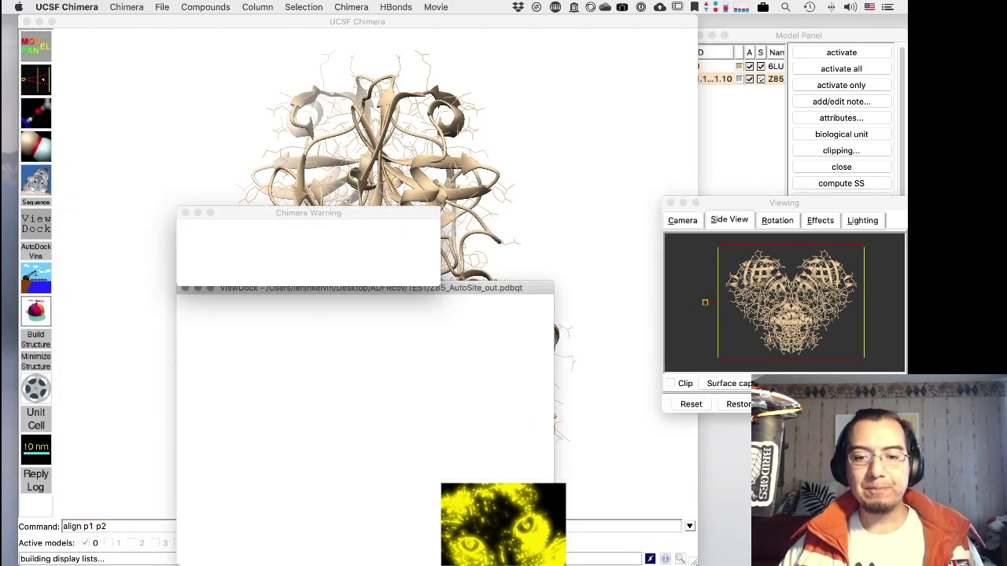
left_click(366, 278)
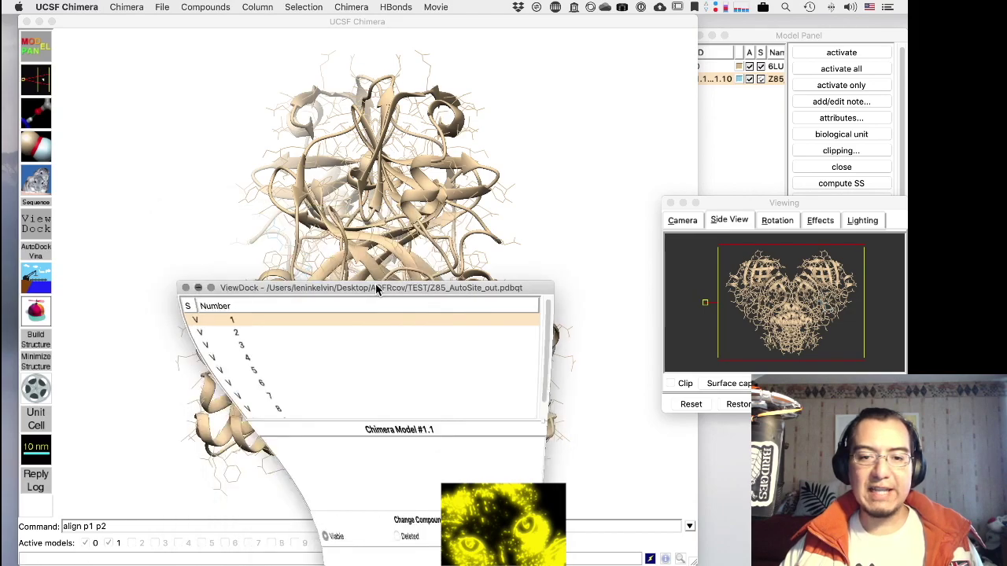
Step: Restore the ViewDock pose list window and move it aside
key("super+m")
key("ctrl+Down")
left_click(455, 480)
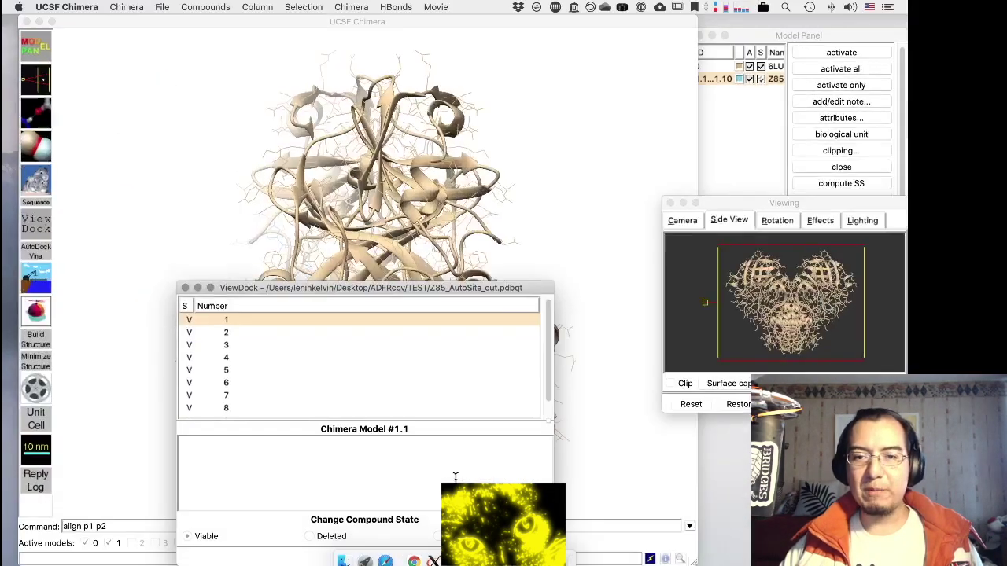
left_click_drag(472, 286, 799, 157)
Step: Apply the Publication 1 display preset to the ribbons
left_click(551, 29)
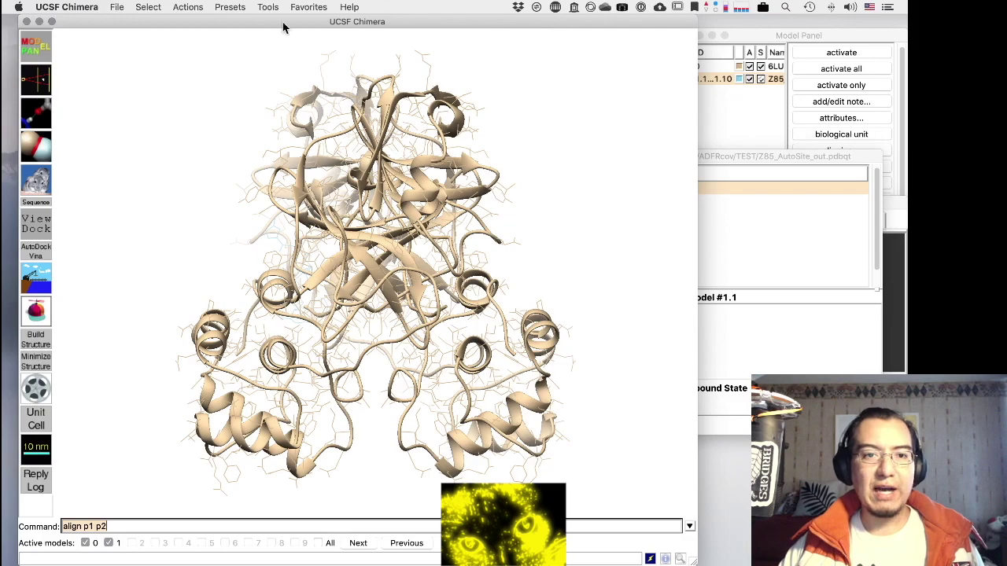
left_click(228, 7)
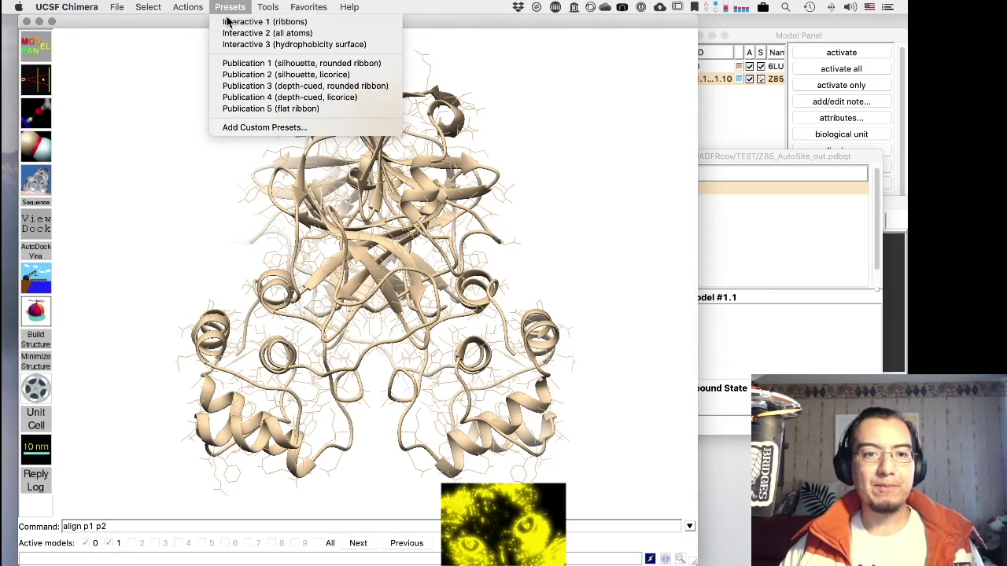
left_click(236, 21)
left_click(229, 7)
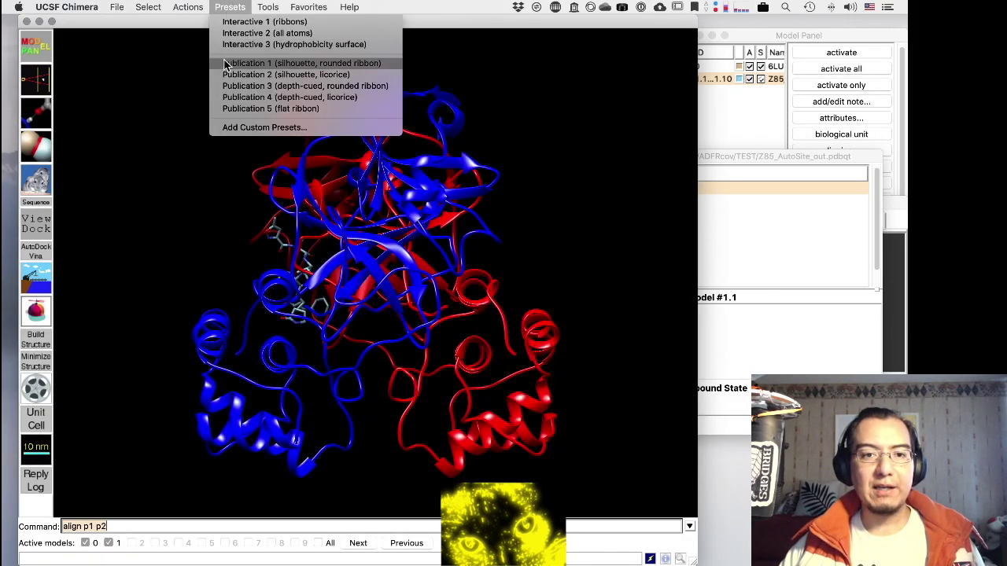
left_click(226, 63)
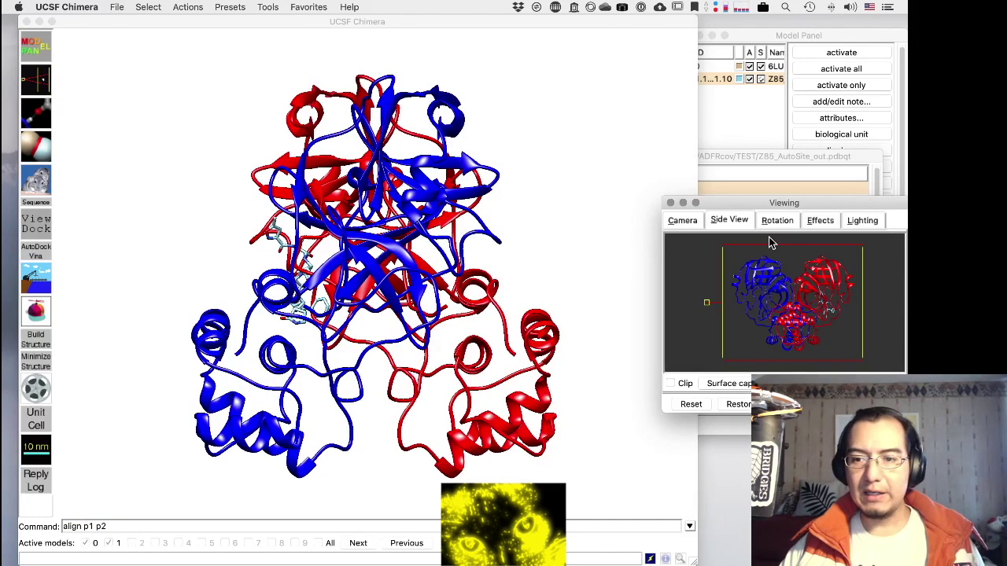
Step: Turn off silhouette outlines and turn on depth cueing in the Effects settings
left_click(818, 221)
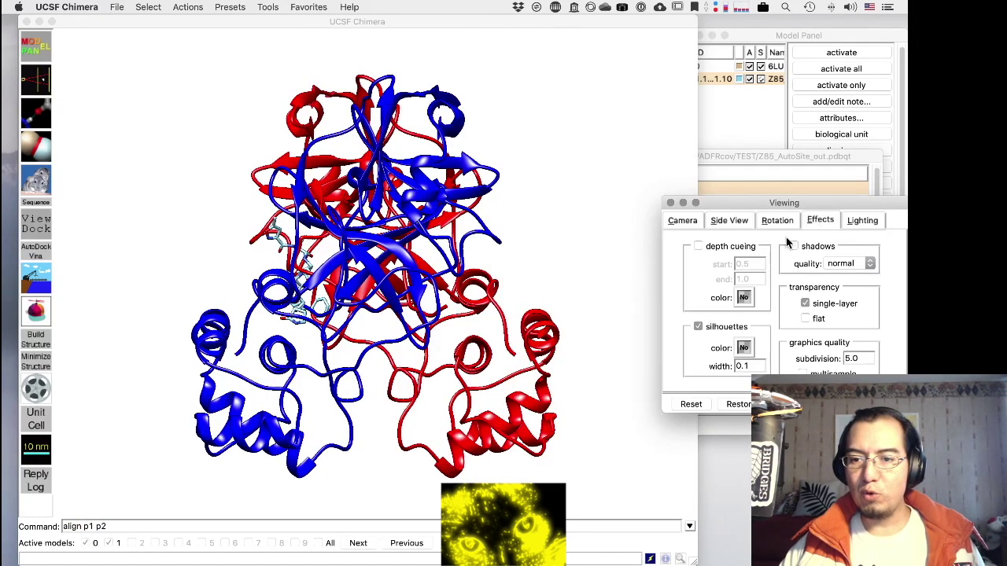
left_click(713, 329)
left_click(698, 247)
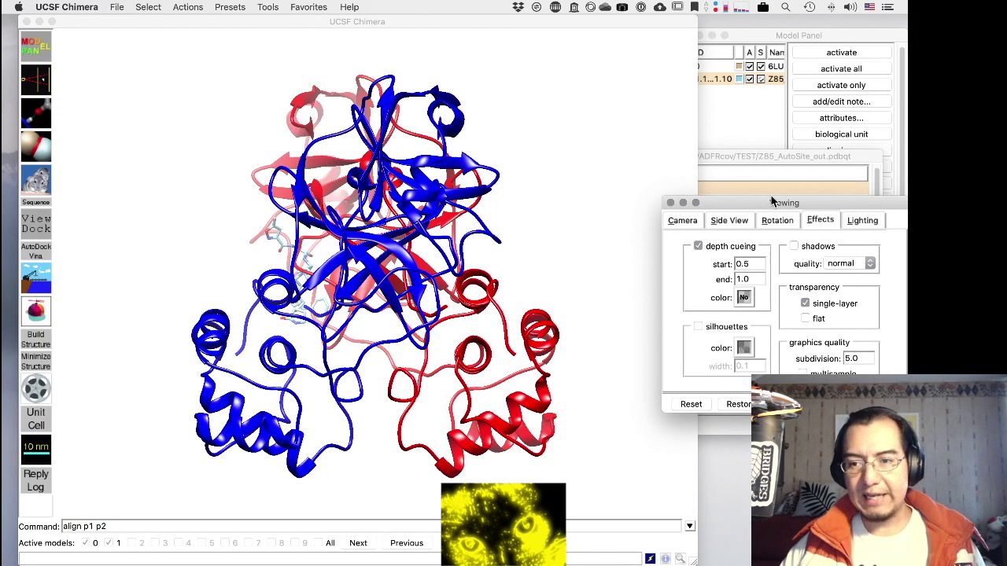
left_click(715, 220)
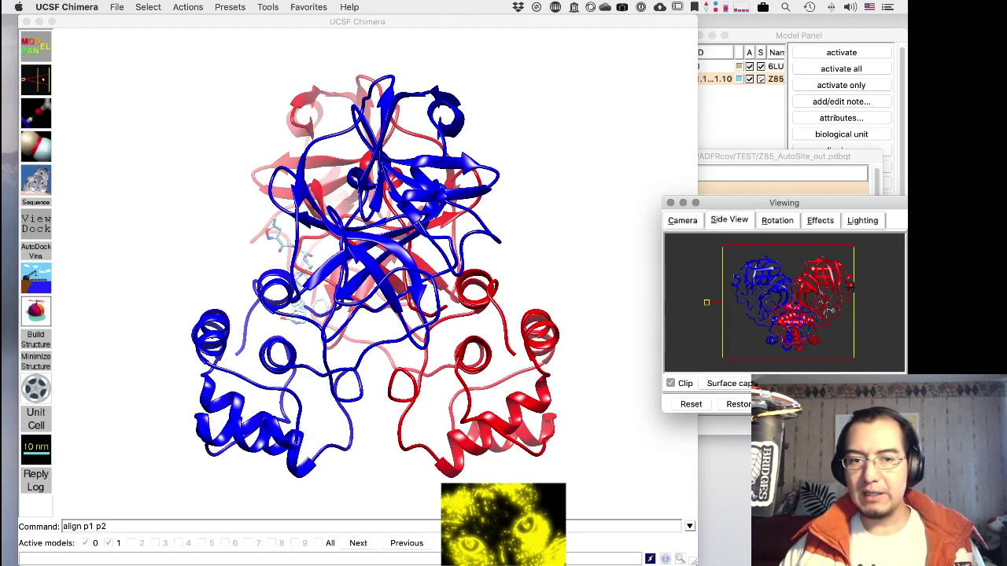
Step: Lower the lighting Shininess reflectivity to 0.0 for matte ribbons
left_click(859, 220)
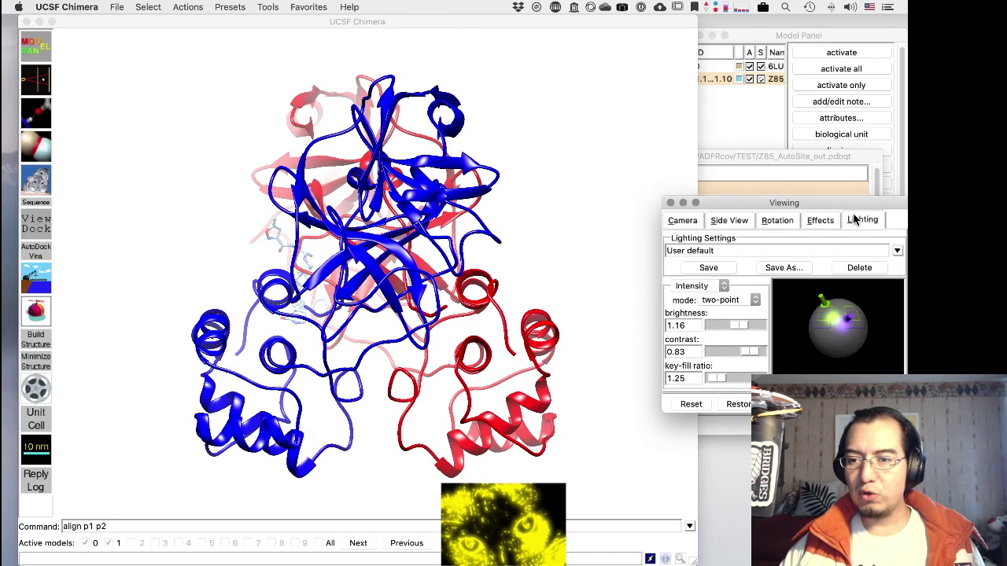
left_click(707, 288)
left_click(701, 324)
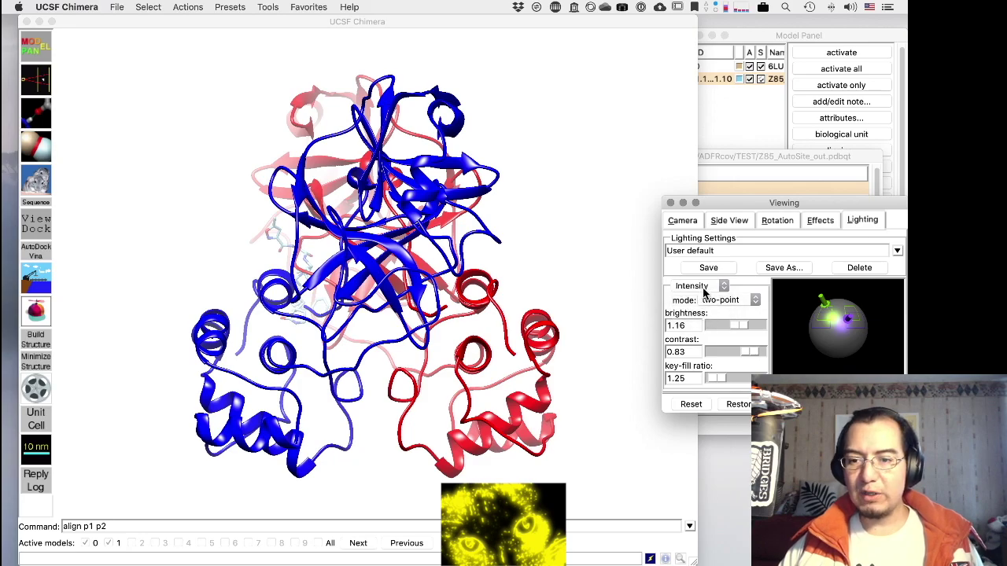
left_click(705, 290)
left_click(701, 315)
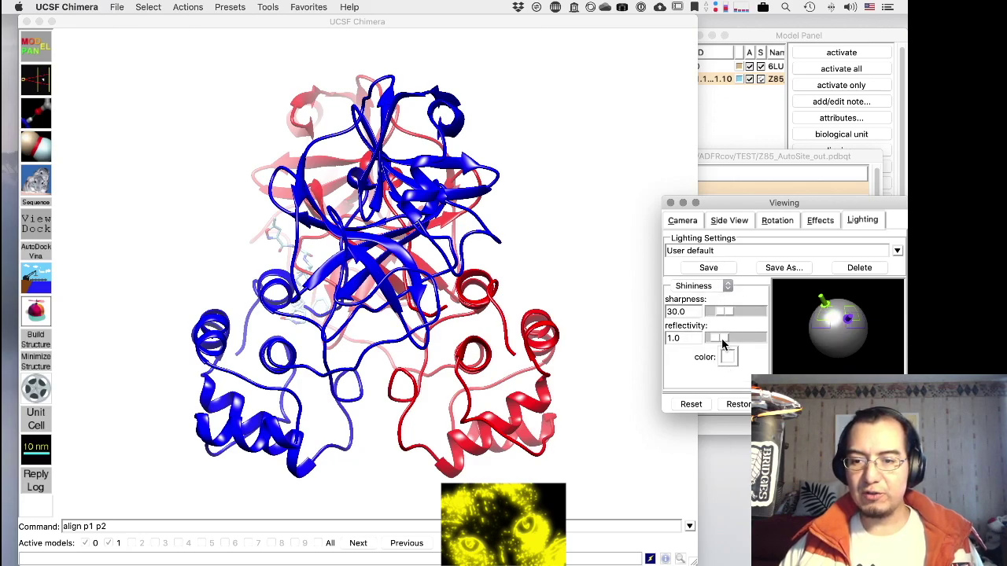
left_click_drag(723, 343, 711, 340)
left_click_drag(604, 347, 574, 338)
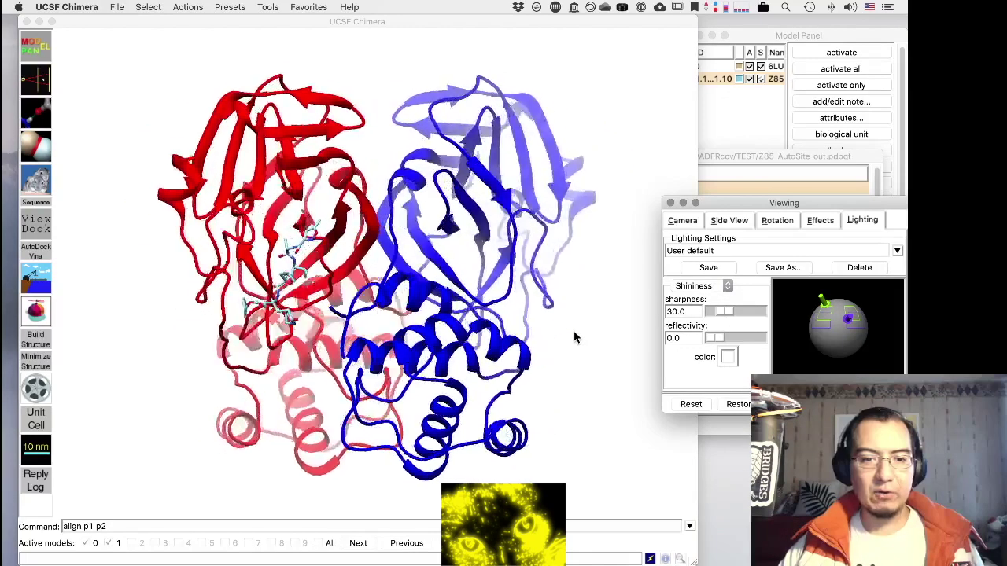
scroll(573, 330, "up", 10)
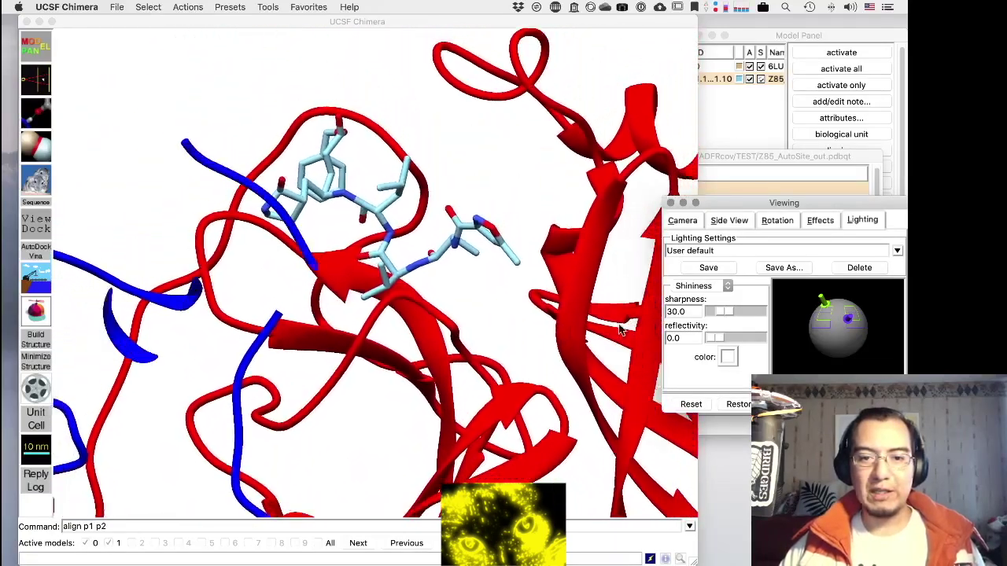
Step: Step through the Z85 docked poses in ViewDock, ending back on pose 1
left_click(810, 157)
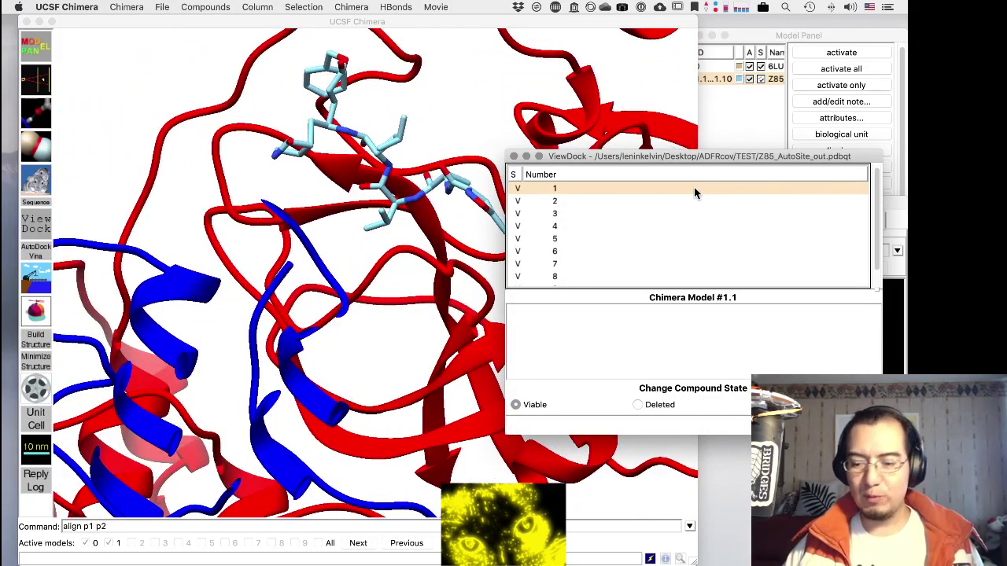
key("Down")
key("Down")
key("Down")
key("Down")
key("Down")
key("Down")
key("Up")
key("Up")
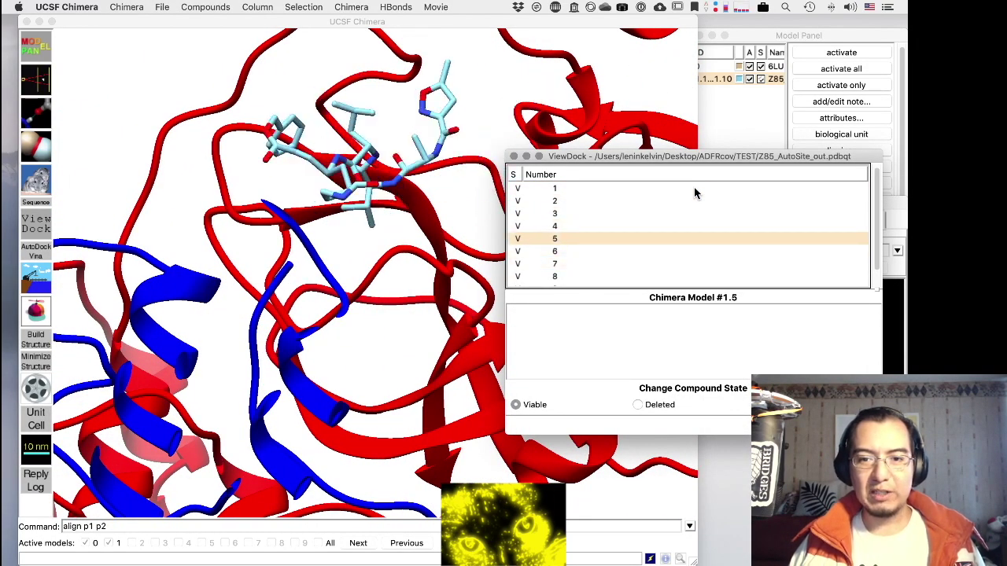
key("Up")
key("Up")
key("Up")
key("Up")
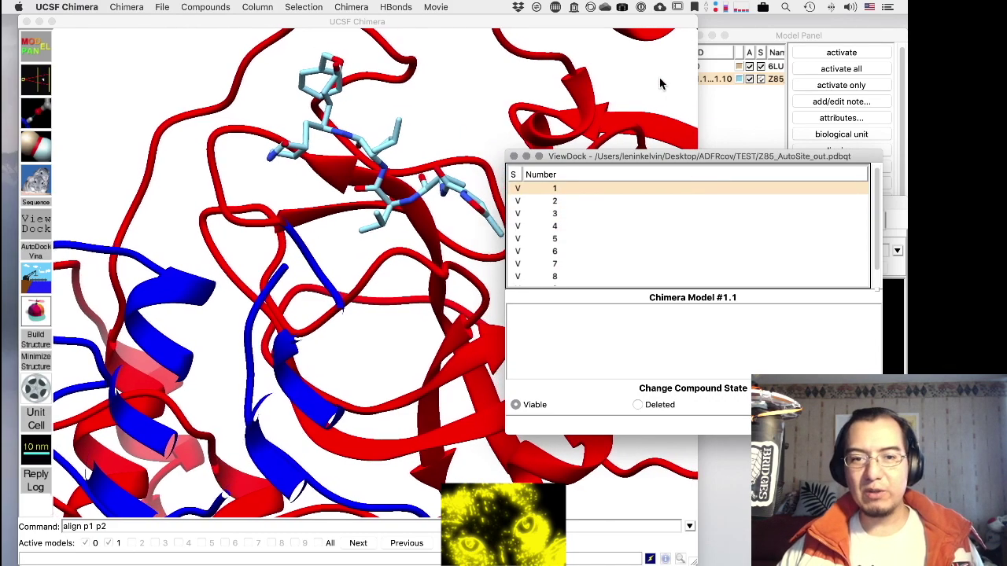
left_click(655, 83)
Step: Fetch 6LU7 from the PDB via Rapid Access, toggle model 0's visibility, and open MatchMaker
left_click(650, 558)
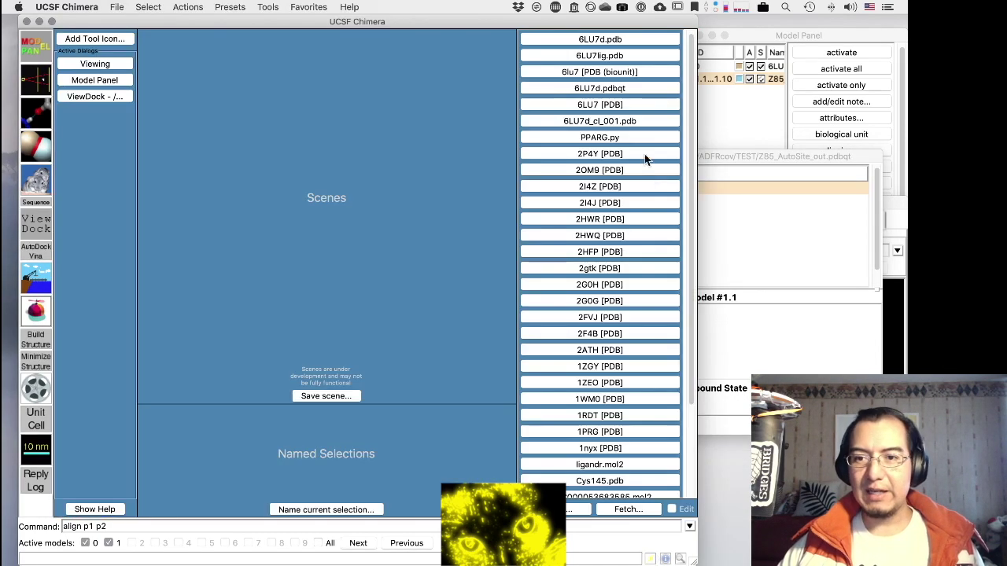
left_click(621, 106)
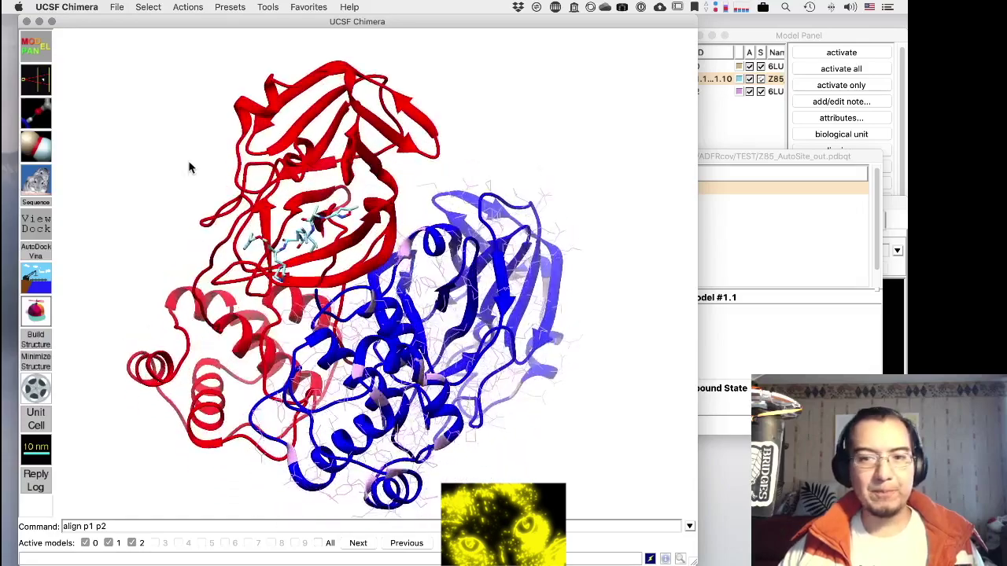
left_click(761, 67)
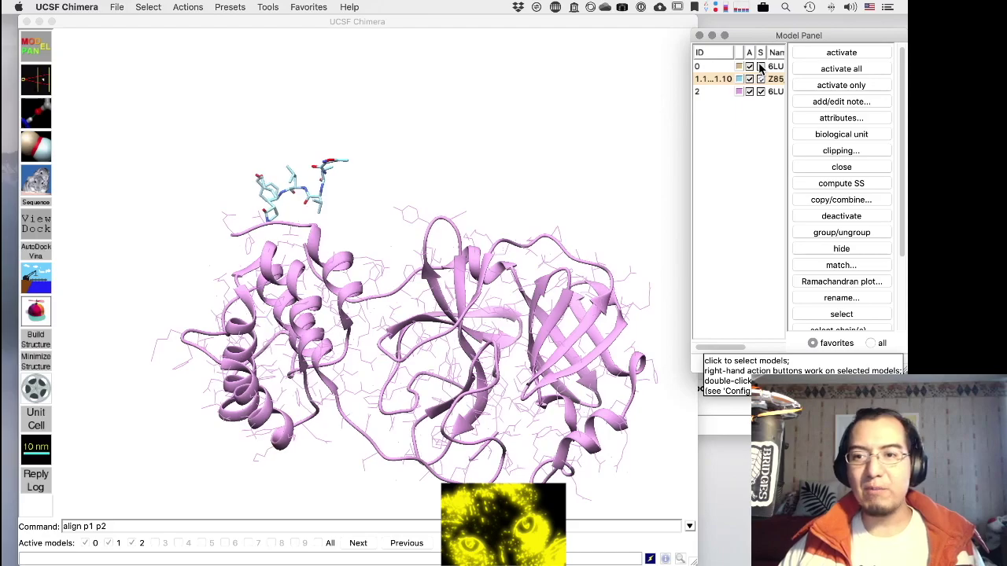
left_click(760, 67)
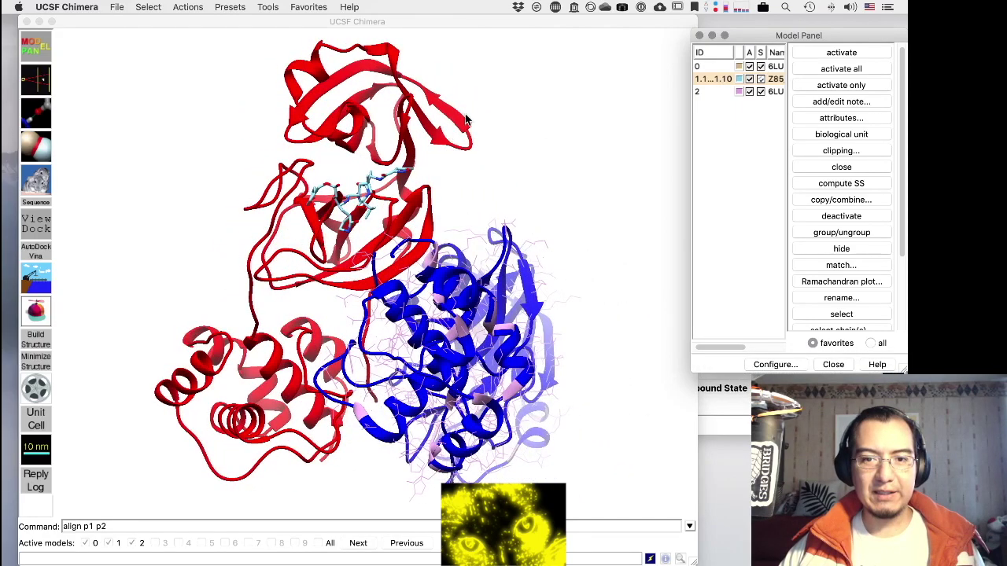
left_click(462, 124)
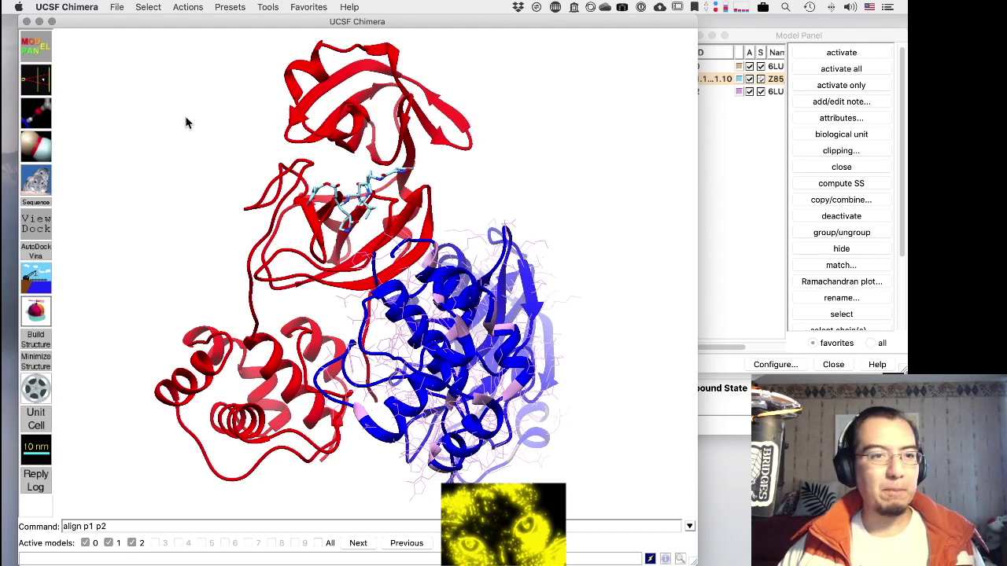
left_click(46, 183)
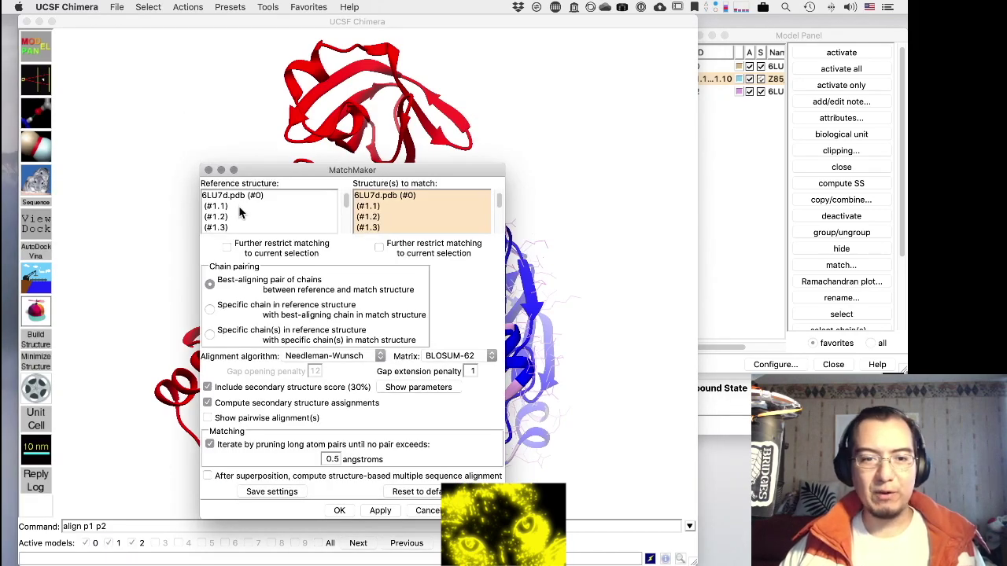
Step: Set 6LU7d.pdb (#0) as reference and 6LU7 (#2) as match using a specific reference chain
left_click(267, 197)
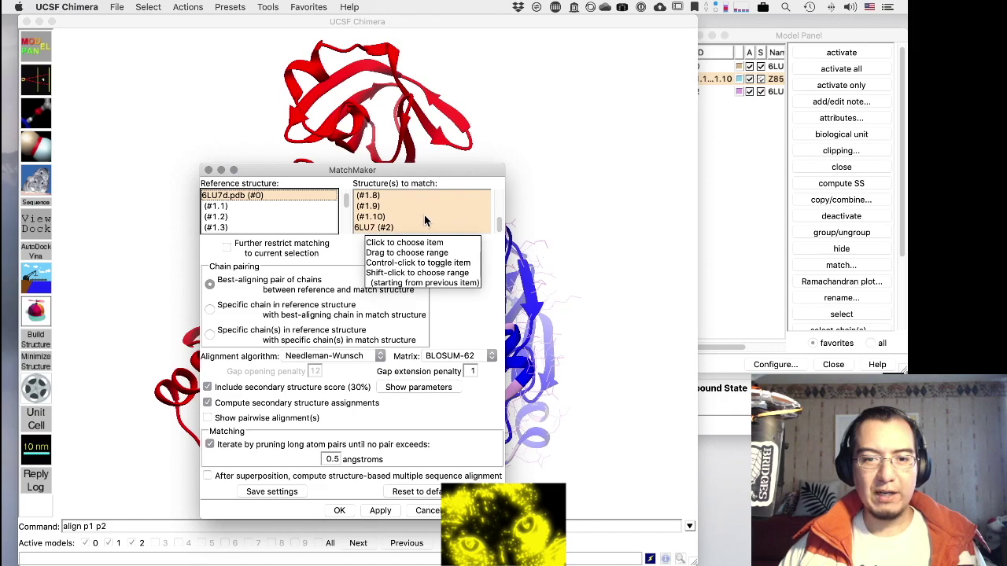
scroll(417, 216, "down", 5)
left_click(406, 227)
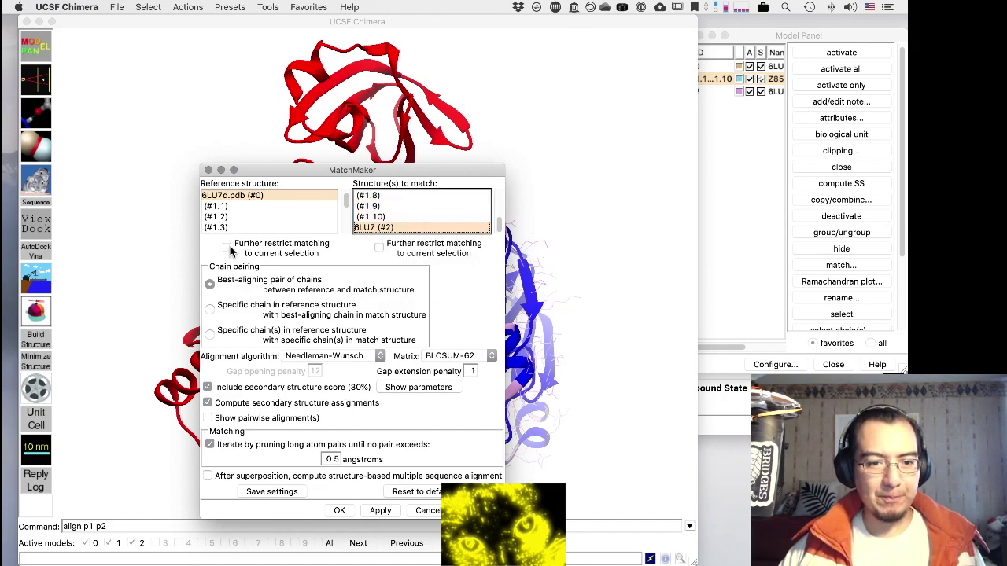
left_click(222, 311)
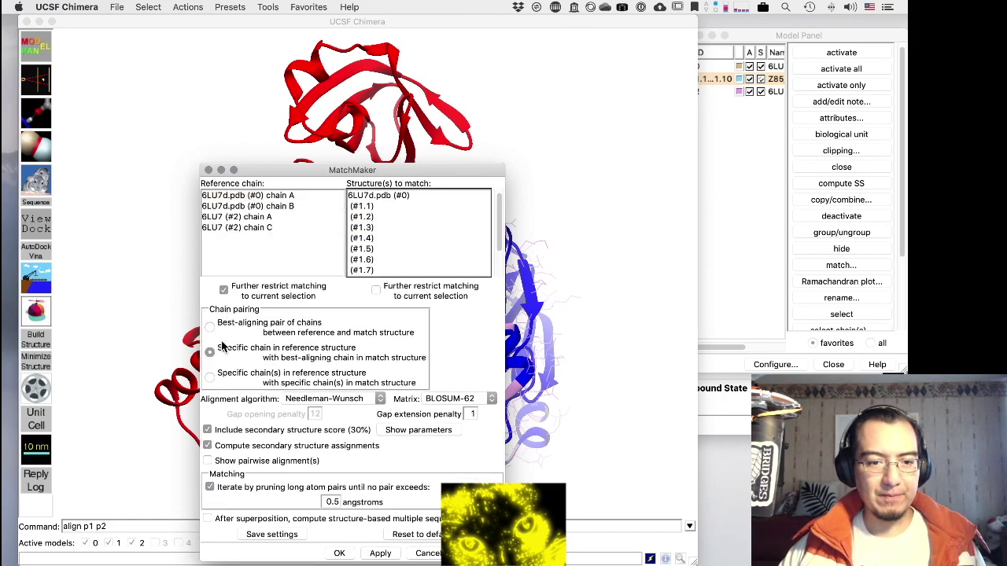
left_click(282, 218)
scroll(452, 270, "down", 5)
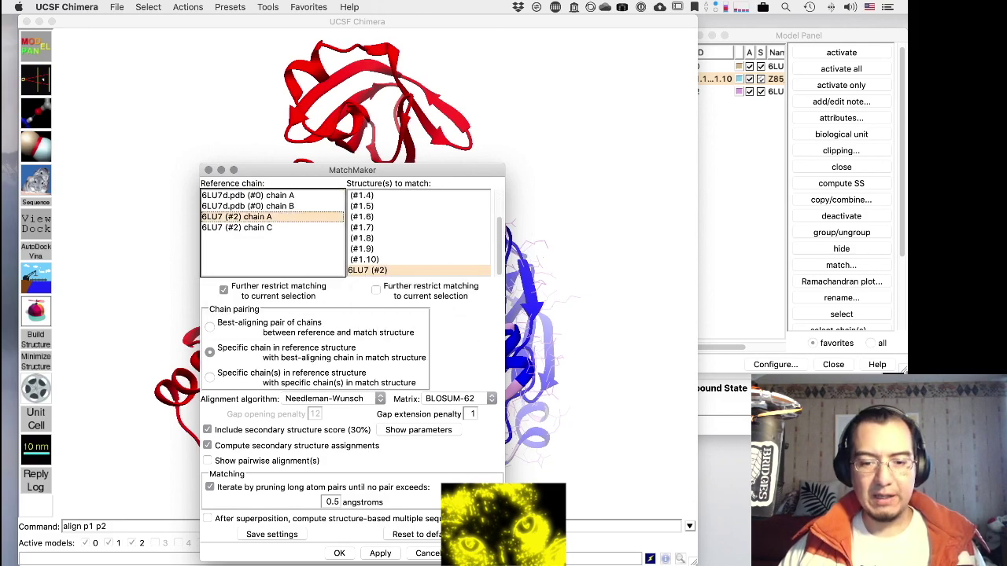
left_click(341, 553)
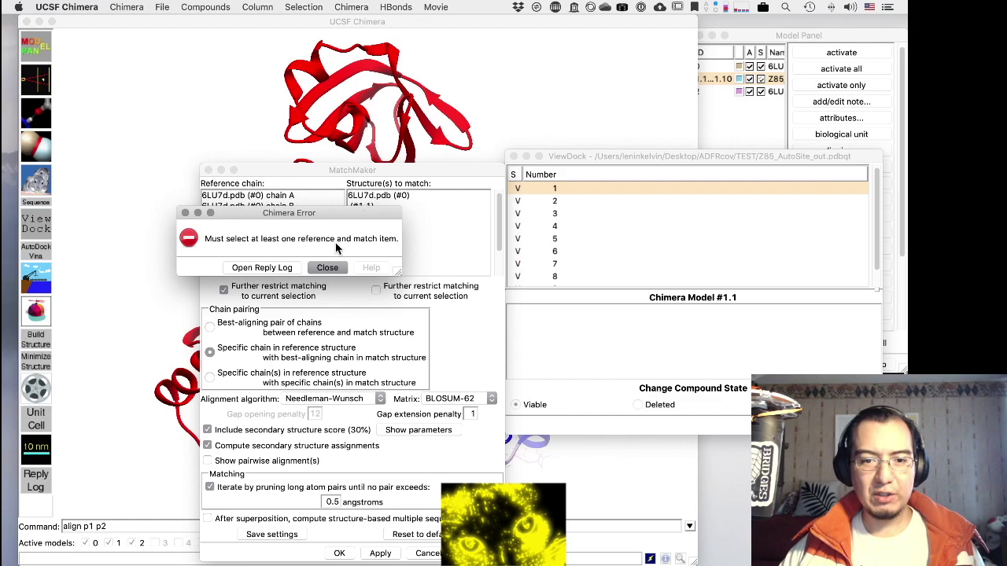
Step: Fix the missing selection by choosing 6LU7d.pdb chain B and run the superposition
left_click(328, 269)
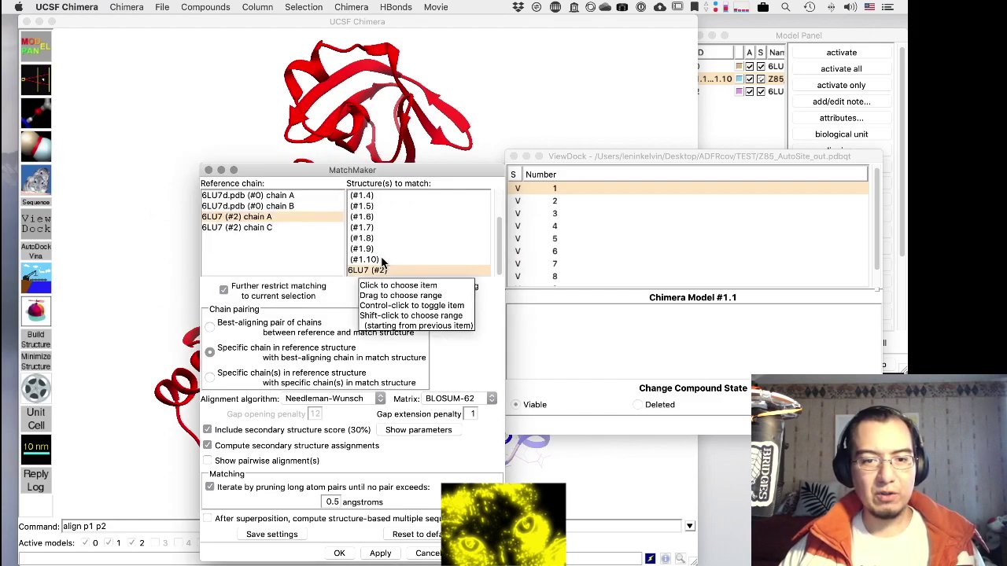
left_click(381, 271)
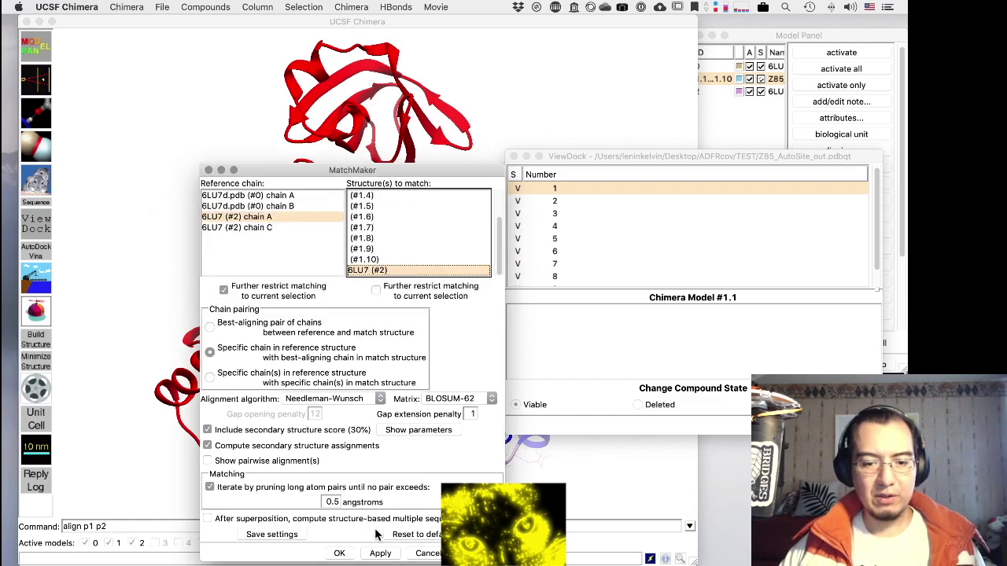
left_click(378, 553)
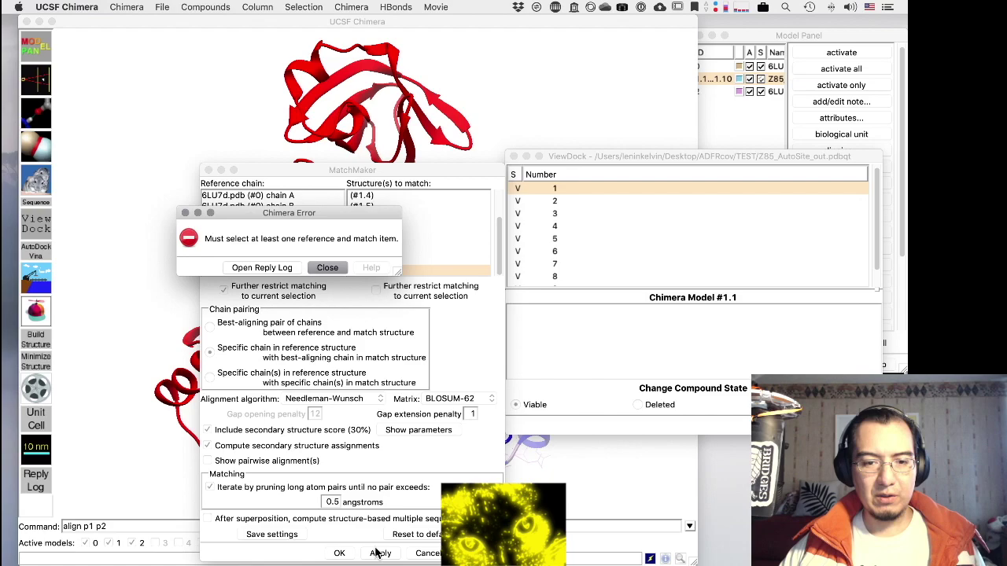
left_click(323, 272)
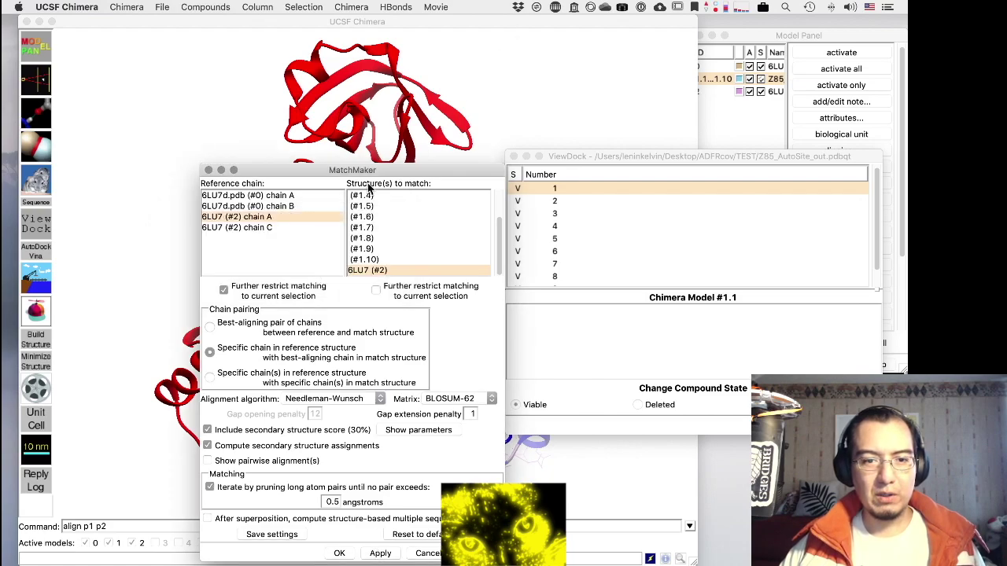
left_click(291, 206)
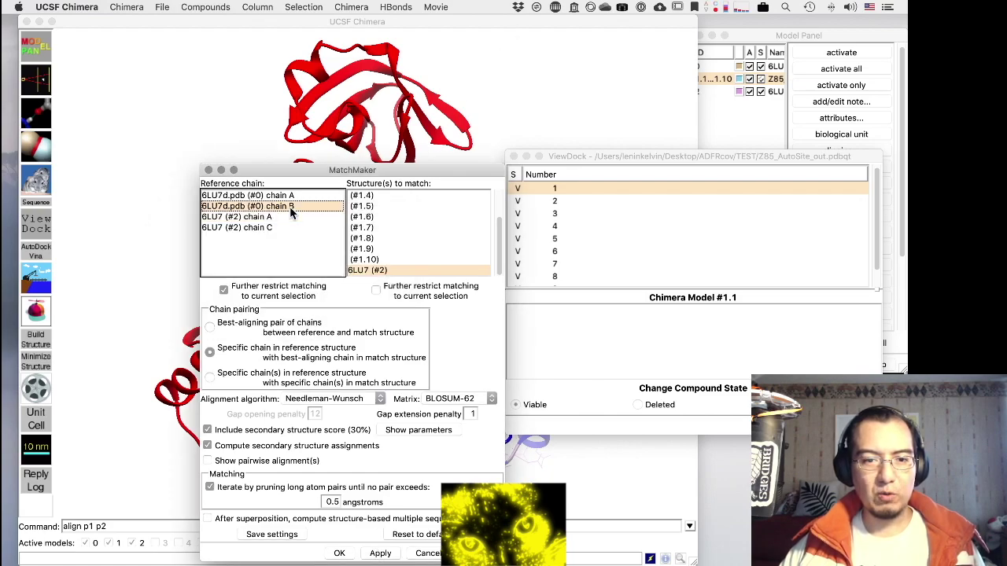
left_click(391, 555)
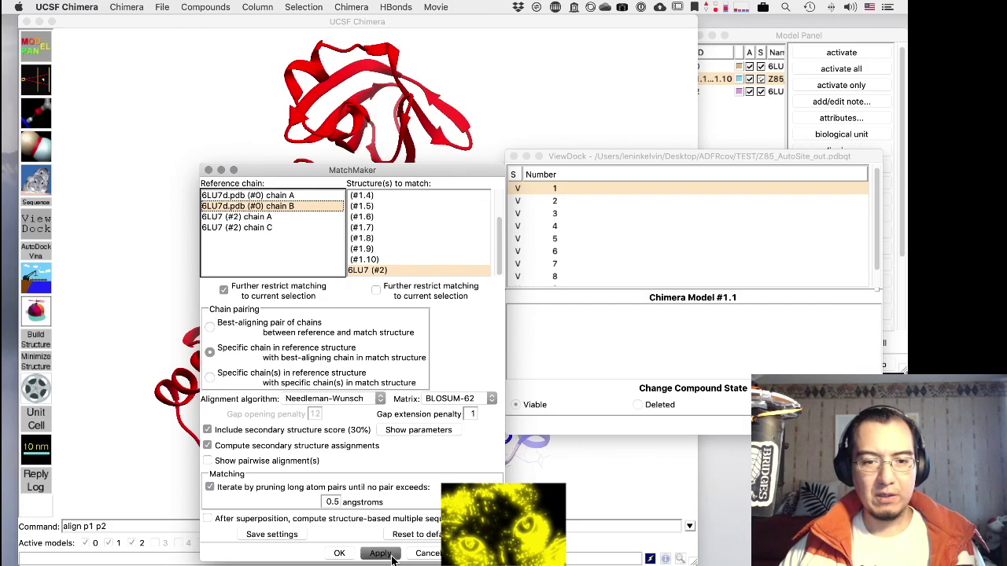
left_click(539, 135)
left_click_drag(539, 135, 639, 116)
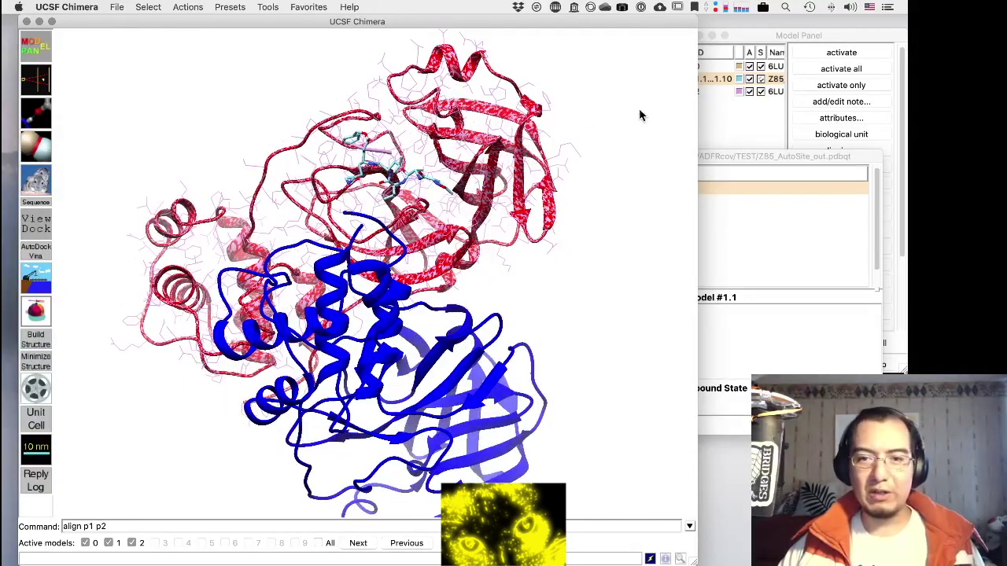
Step: Select the crystal ligand, hide its ribbon, and draw it as ball-and-stick
scroll(410, 220, "up", 5)
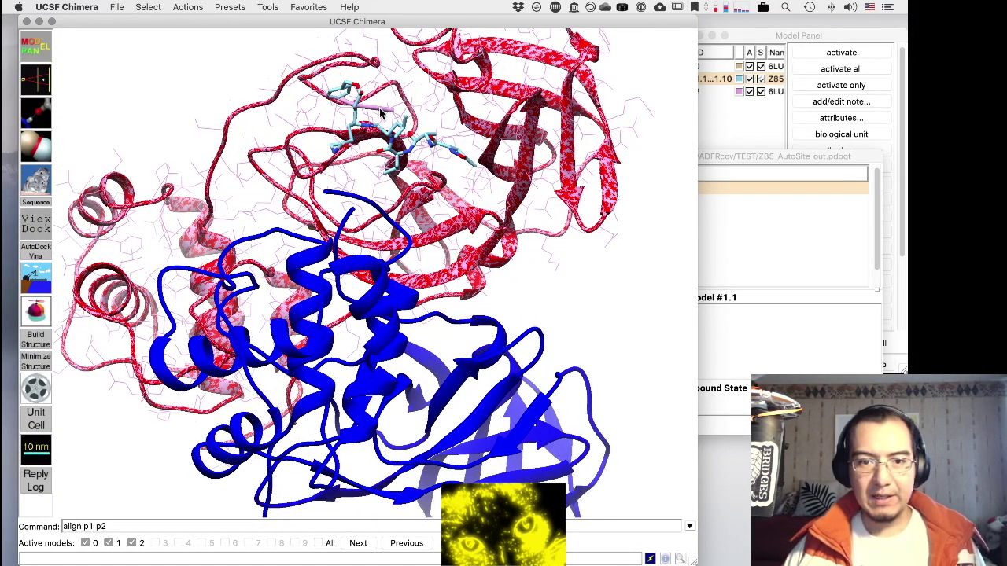
left_click(381, 114, "ctrl")
key("Up")
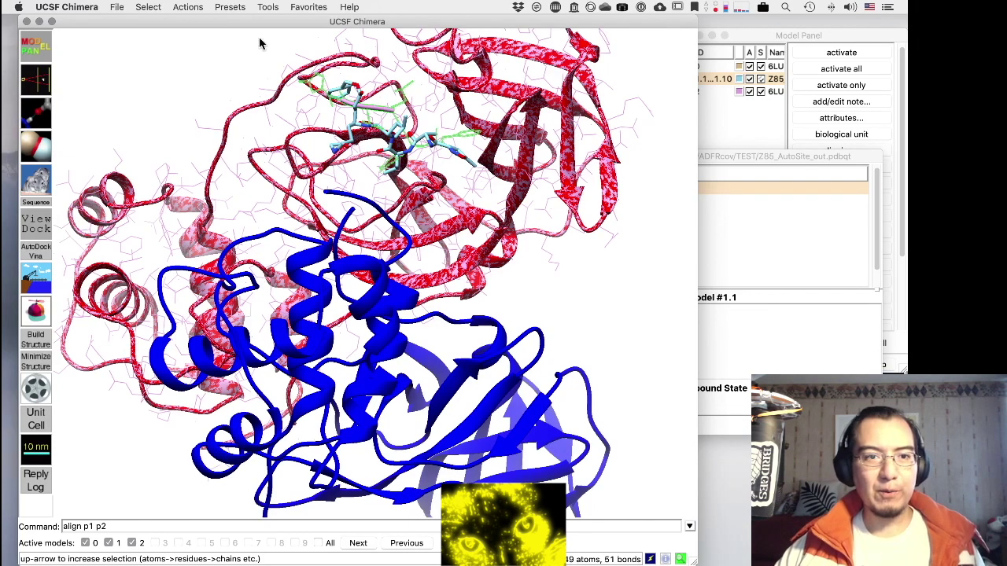
left_click(191, 8)
mouse_move(193, 33)
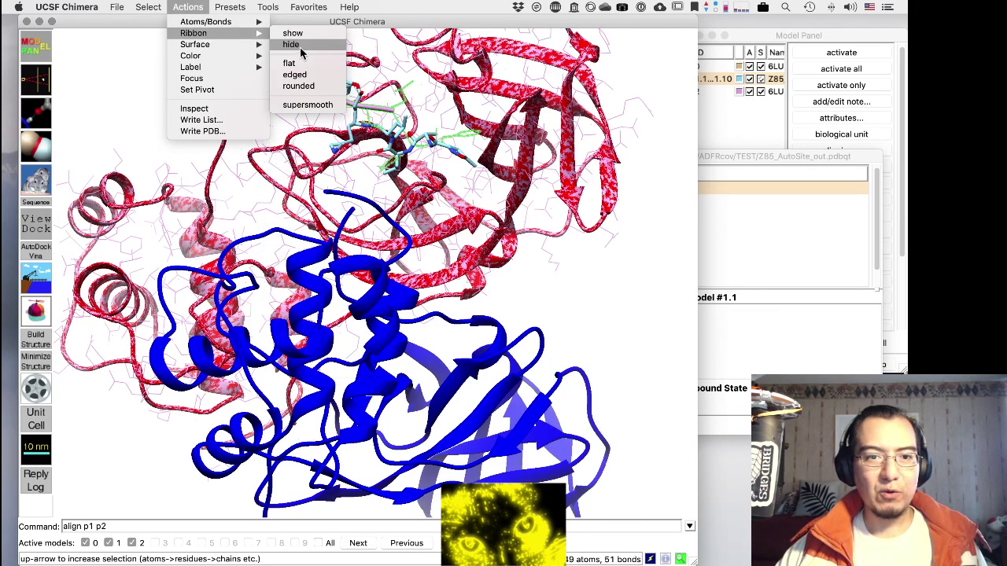
left_click(297, 47)
left_click(189, 8)
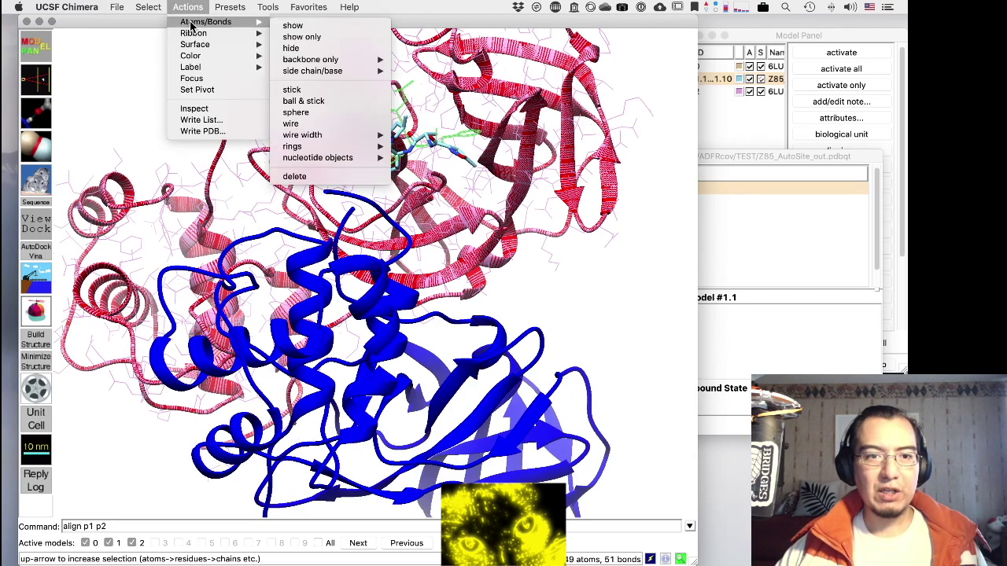
left_click(292, 101)
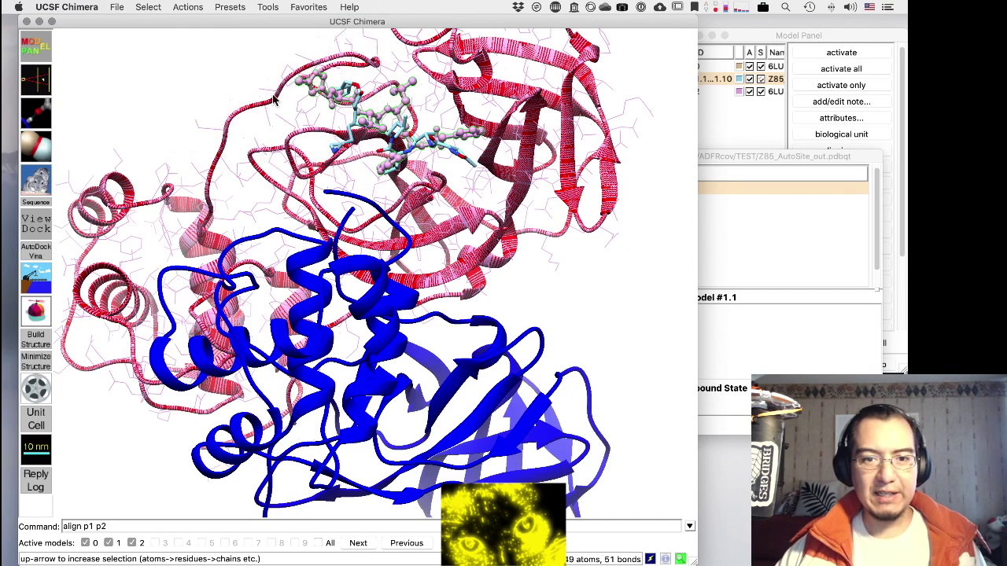
Step: Hide the protein's wire atoms, leaving only the ligand shown as atoms
left_click(152, 12)
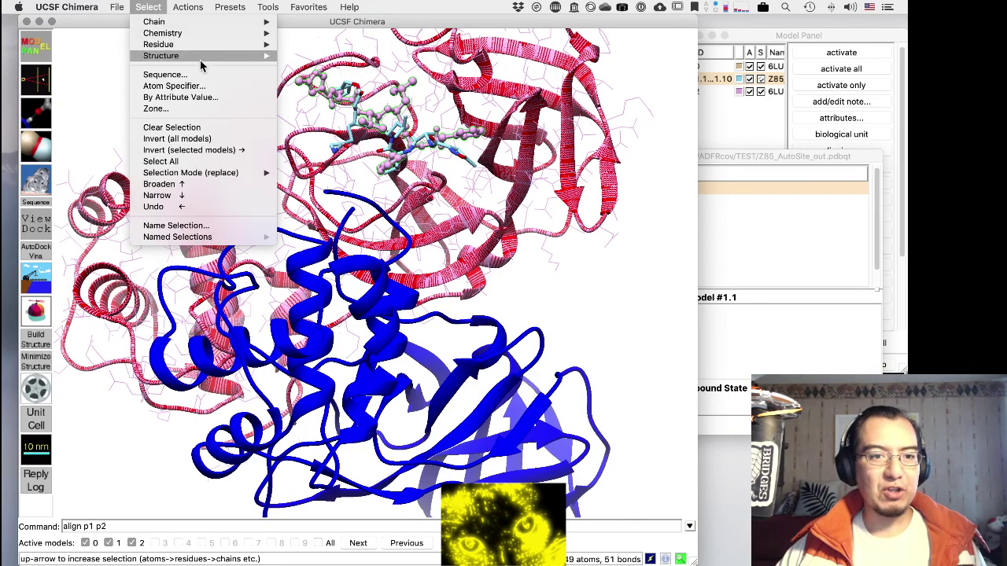
key("Escape")
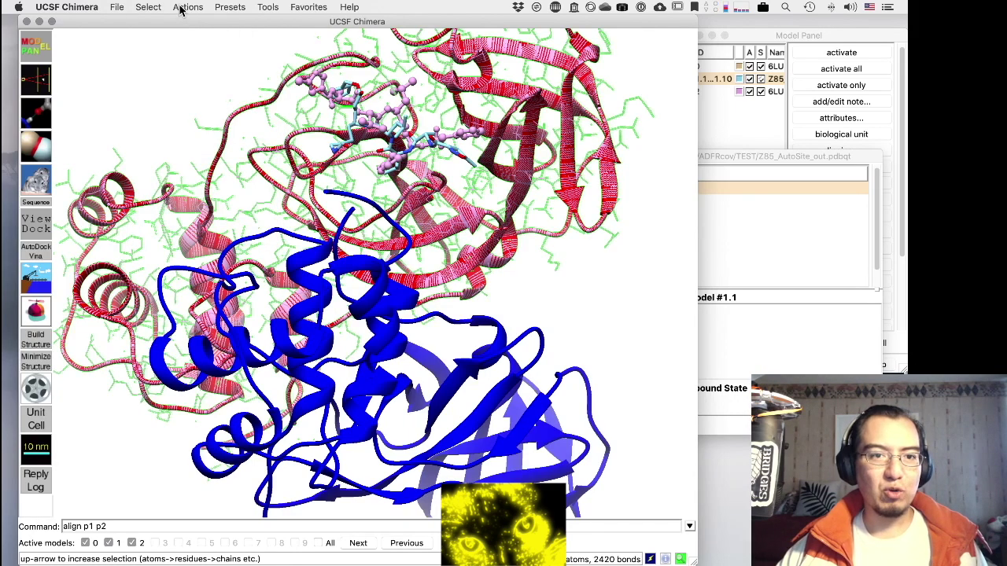
left_click(187, 7)
mouse_move(206, 22)
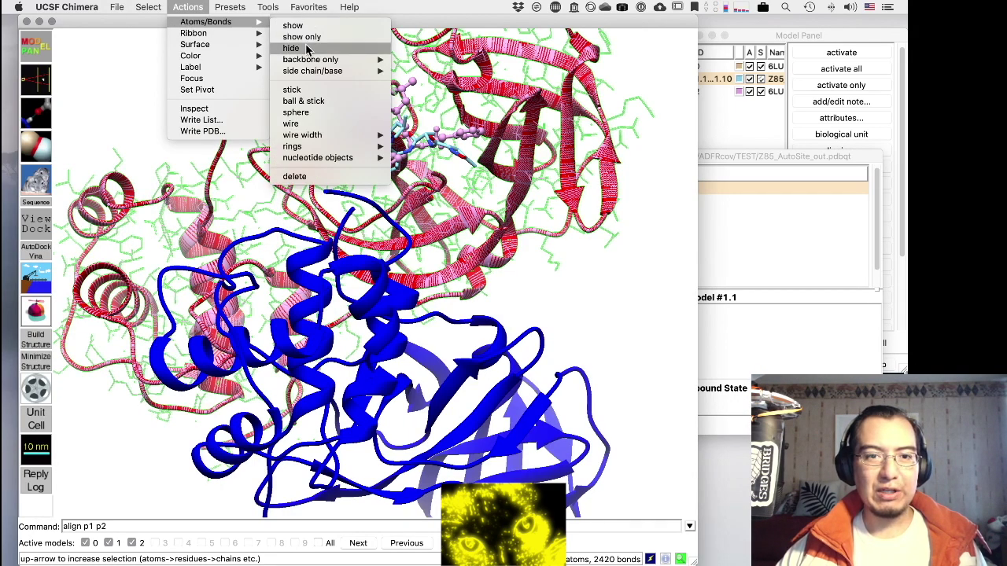
left_click(305, 48)
Step: Make the red receptor a plain solid ribbon, clear the selection, and face the pocket
left_click(203, 7)
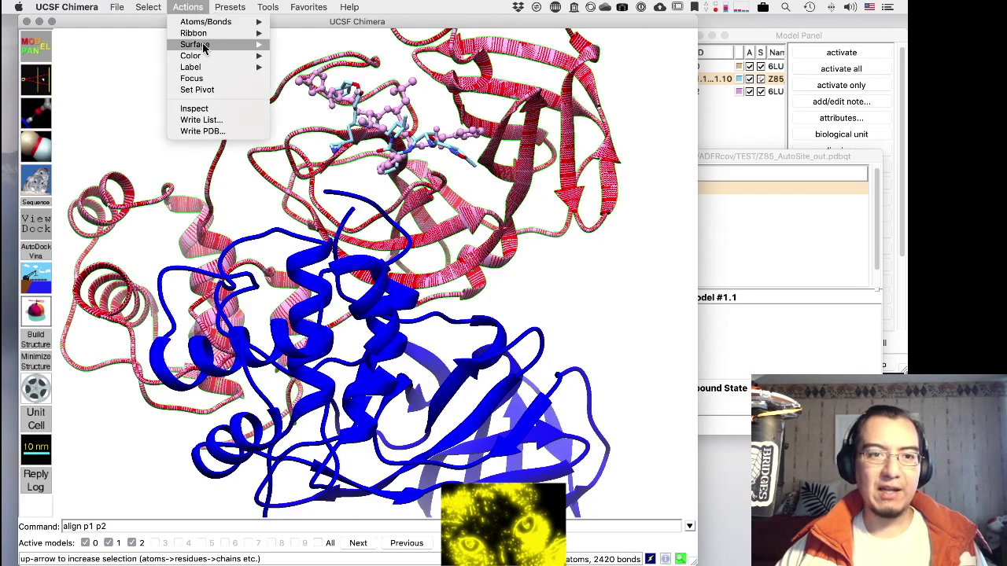
mouse_move(218, 33)
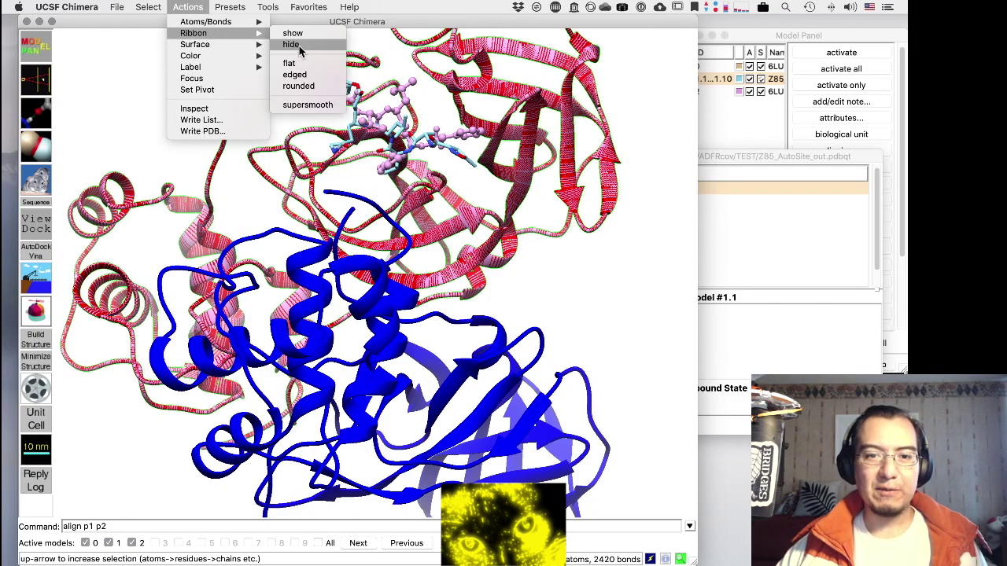
left_click(291, 63)
left_click(169, 113, "ctrl")
scroll(472, 209, "up", 5)
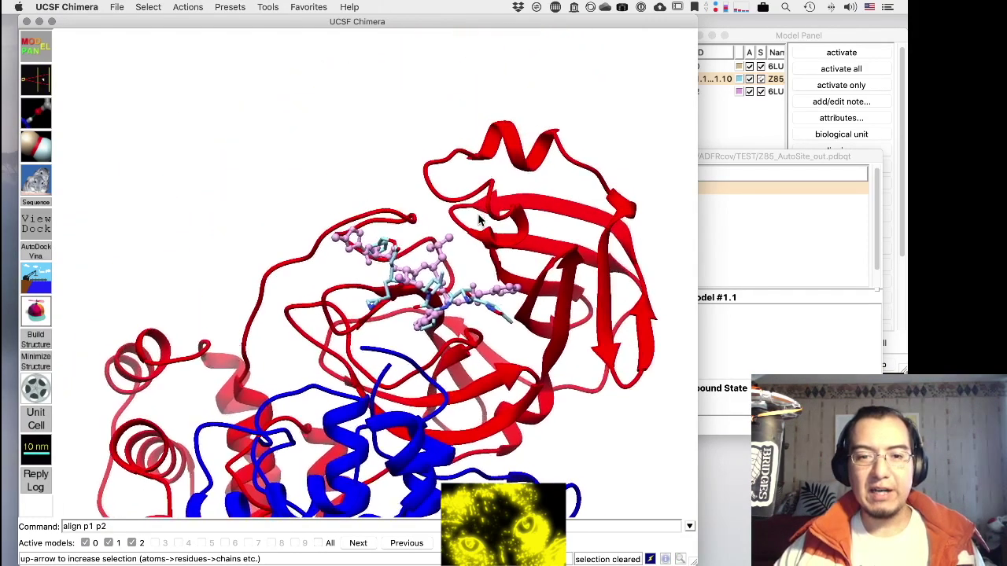
left_click_drag(481, 220, 555, 292)
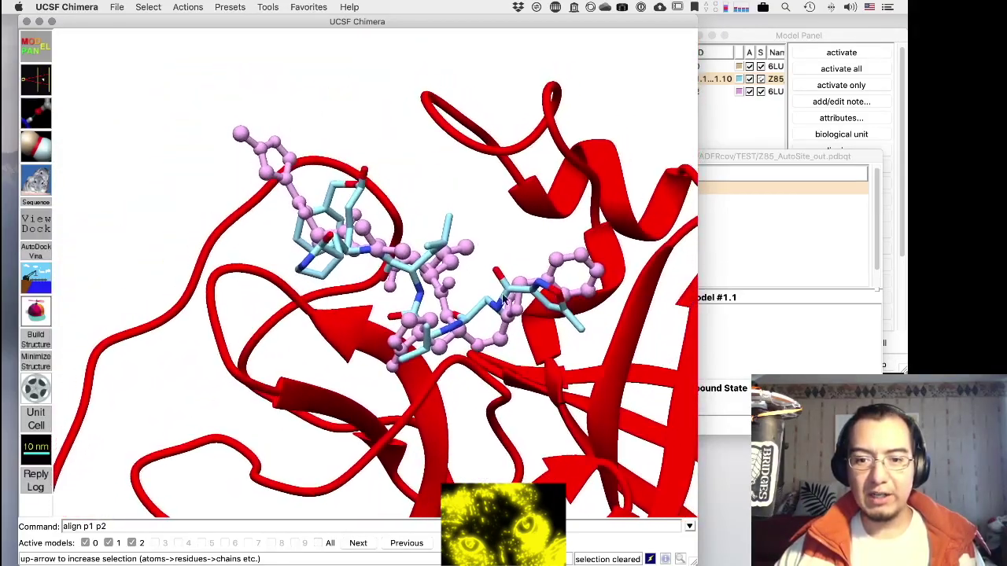
Step: Compare docked poses 2 through 8 against the pink crystal ligand, settling on pose 5
left_click_drag(422, 239, 773, 314)
left_click(747, 189)
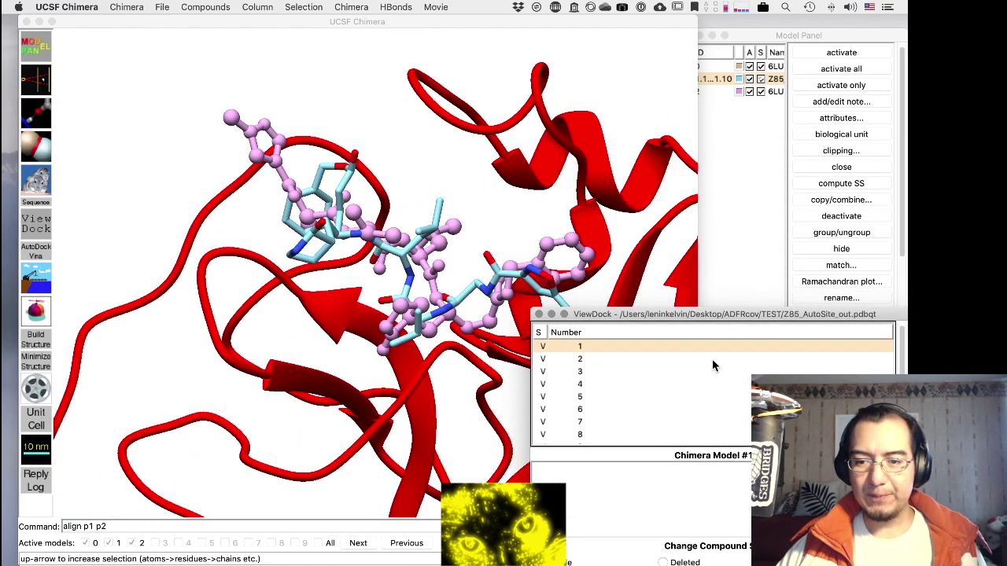
left_click(711, 359)
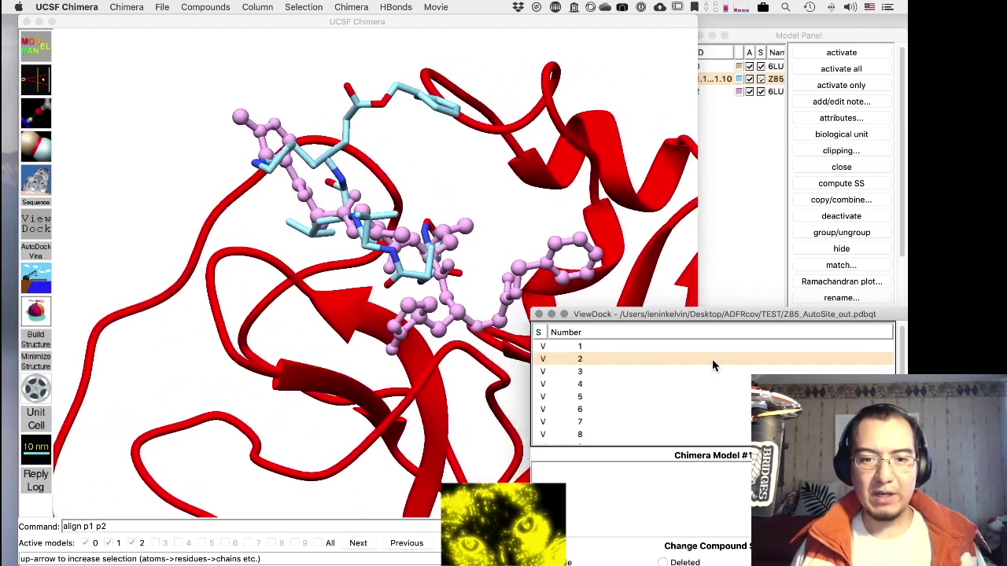
key("Down")
key("Down")
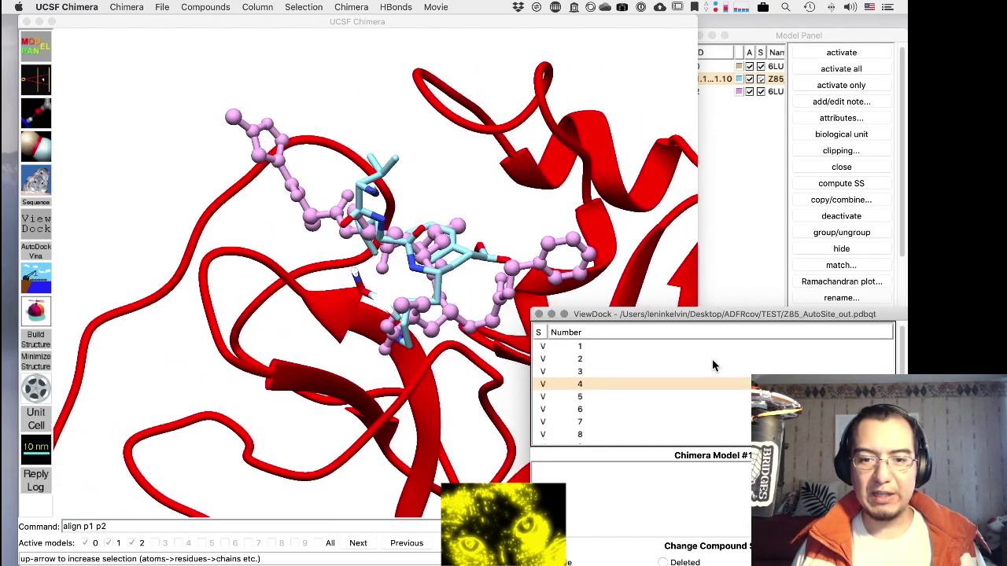
key("Down")
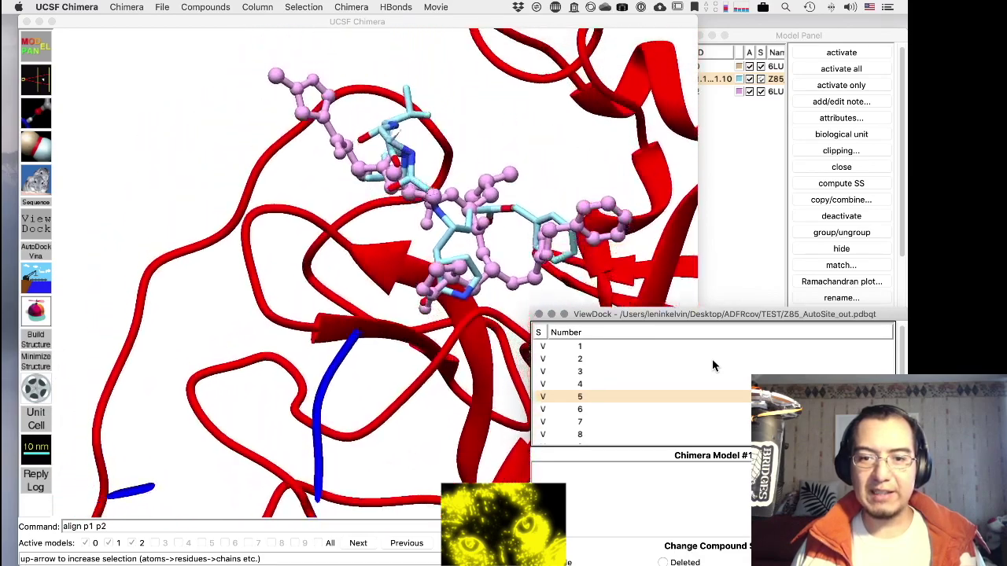
key("Down")
key("Down")
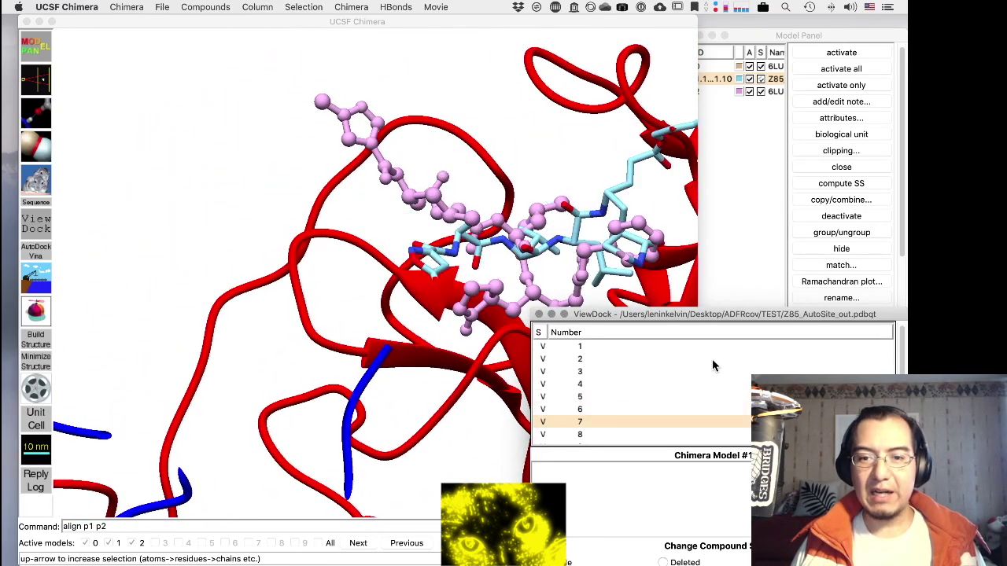
key("Down")
key("Down")
key("Down")
key("Up")
key("Up")
key("Up")
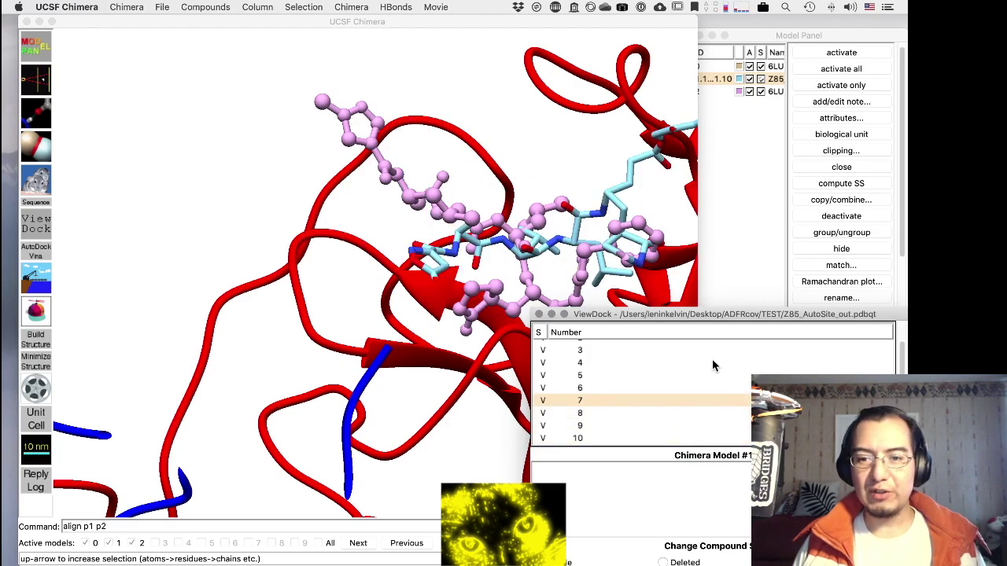
key("Down")
key("Up")
key("Up")
key("Up")
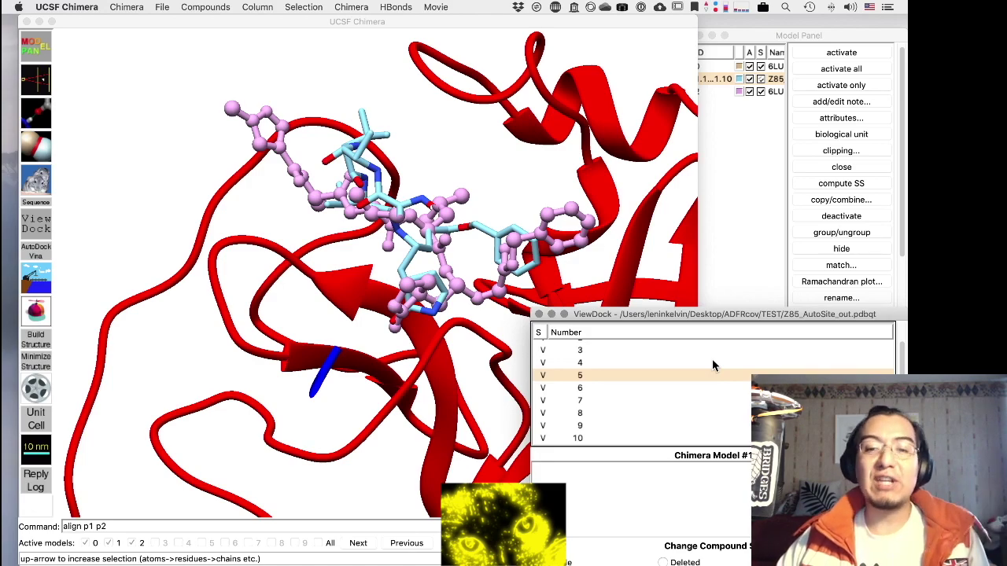
Step: Quit UCSF Chimera from the application menu
left_click(500, 177)
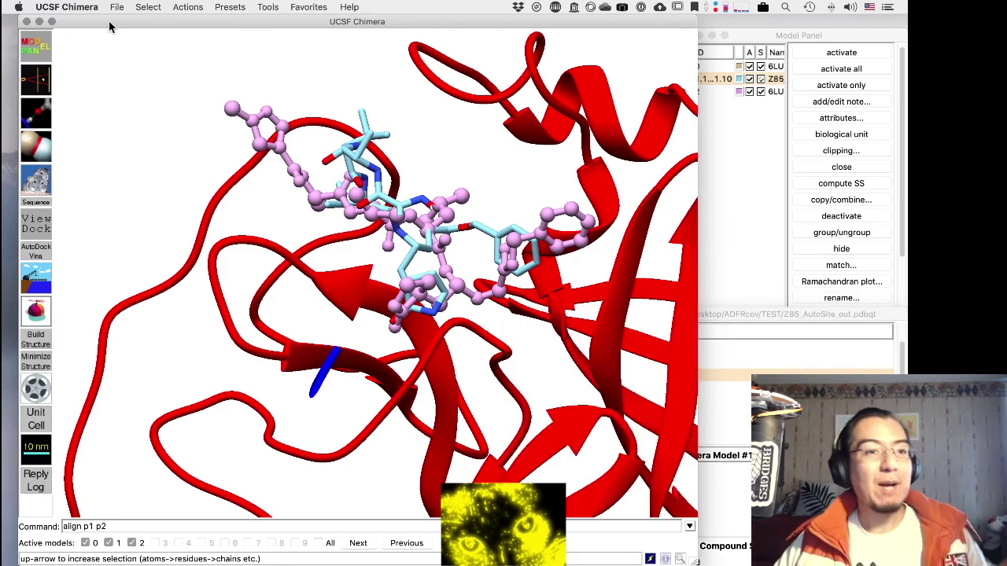
left_click(85, 9)
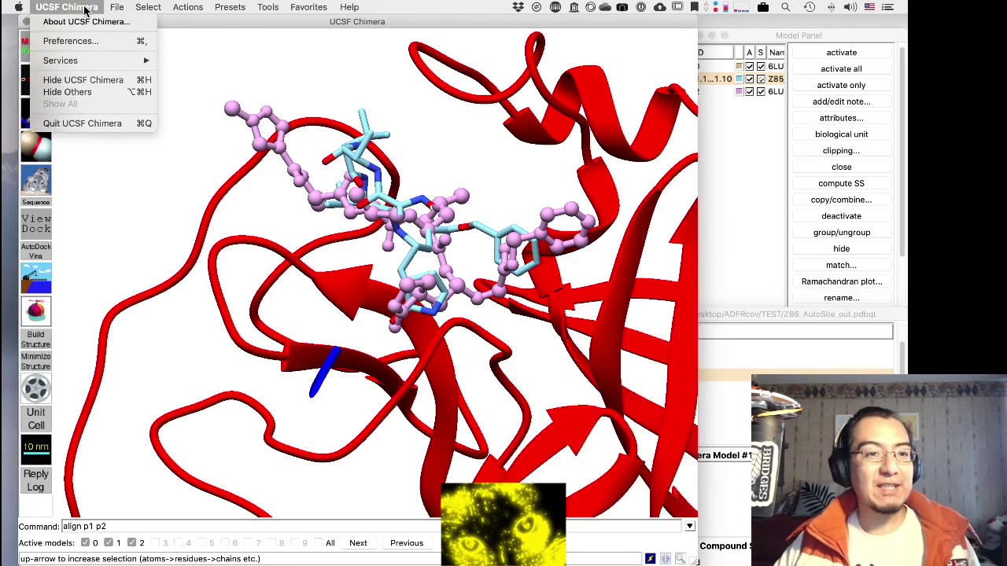
left_click(82, 123)
Step: Go to the TEST folder in Finder and select the ligXRD.pdbqt file
key("ctrl+Left")
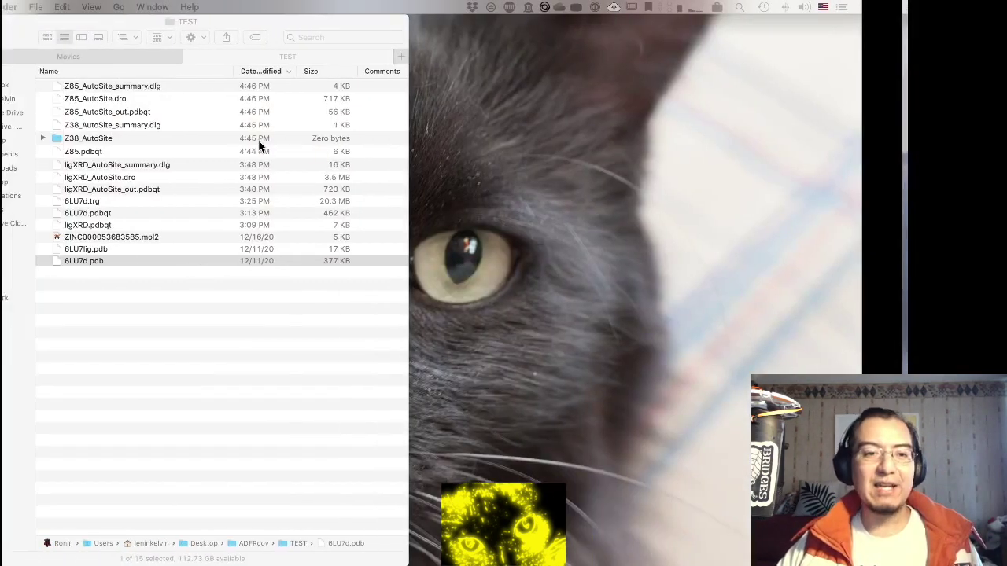
left_click(189, 226)
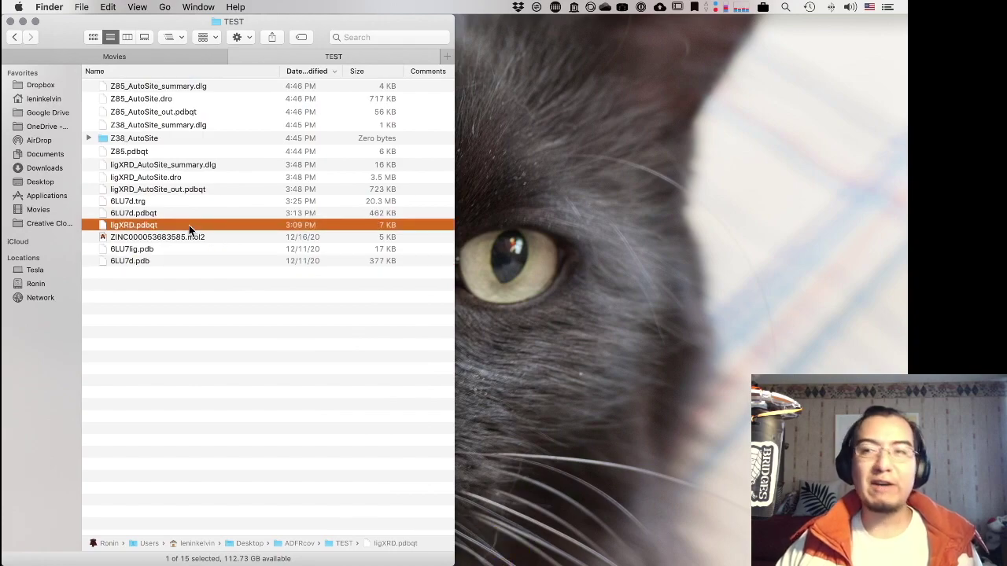